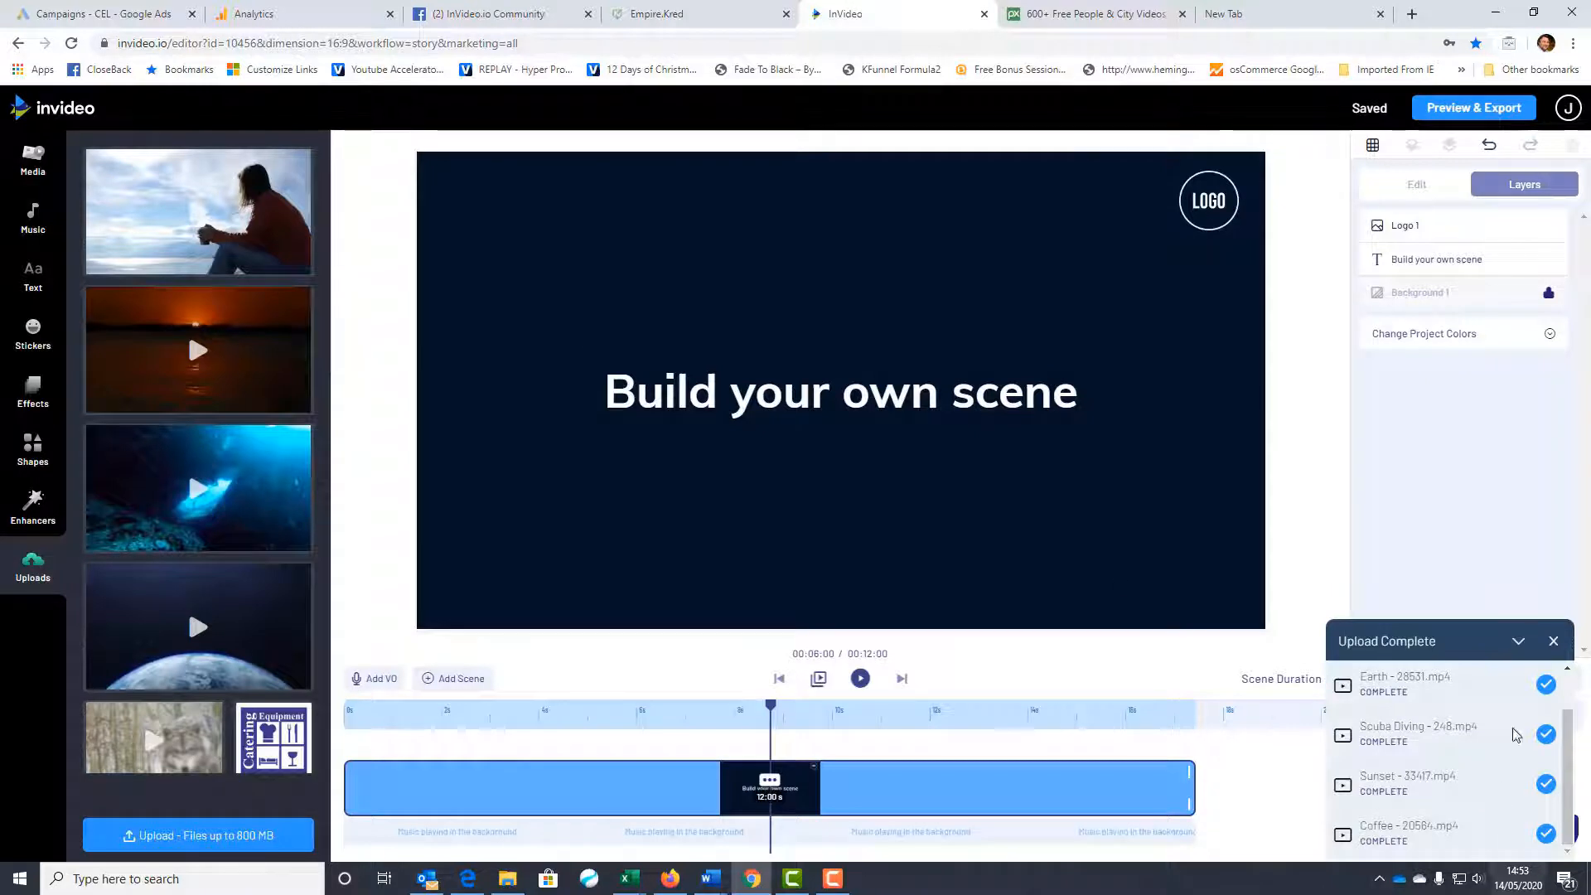
# - Dismiss the upload notice and delete the "Build your own scene" text and the logo placeholder from the canvas
pyautogui.click(1554, 641)
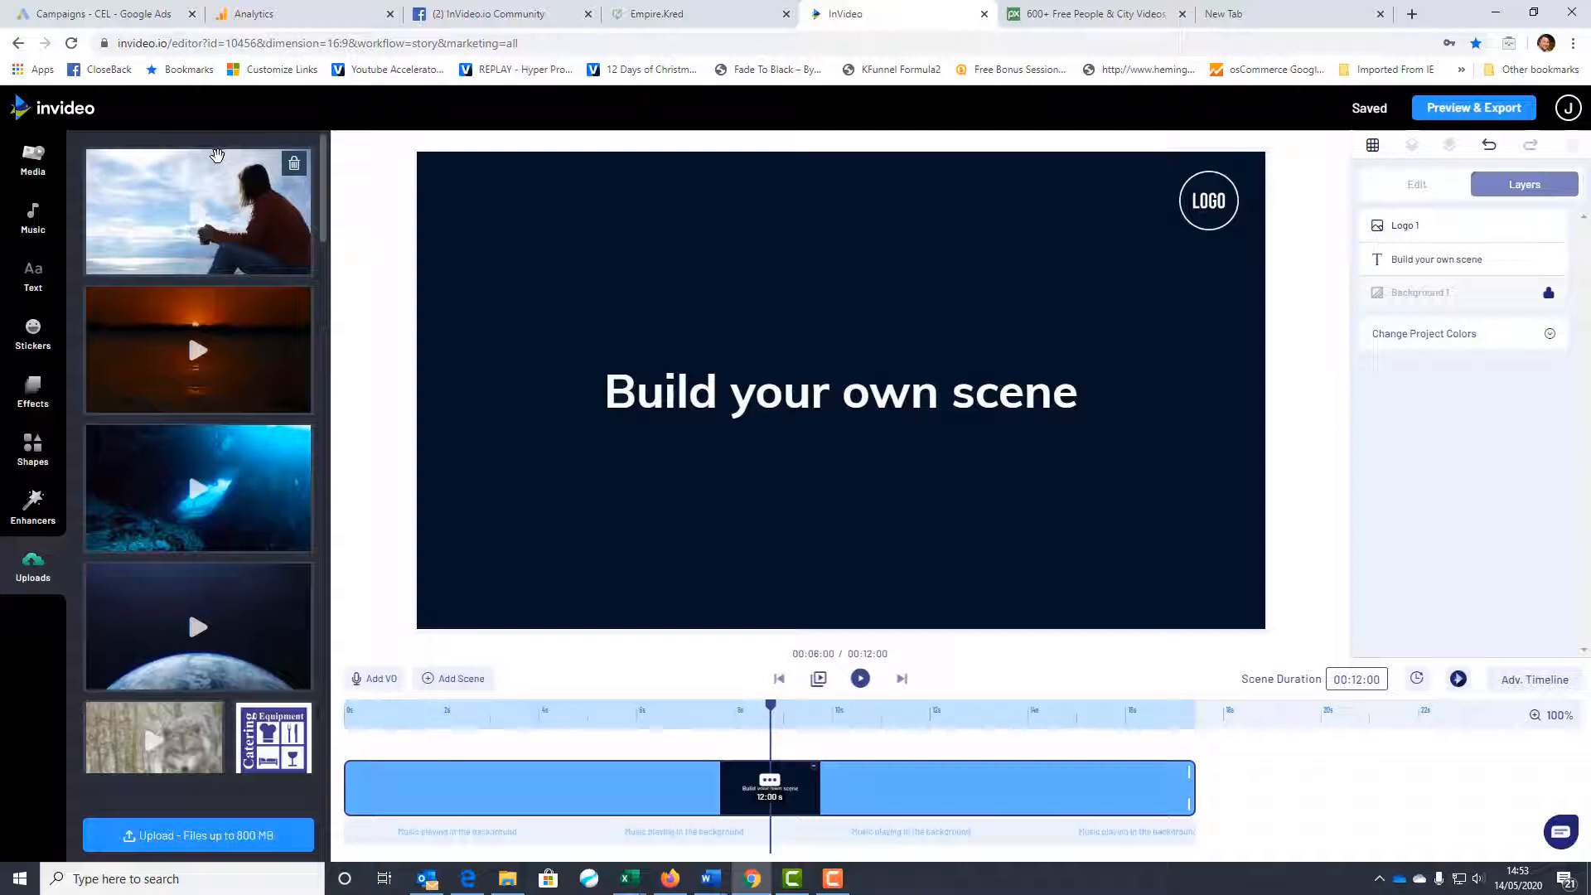
pyautogui.click(782, 392)
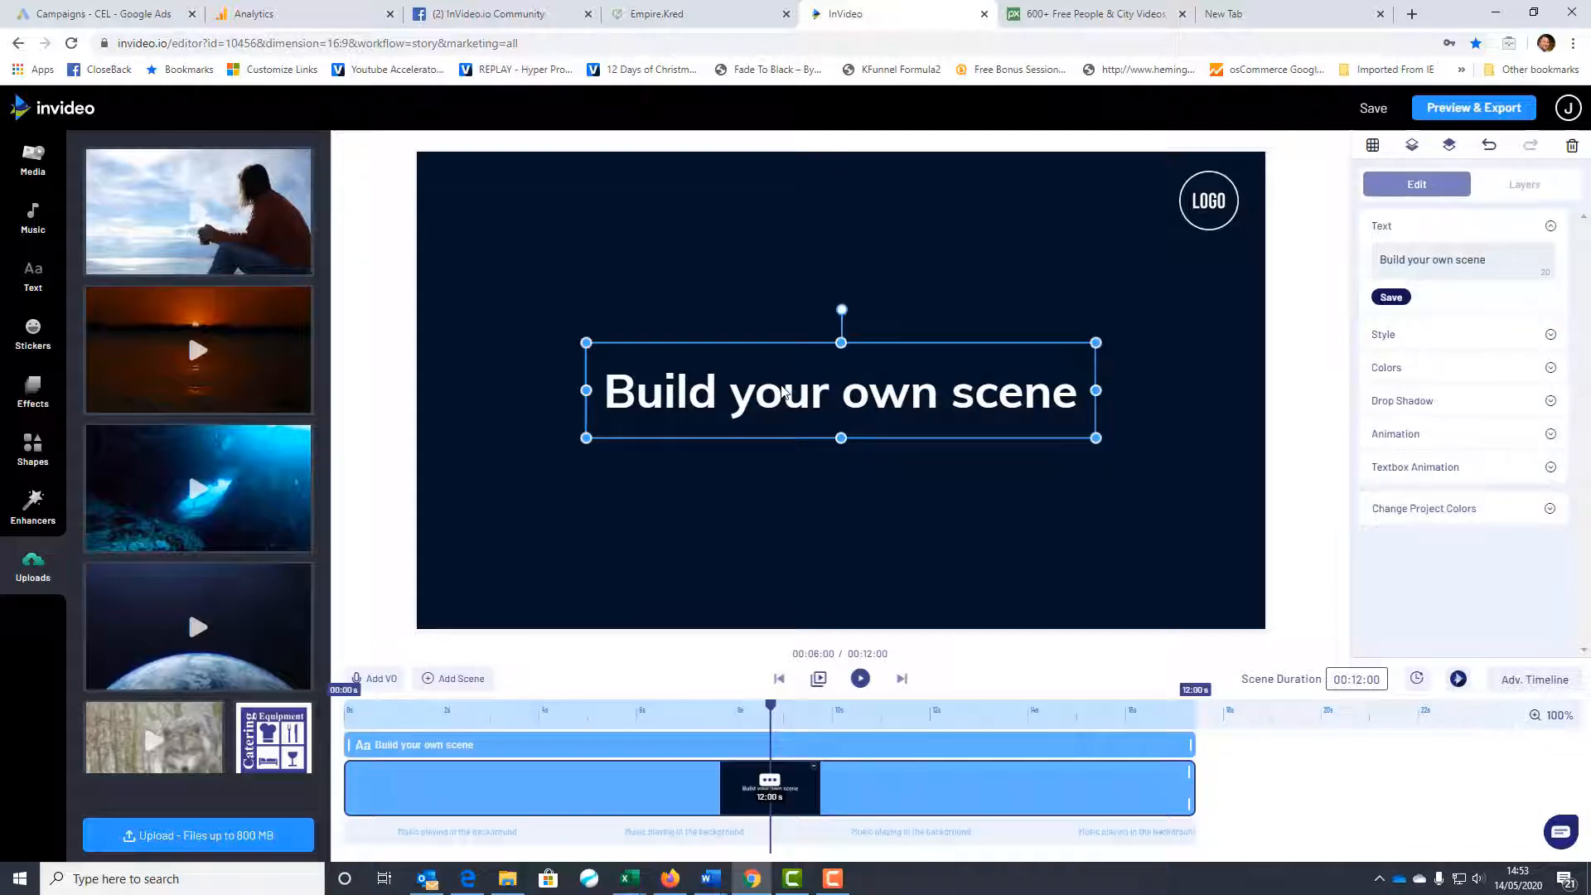
pyautogui.press('Delete')
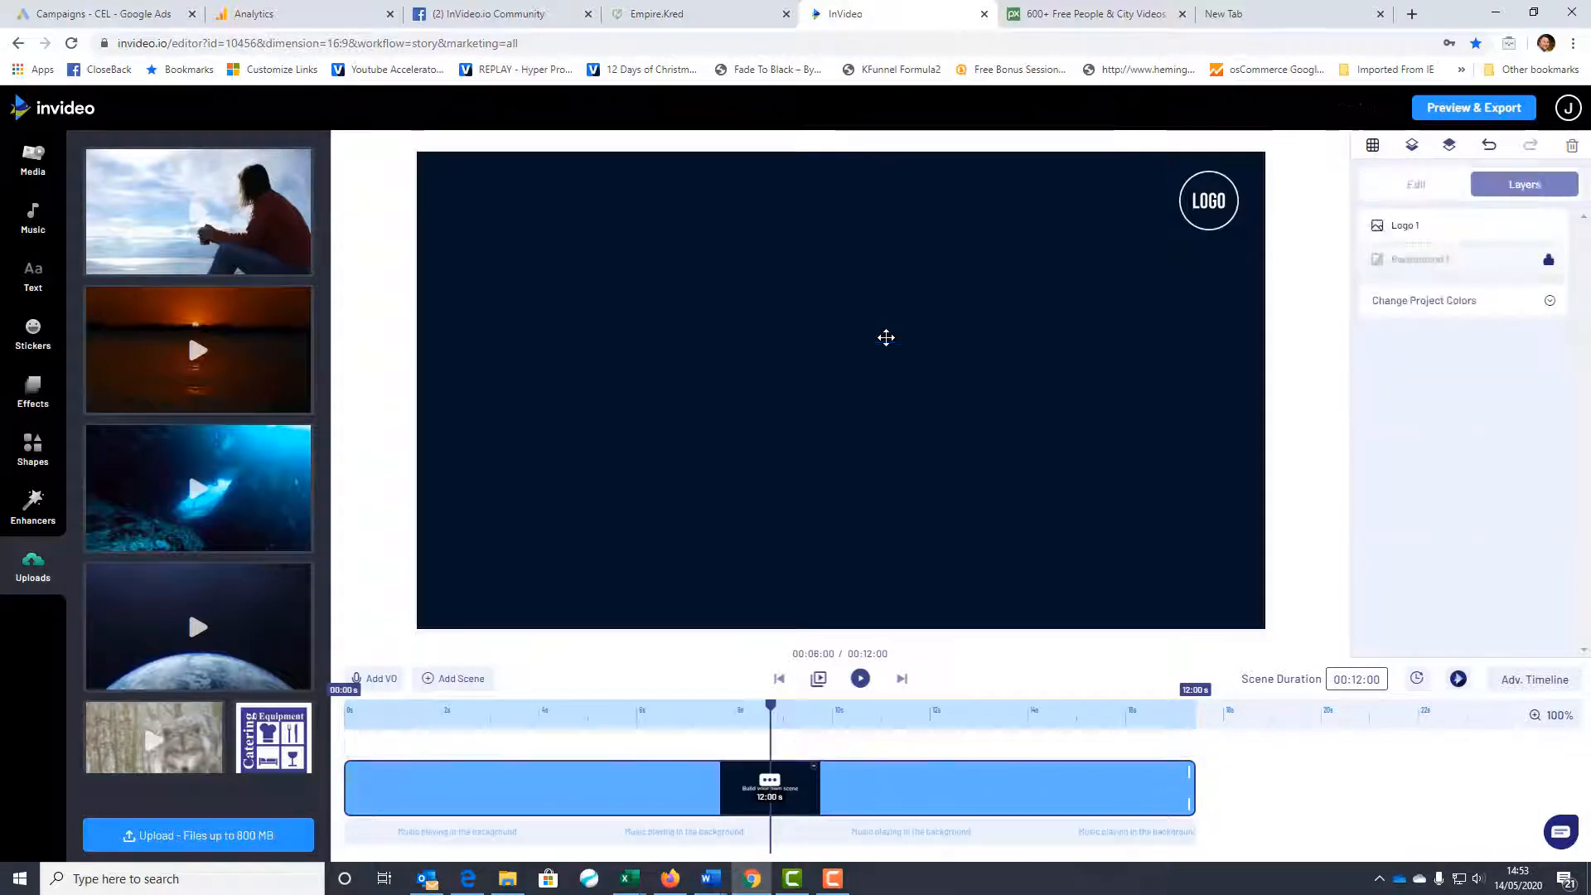
pyautogui.click(1183, 195)
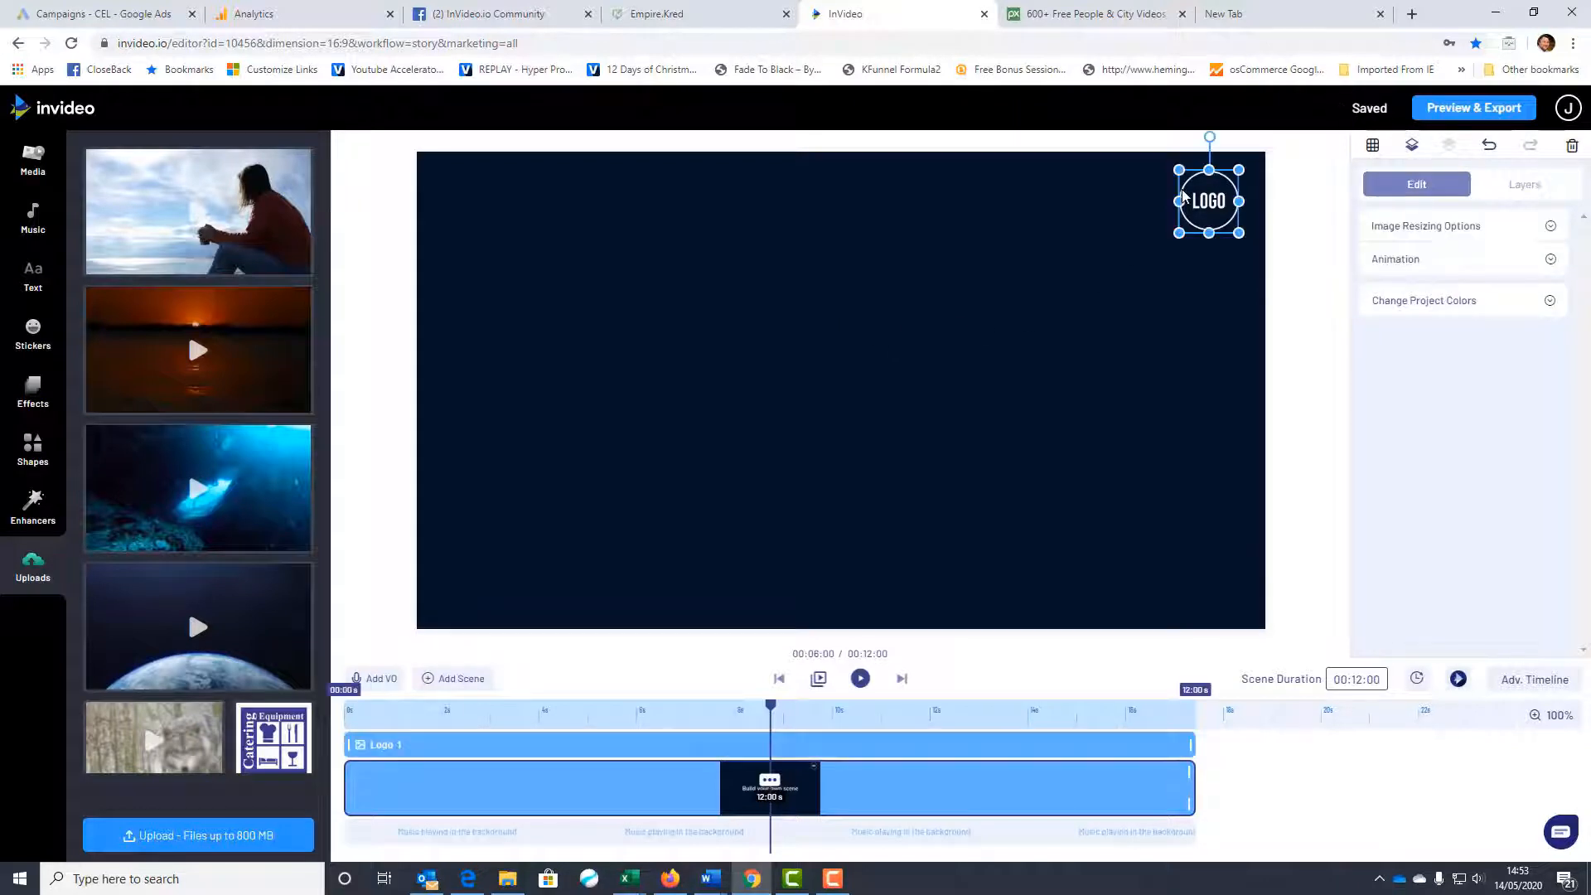
pyautogui.press('Delete')
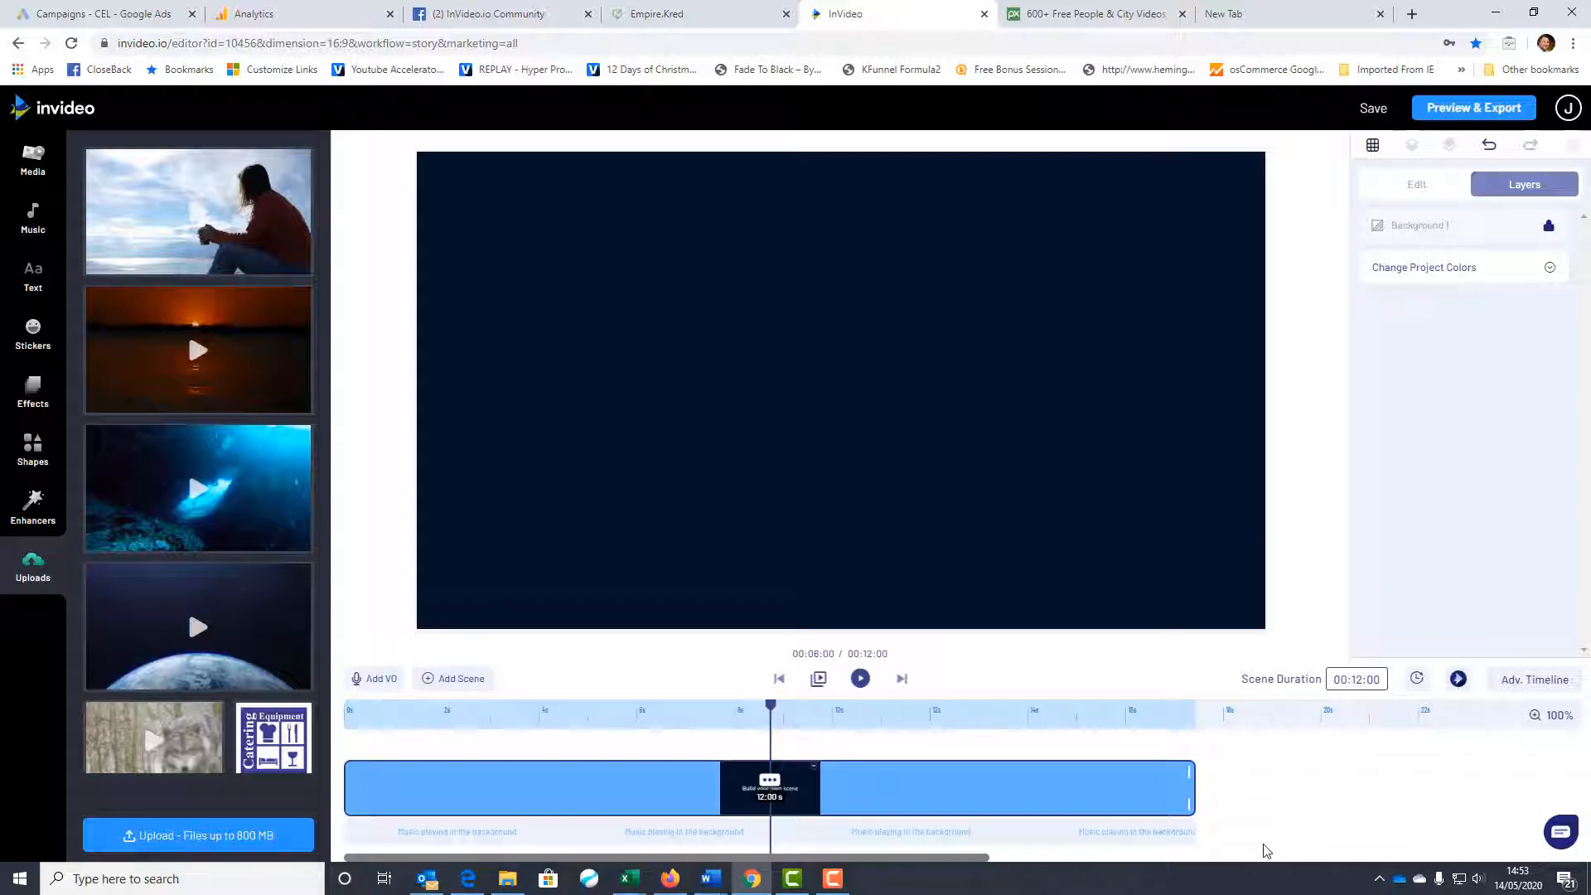
# - Set the scene duration to one minute (01:00:00)
pyautogui.click(1360, 679)
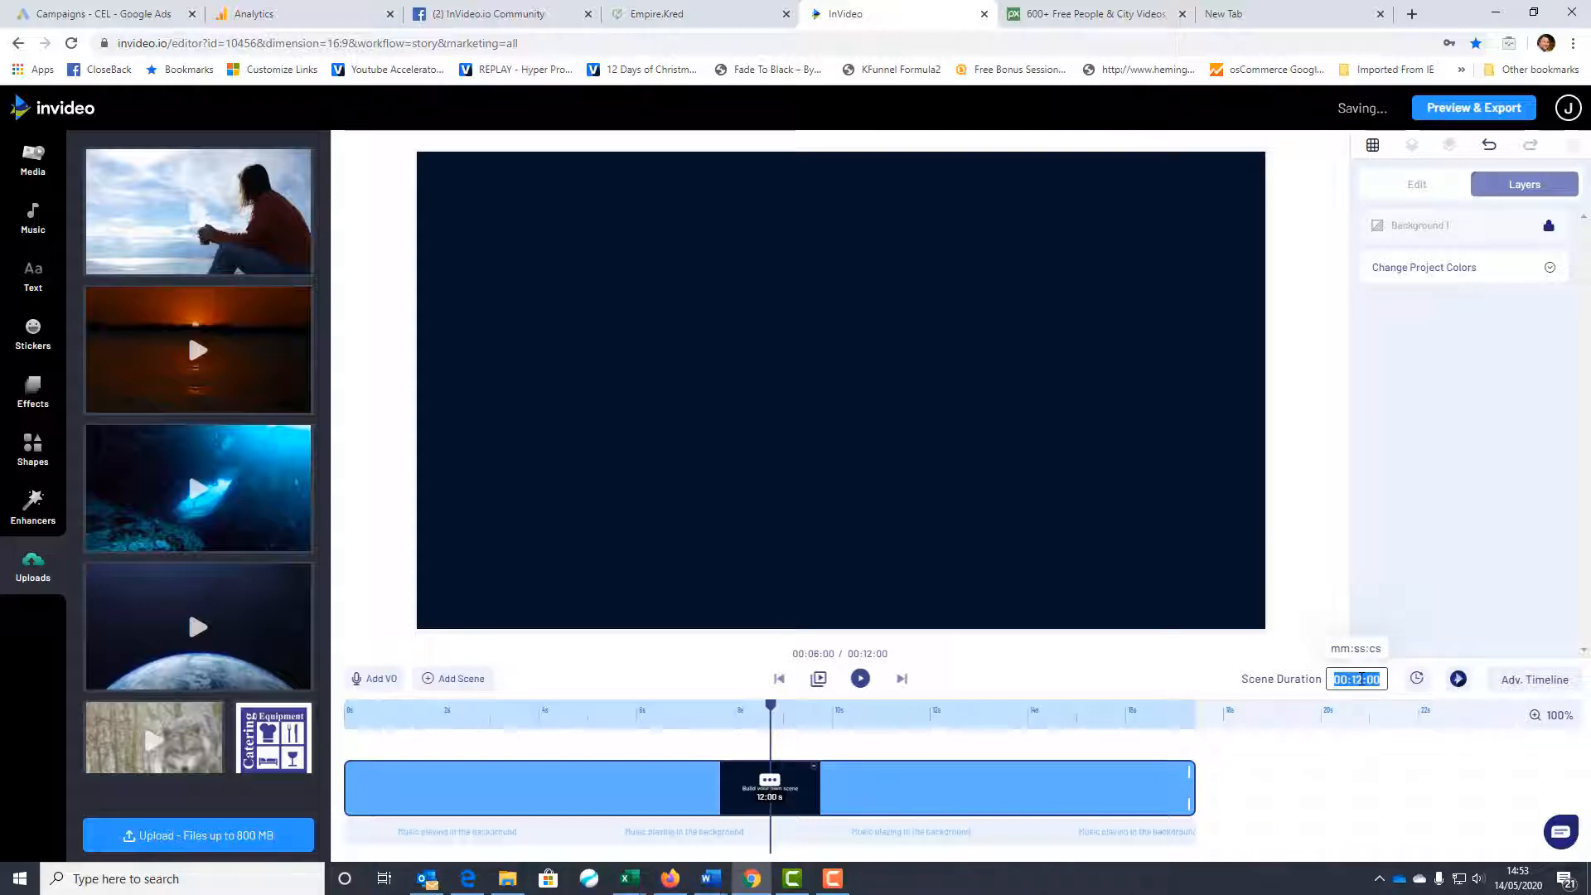
pyautogui.click(1351, 679)
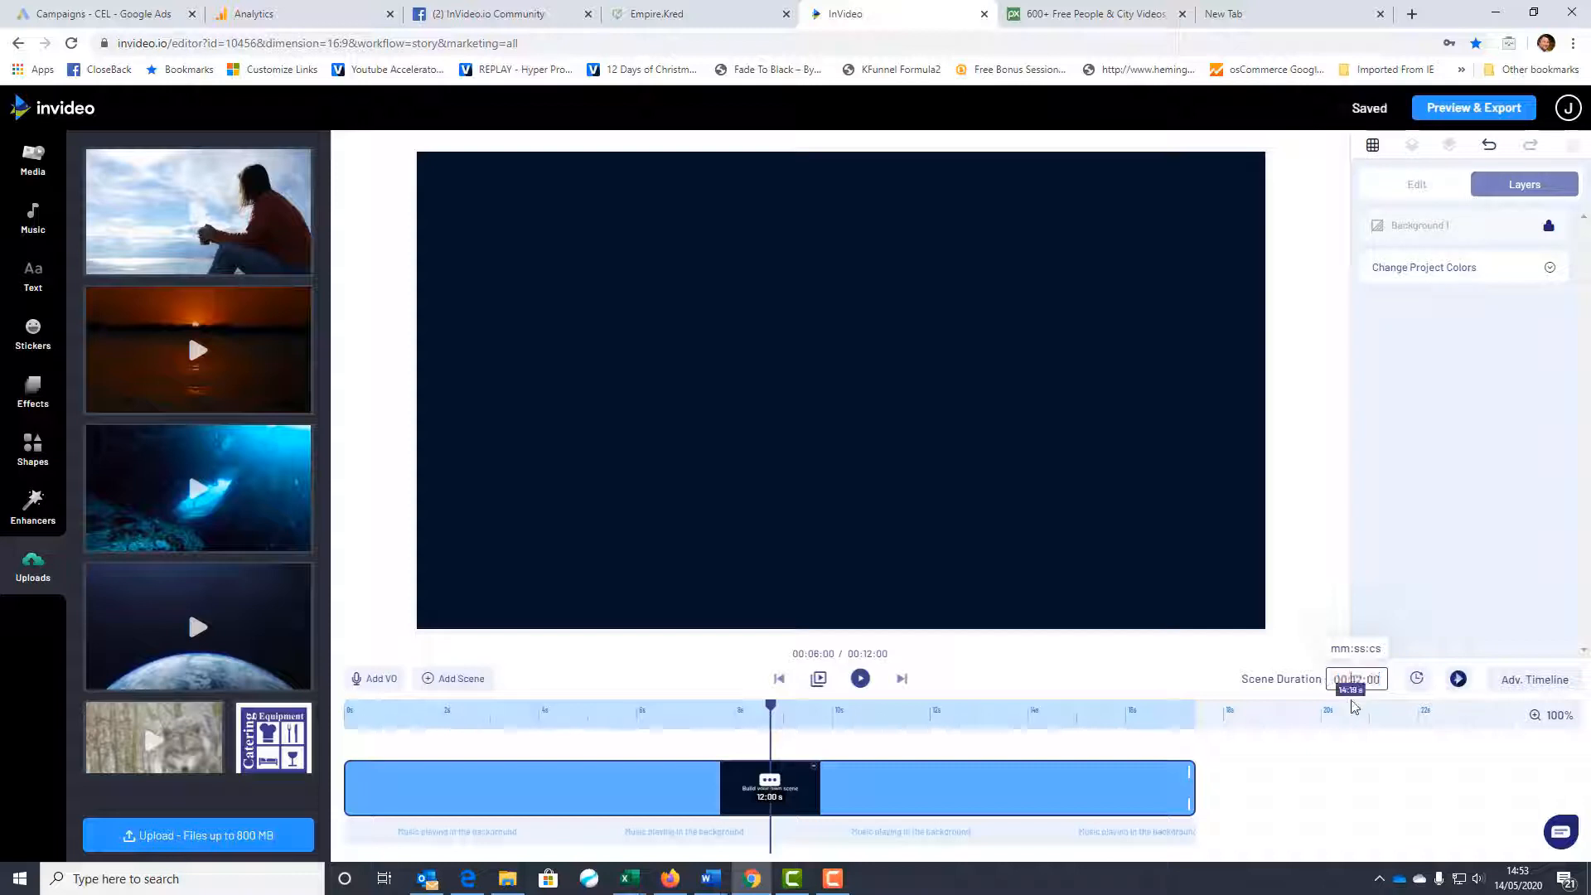
pyautogui.press('Delete')
pyautogui.press('Delete')
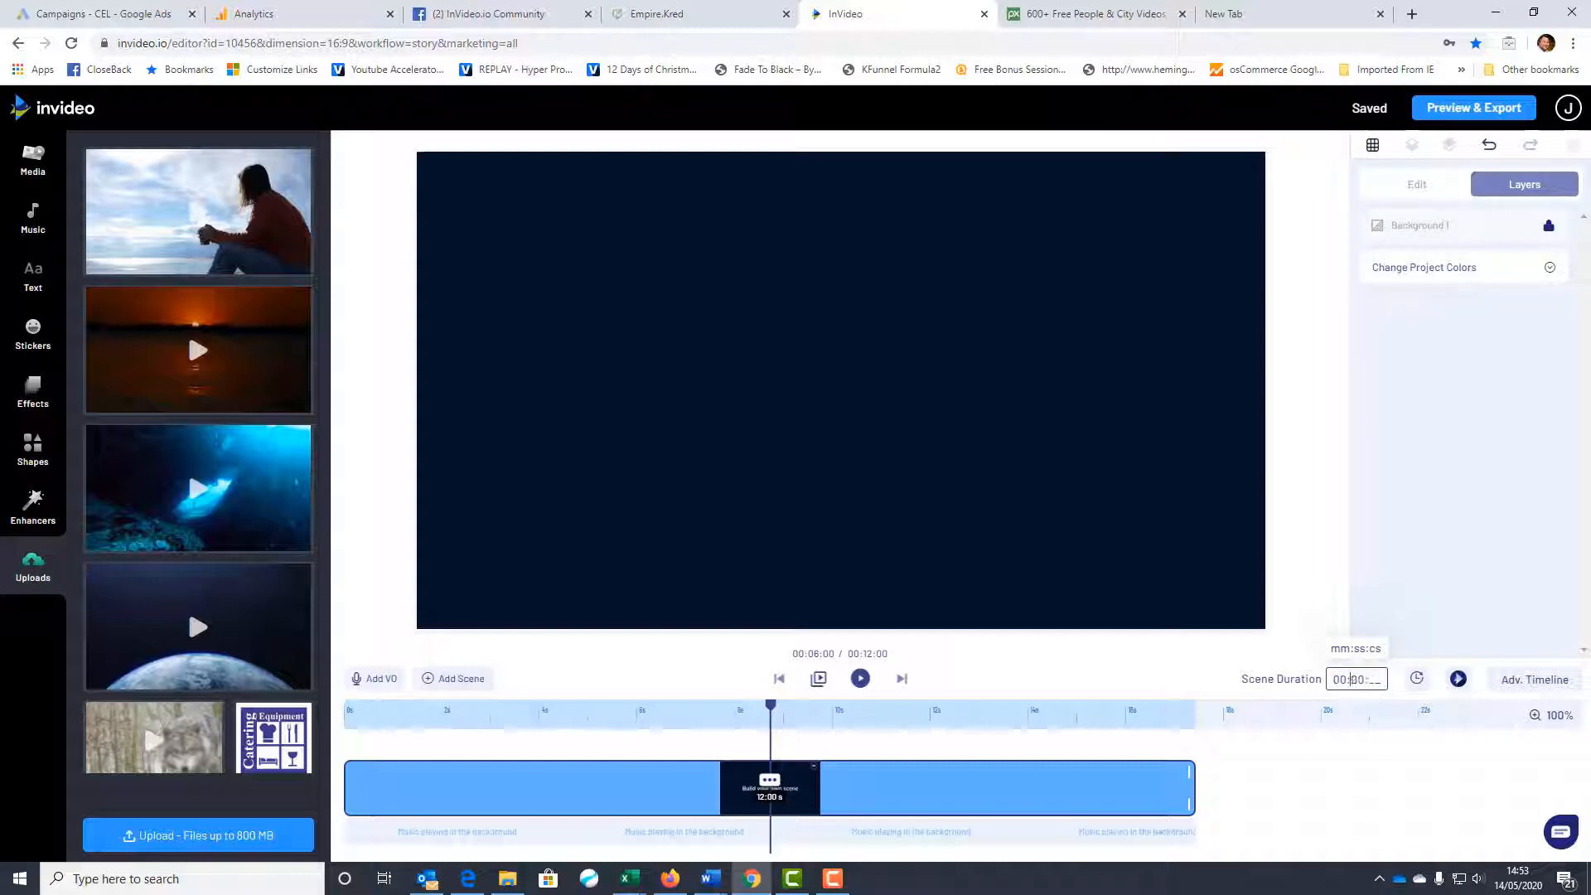
pyautogui.write('60')
pyautogui.press('Return')
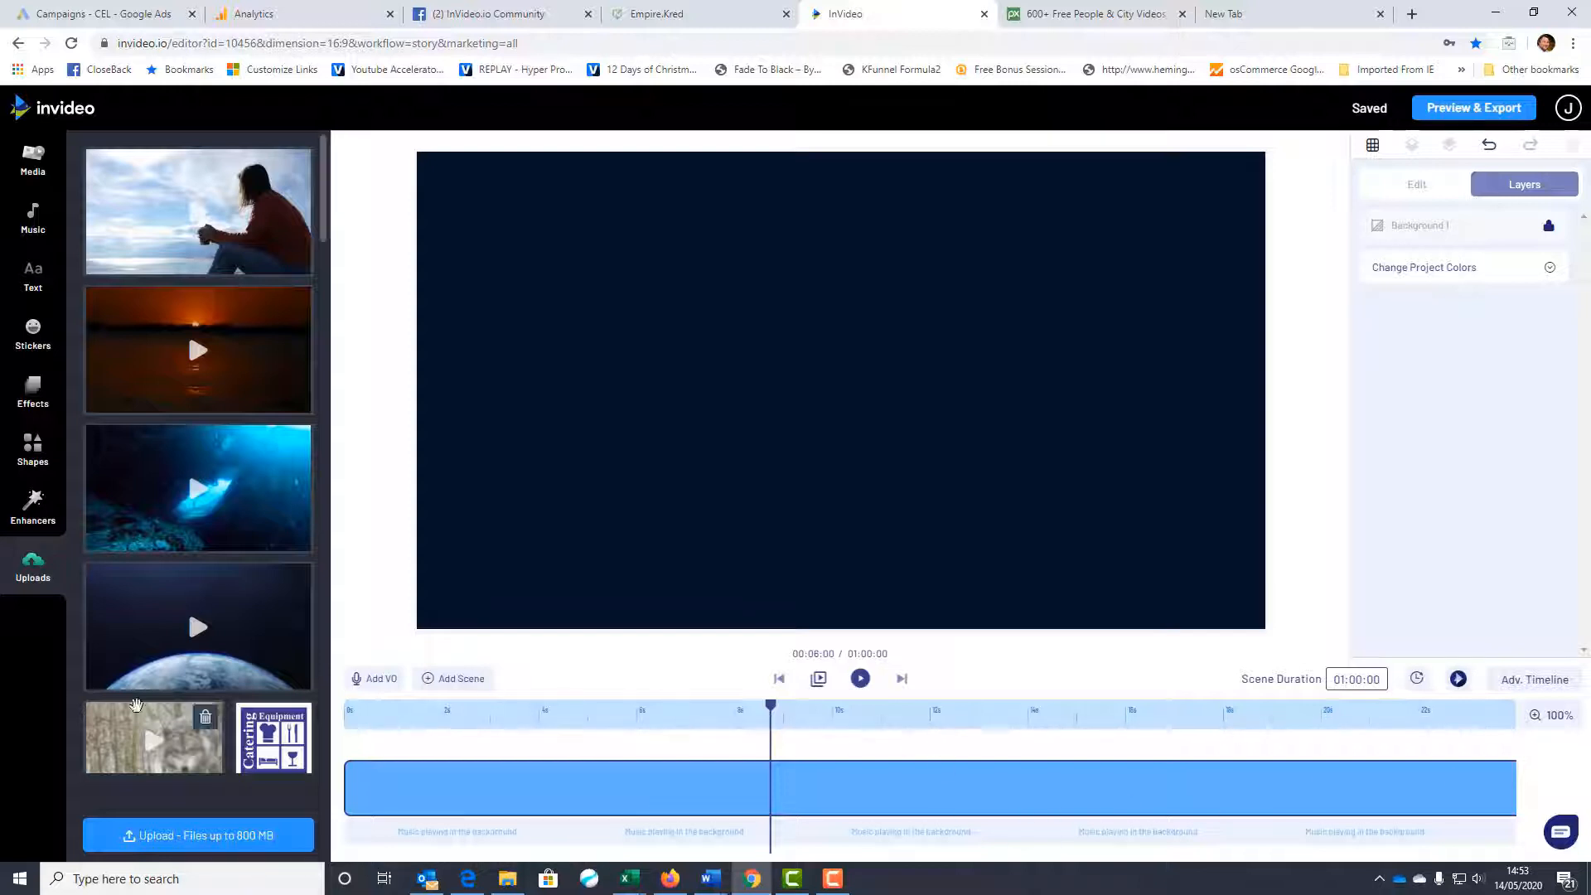
# - Preview the uploaded wolf video and place it full-frame on the scene canvas
pyautogui.click(119, 750)
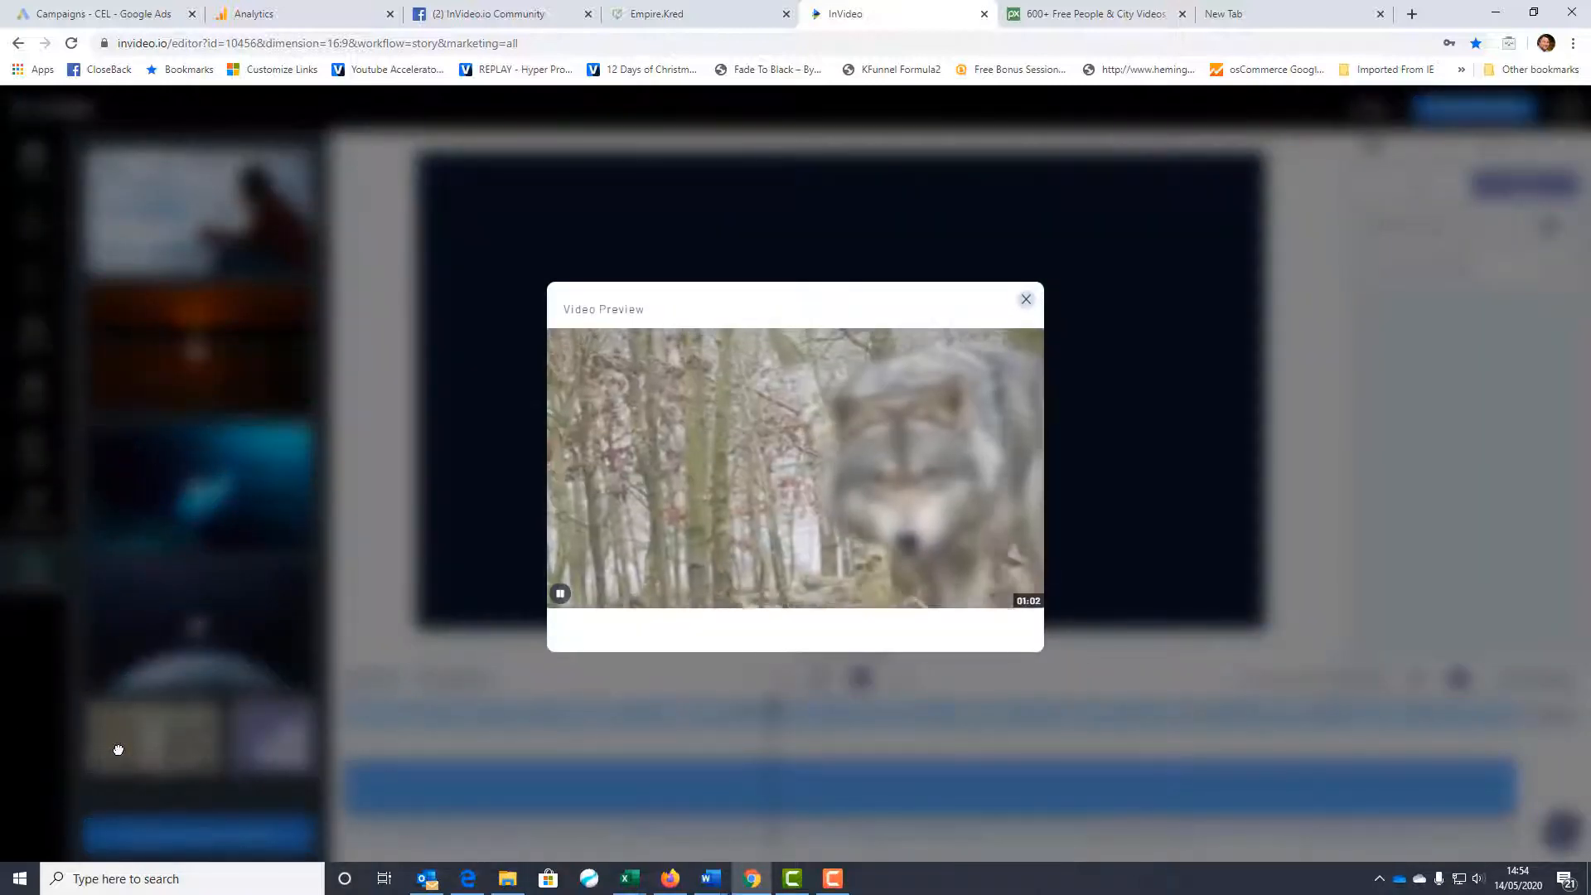
pyautogui.click(1025, 299)
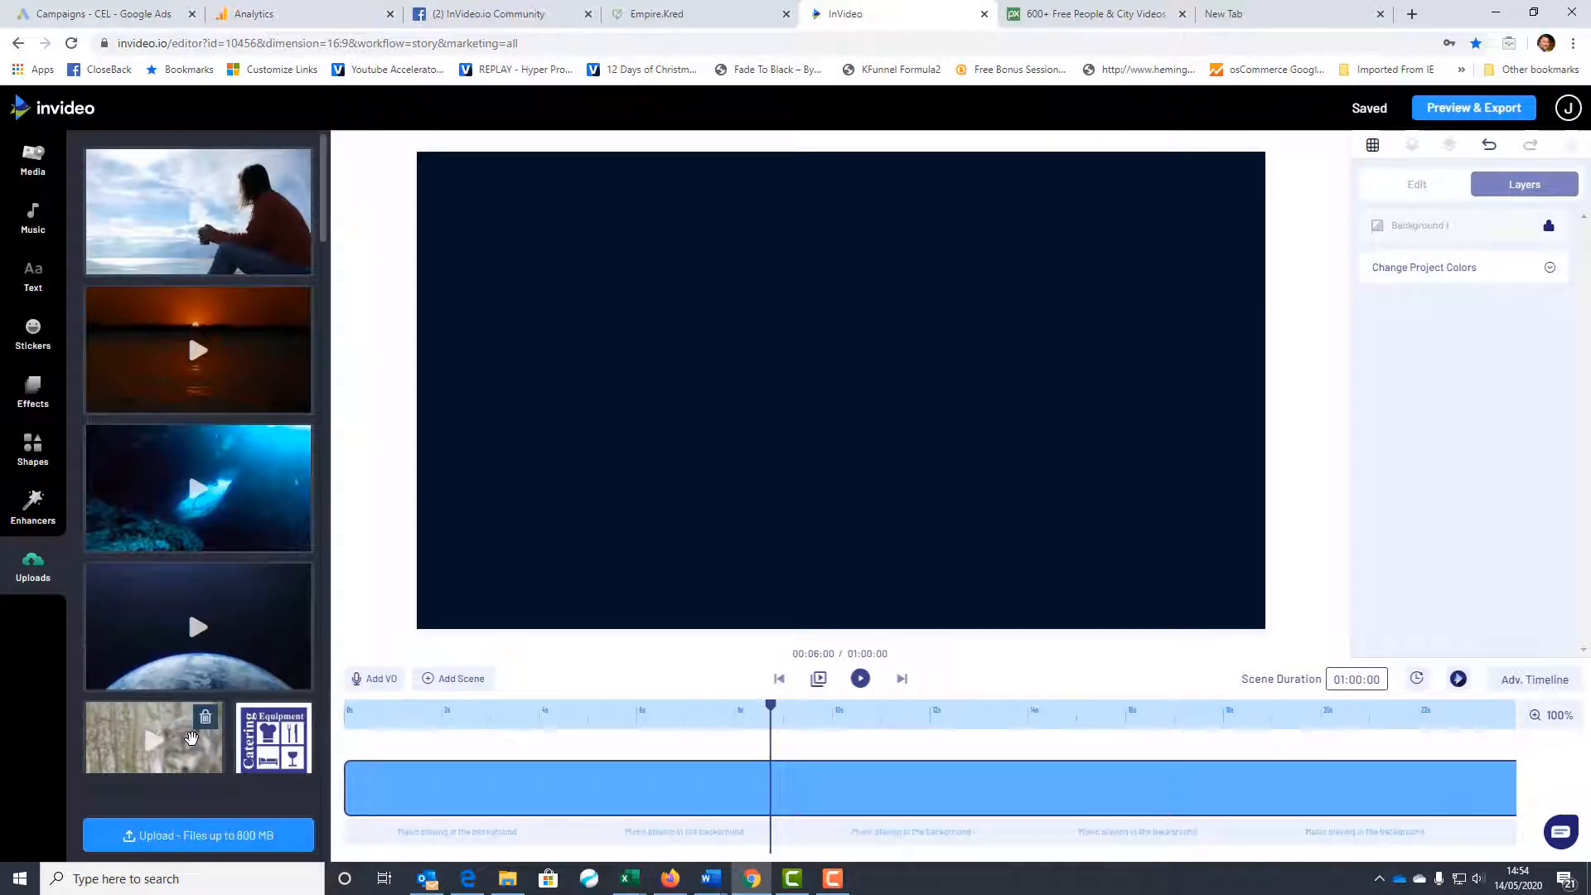
pyautogui.click(191, 738)
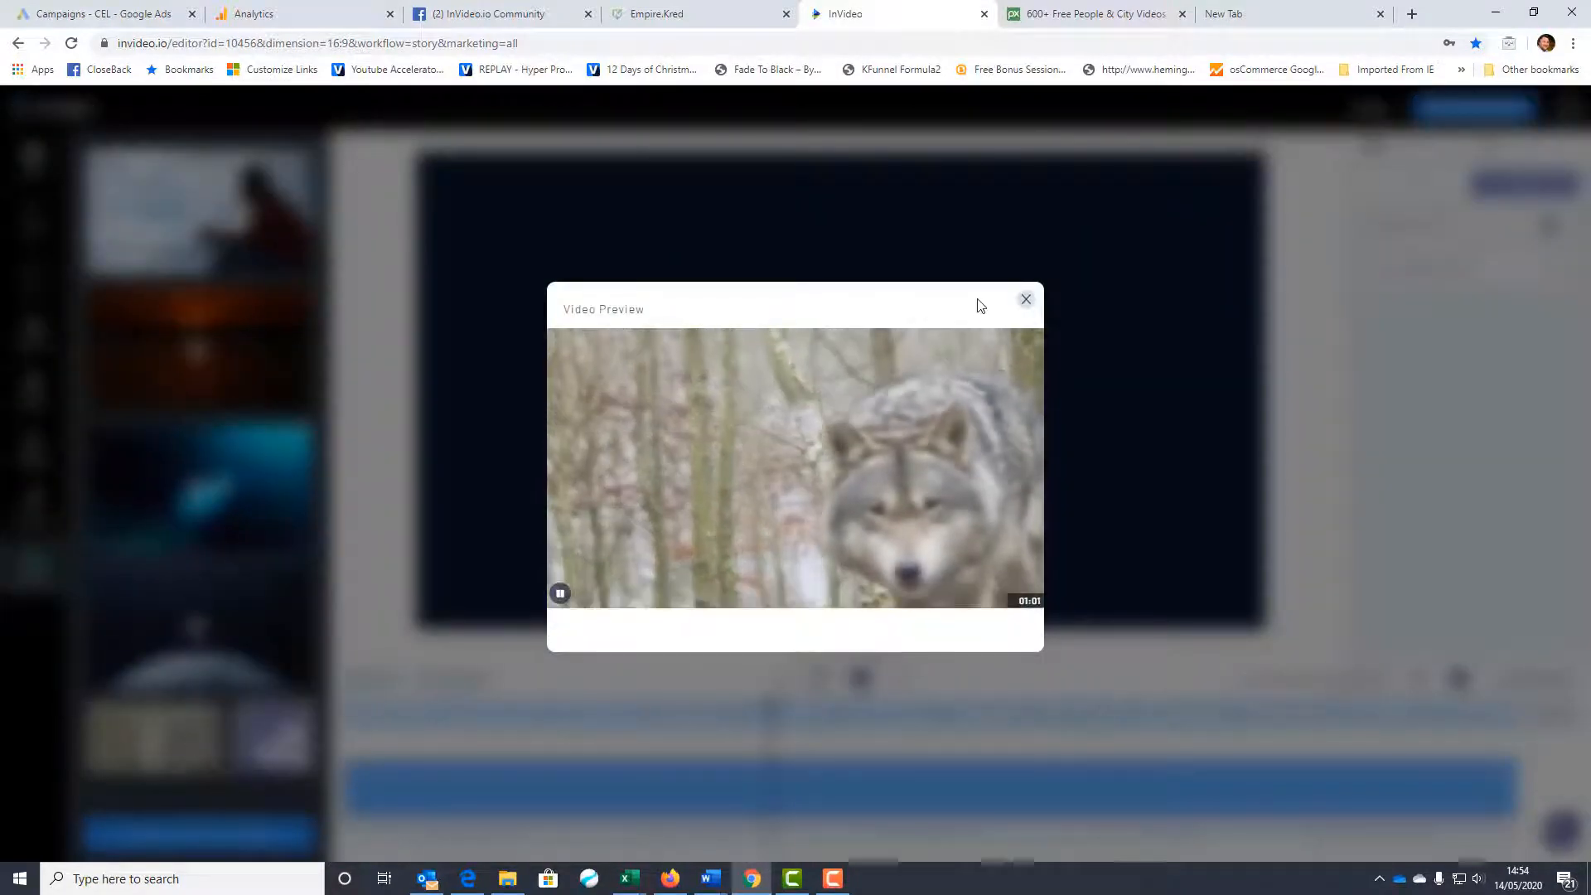
pyautogui.click(1025, 299)
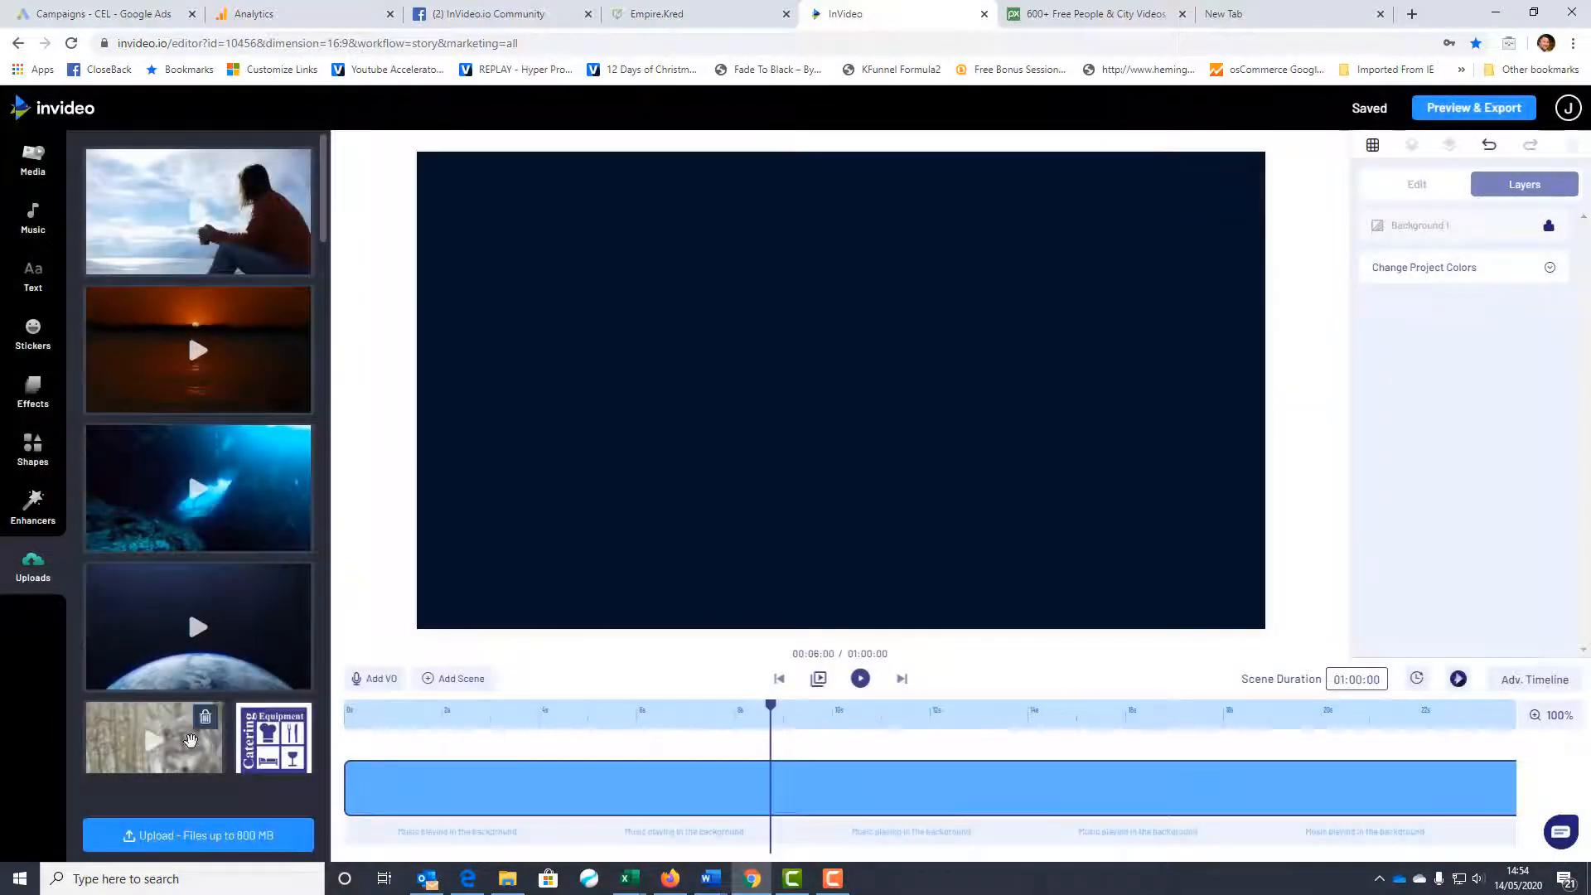
pyautogui.moveTo(190, 739); pyautogui.dragTo(883, 422)
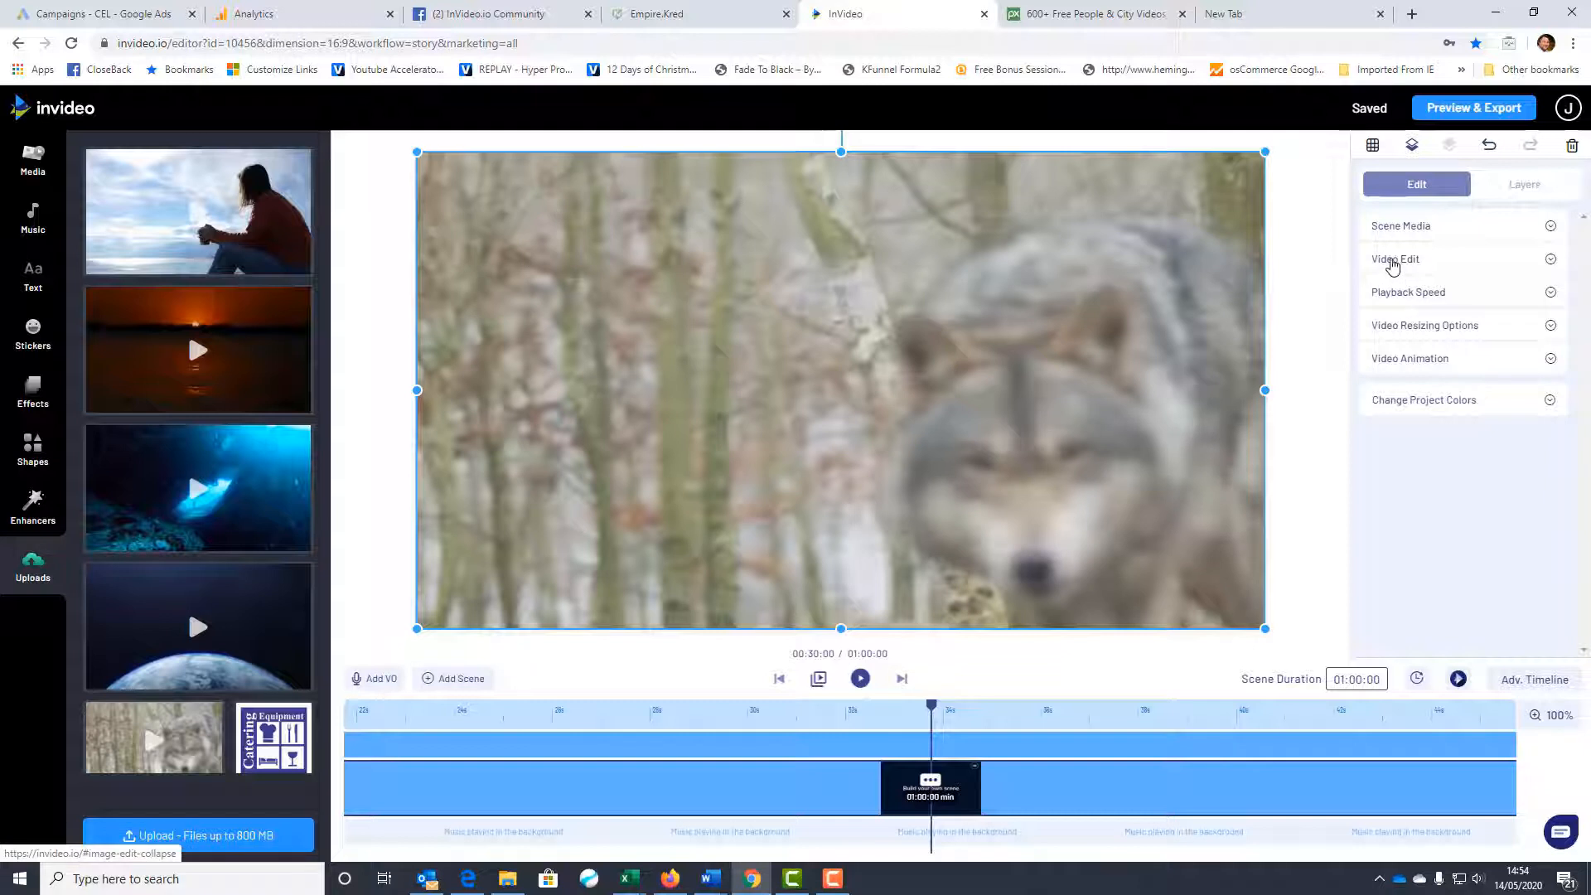
# - Examine the wolf clip's video edit and scene media options and its extent along the timeline
pyautogui.click(1391, 260)
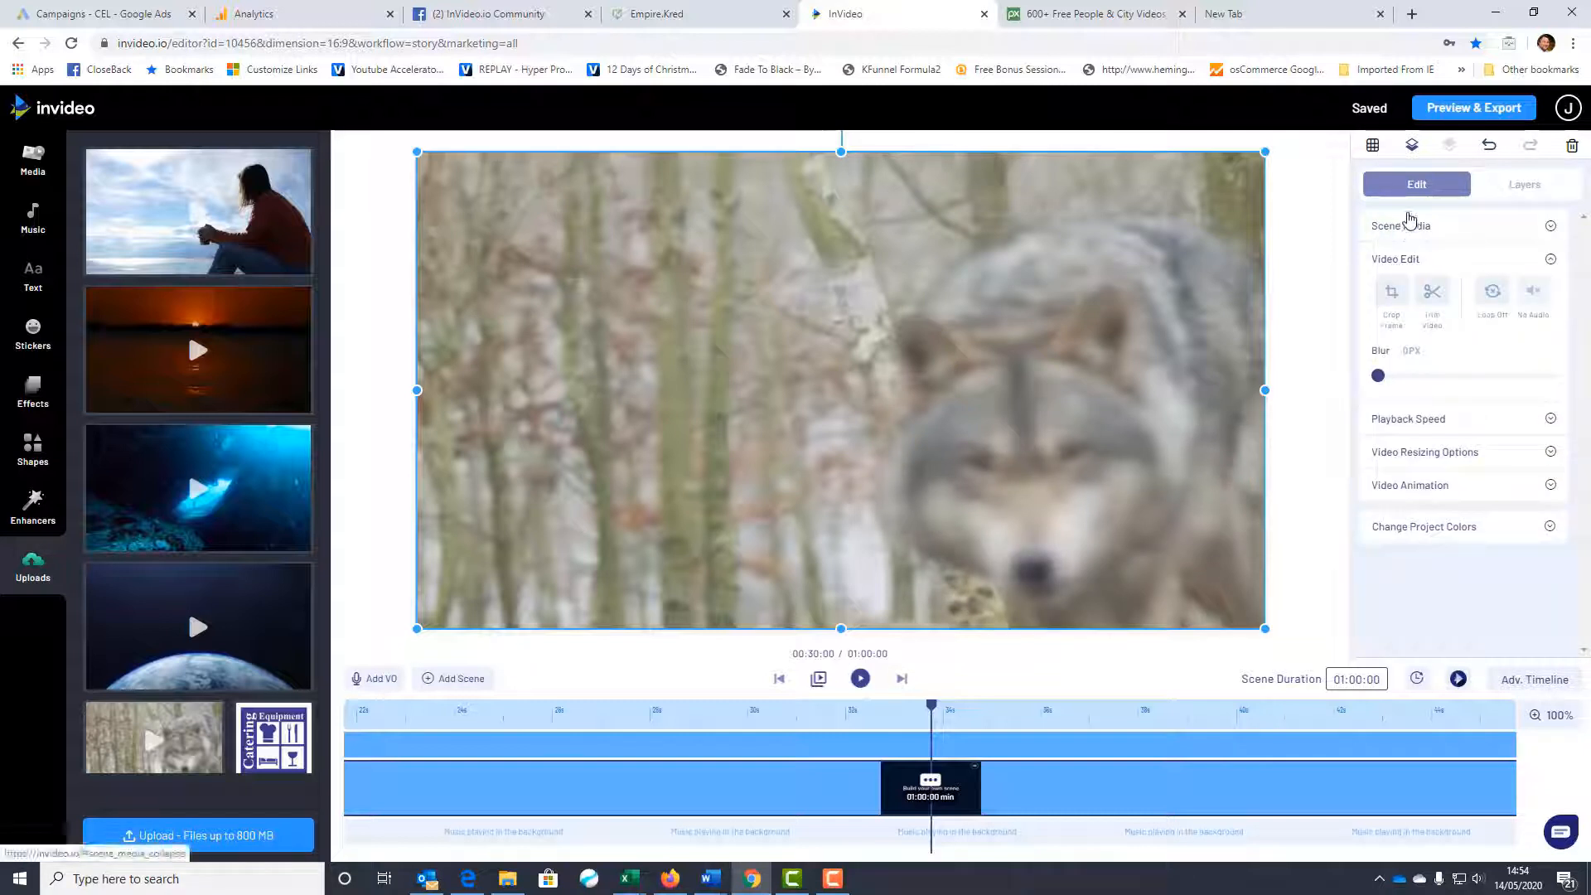
pyautogui.click(1401, 229)
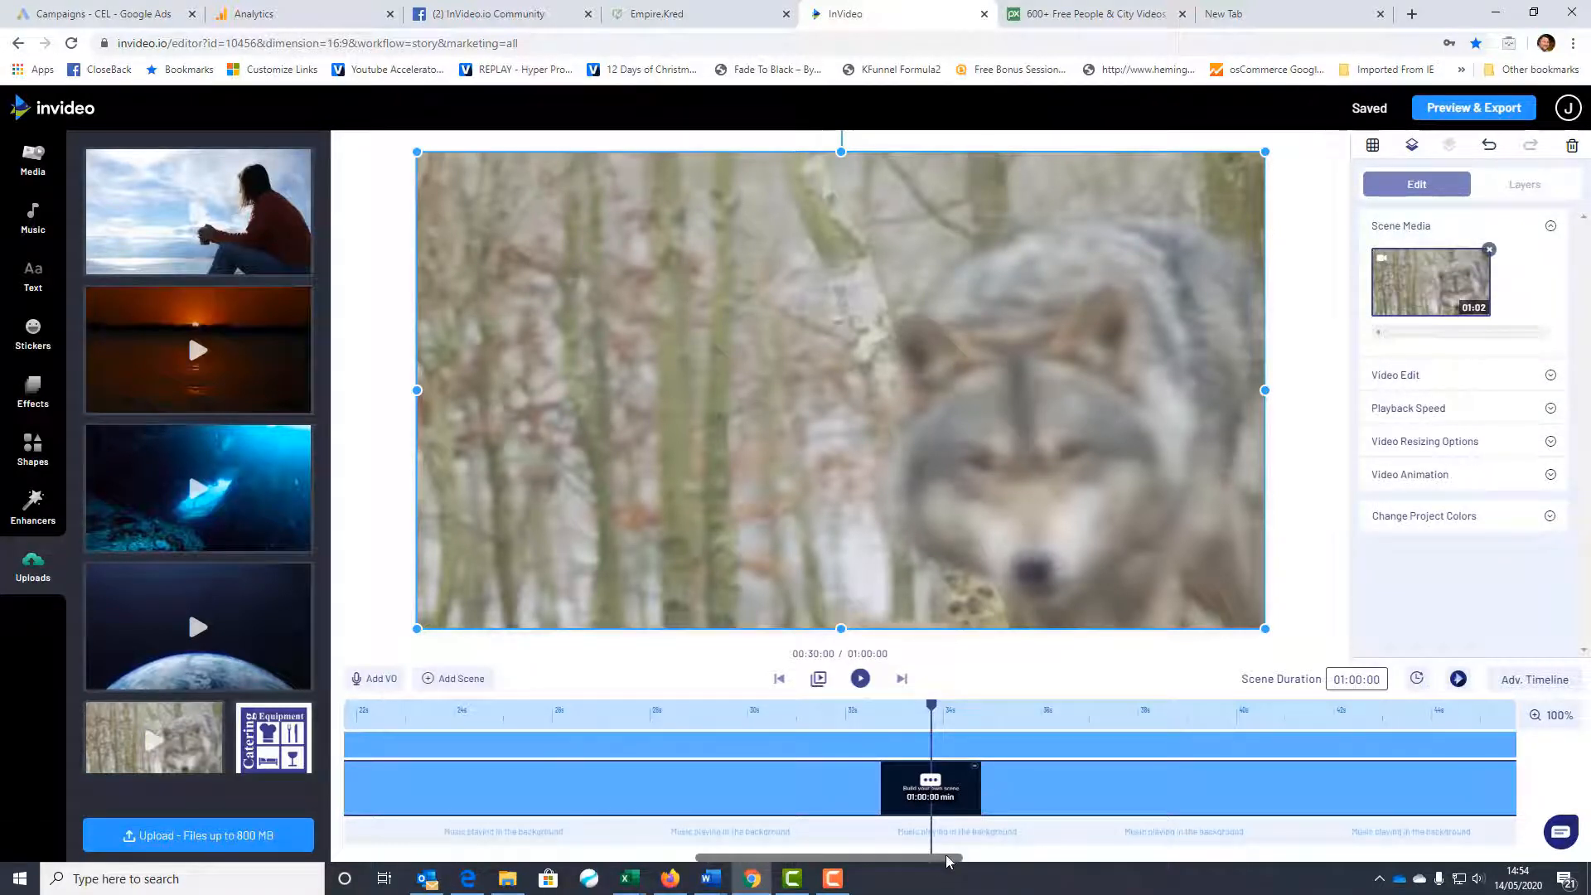
pyautogui.moveTo(945, 859); pyautogui.dragTo(1402, 865)
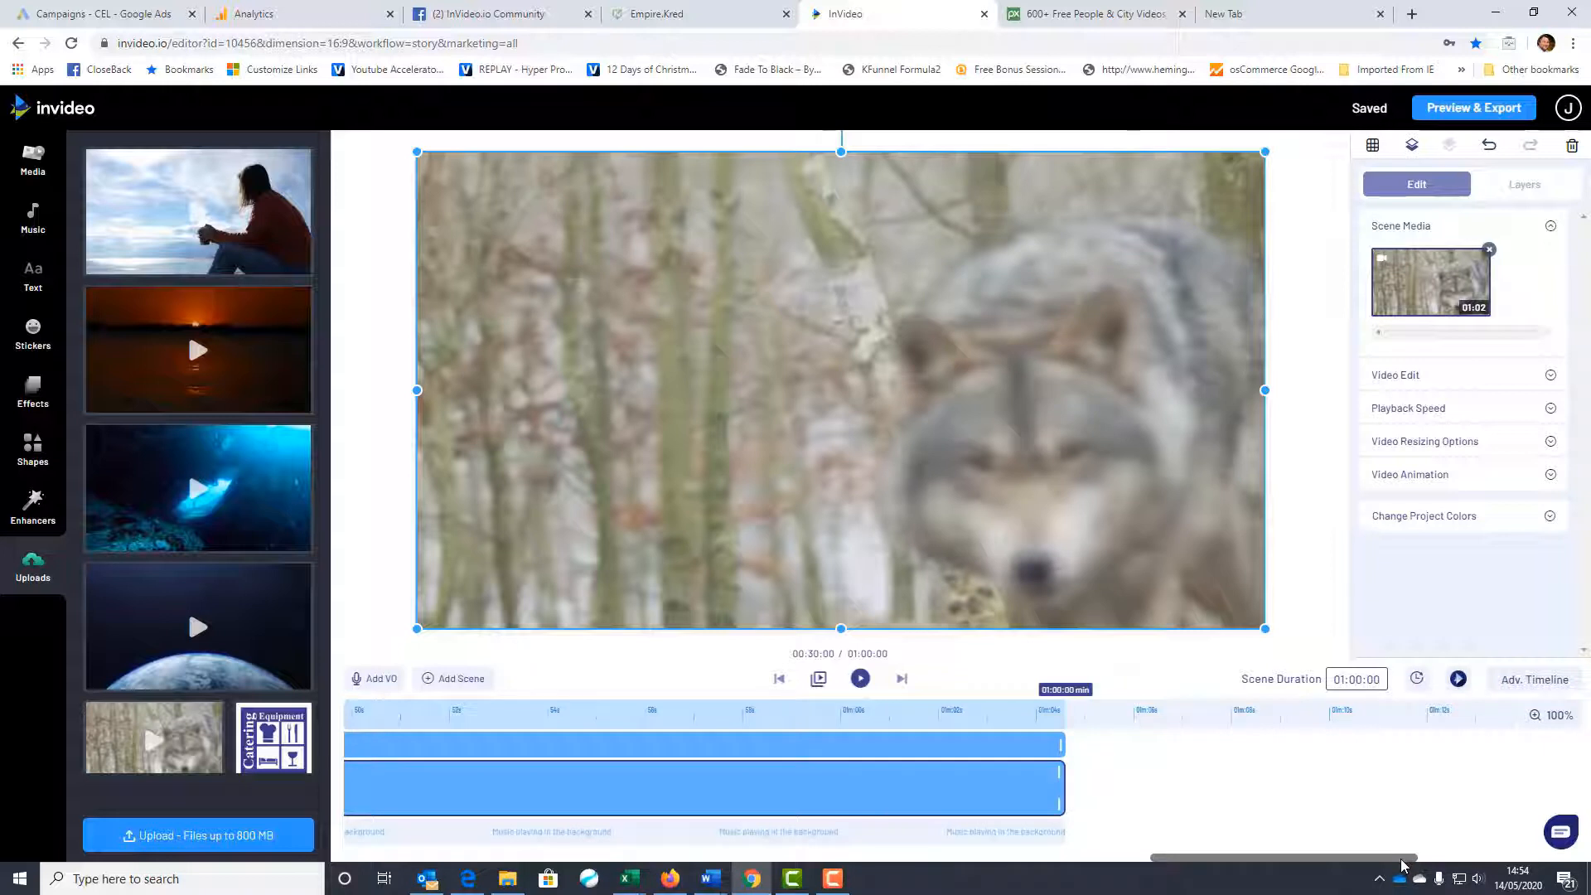
pyautogui.moveTo(1402, 865); pyautogui.dragTo(550, 823)
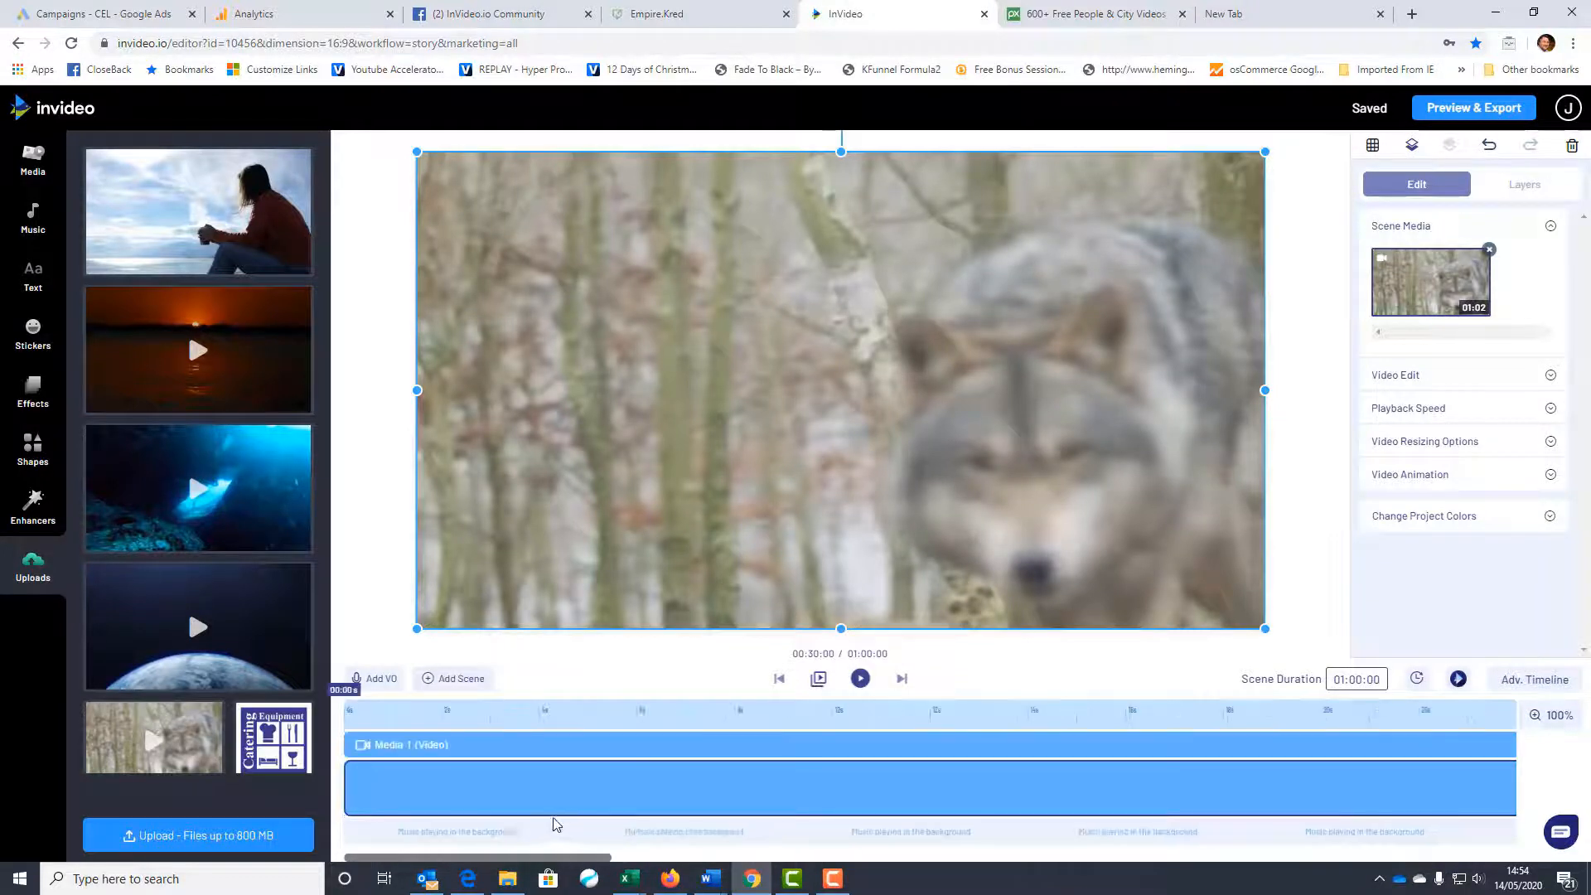
# - Play the scene, skip to a late point of the footage, and watch the pre-export preview without exporting
pyautogui.click(860, 678)
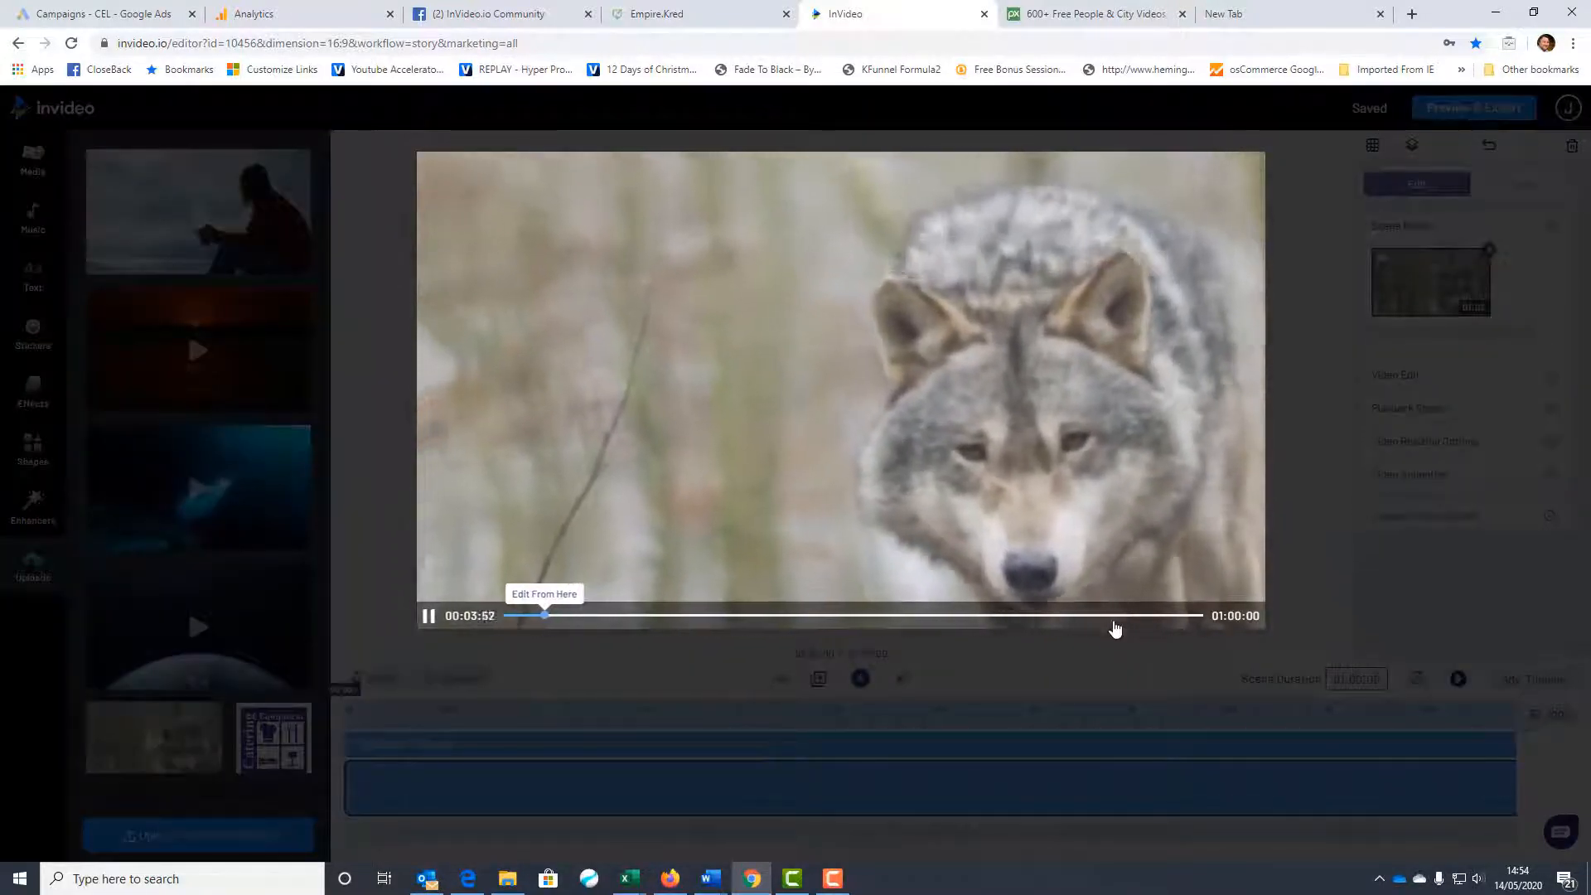
pyautogui.click(1114, 616)
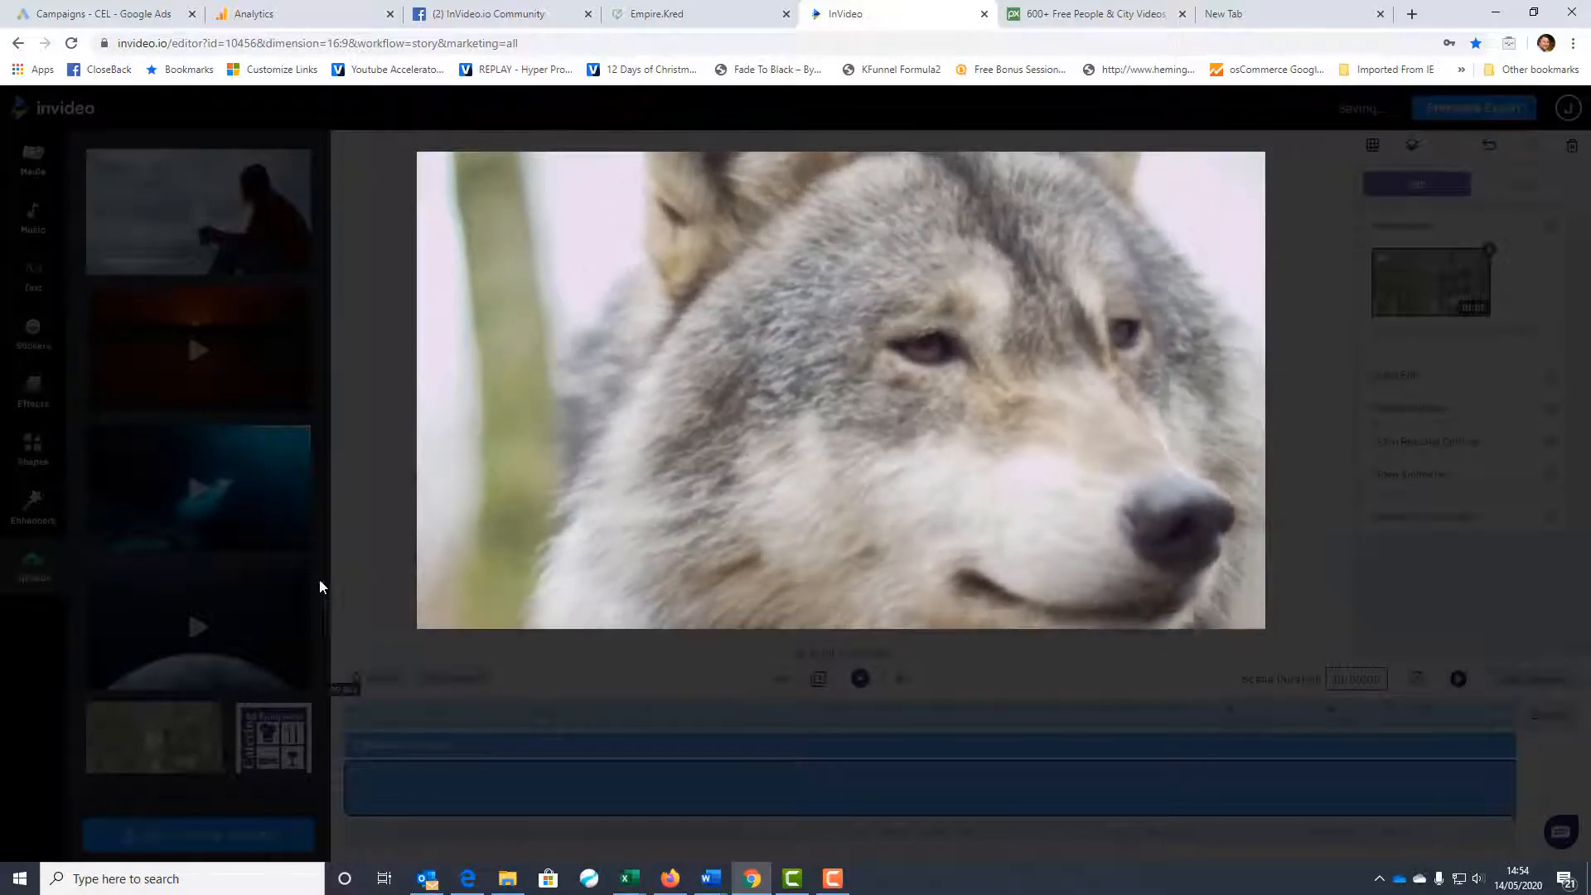
pyautogui.click(320, 580)
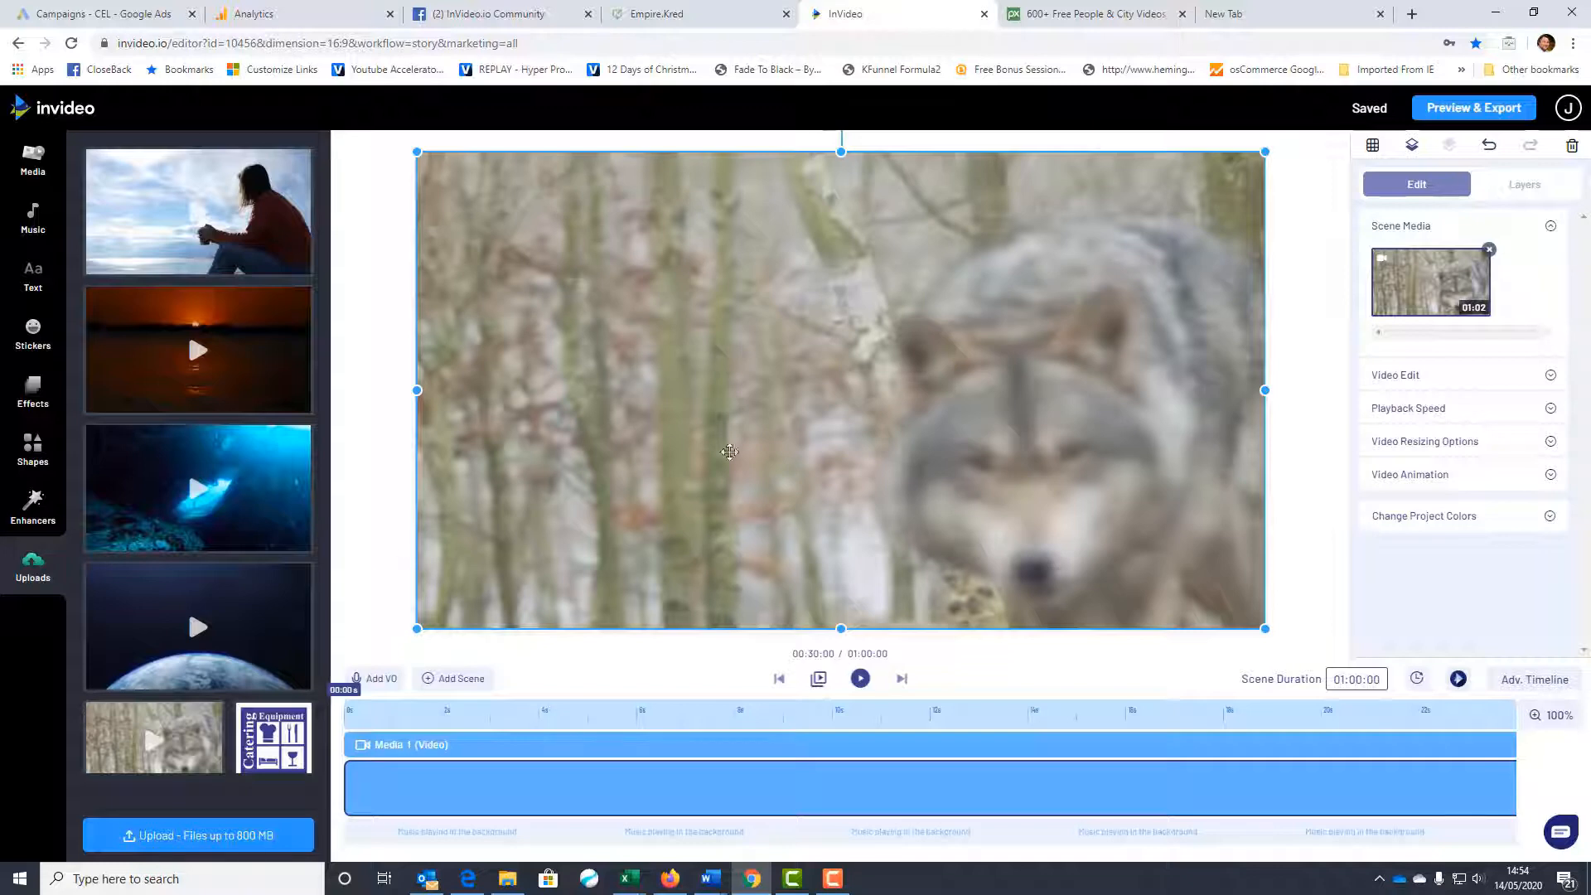
pyautogui.click(1473, 101)
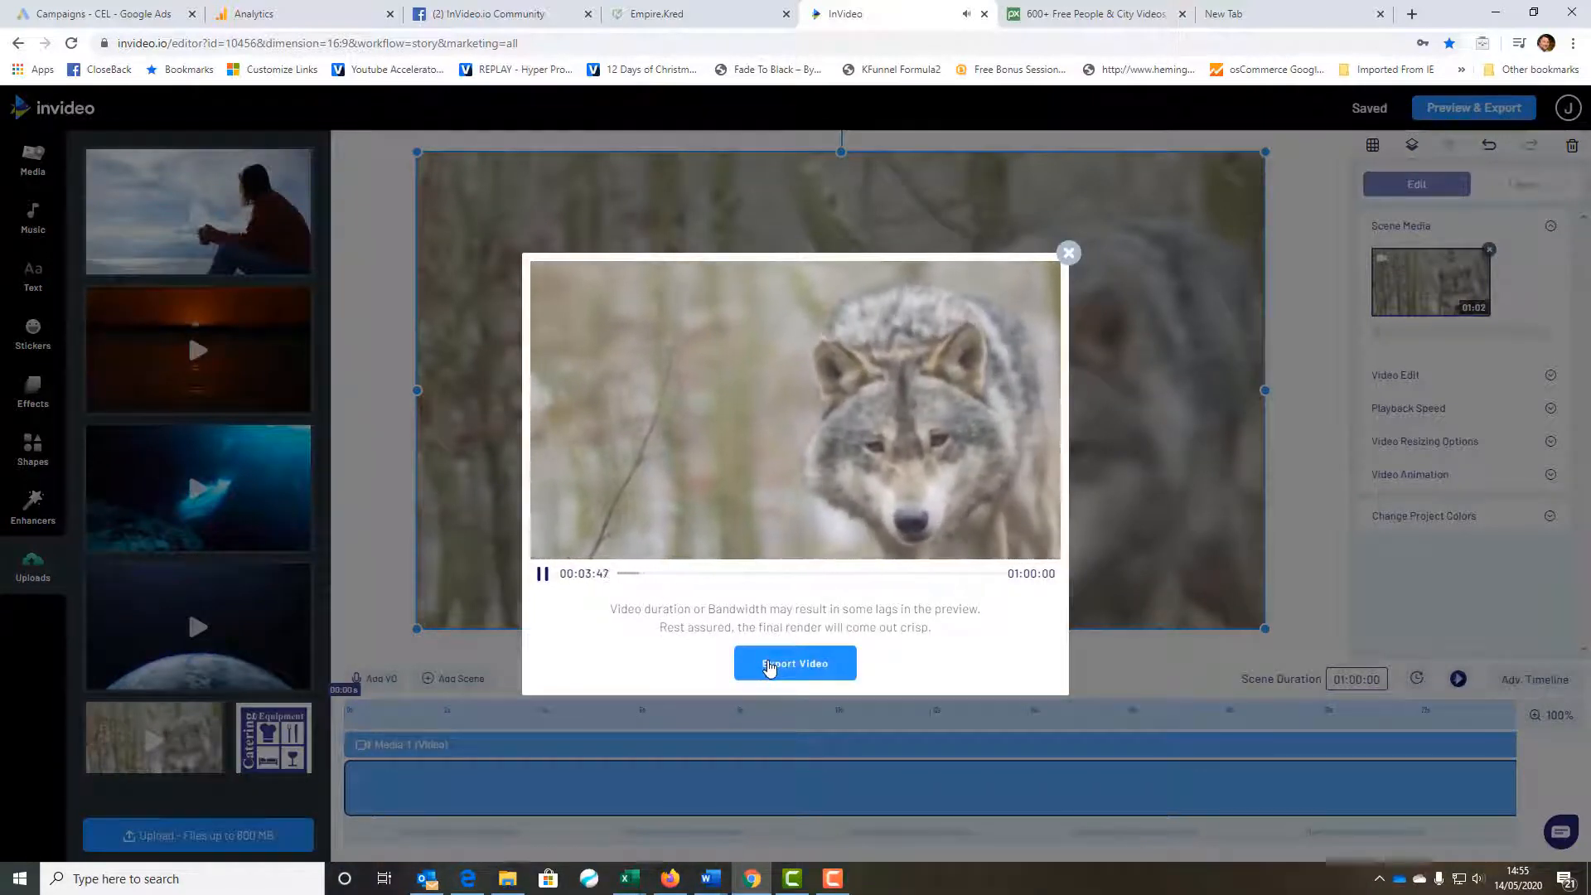
pyautogui.click(1067, 253)
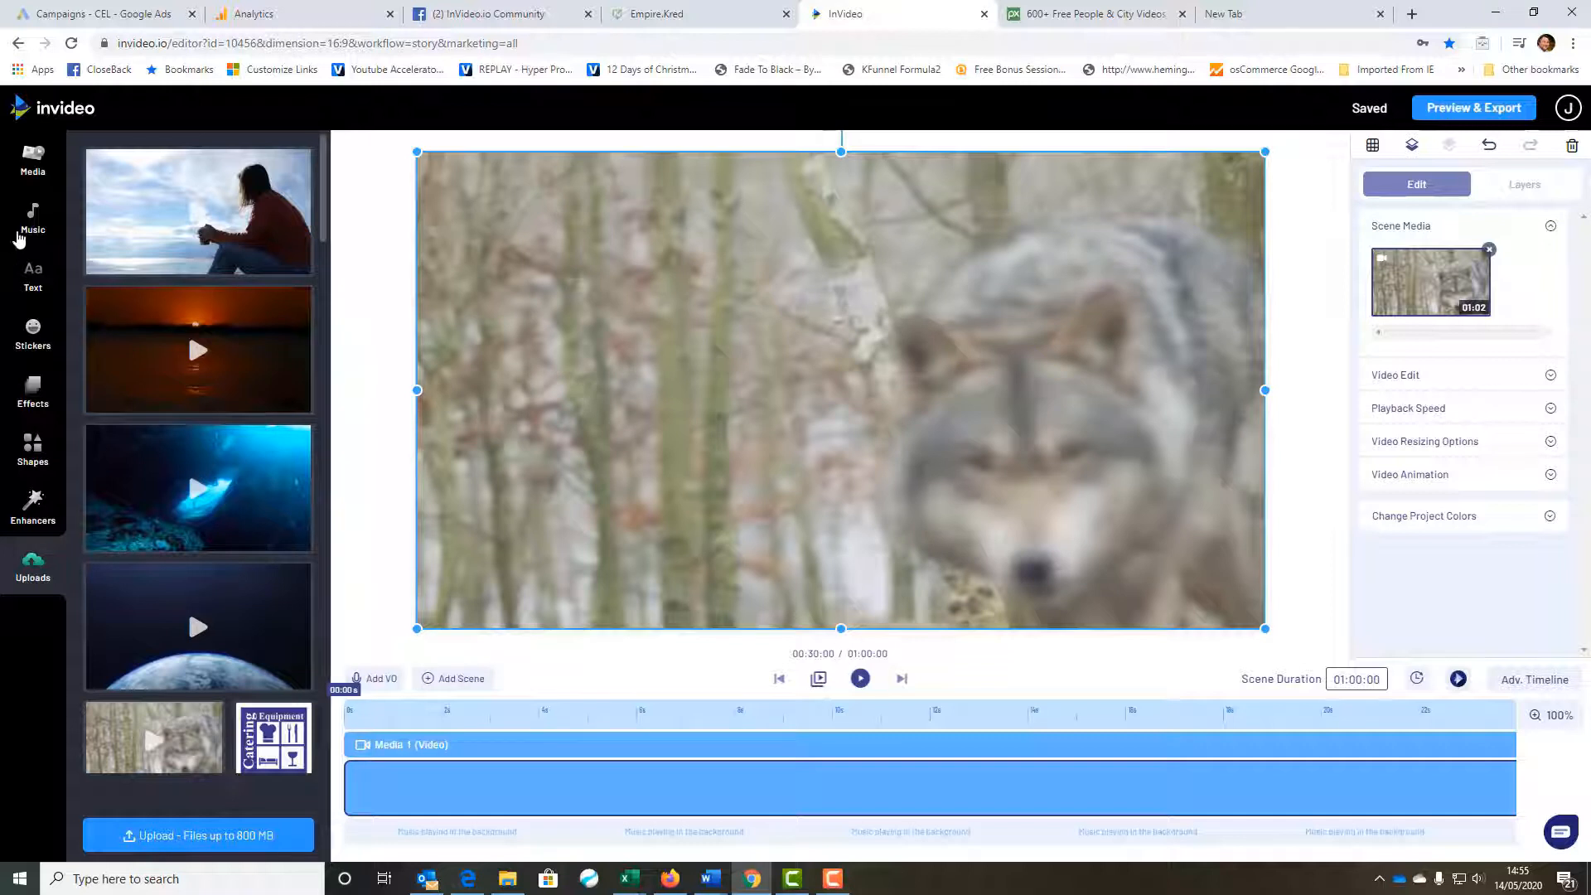
# - Choose "Bus Da Blockbuster" from the Dramatic music category as the video's background track
pyautogui.click(18, 238)
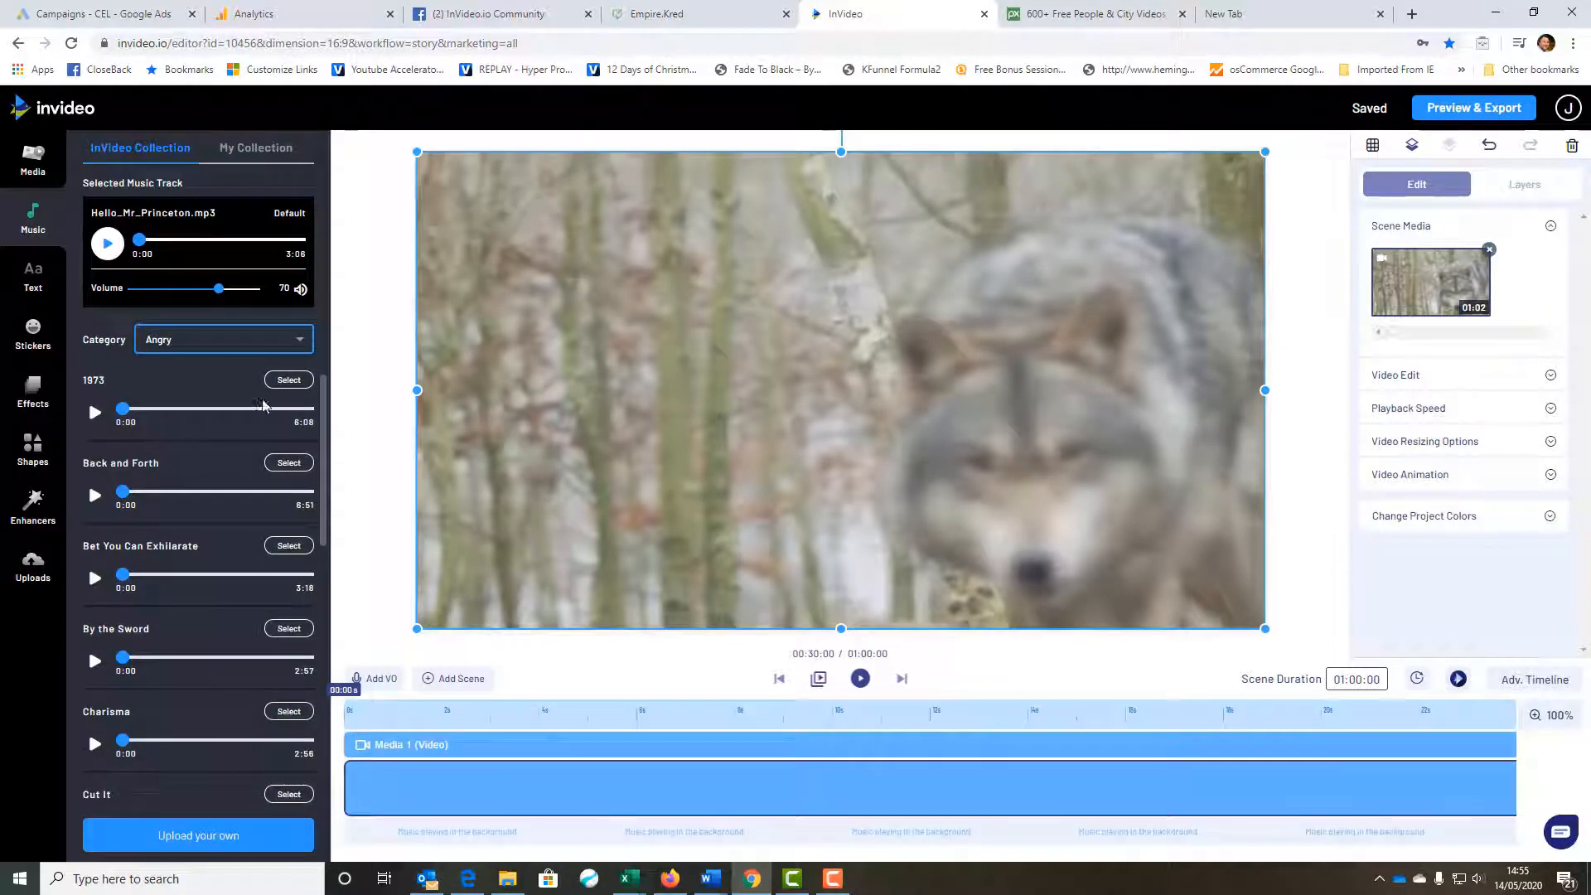
pyautogui.click(276, 341)
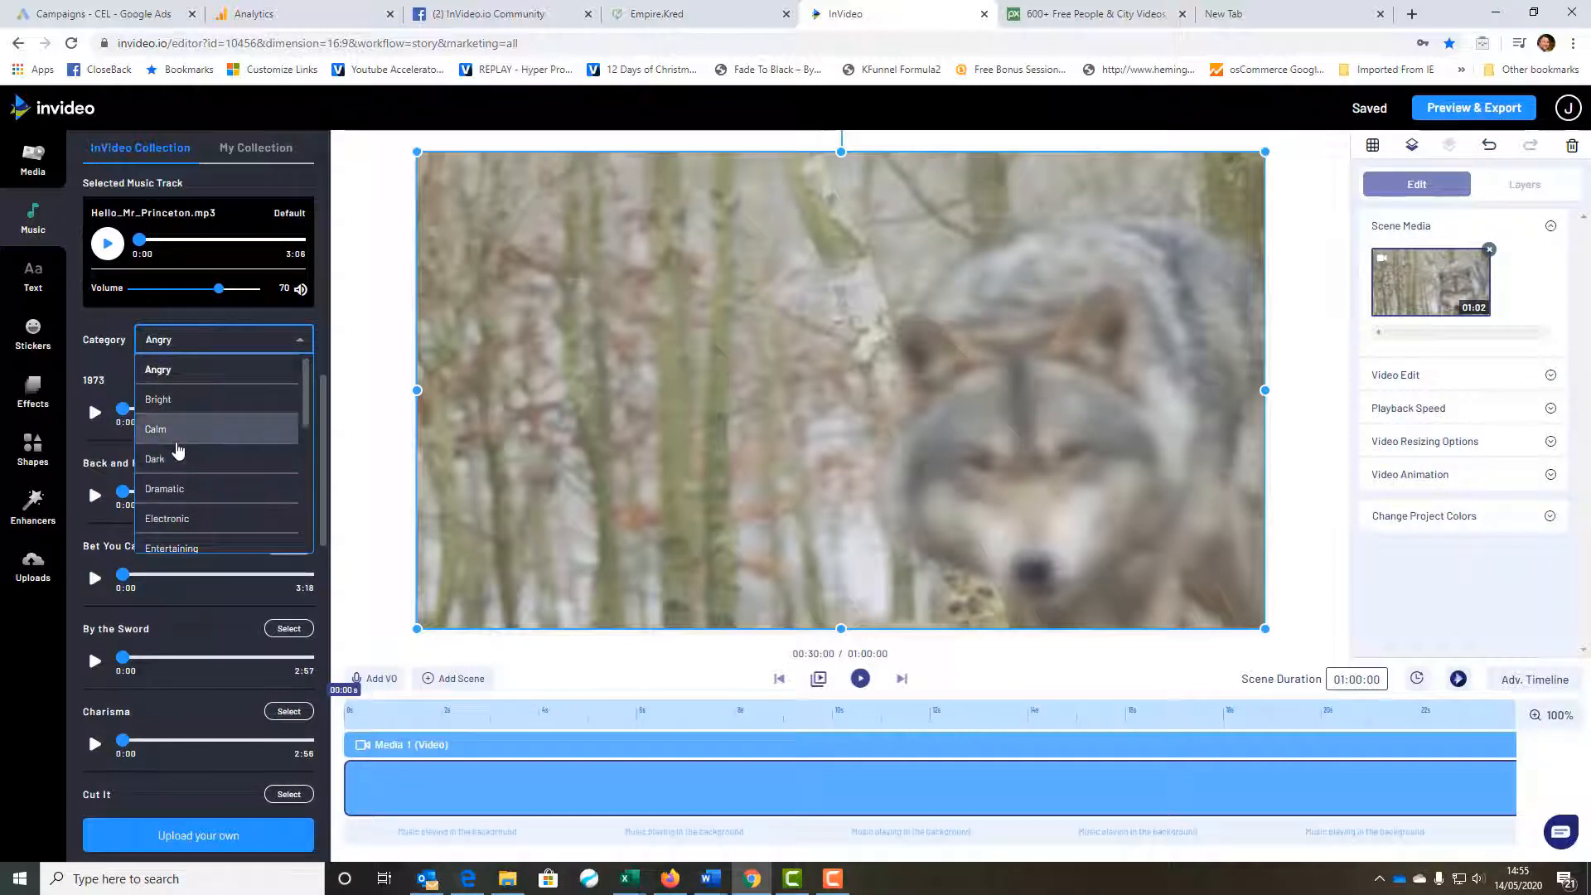
pyautogui.click(158, 488)
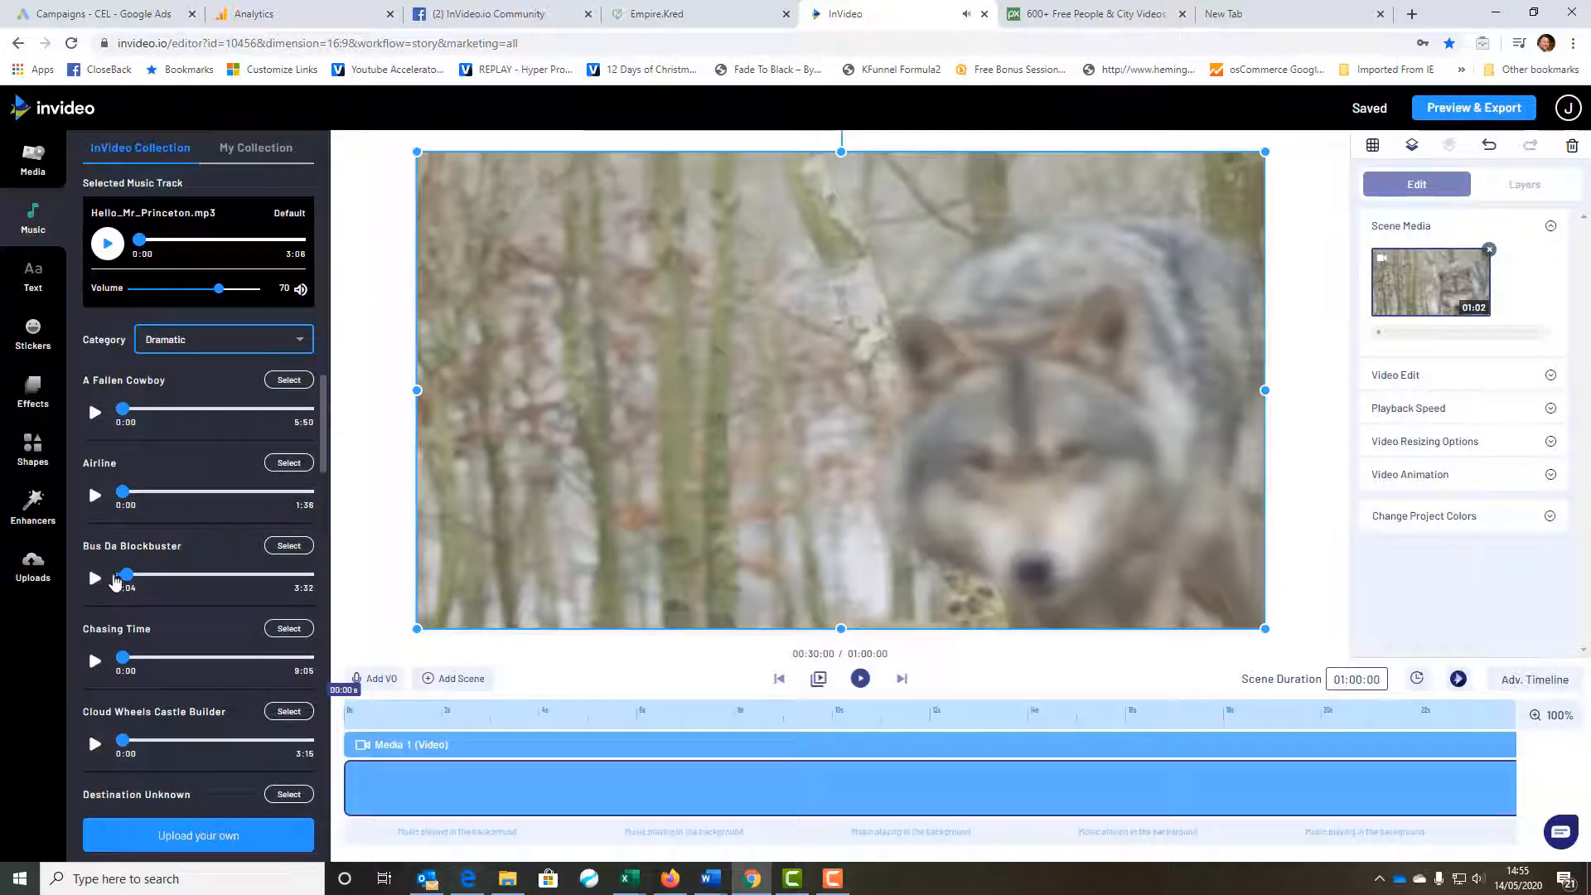
pyautogui.click(303, 549)
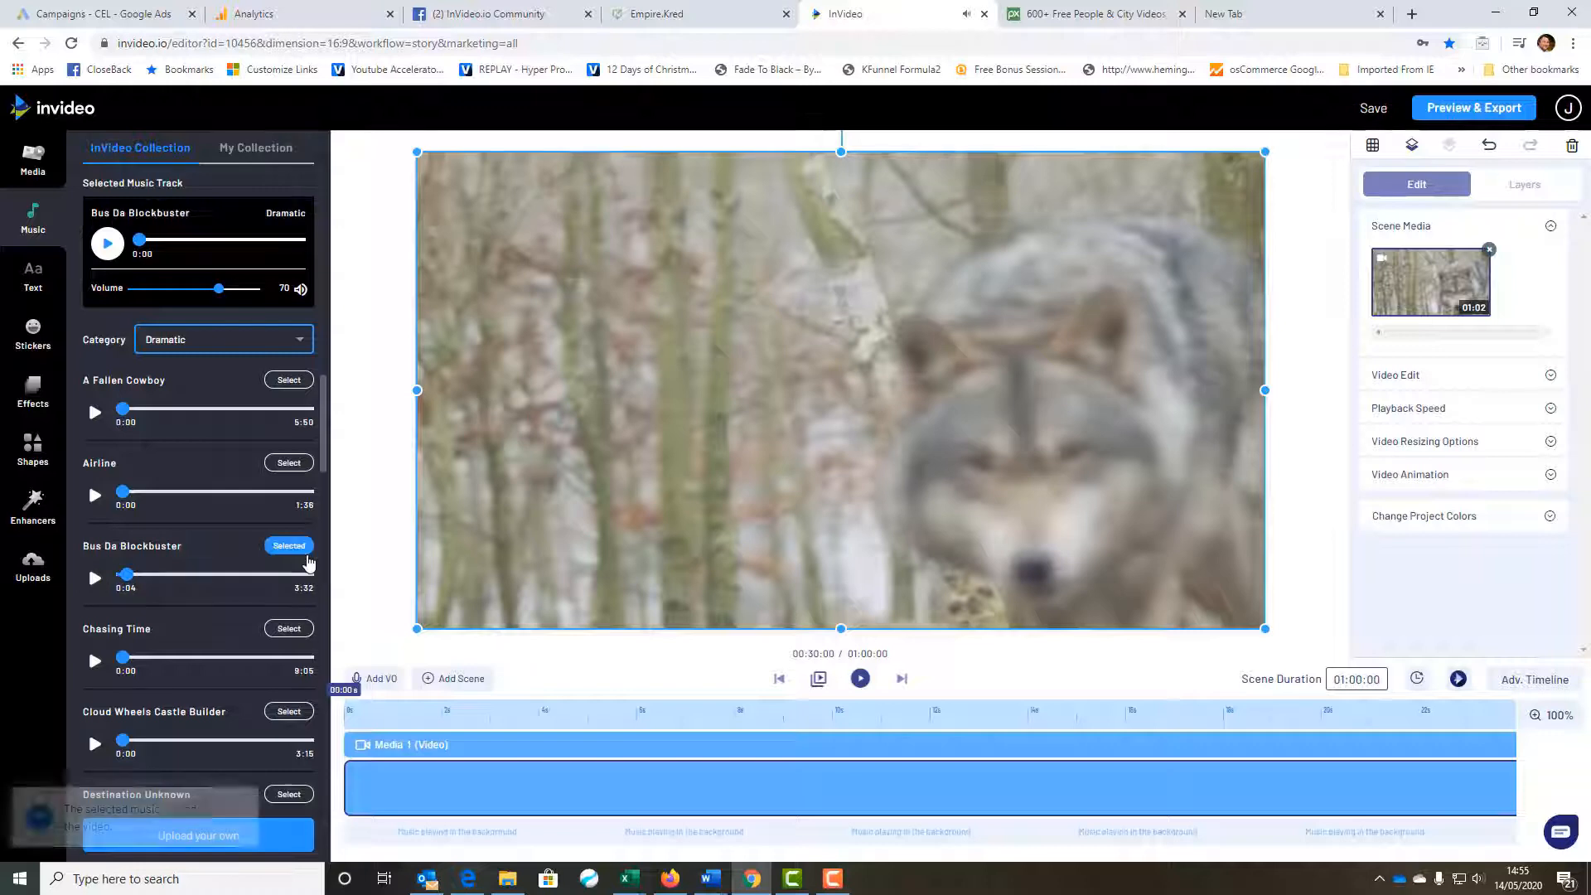
# - Preview the wolf video with its new music and export it
pyautogui.click(1439, 110)
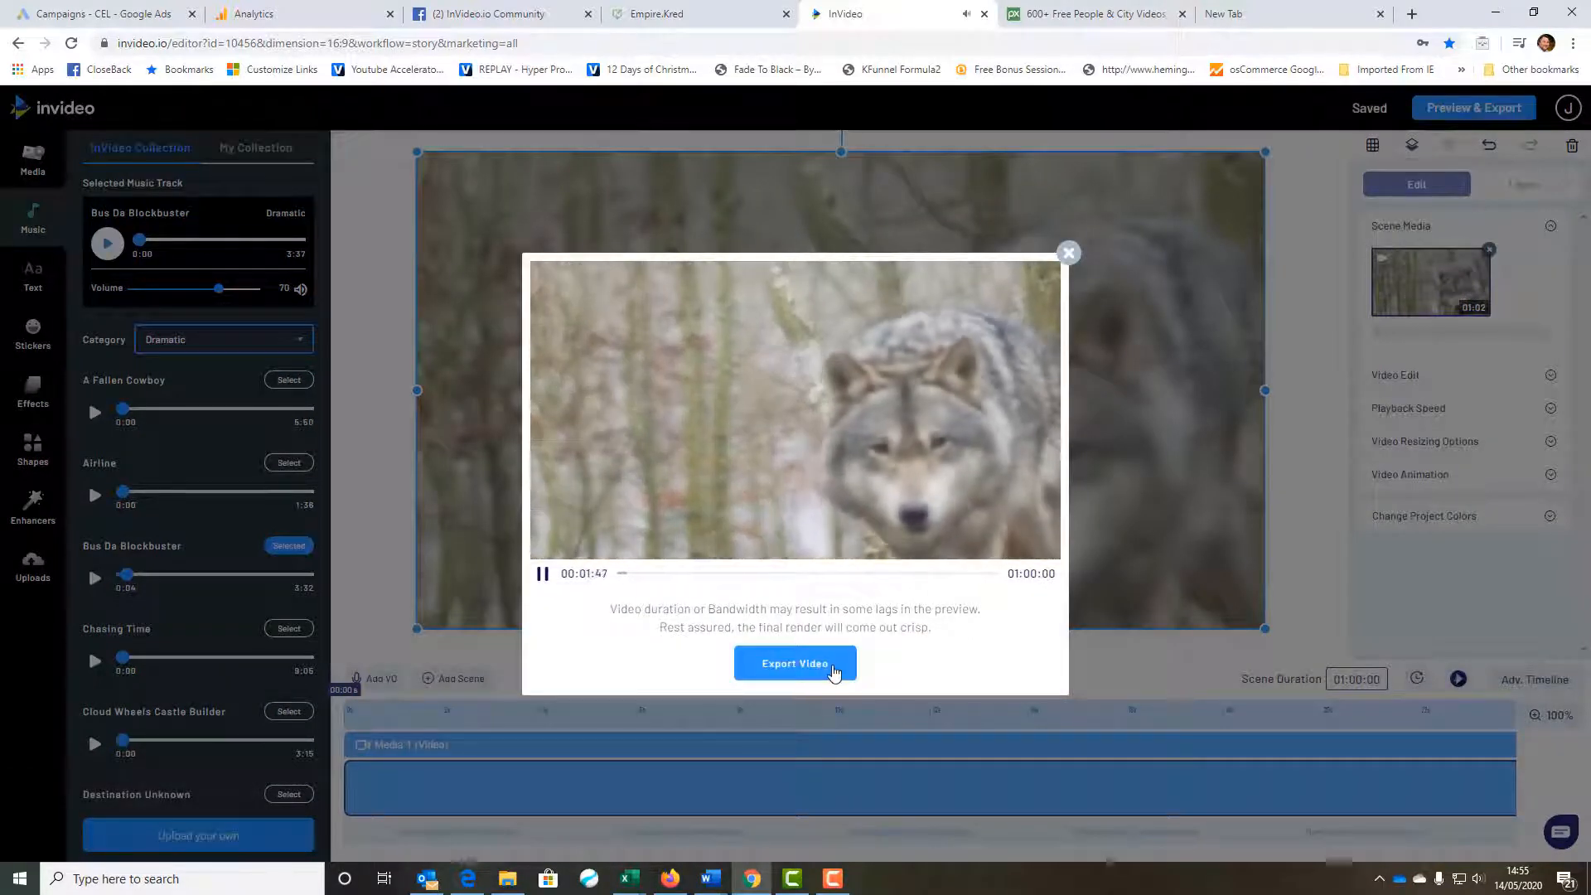
pyautogui.click(833, 668)
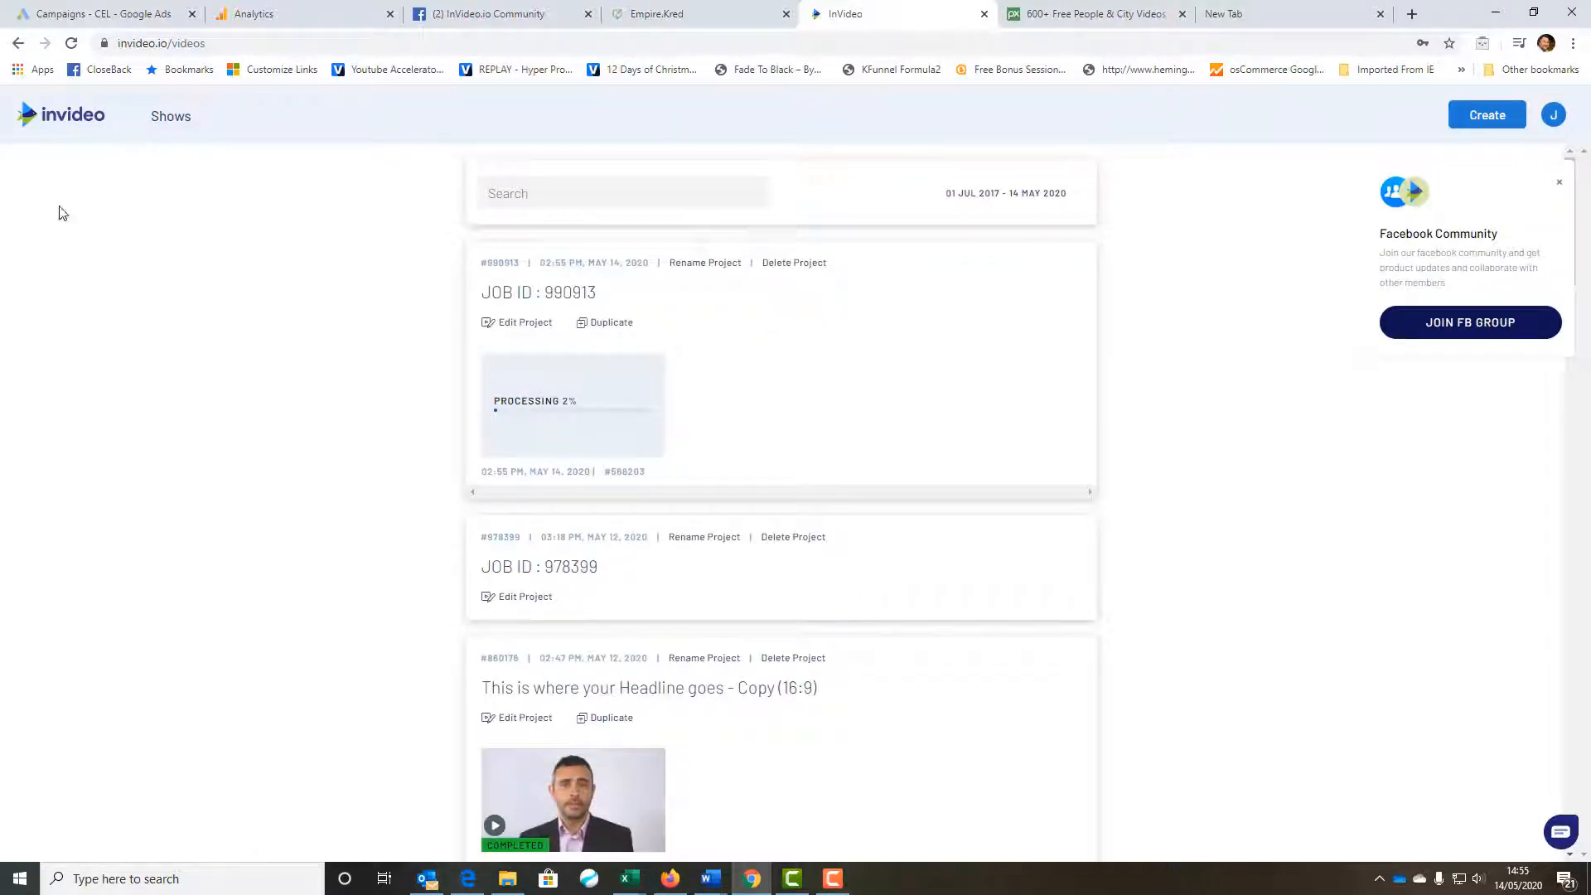
# - Return to the template gallery and start a new project from a blank Wide 16:9 template
pyautogui.click(96, 122)
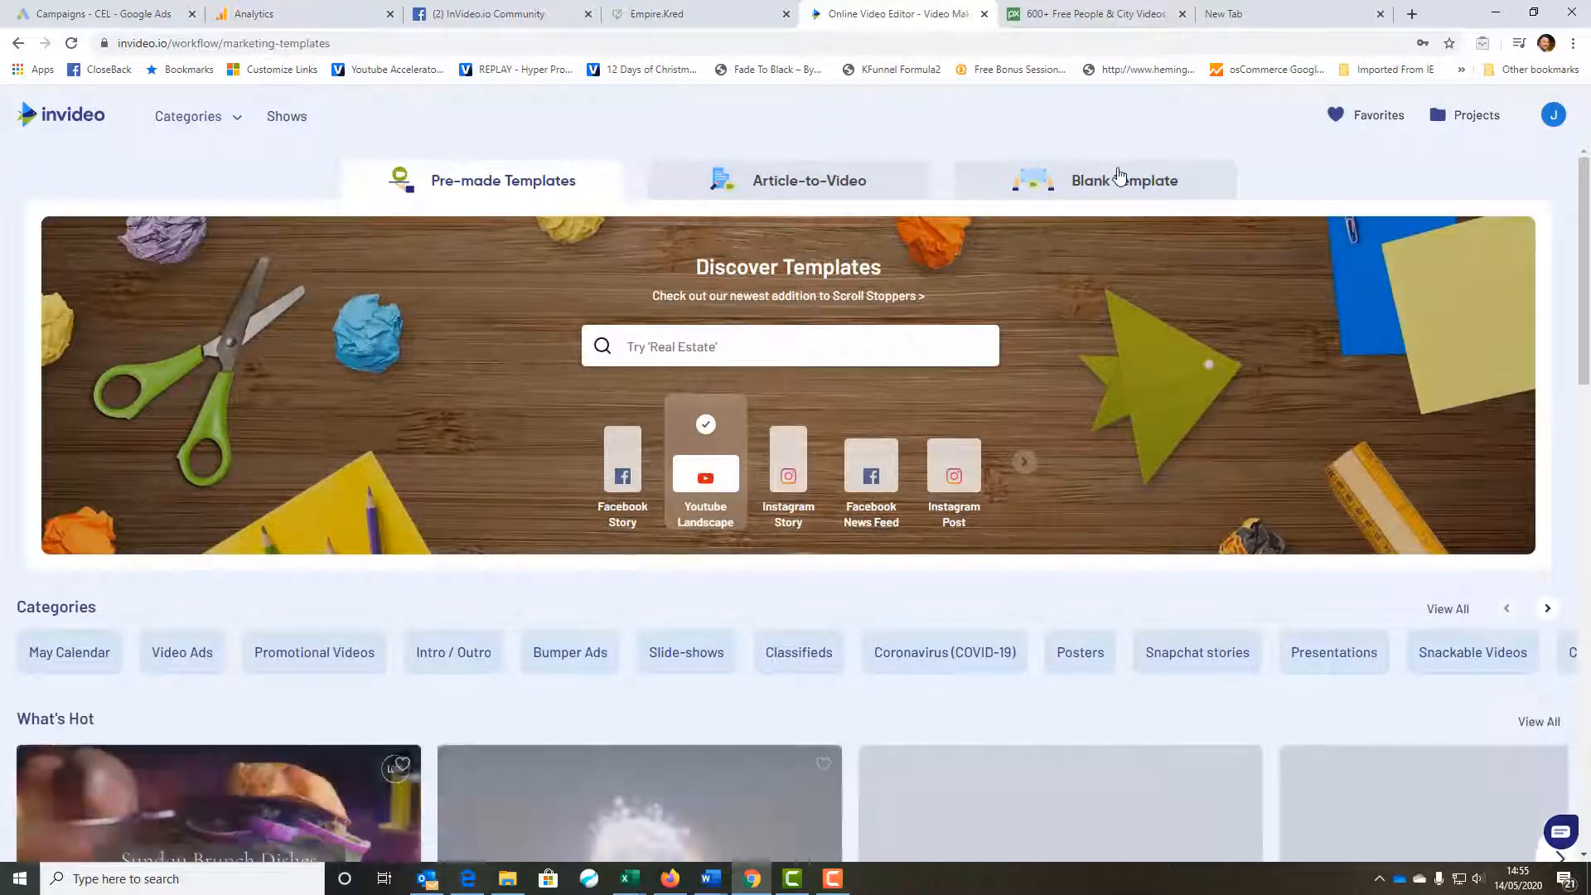
pyautogui.click(1122, 179)
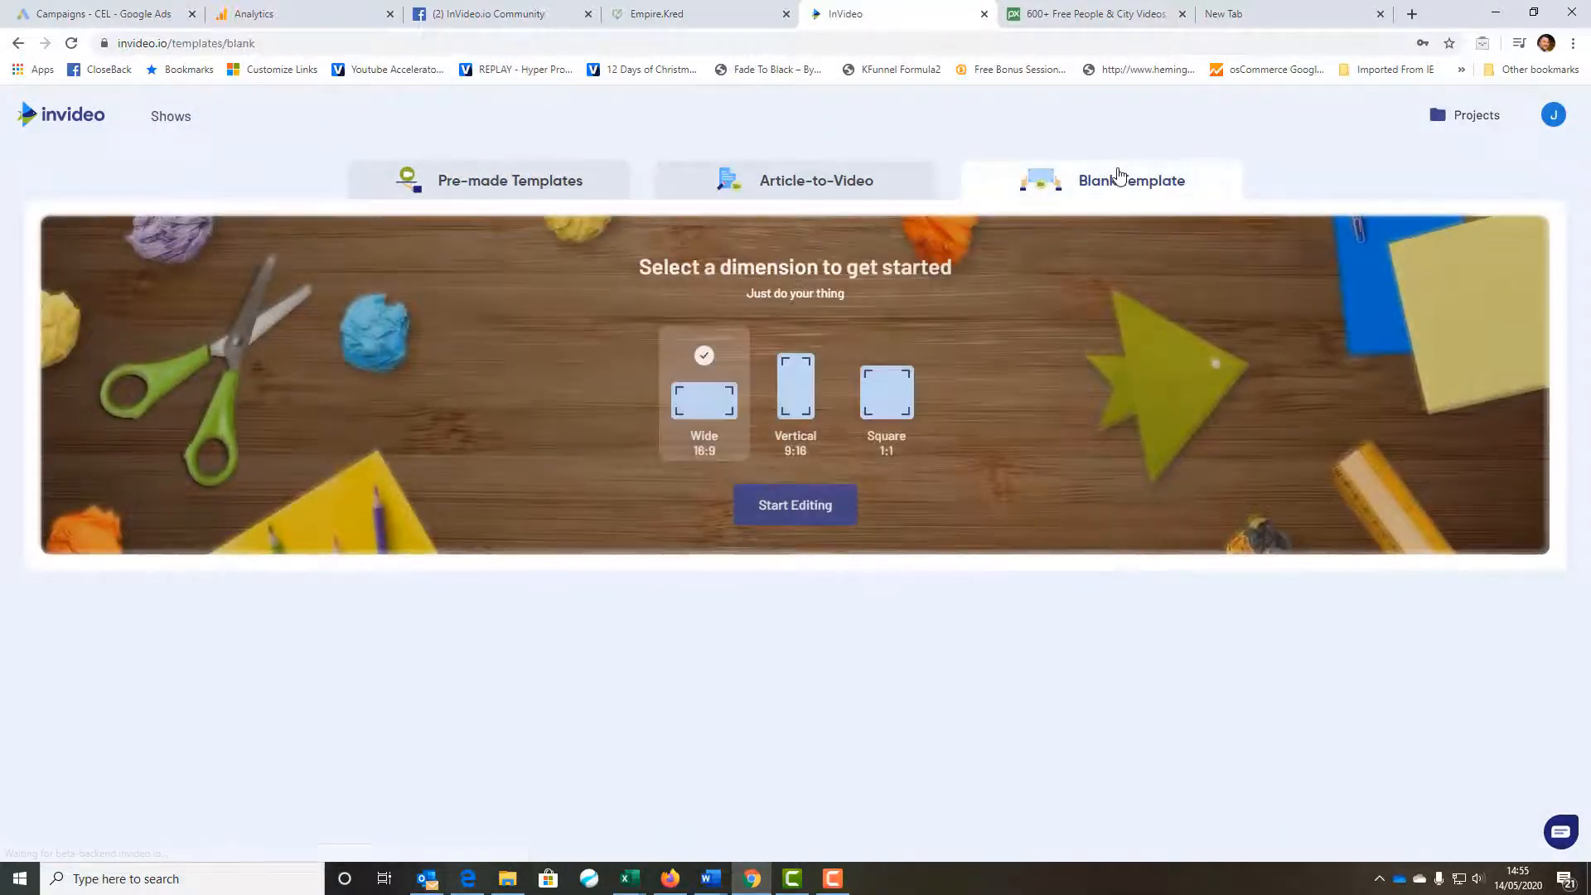
pyautogui.click(780, 516)
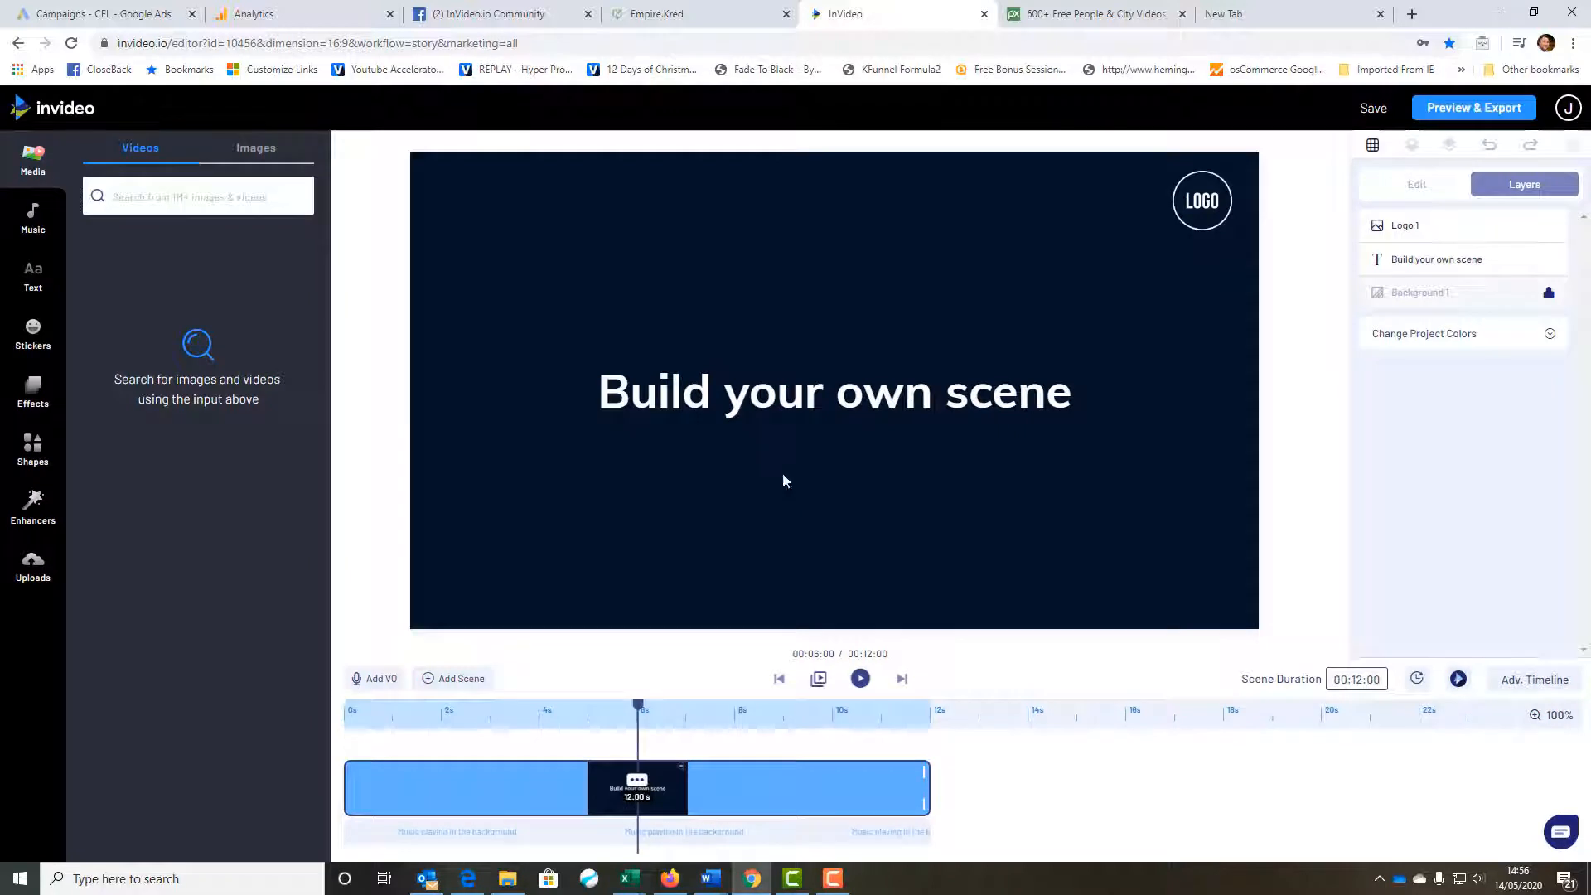
# - Clear the new project's scene of its headline text and logo placeholder
pyautogui.click(799, 401)
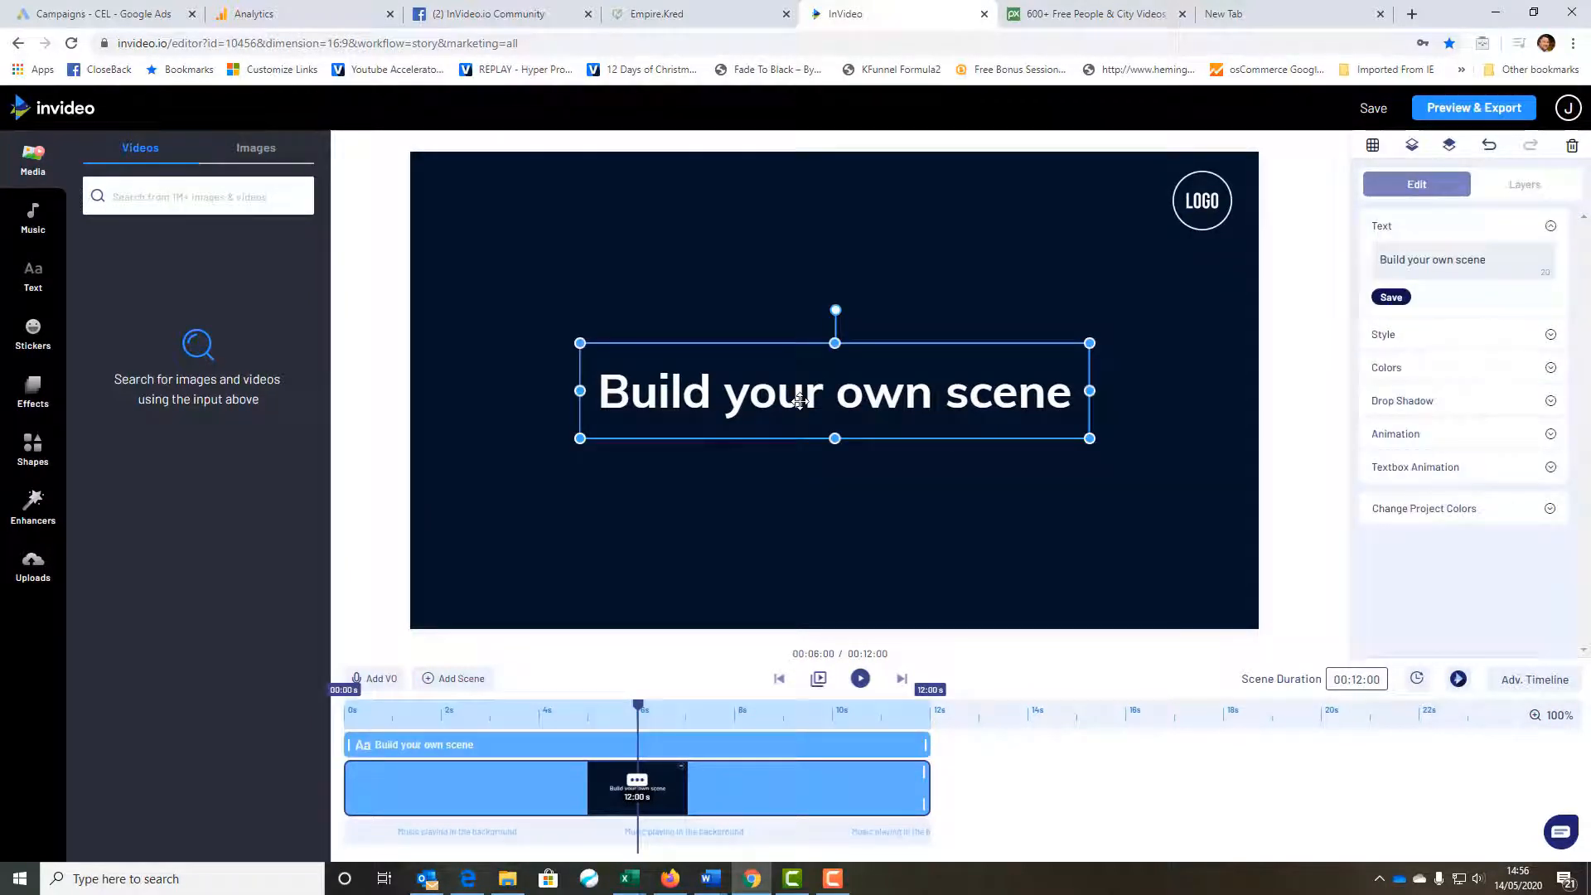
pyautogui.press('Delete')
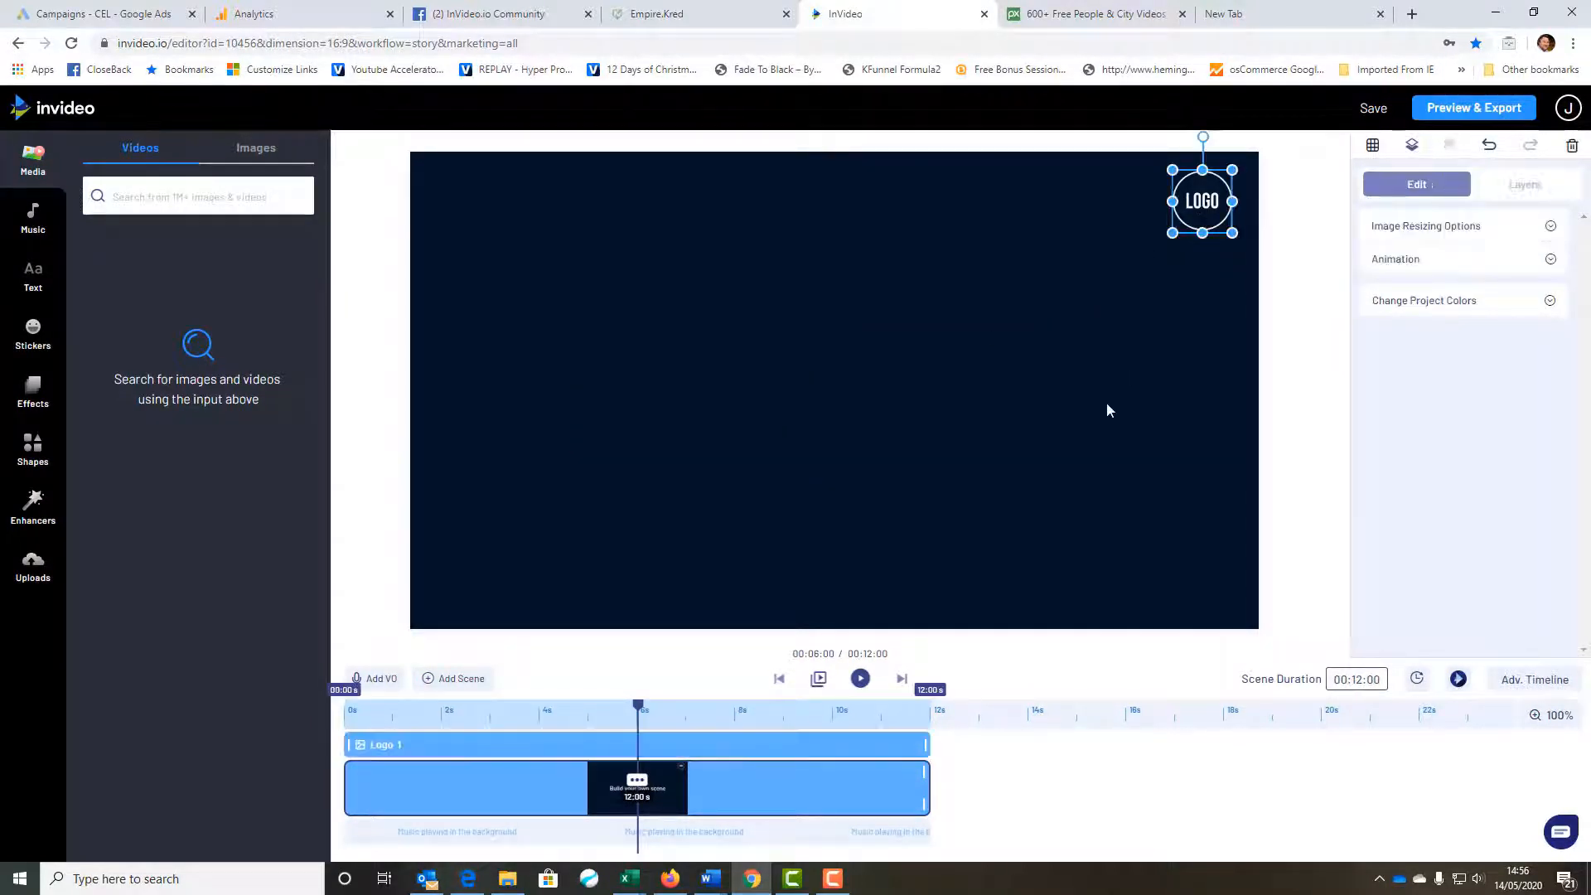
pyautogui.press('Delete')
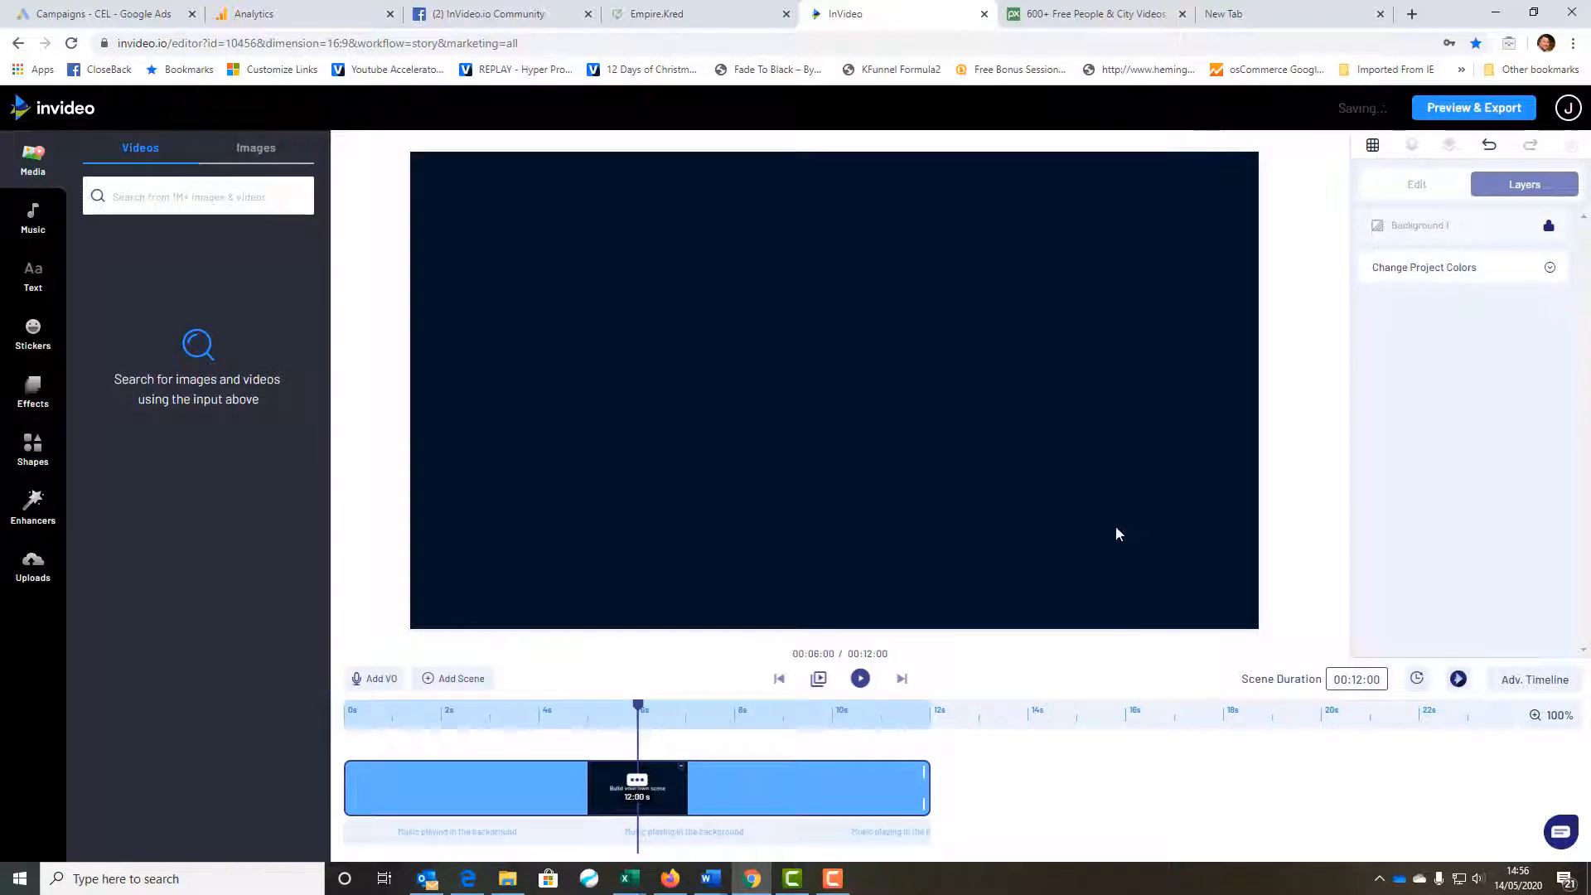
# - Set the cleared scene's duration to 60 seconds
pyautogui.click(1365, 681)
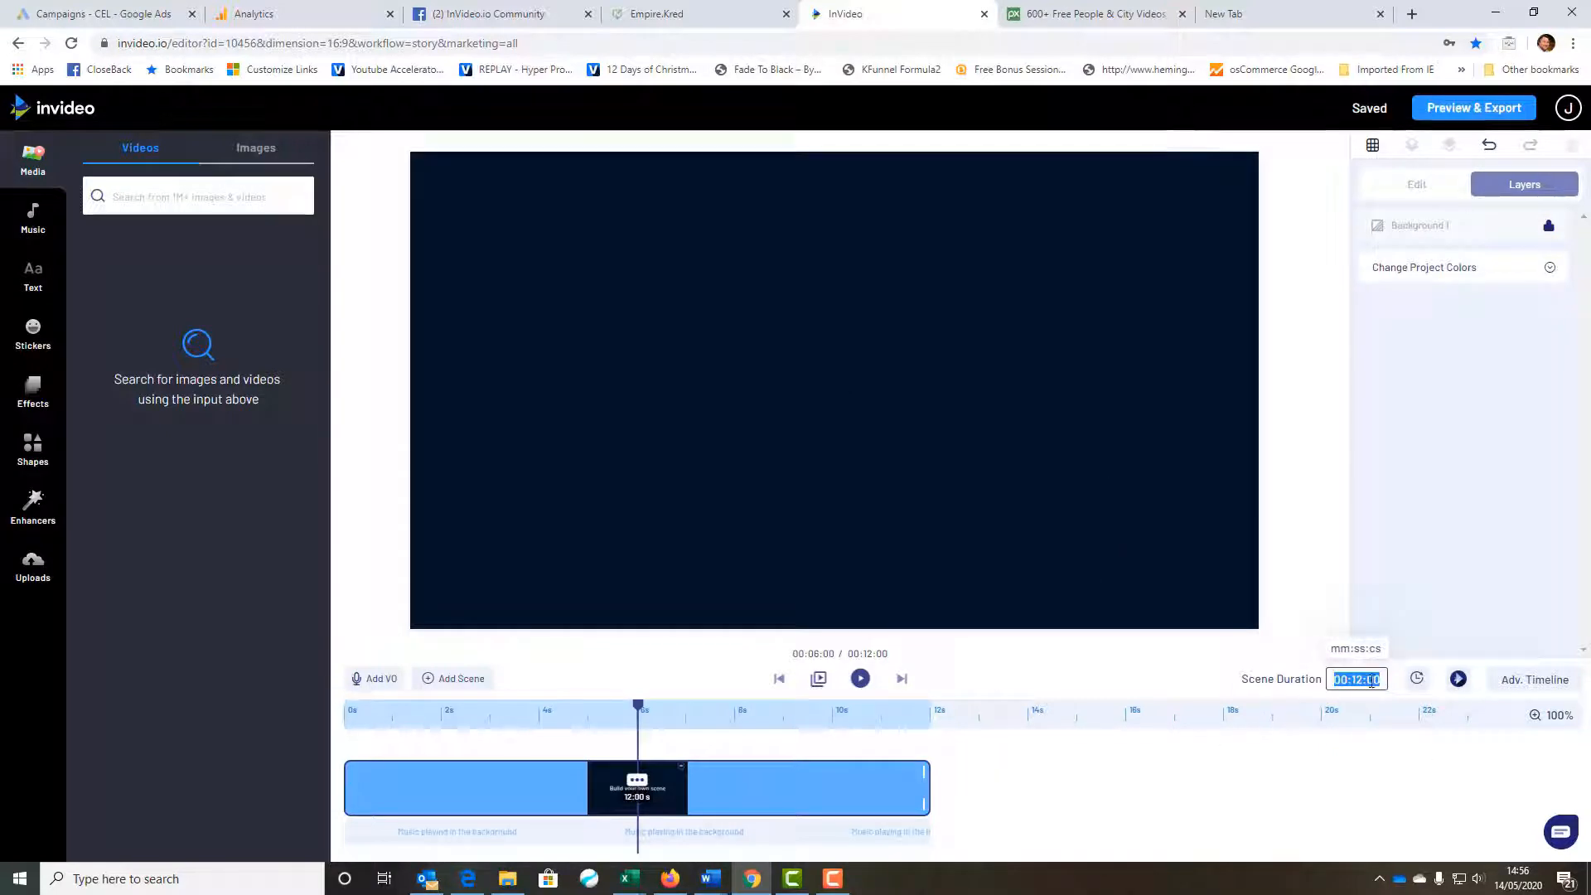
pyautogui.click(1362, 676)
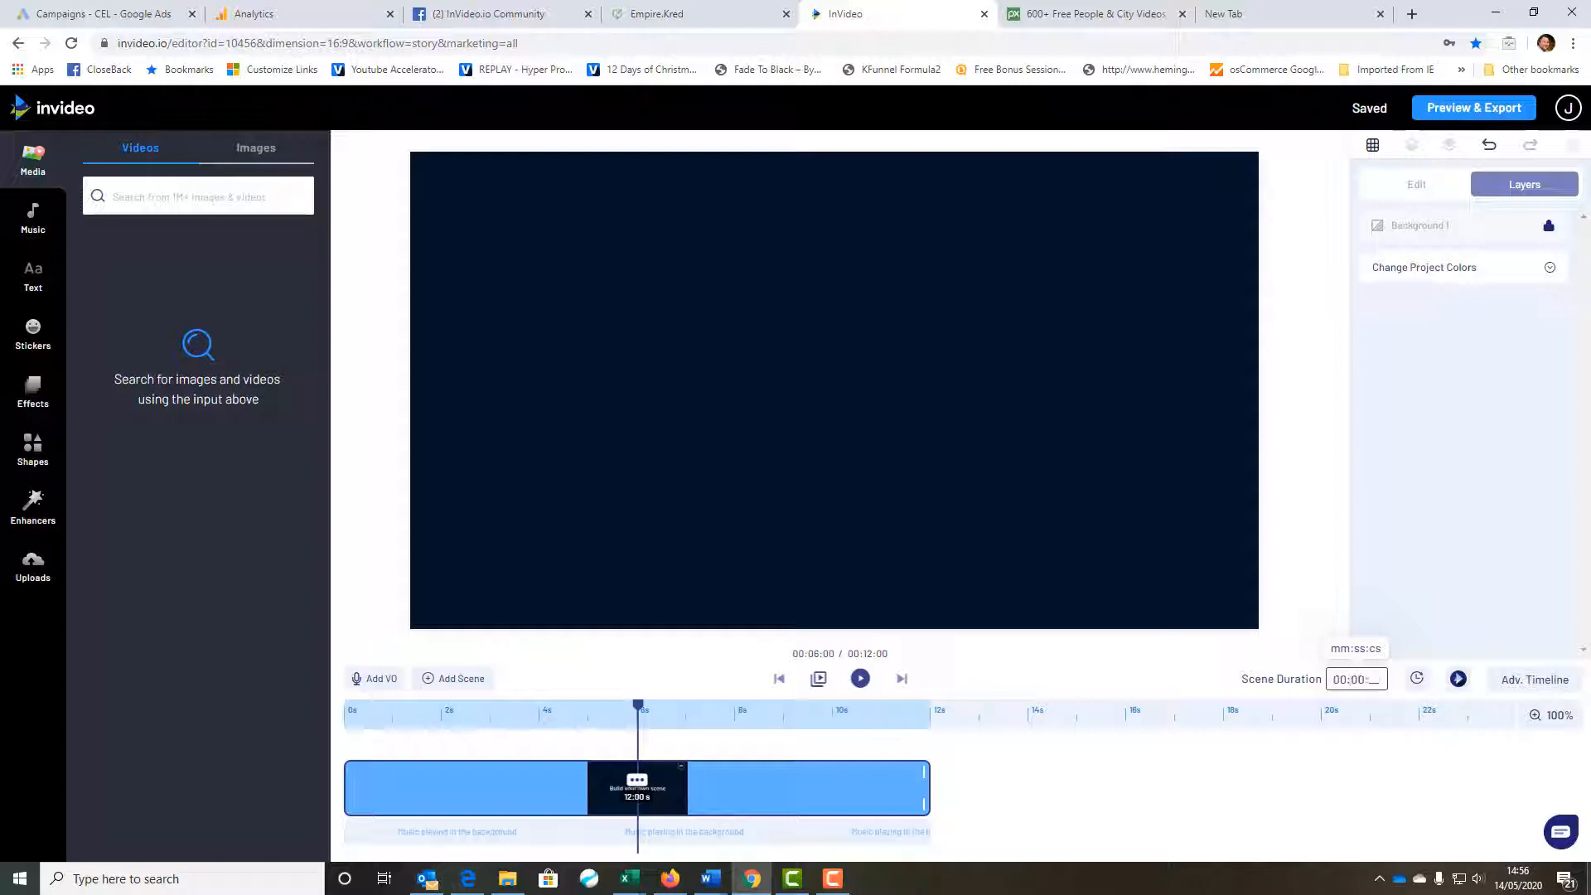
pyautogui.write('6000')
pyautogui.click(1114, 505)
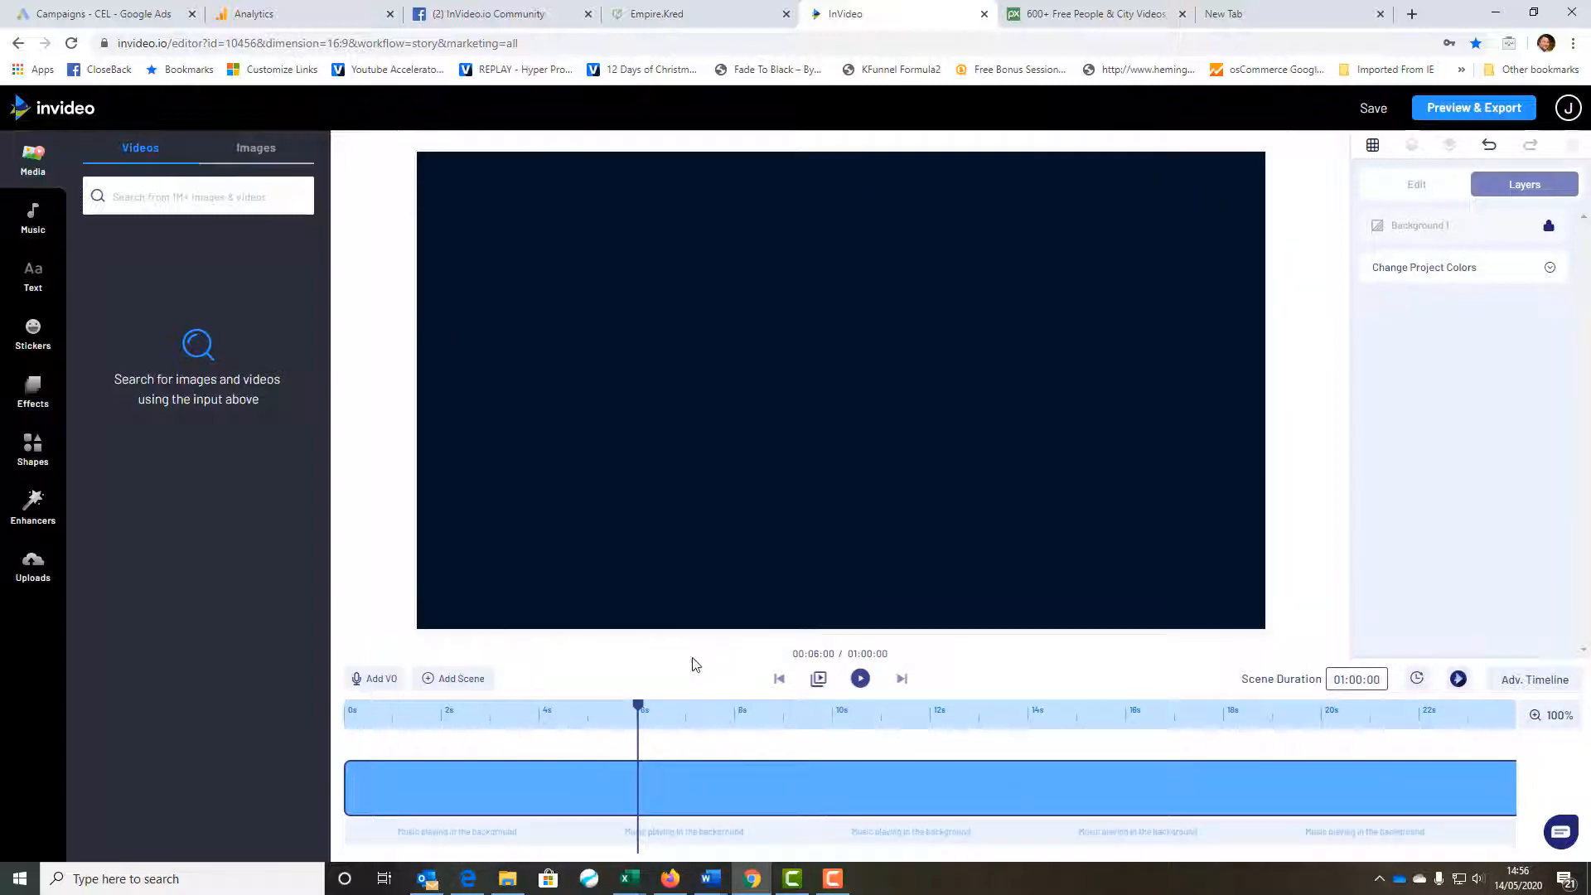
# - Fill the scene with the uploaded sunset clip and lower the Background Music volume to 0%
pyautogui.click(33, 566)
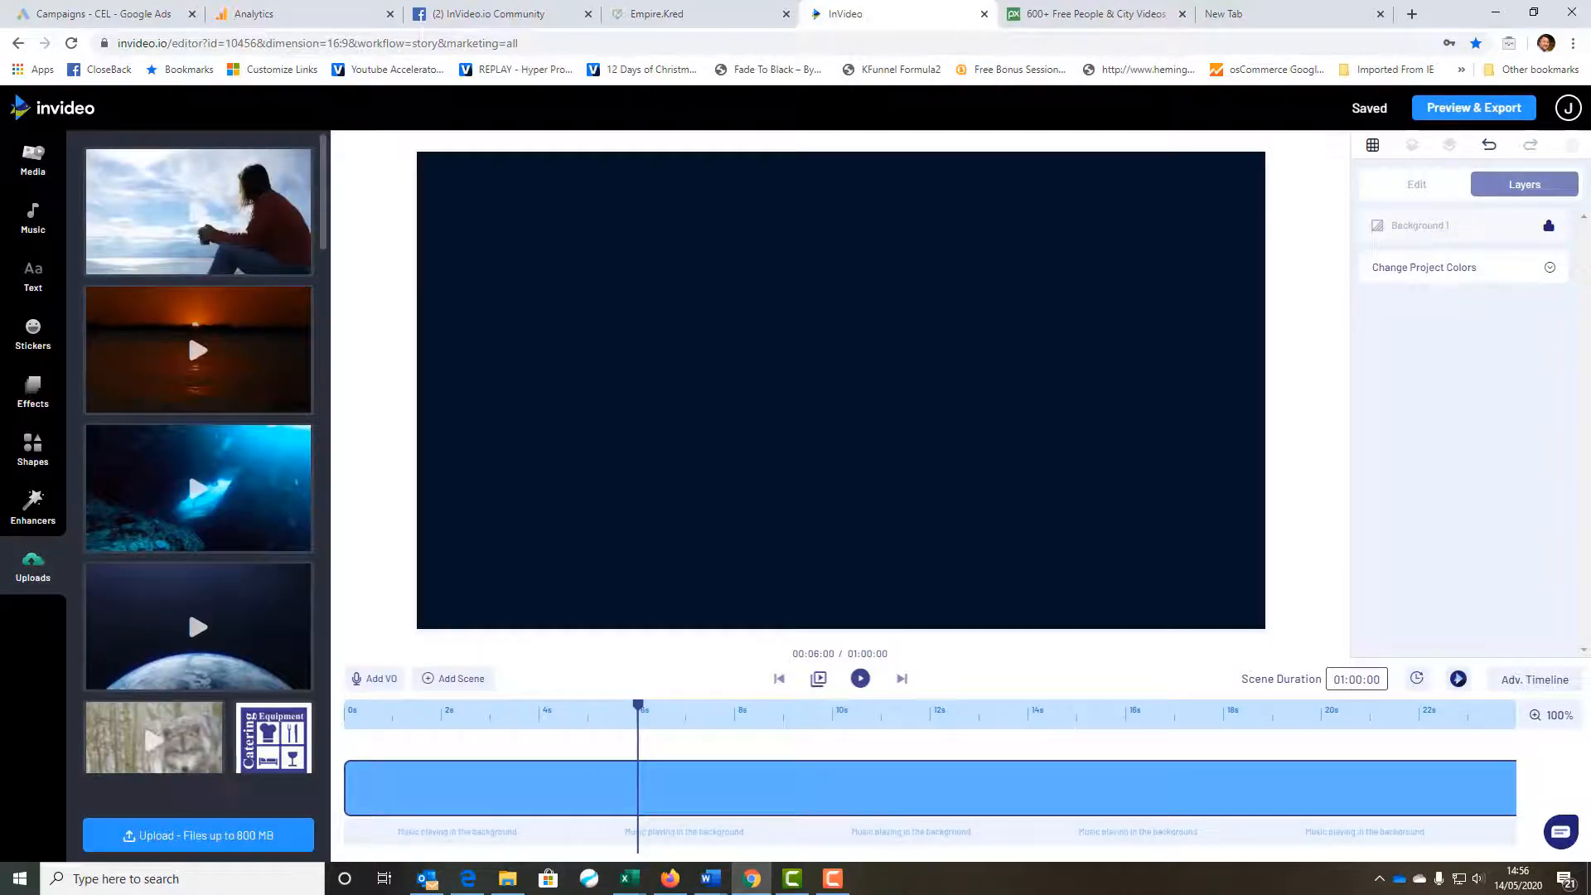
pyautogui.moveTo(206, 398)
pyautogui.moveTo(220, 359); pyautogui.dragTo(615, 432)
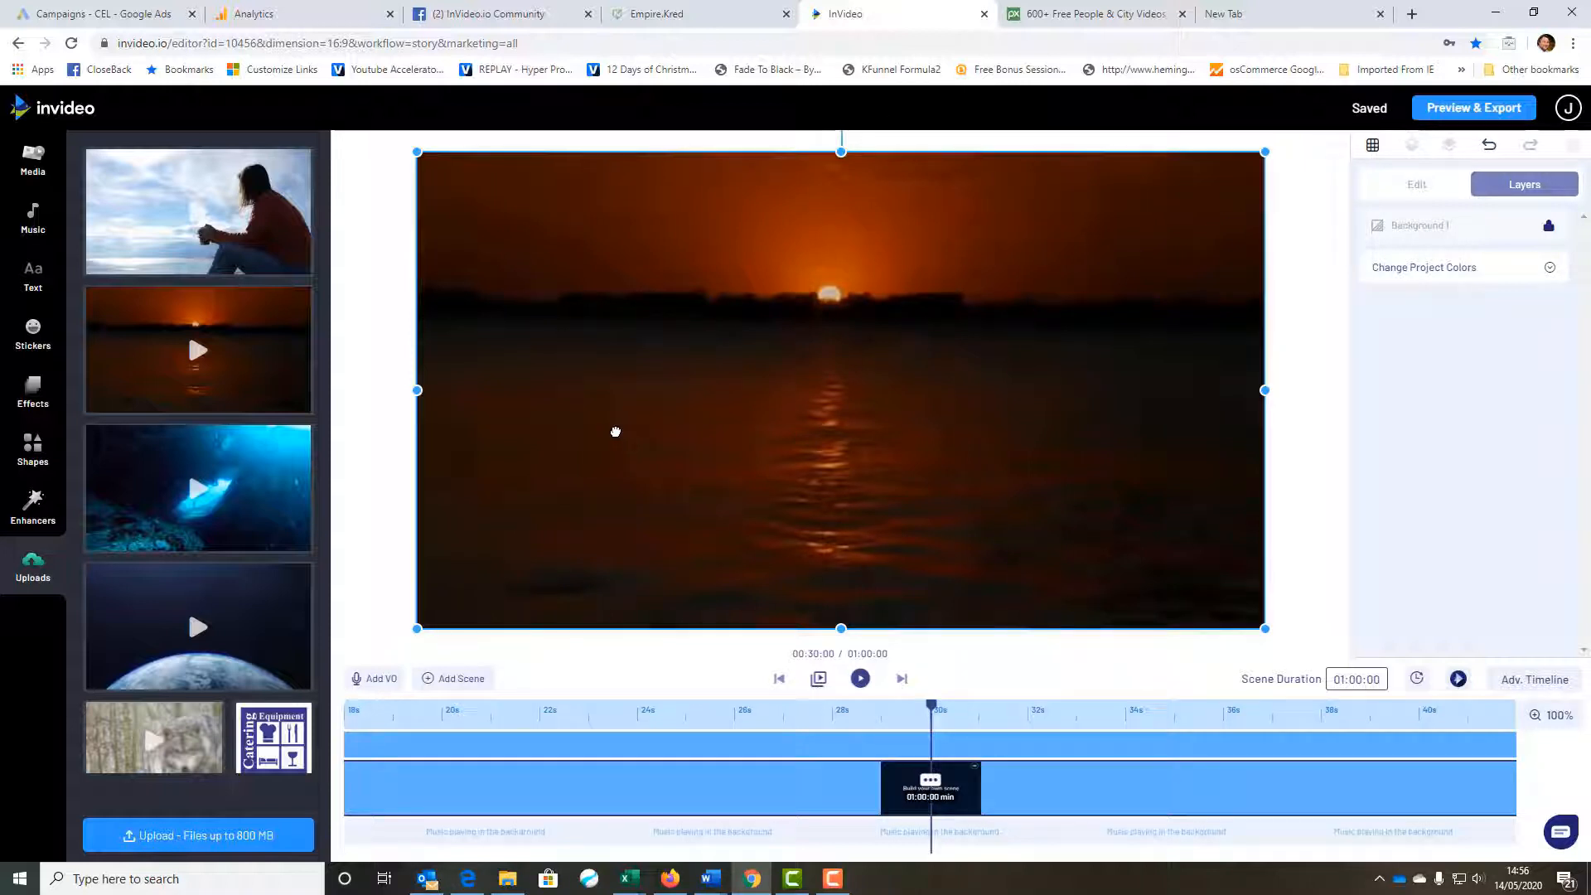
pyautogui.click(615, 431)
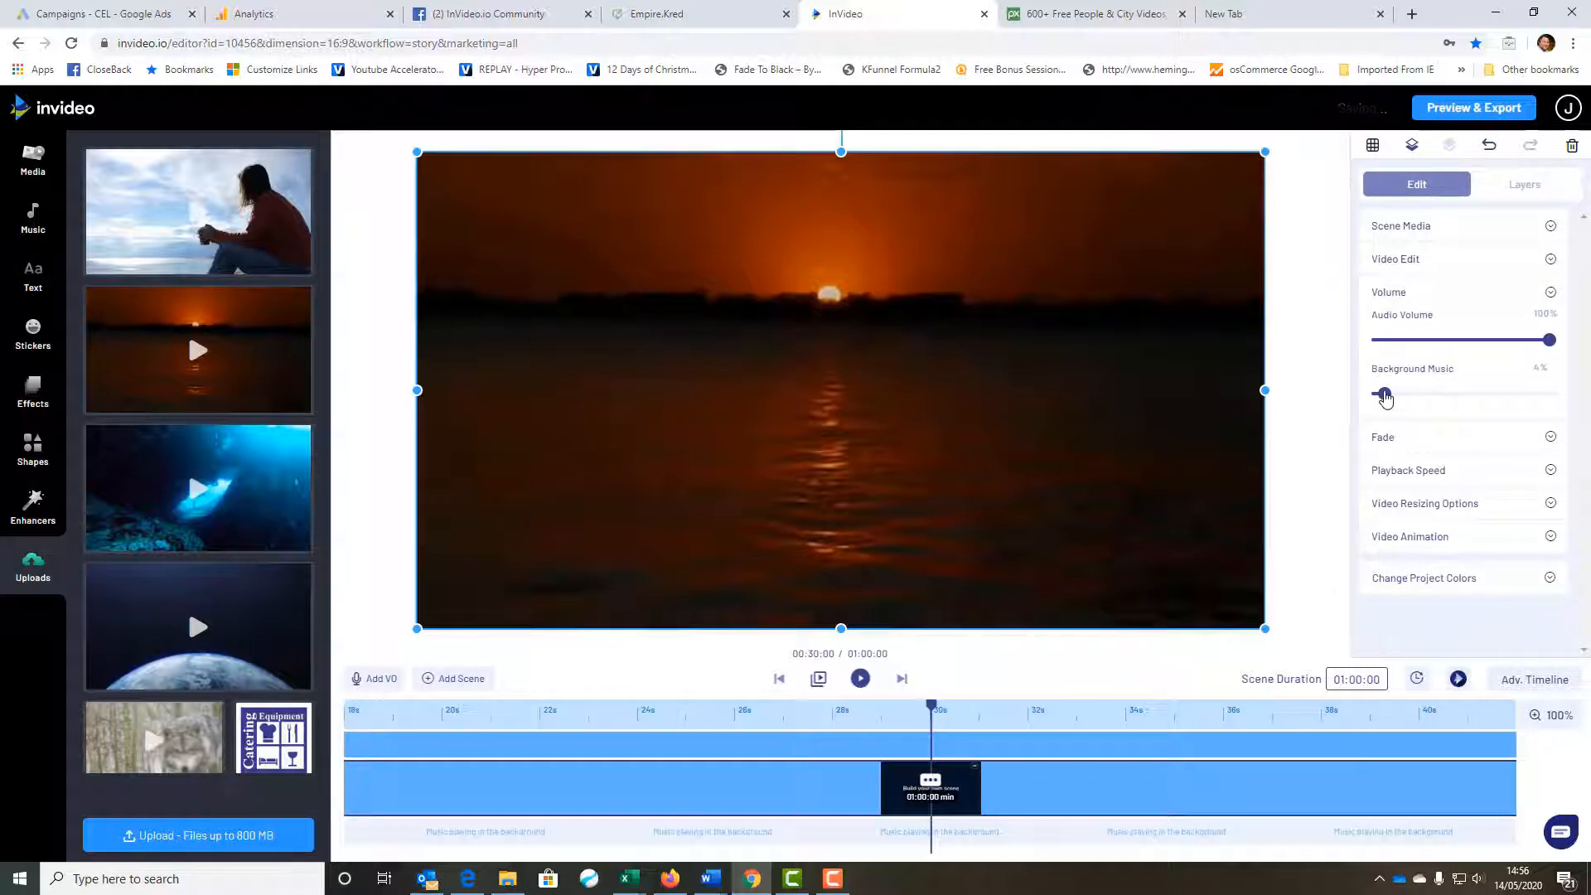
pyautogui.moveTo(1383, 394); pyautogui.dragTo(1366, 396)
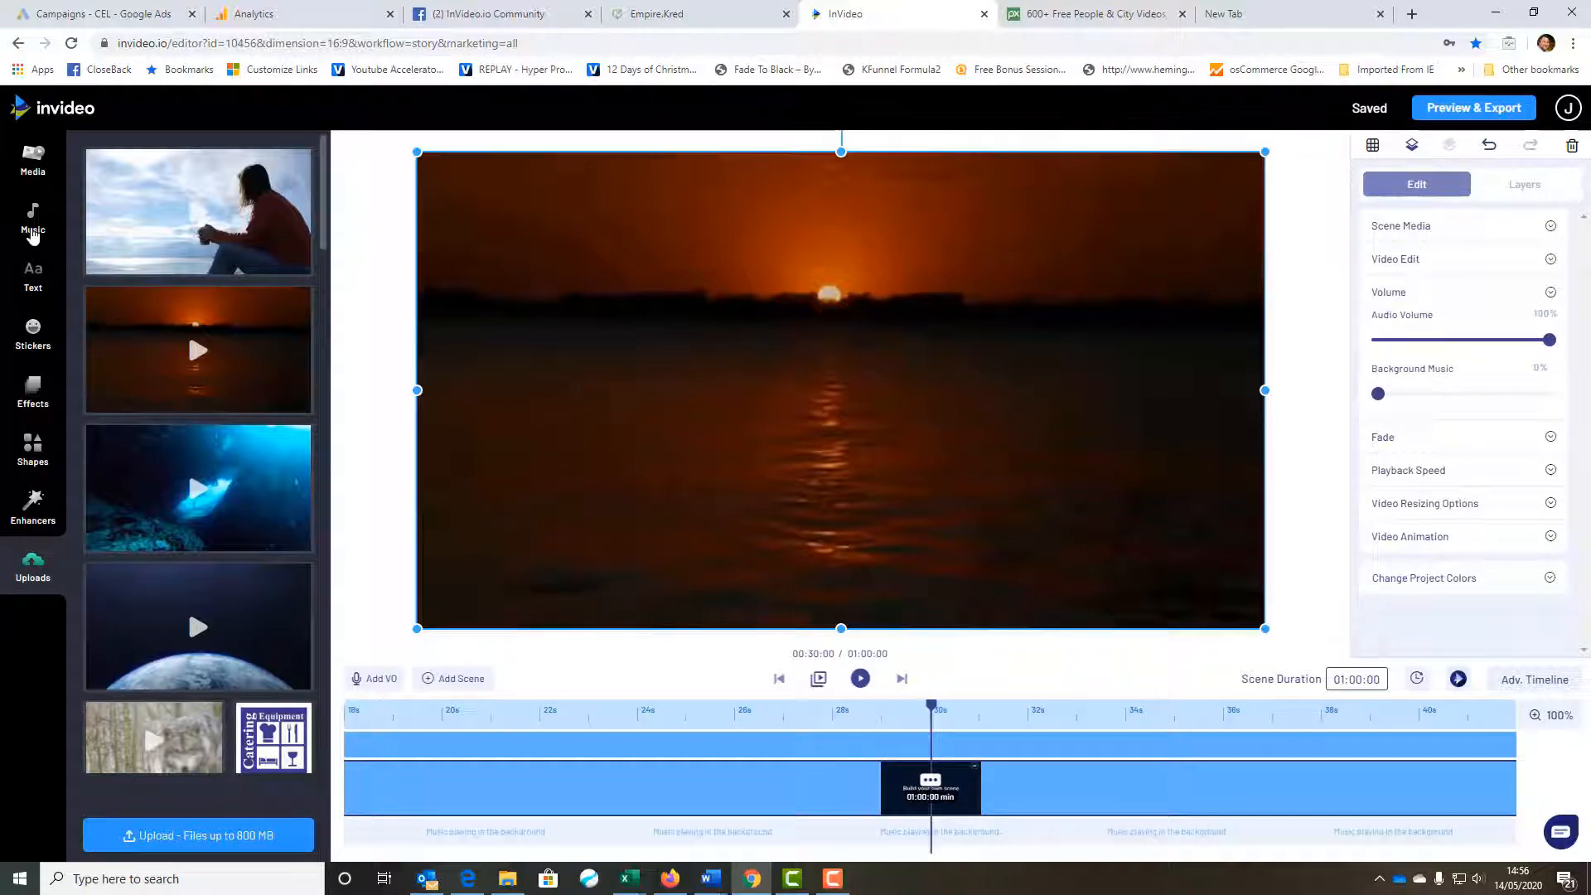
pyautogui.click(33, 235)
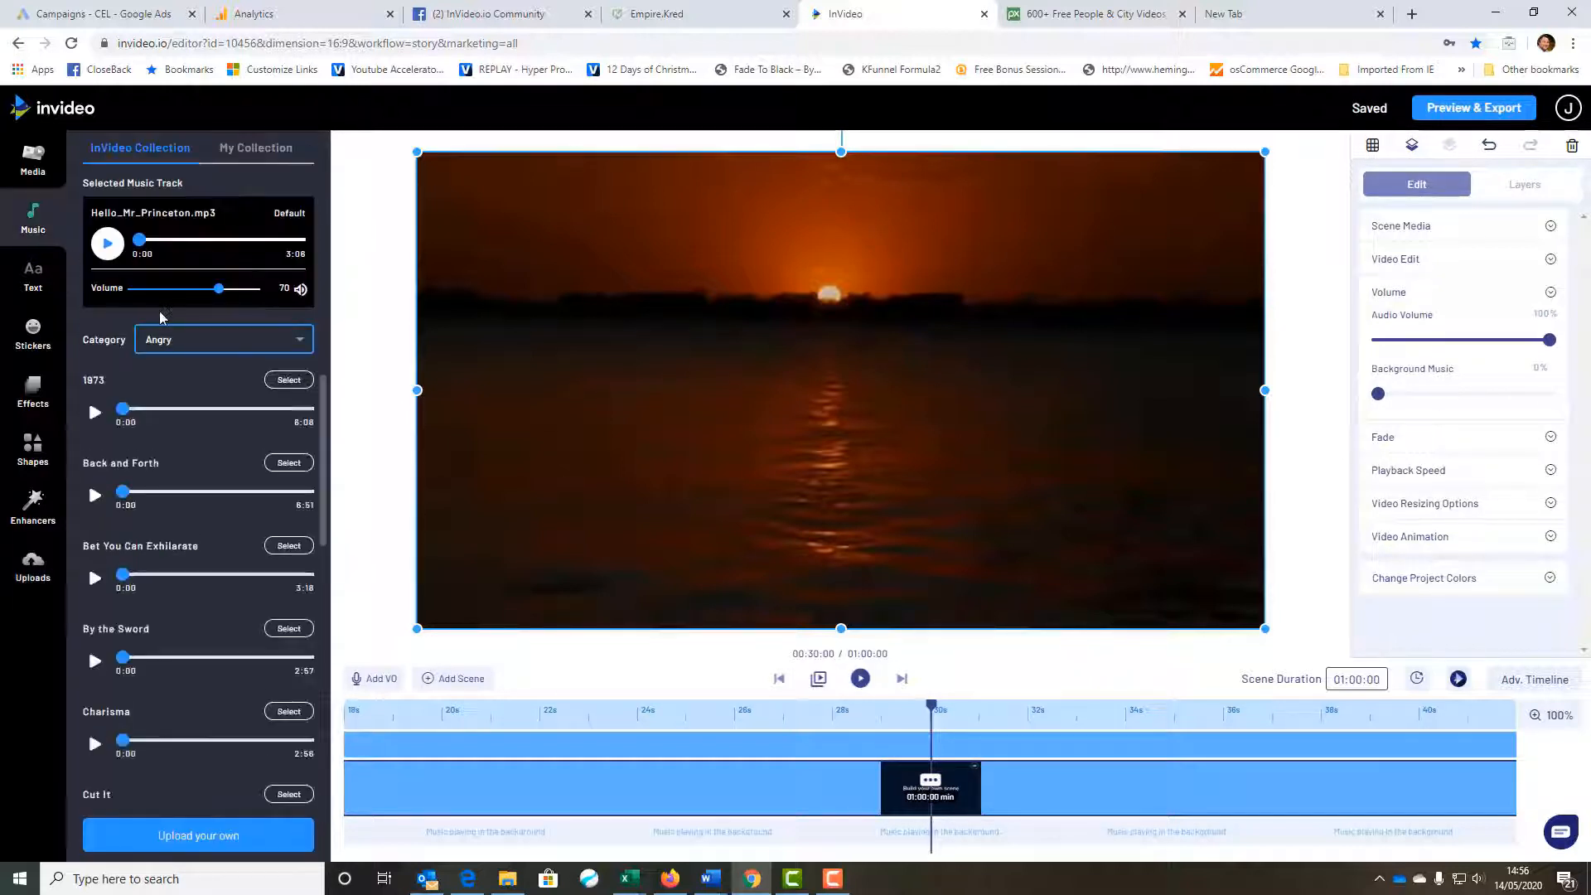
pyautogui.click(265, 345)
pyautogui.scroll(-2, 267, 463)
pyautogui.scroll(-1, 267, 463)
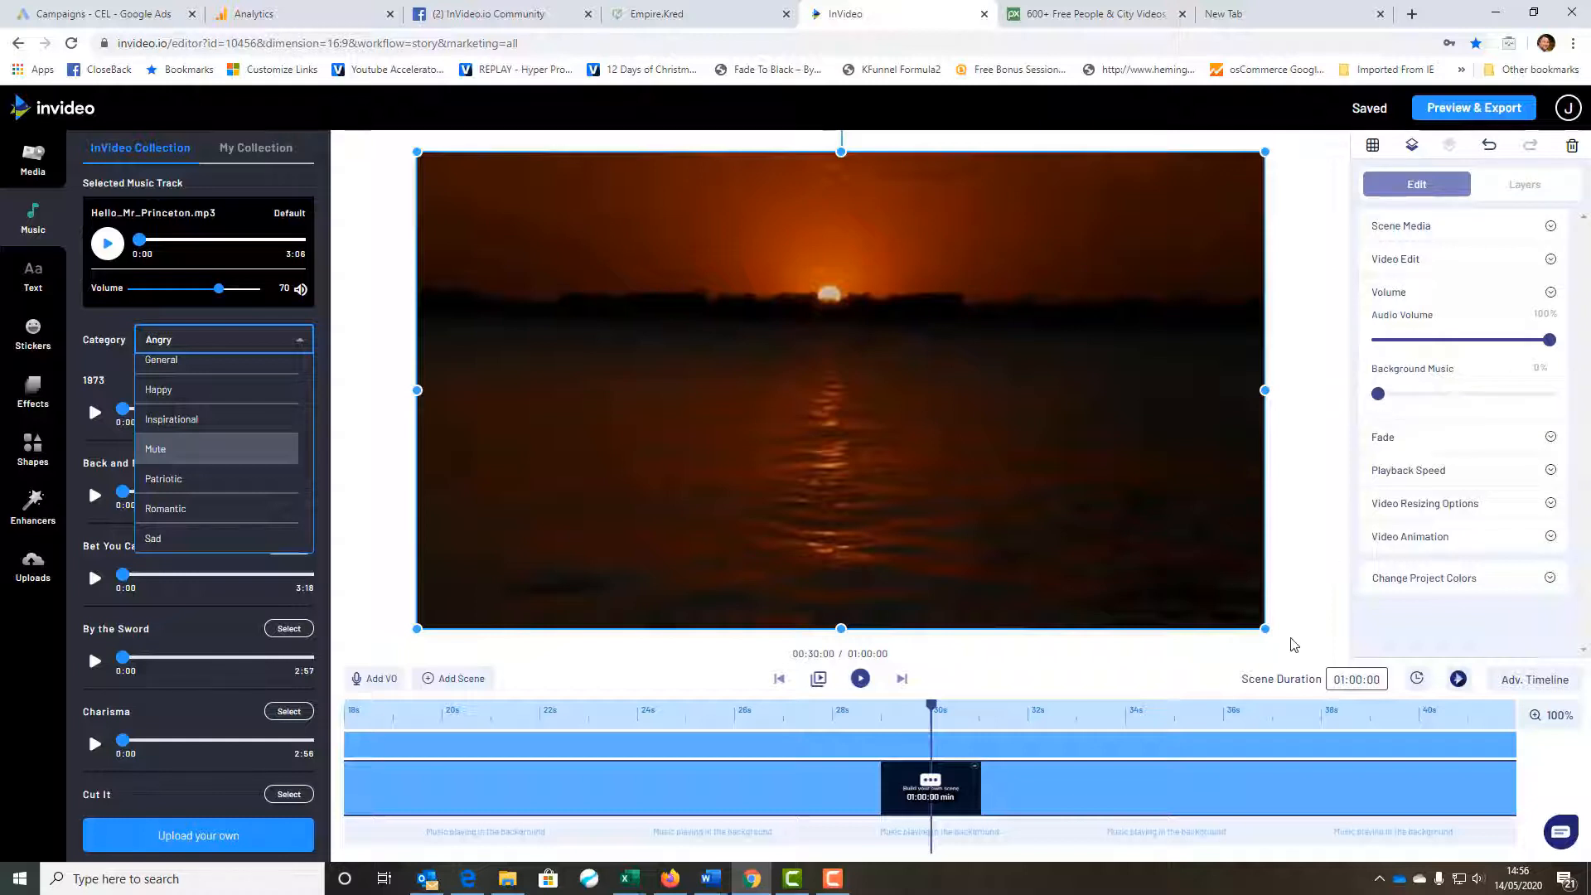
# - Play back the sunset video to check it and export it
pyautogui.click(860, 679)
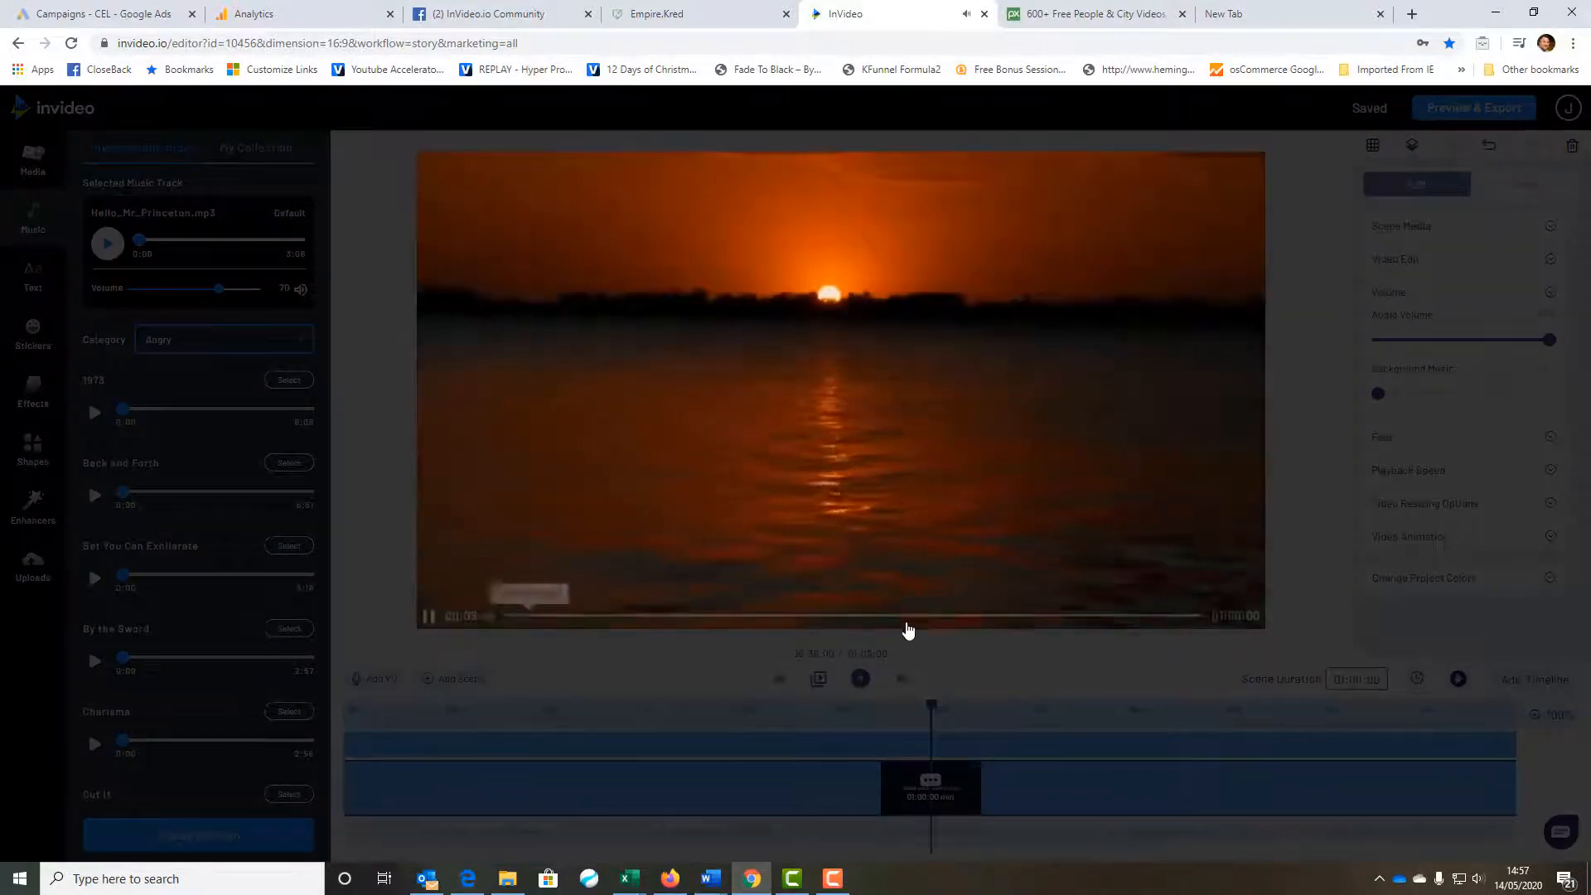
pyautogui.click(861, 681)
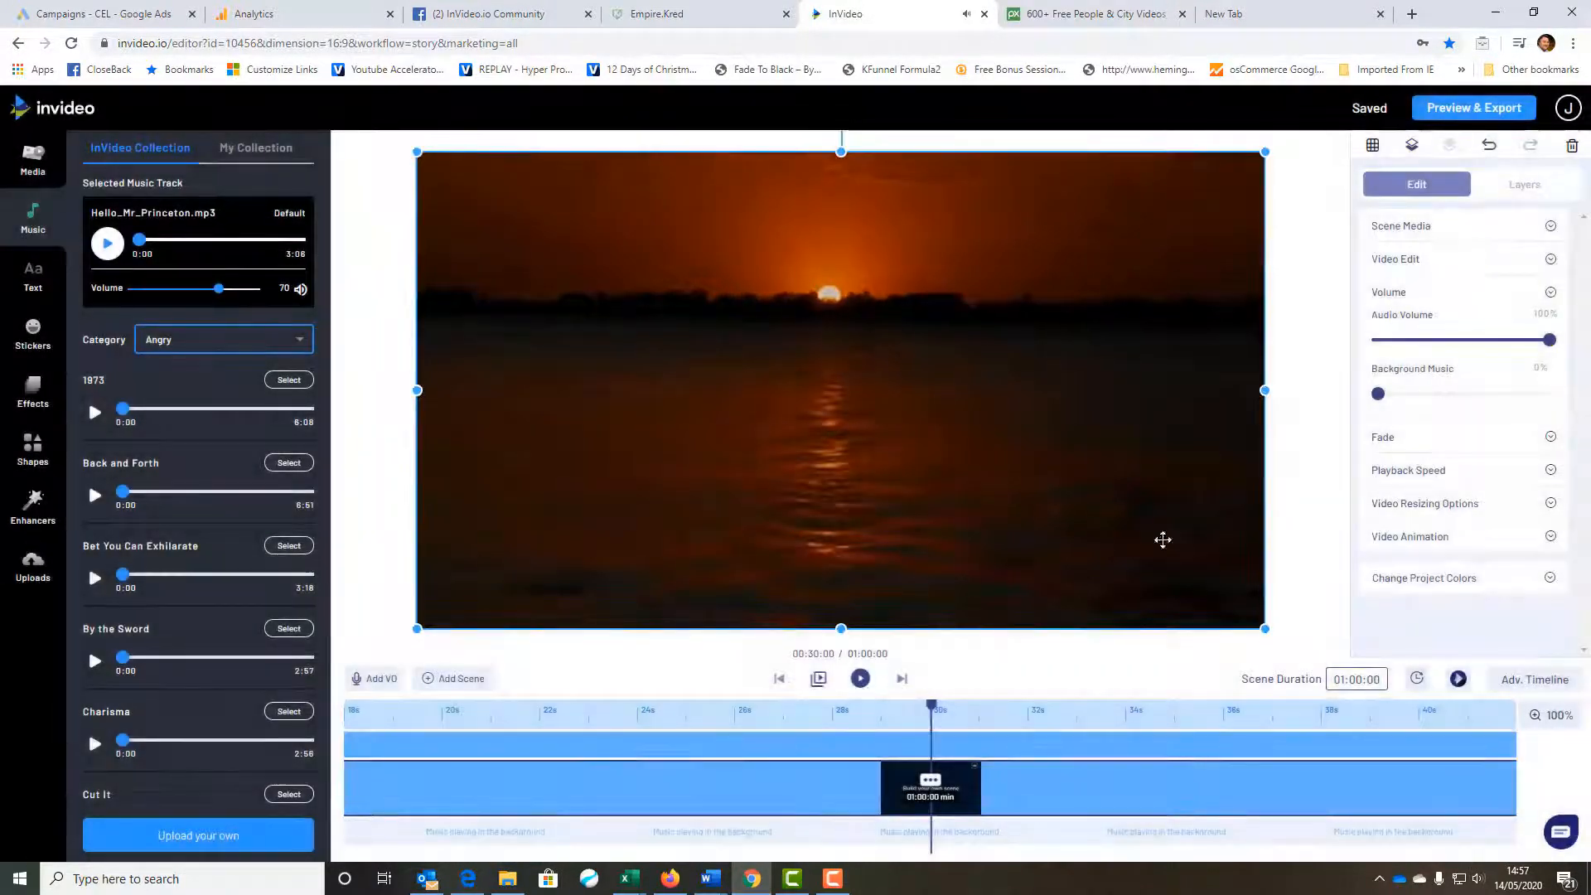
pyautogui.click(1446, 116)
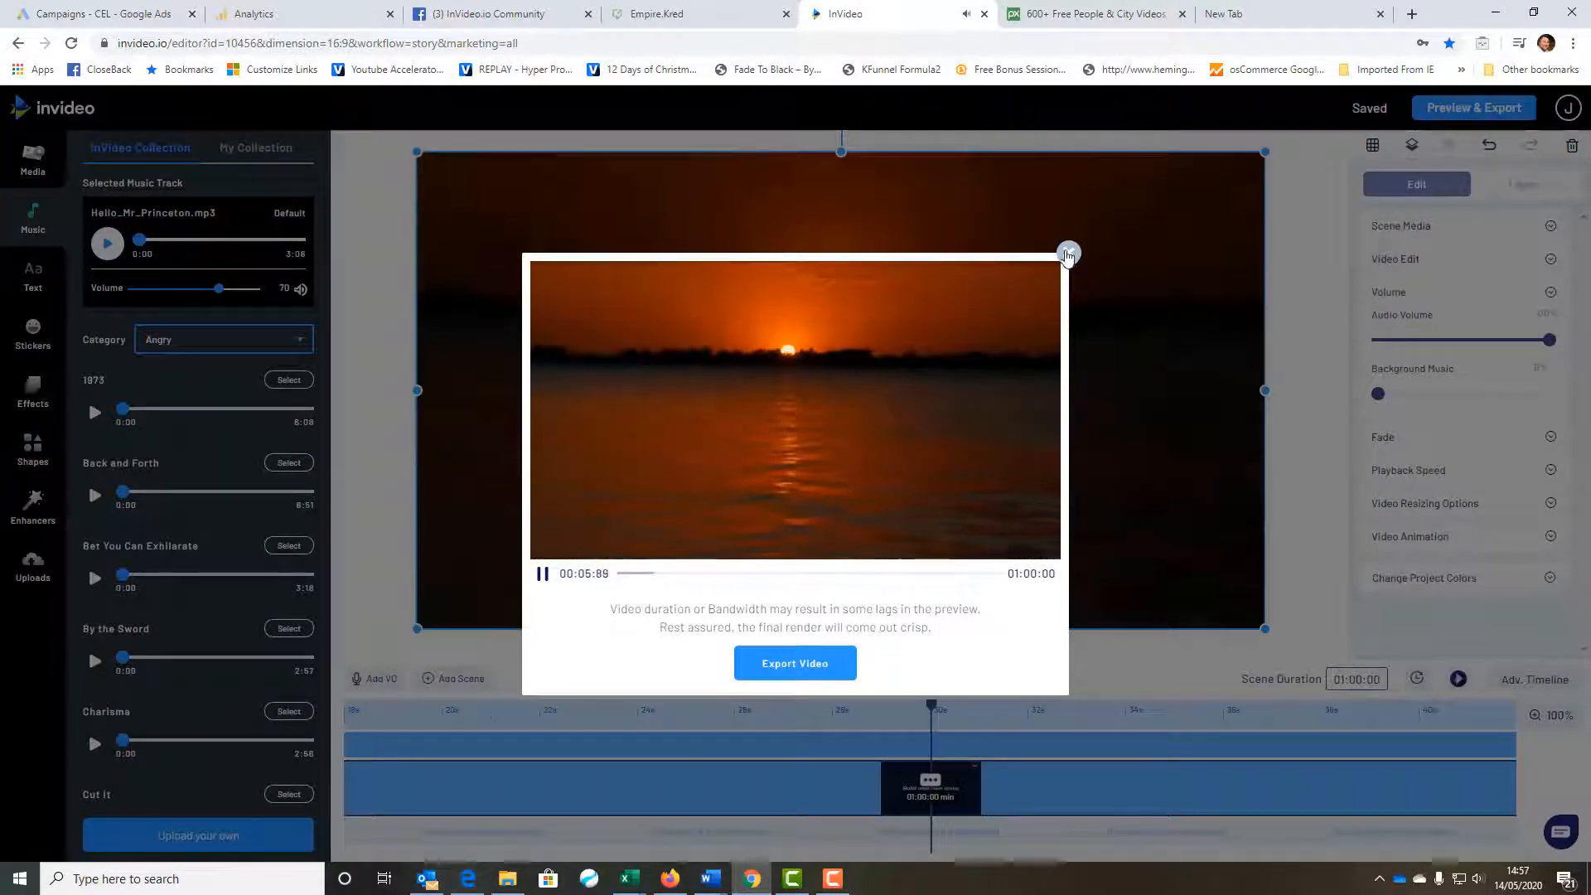
pyautogui.click(811, 666)
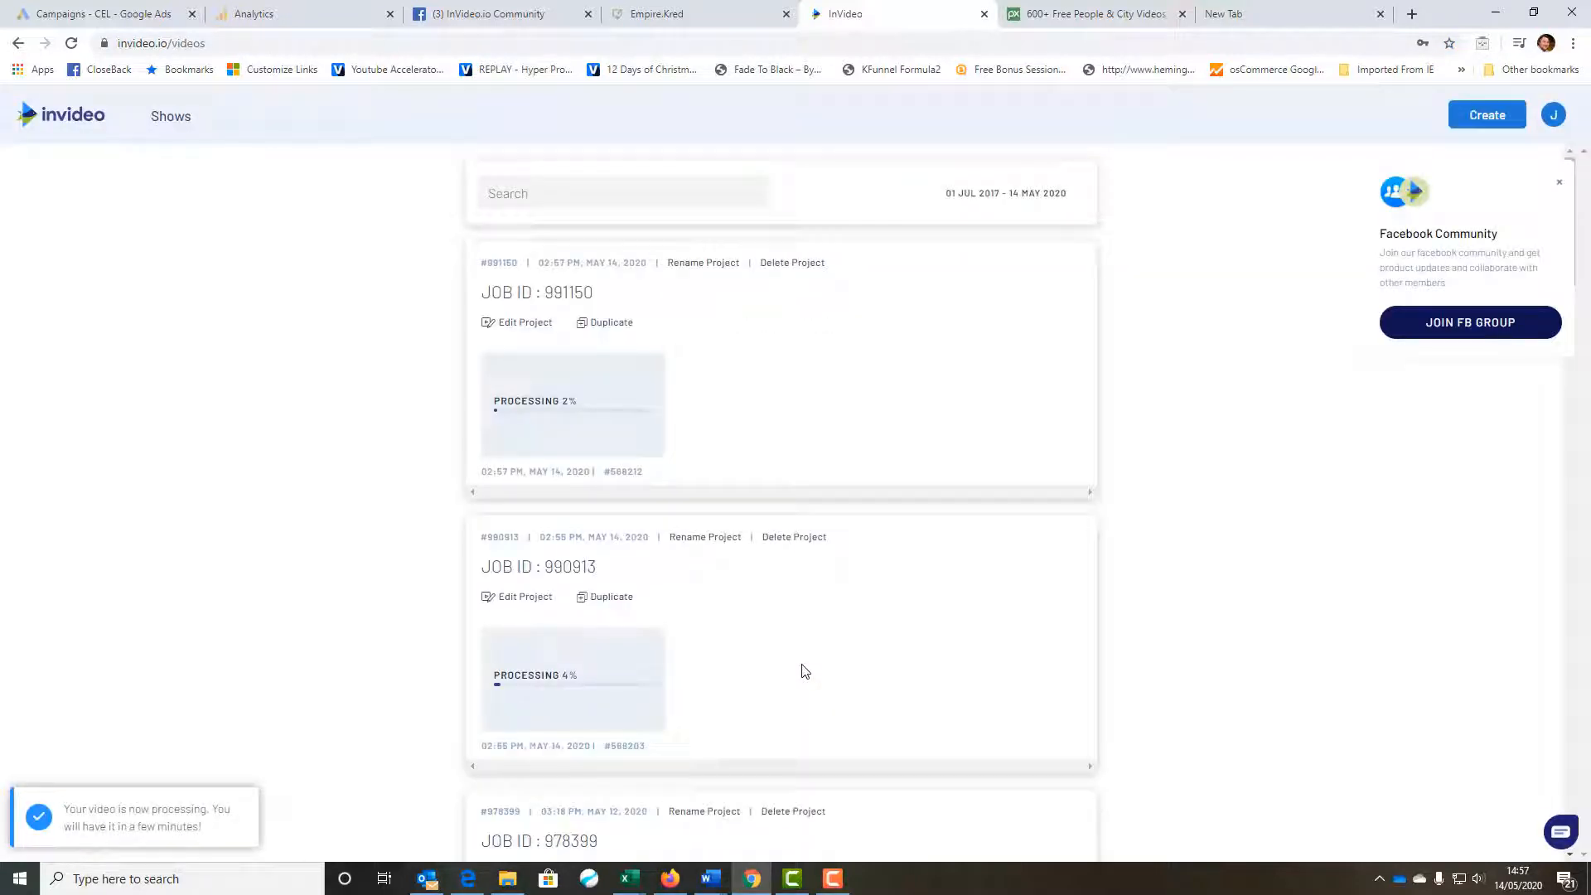
# - Go back to the template gallery and start another project from a blank Wide 16:9 template
pyautogui.click(50, 116)
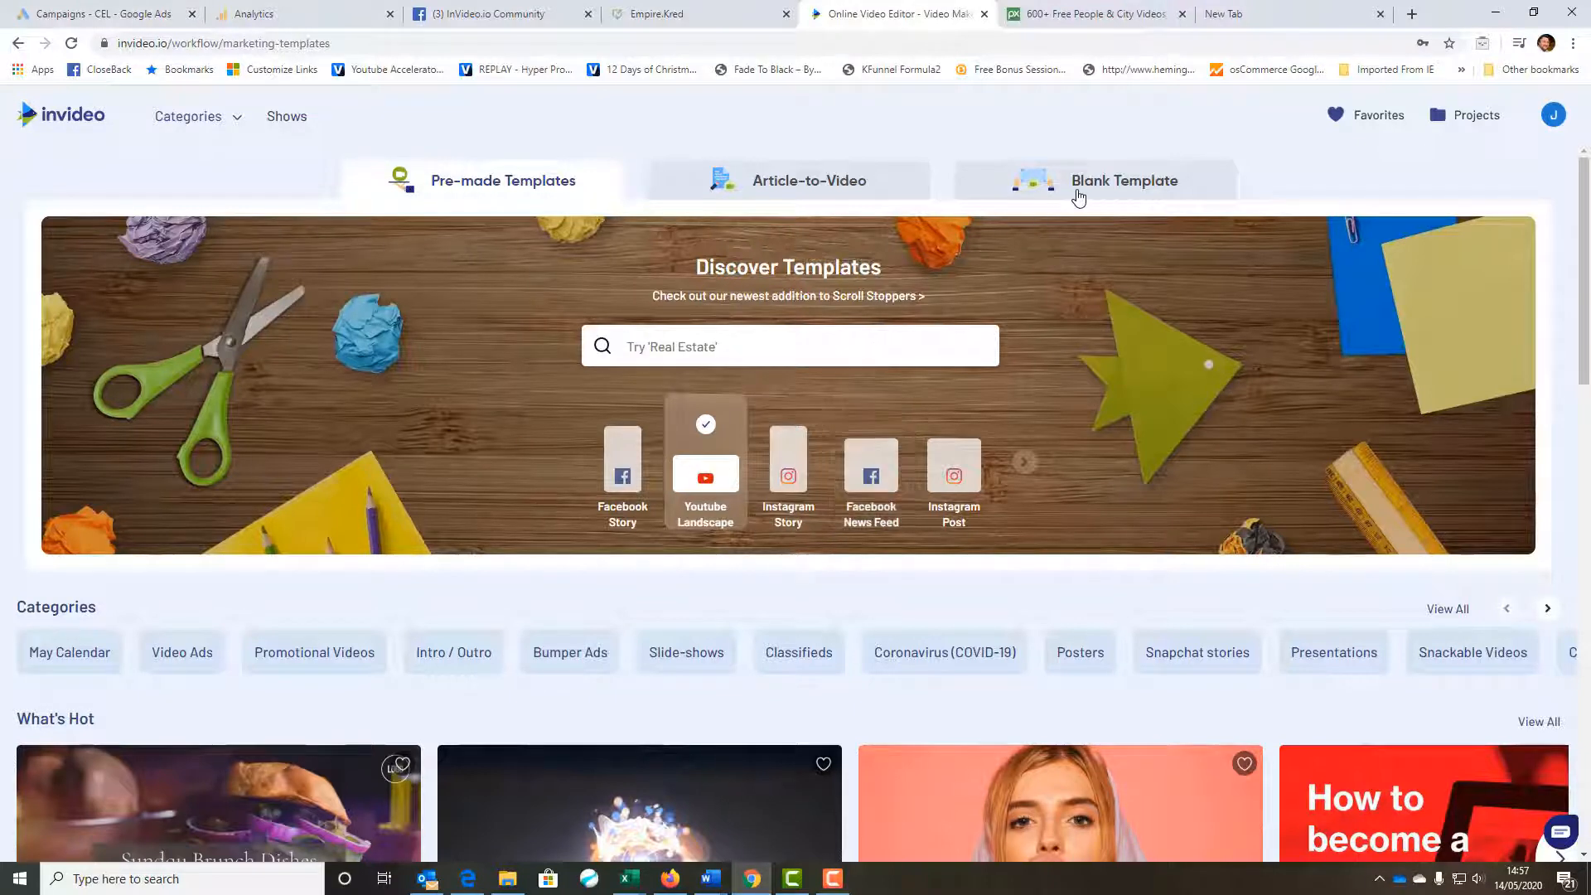
pyautogui.click(1075, 195)
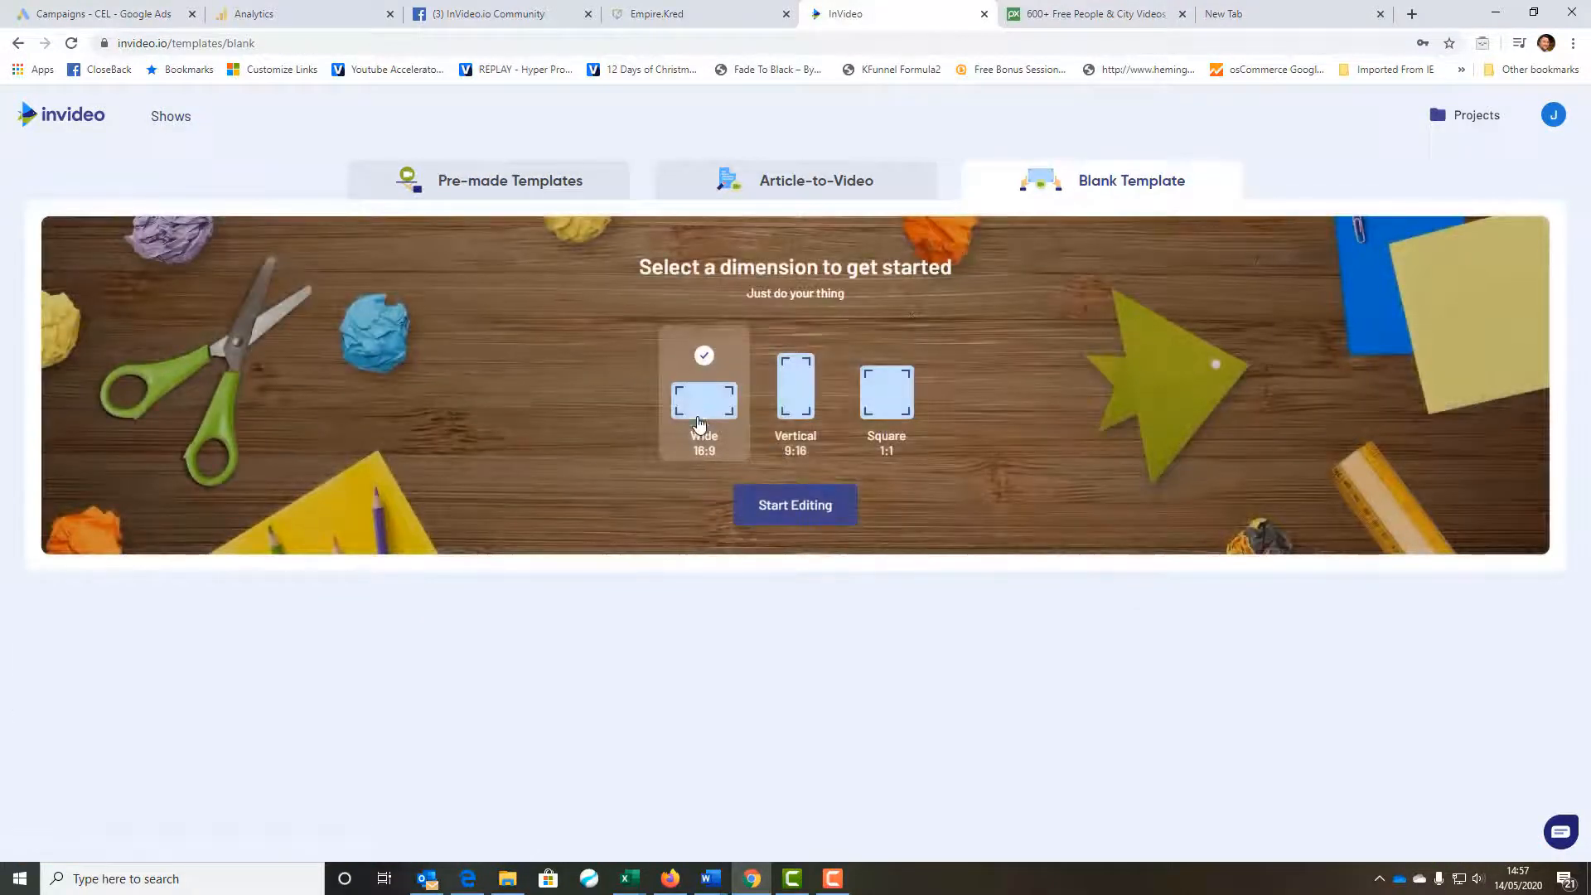
pyautogui.click(763, 519)
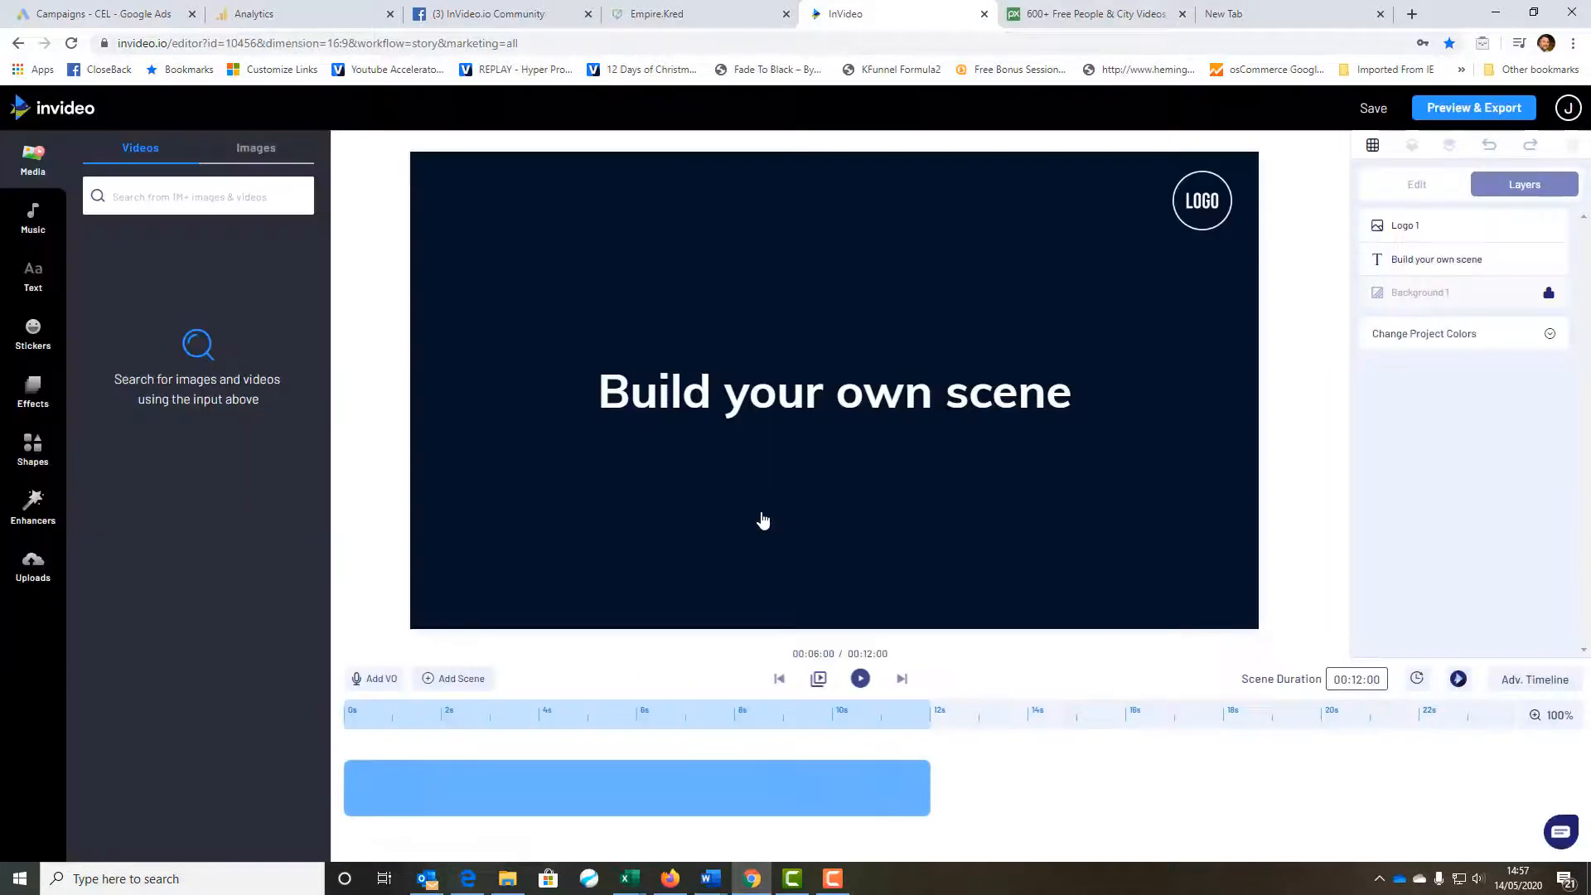
# - Delete the "Build your own scene" headline and the logo placeholder from the new scene
pyautogui.click(862, 411)
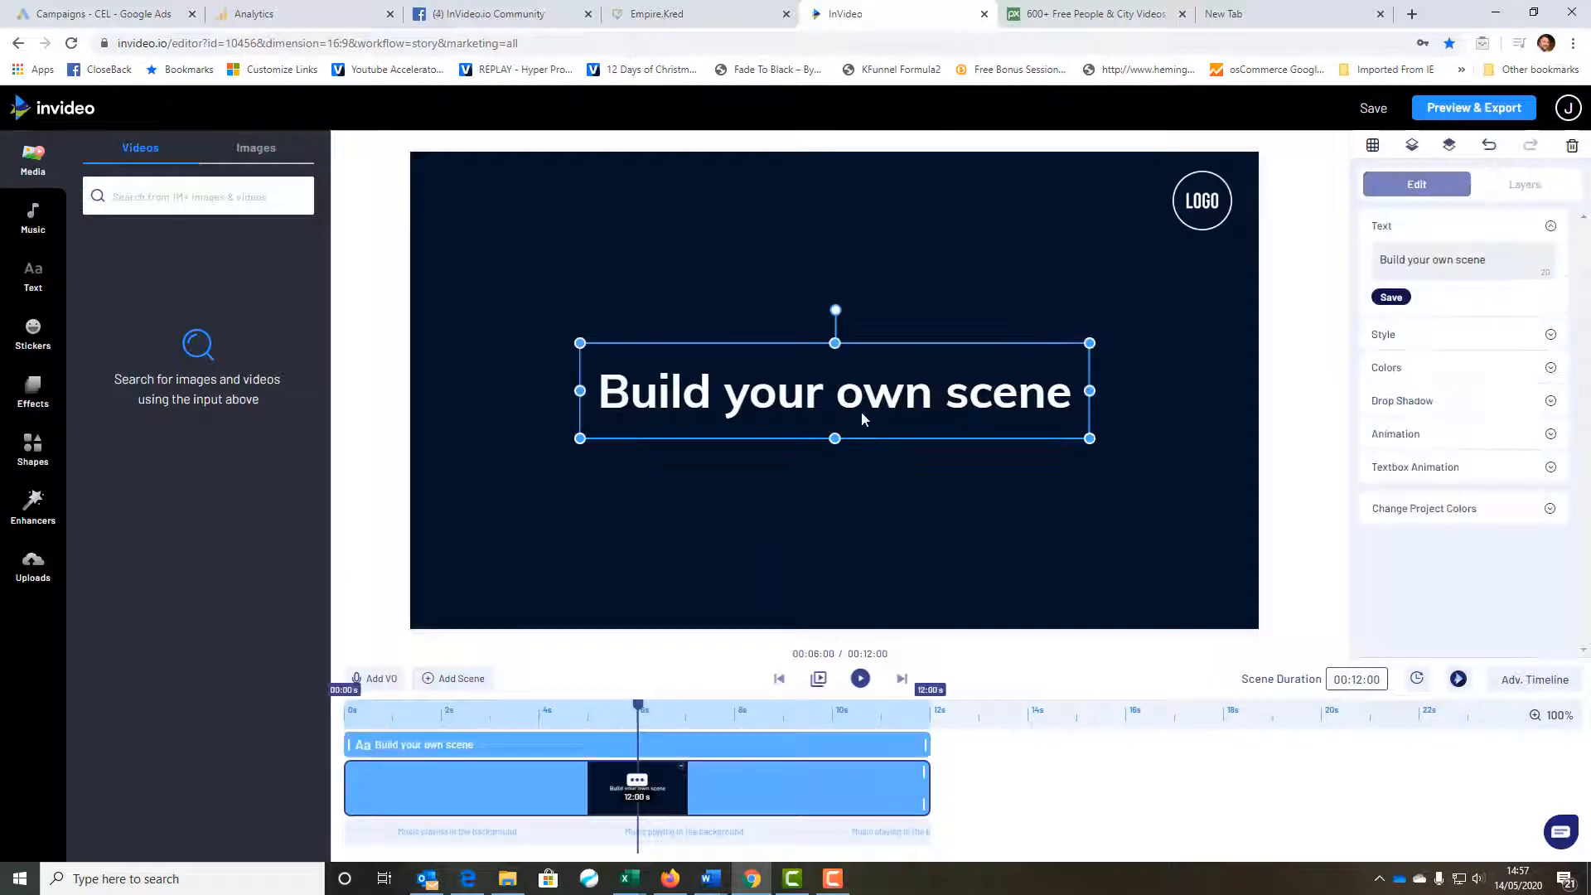
pyautogui.press('Delete')
pyautogui.click(1210, 226)
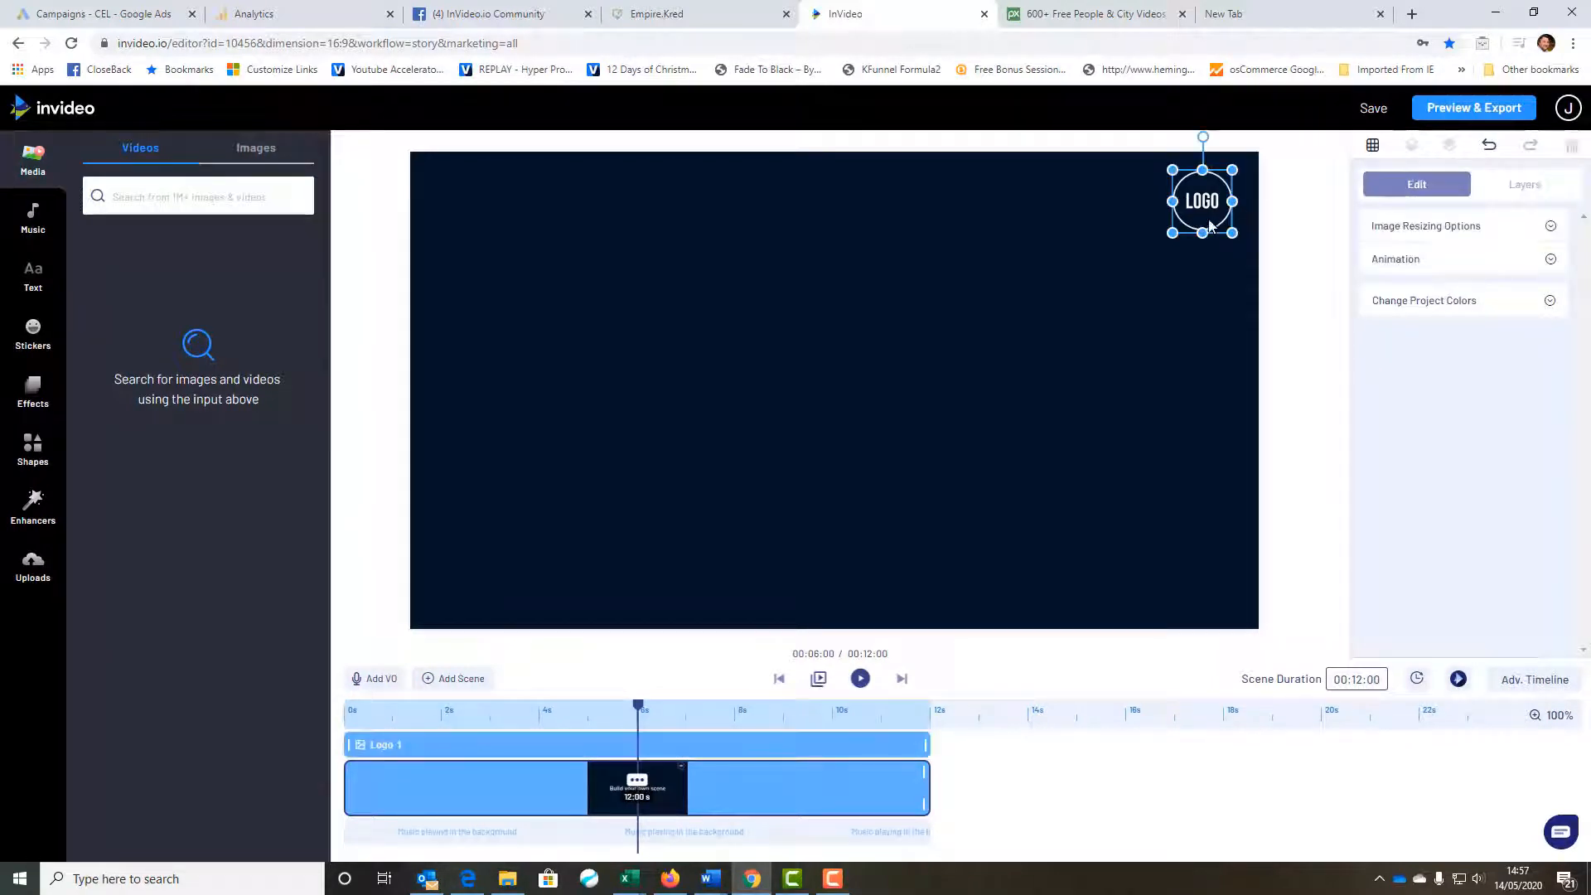
pyautogui.press('Delete')
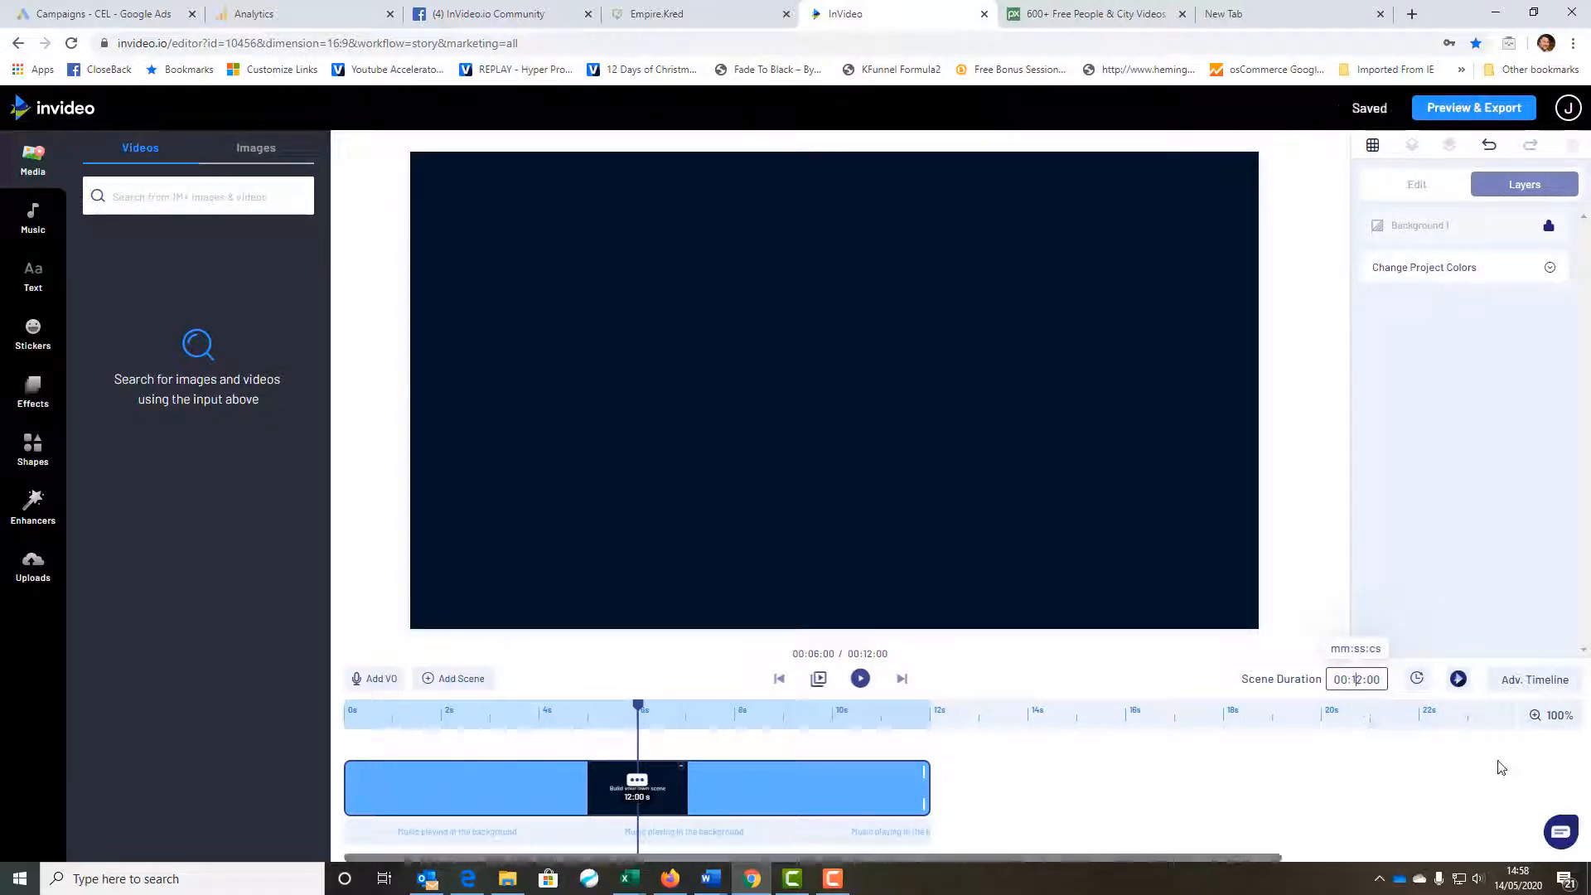
# - Change the duration of the emptied scene to 60 seconds
pyautogui.press('BackSpace')
pyautogui.press('Delete')
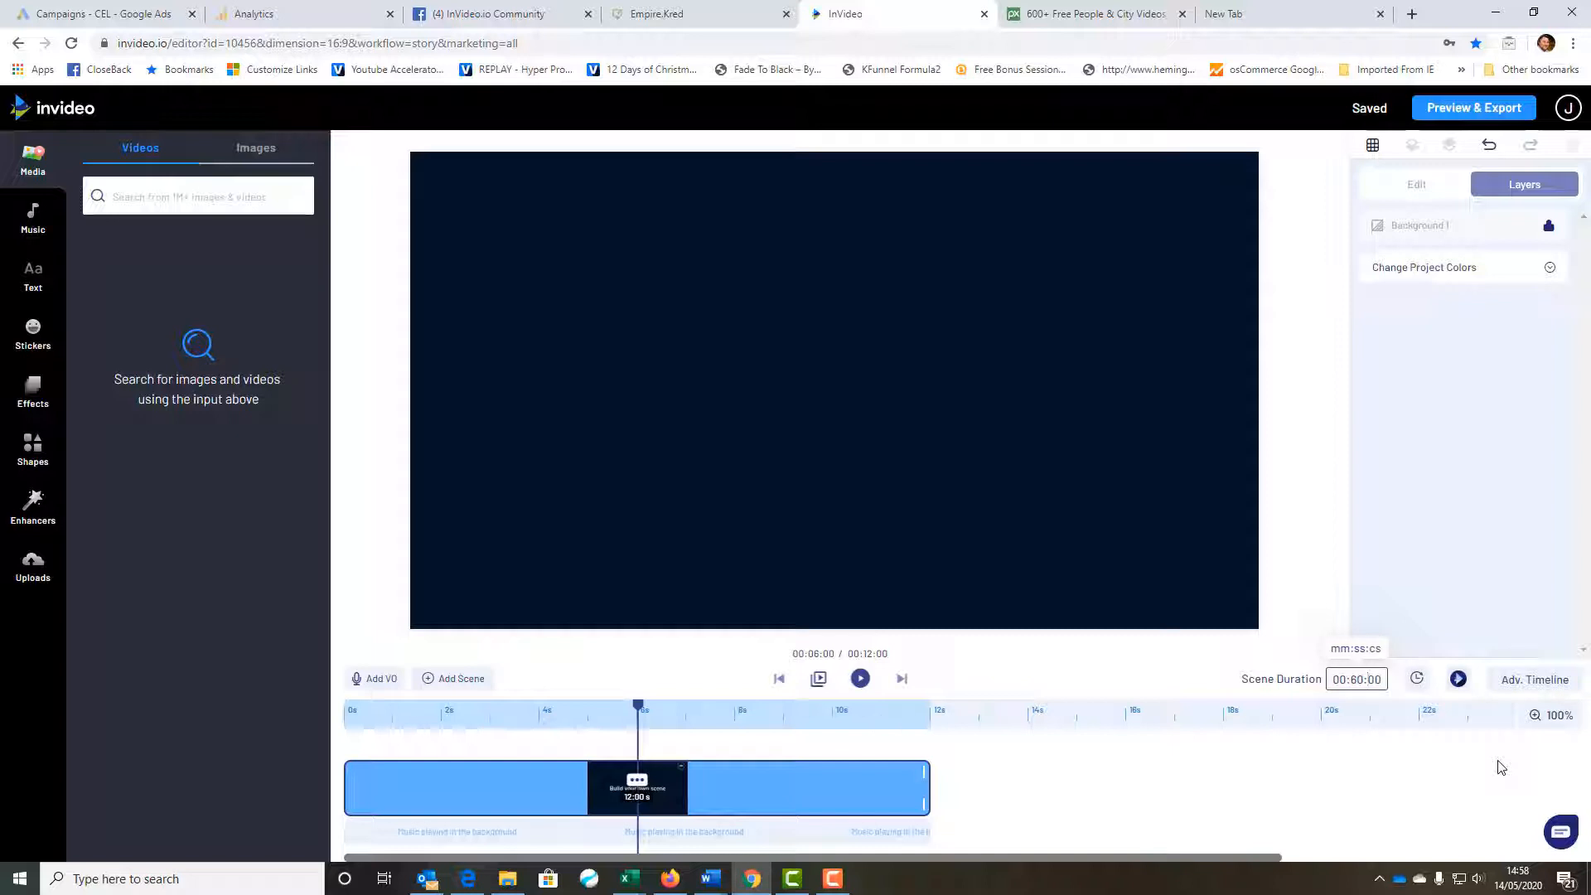
pyautogui.write('60')
pyautogui.press('Return')
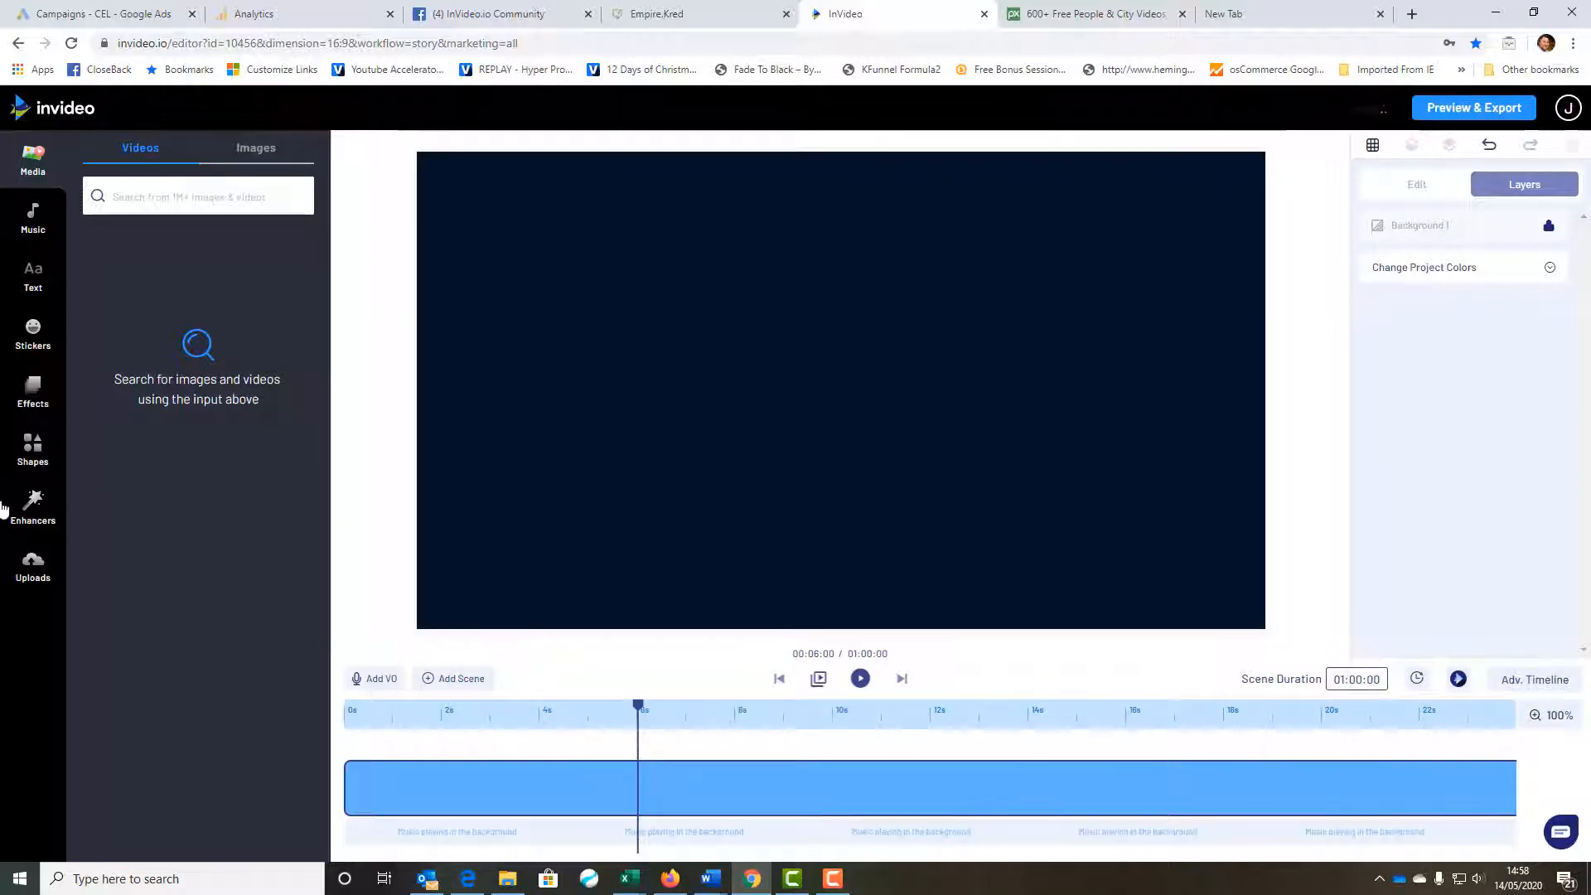
# - Preview the uploaded clip of Earth from space and place it across the whole scene
pyautogui.click(25, 570)
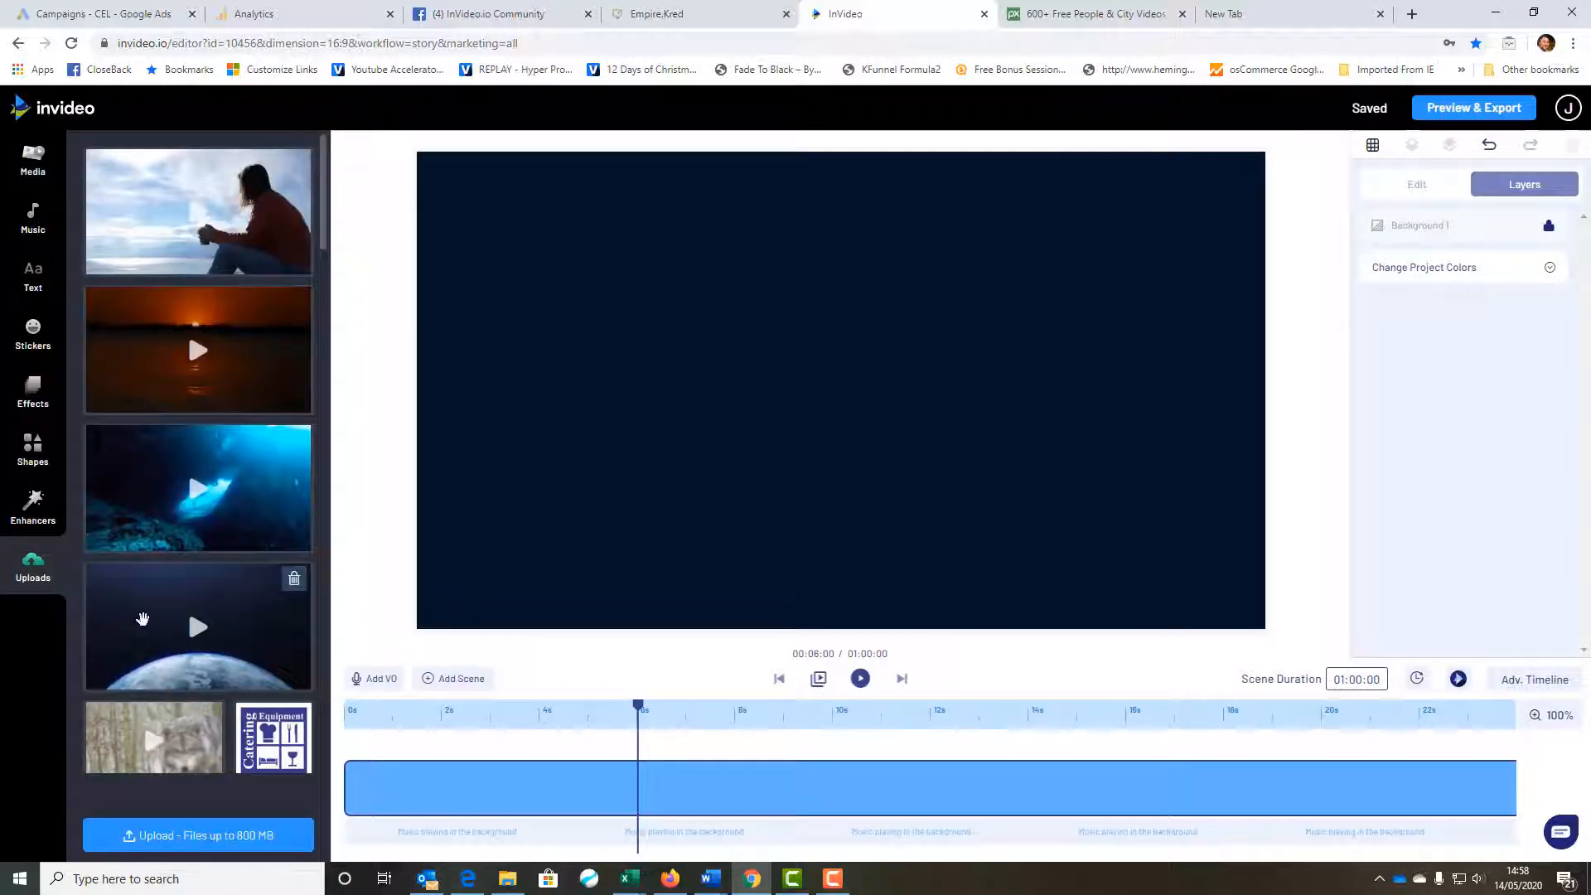
pyautogui.click(143, 618)
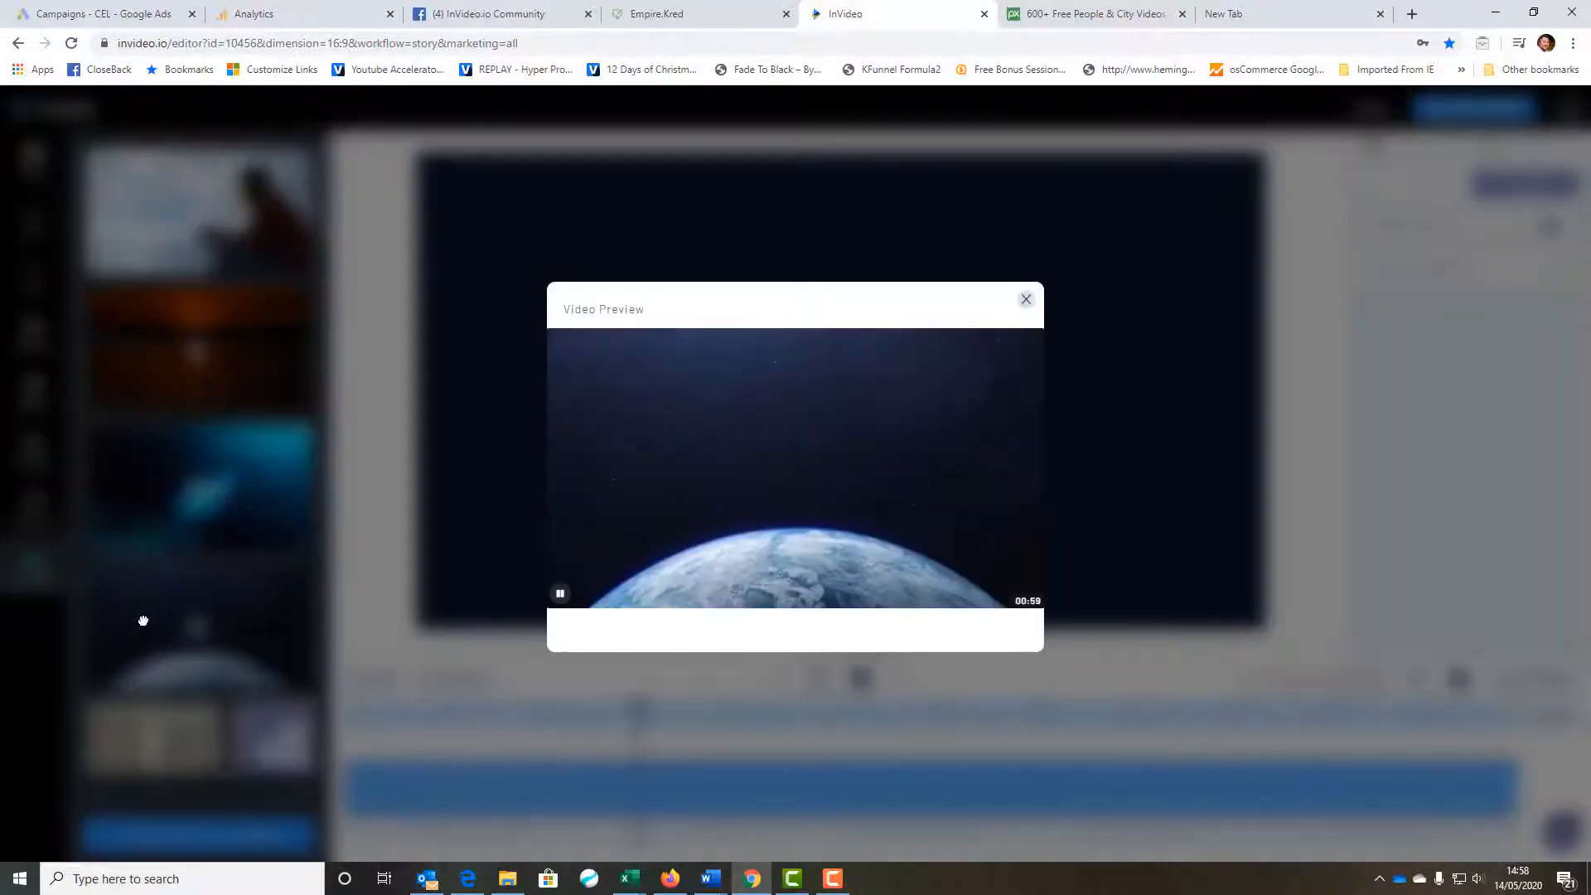
pyautogui.click(1026, 299)
pyautogui.moveTo(238, 628); pyautogui.dragTo(826, 374)
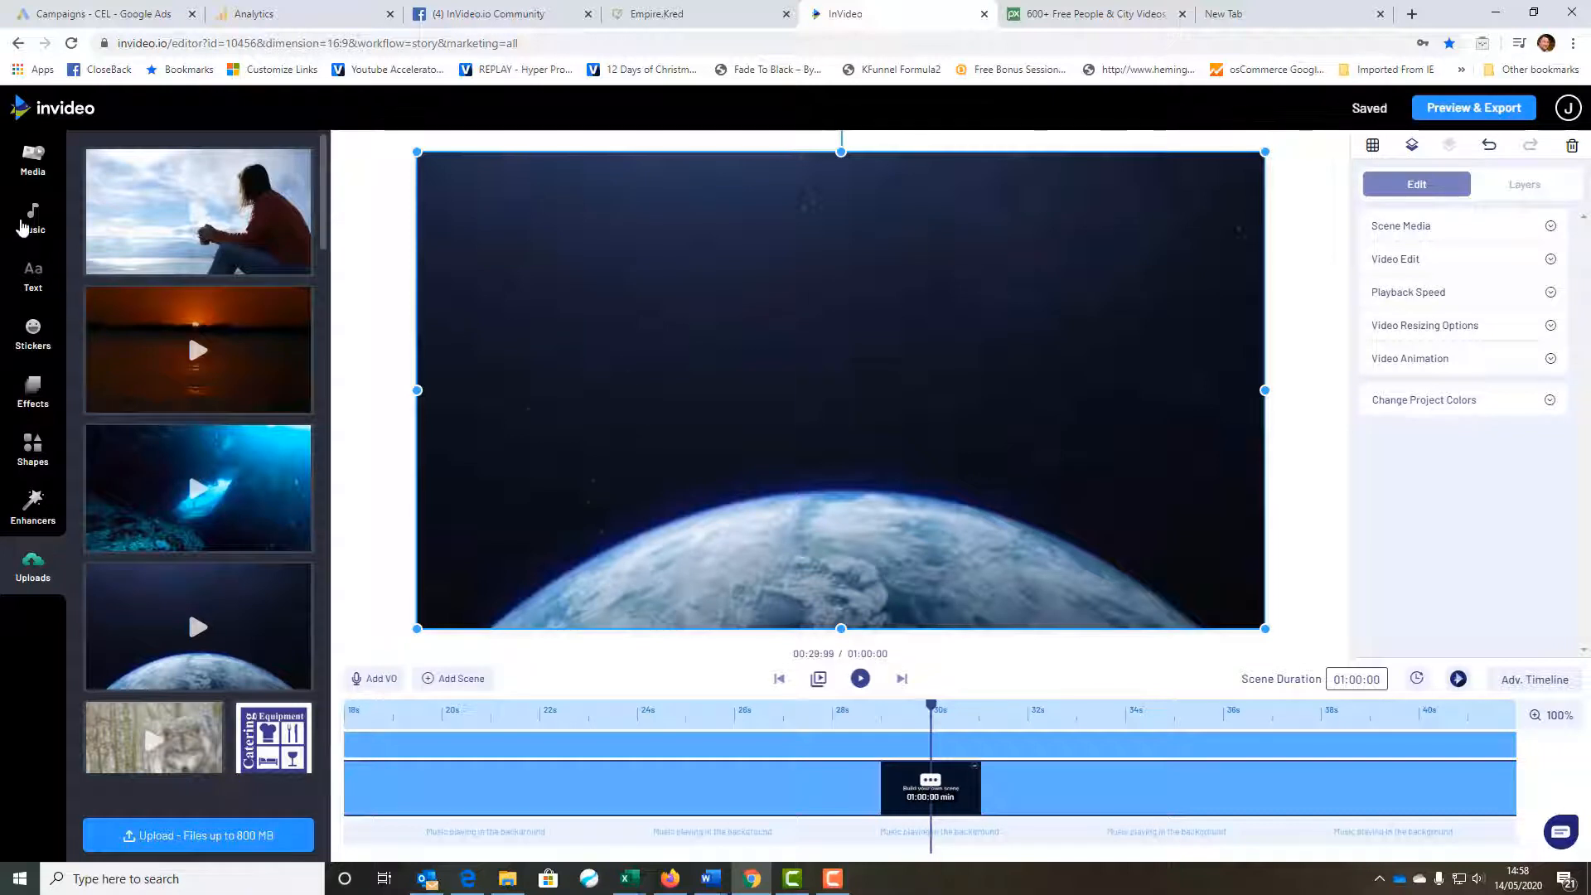
# - Audition tracks in the General music category and select "Birds in Flight" as the video's background track
pyautogui.click(23, 228)
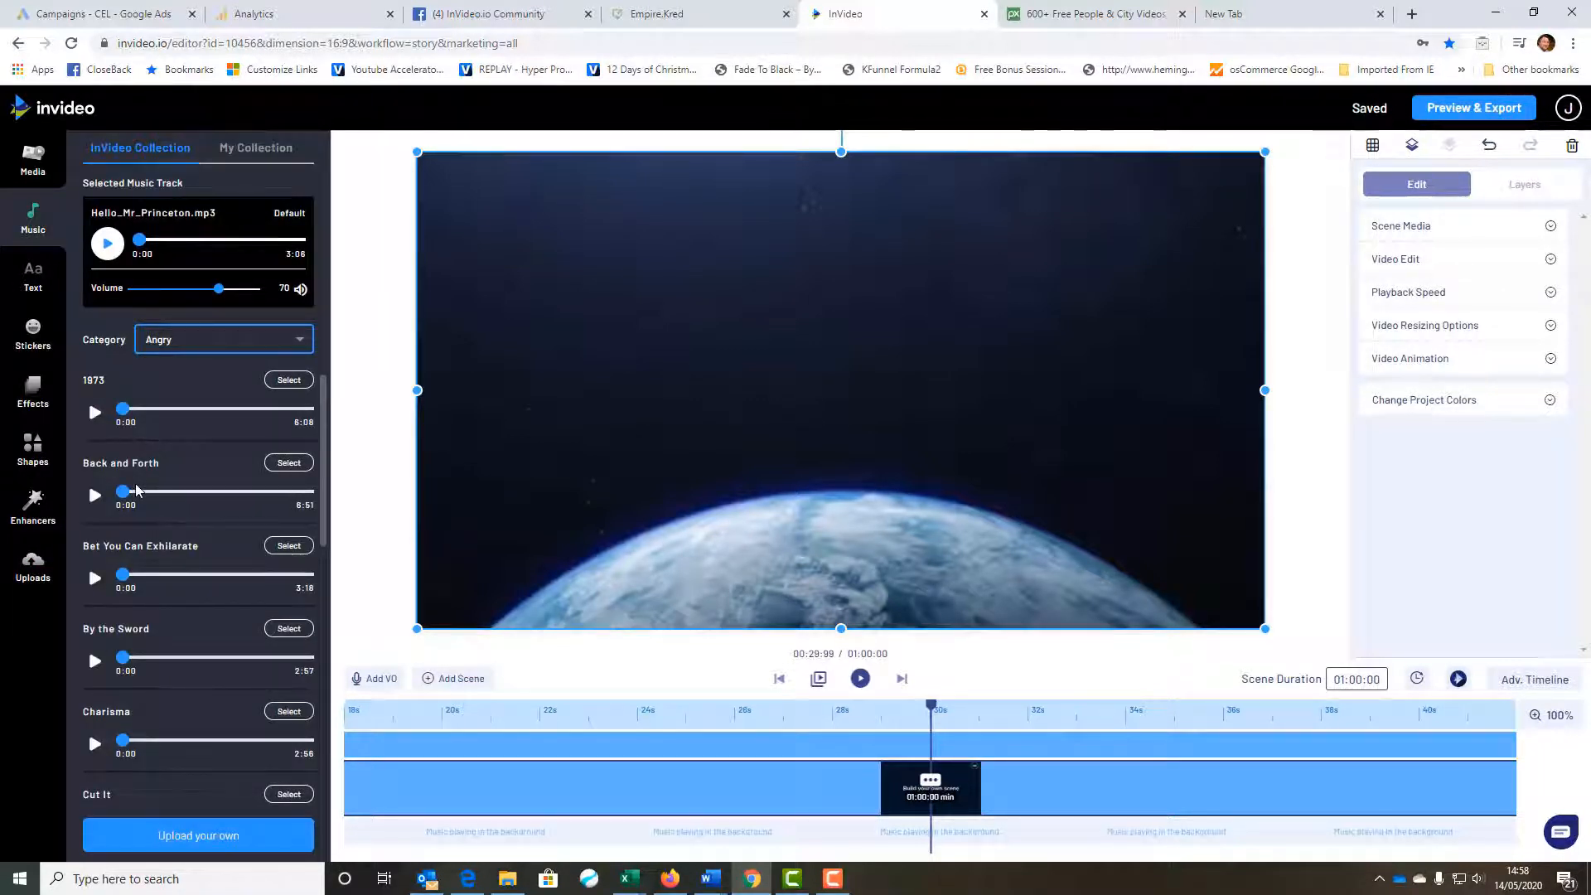
pyautogui.click(260, 342)
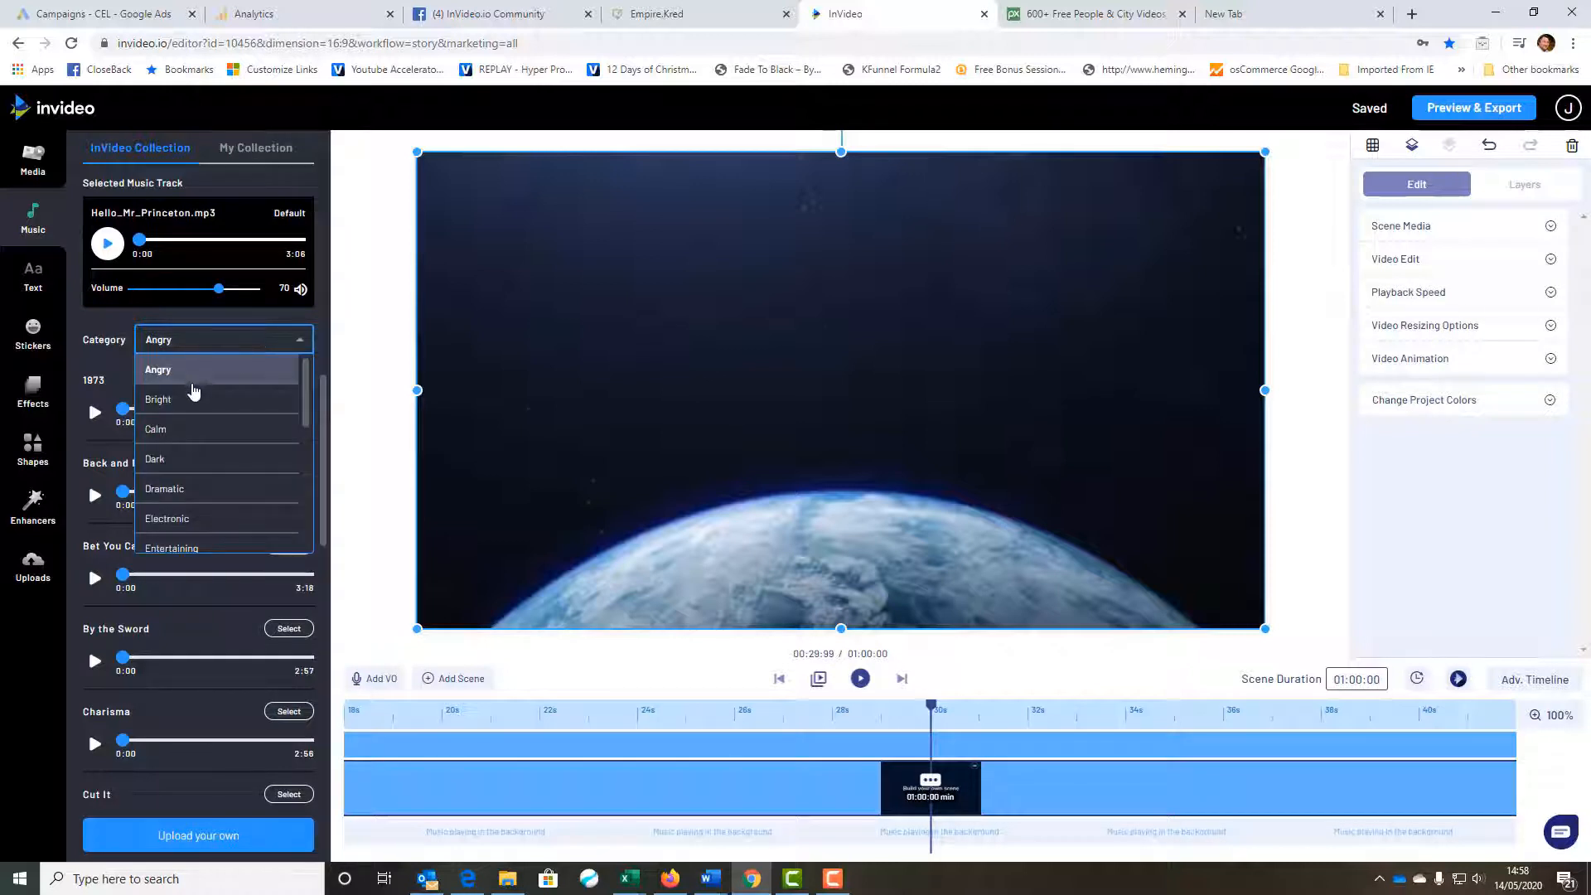
pyautogui.scroll(-1, 192, 480)
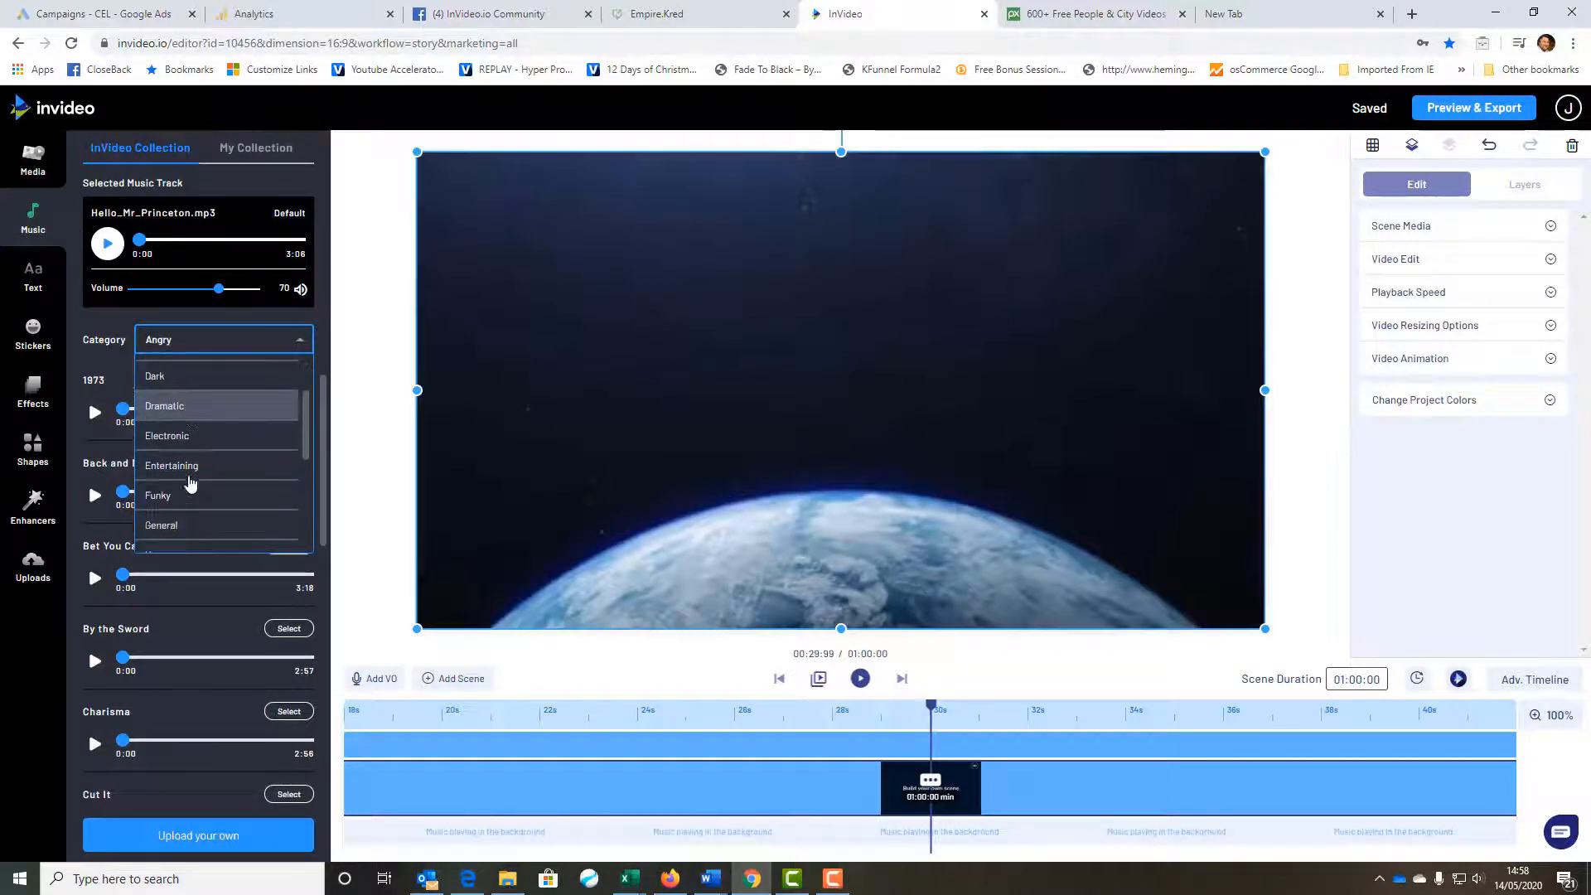
pyautogui.click(162, 532)
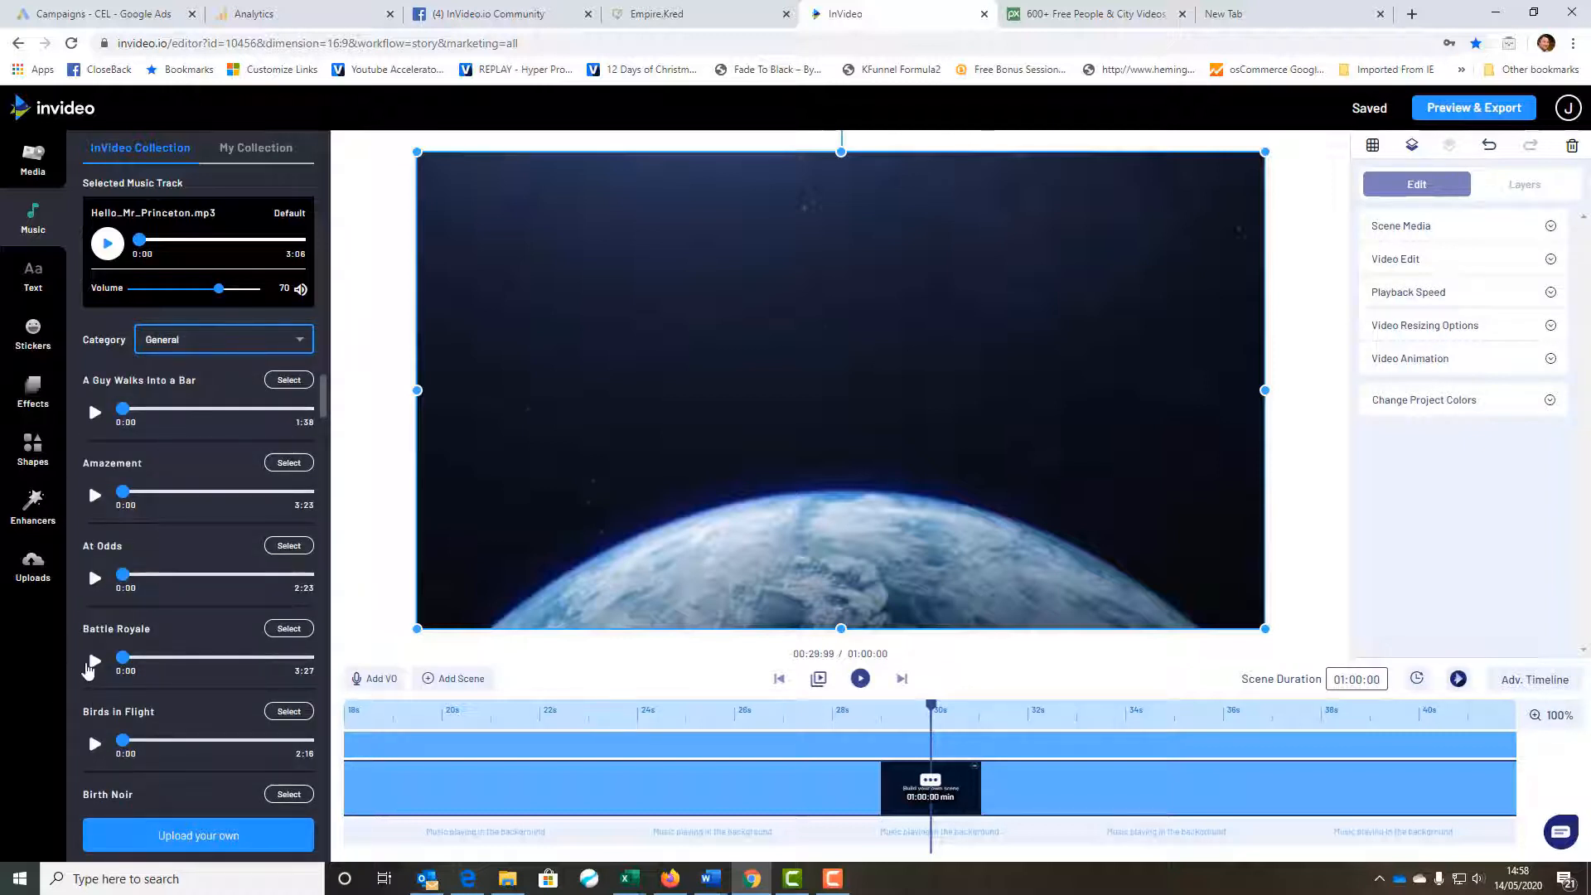
pyautogui.click(94, 578)
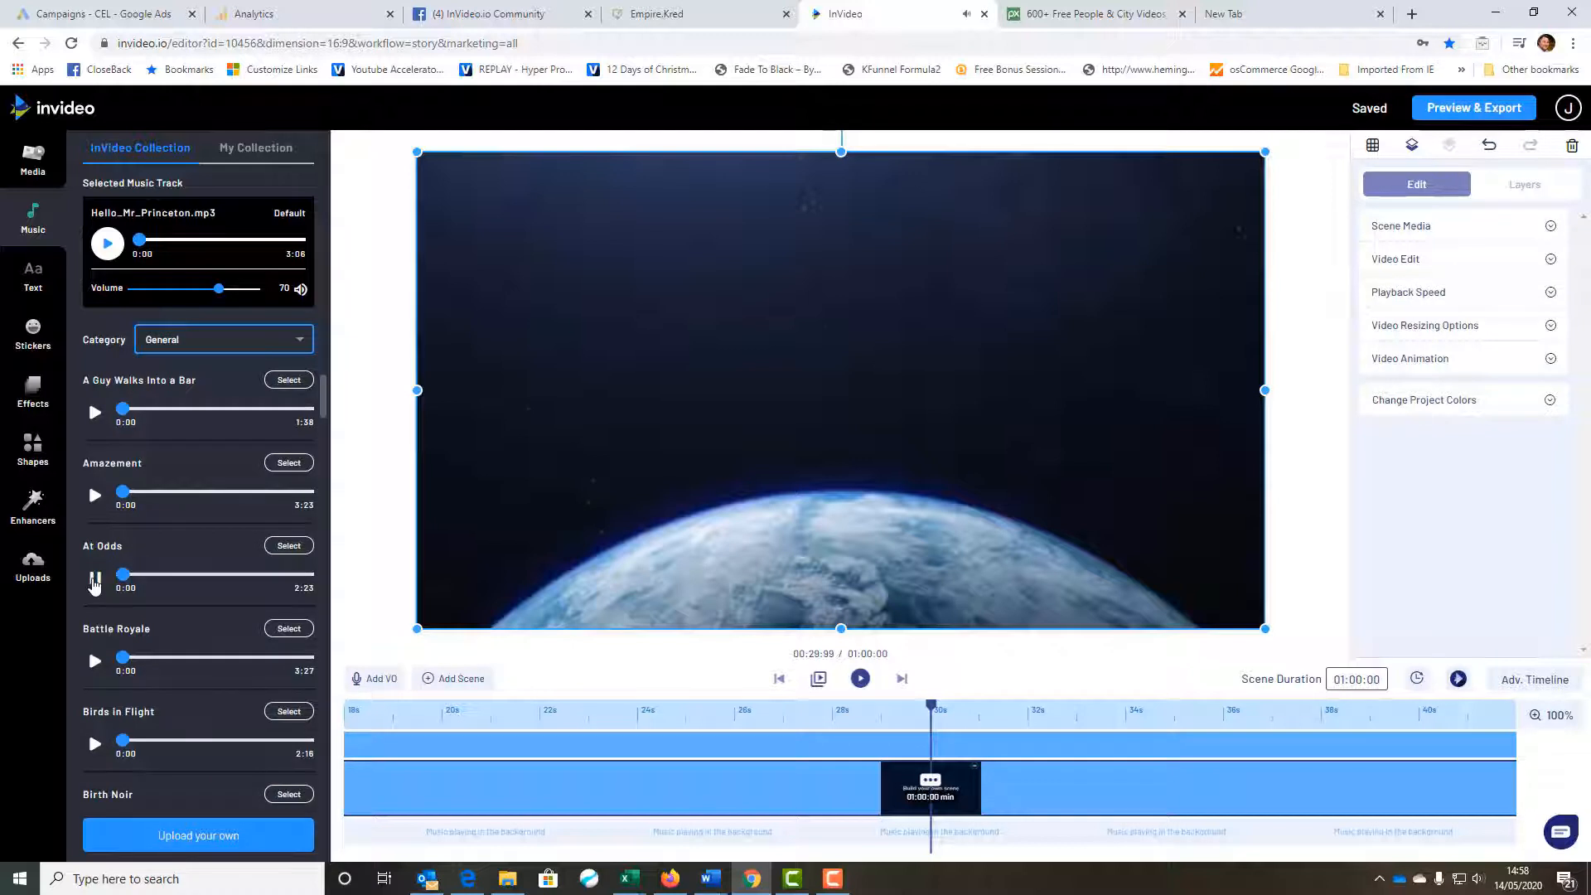
pyautogui.click(95, 580)
pyautogui.click(87, 665)
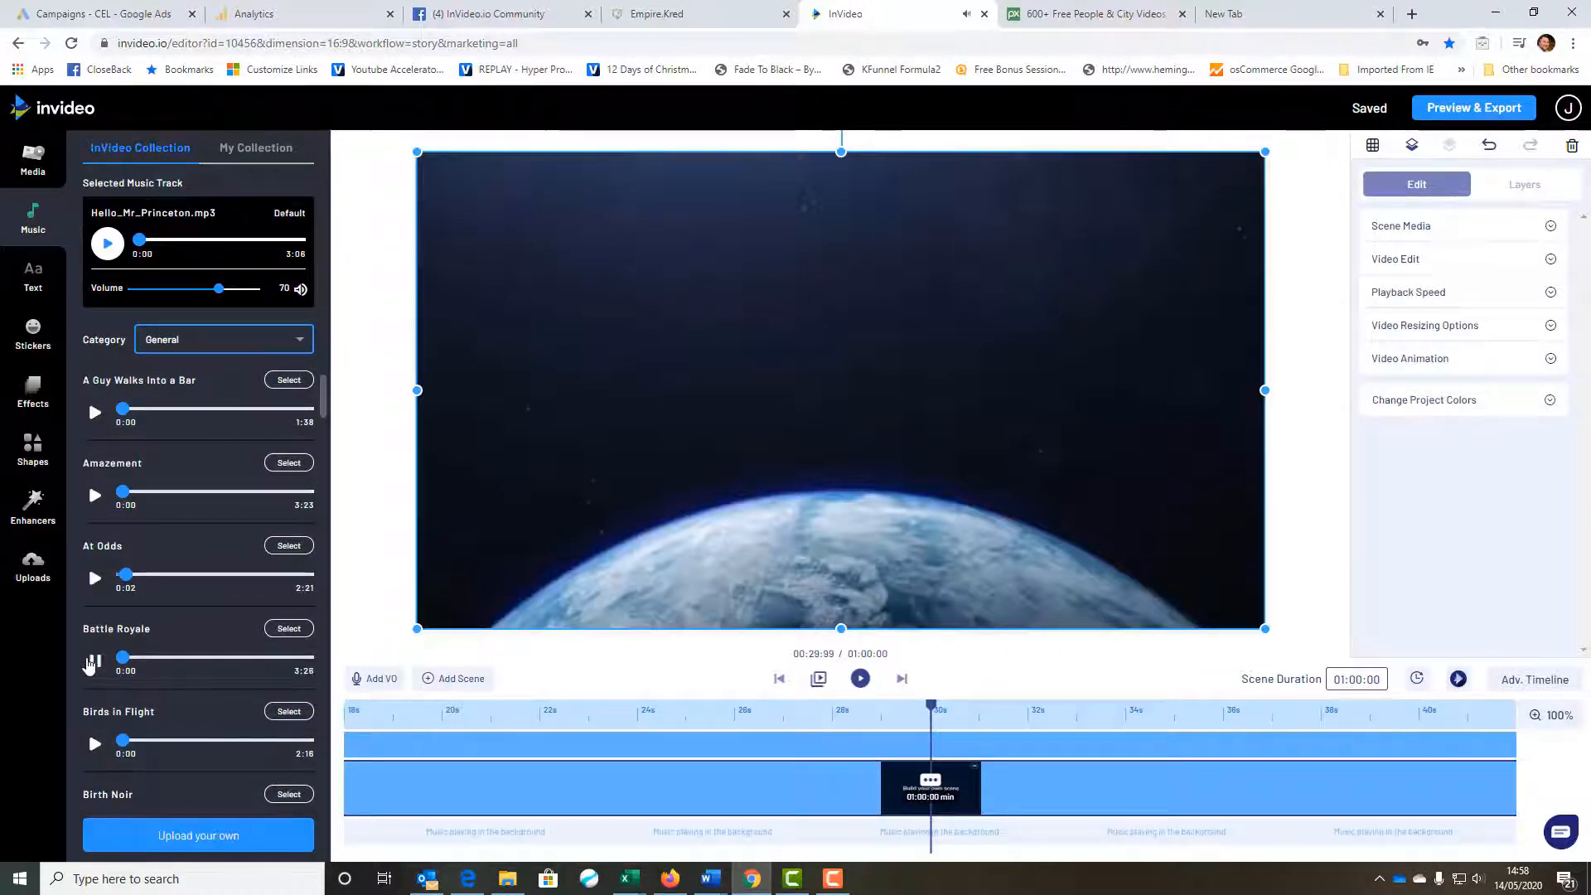
pyautogui.click(89, 664)
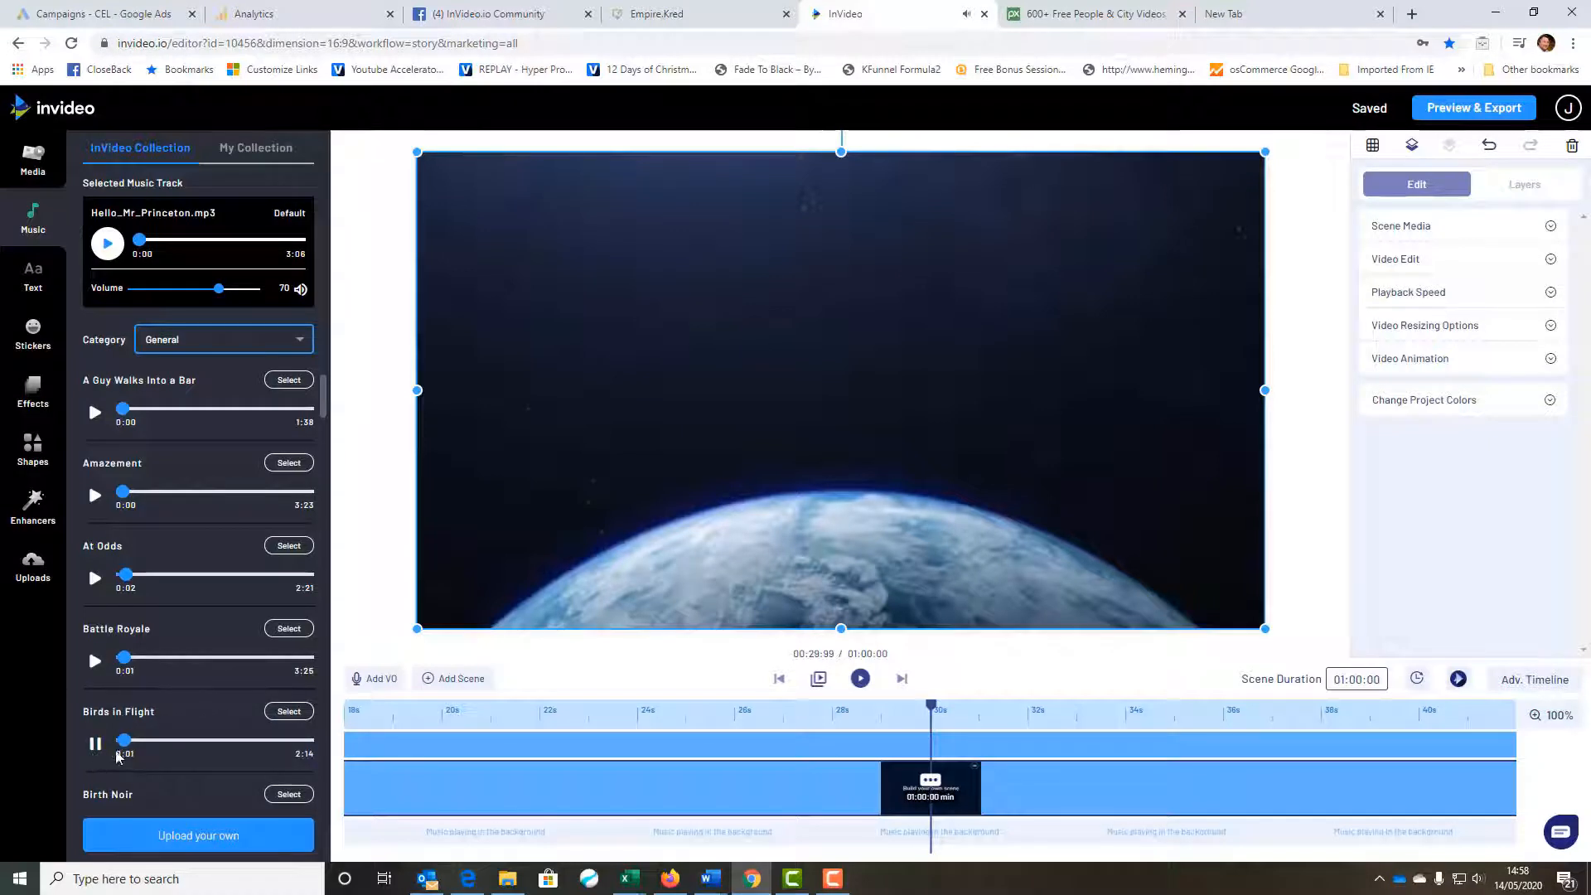
pyautogui.click(286, 714)
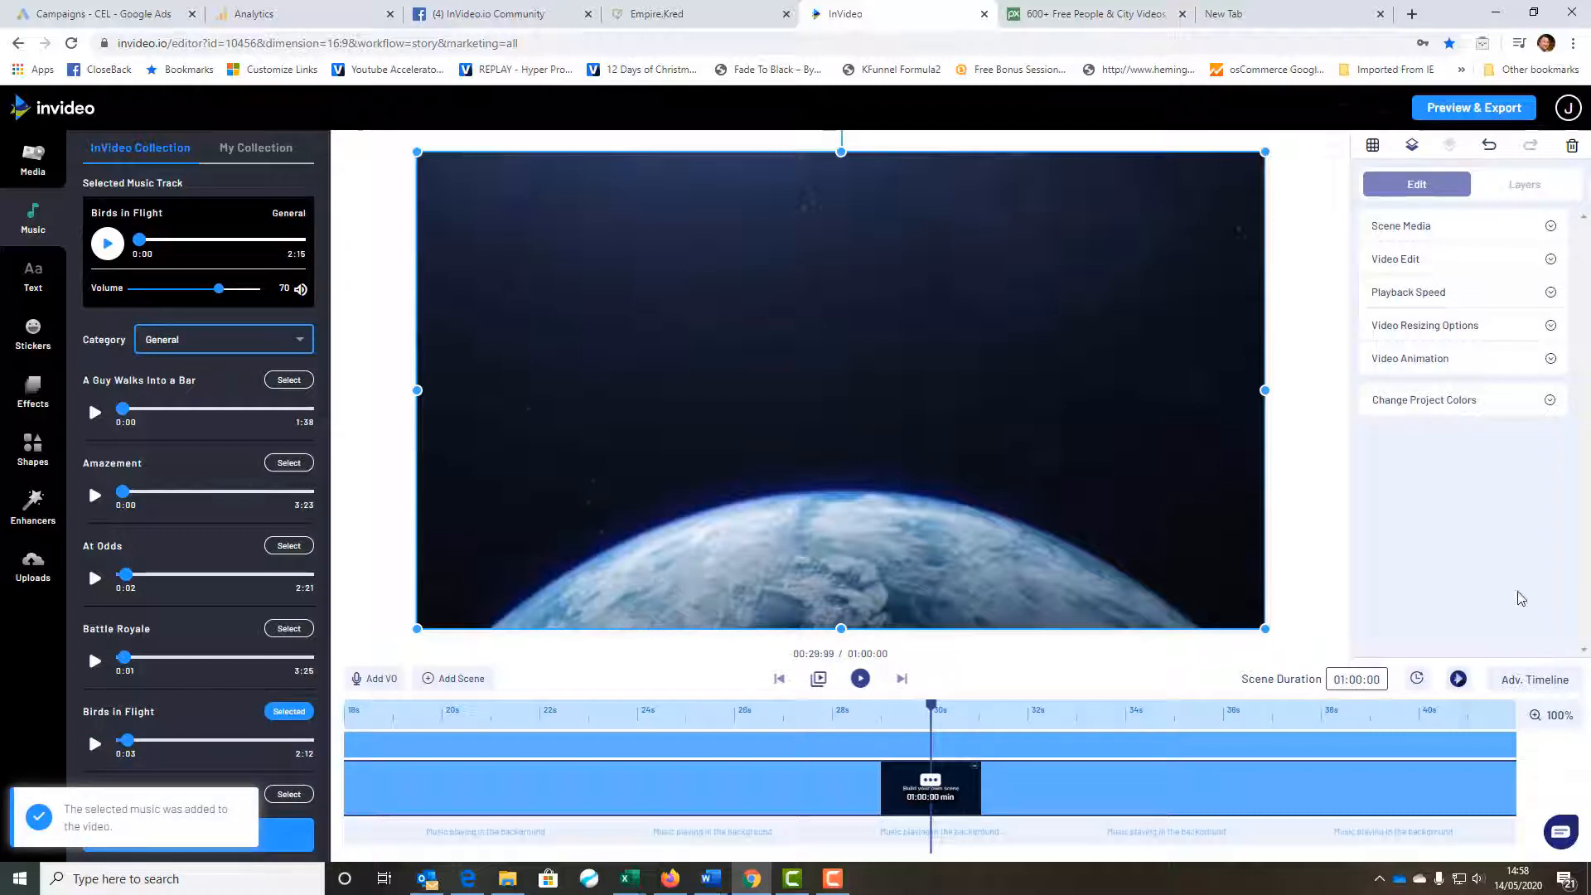
# - Preview the Earth video with its new music, export it and check the list of processing projects
pyautogui.click(1463, 100)
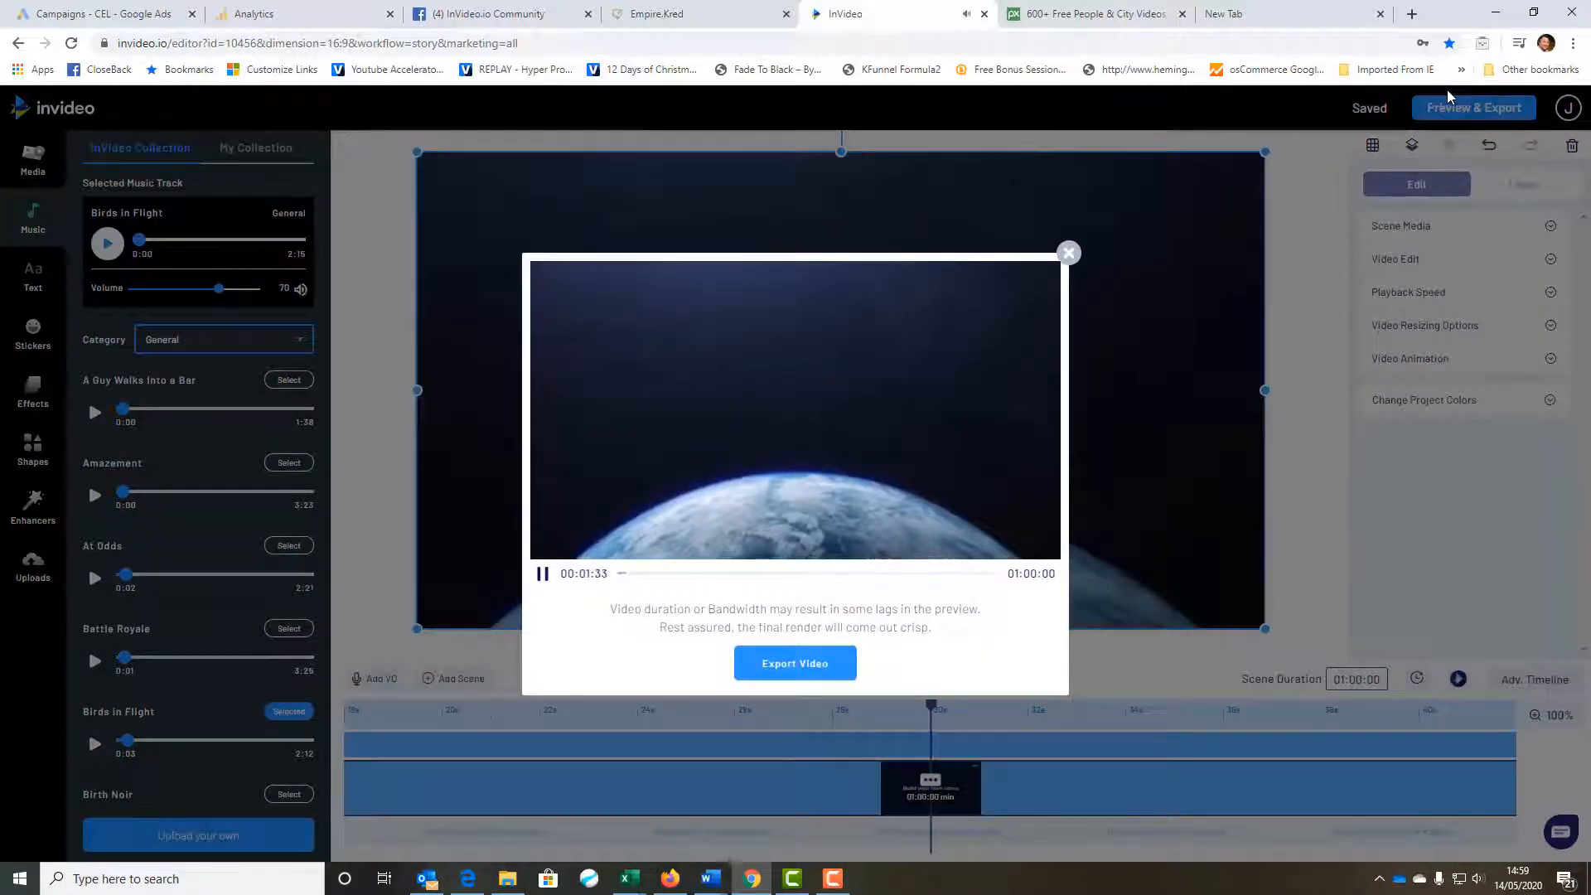
pyautogui.click(793, 672)
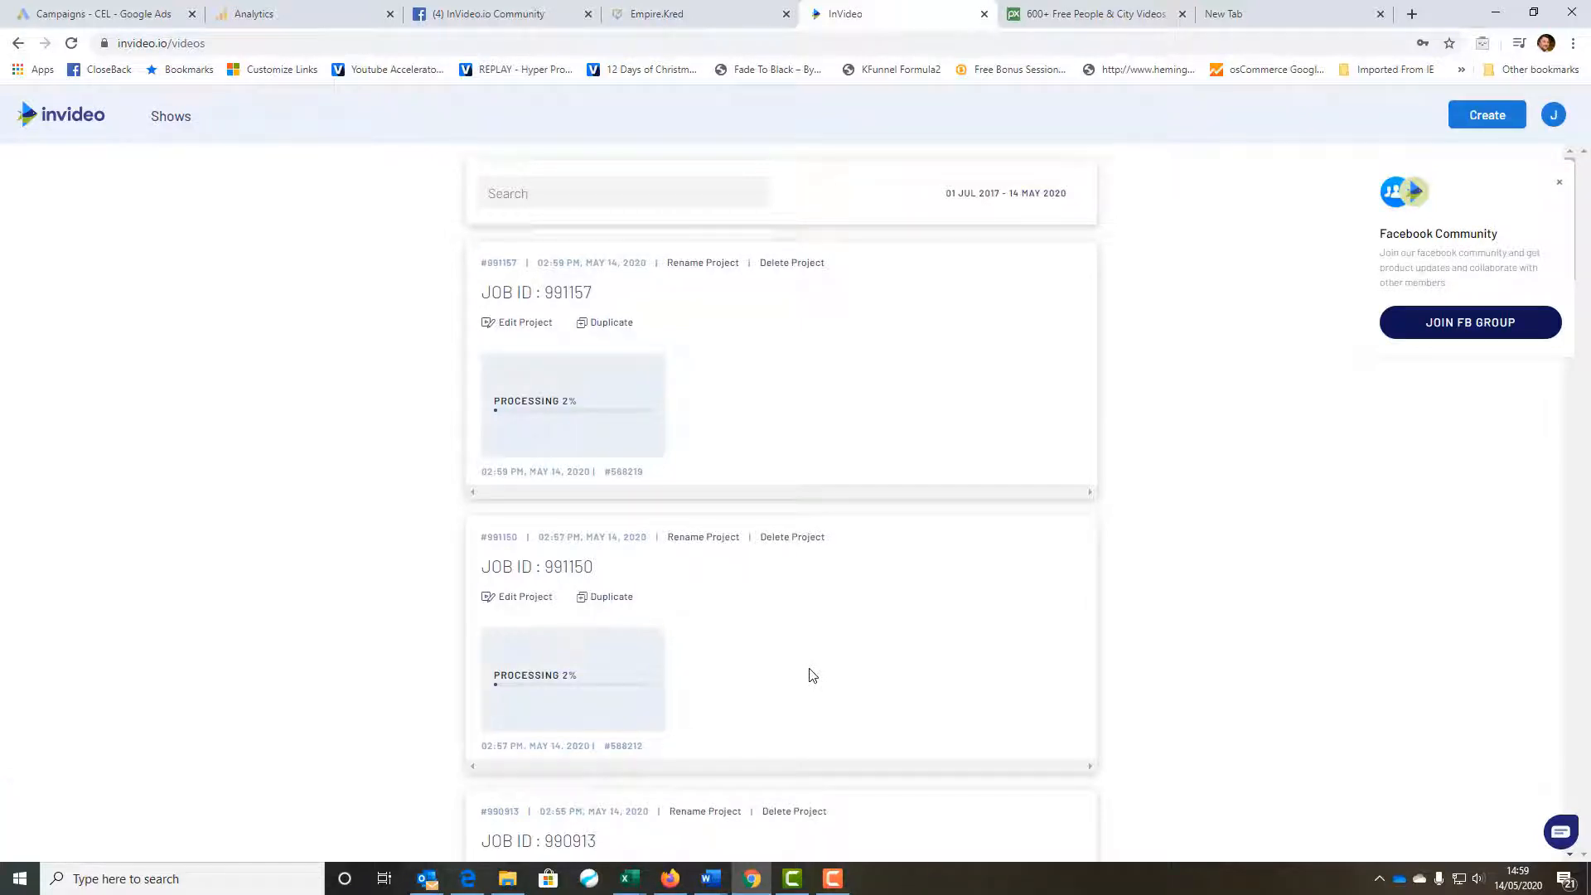
pyautogui.scroll(-3, 337, 630)
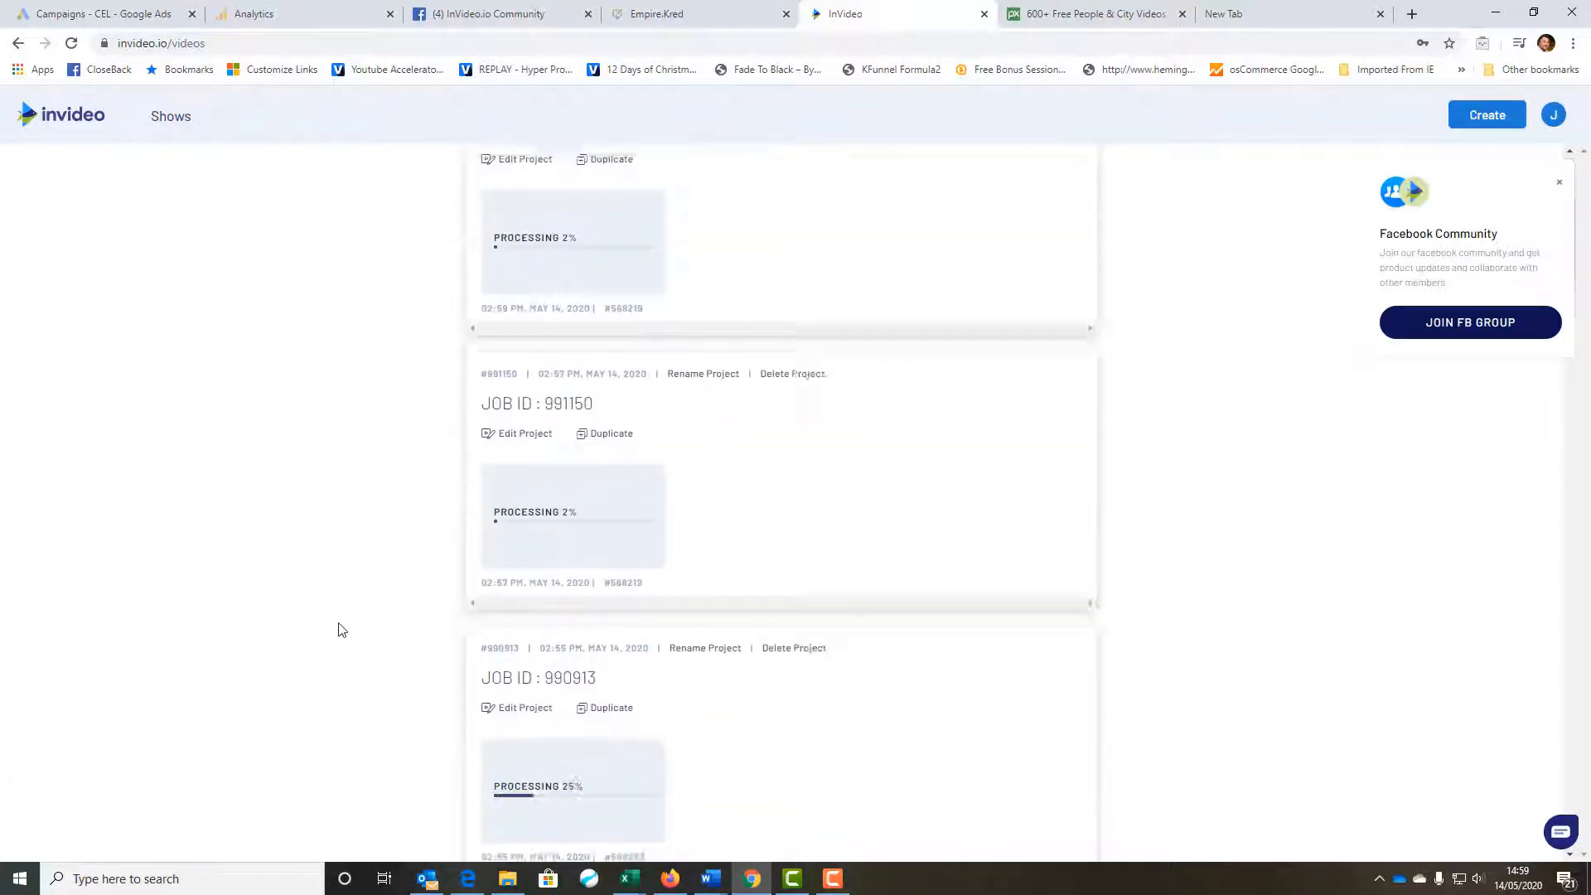
# - Return to the template gallery and start a new blank project with the Wide 16:9 dimension
pyautogui.scroll(3, 338, 629)
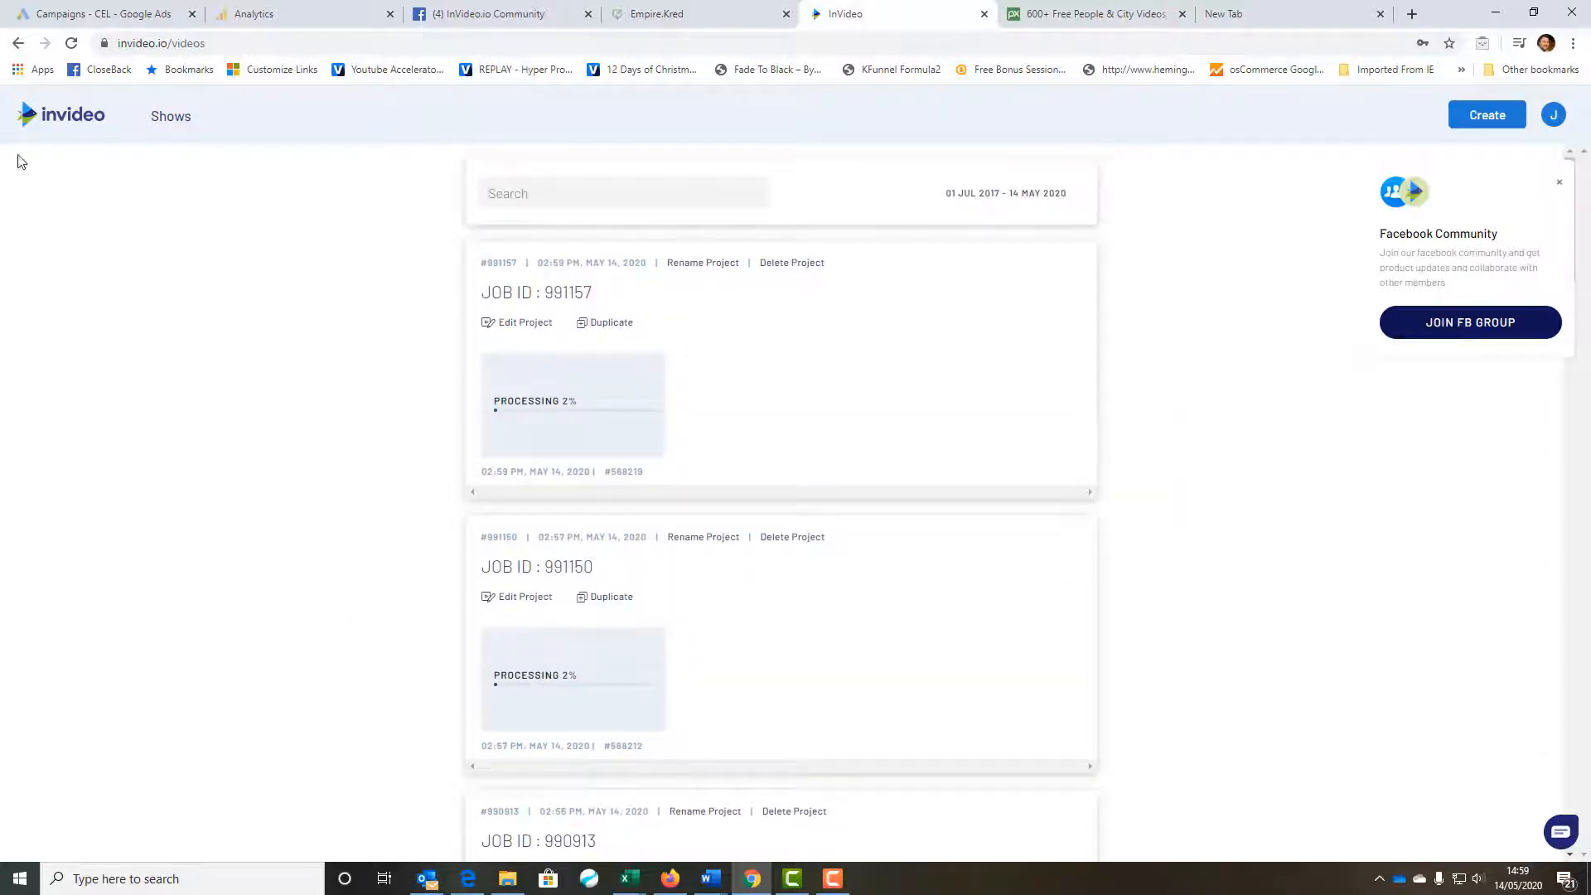
pyautogui.click(29, 117)
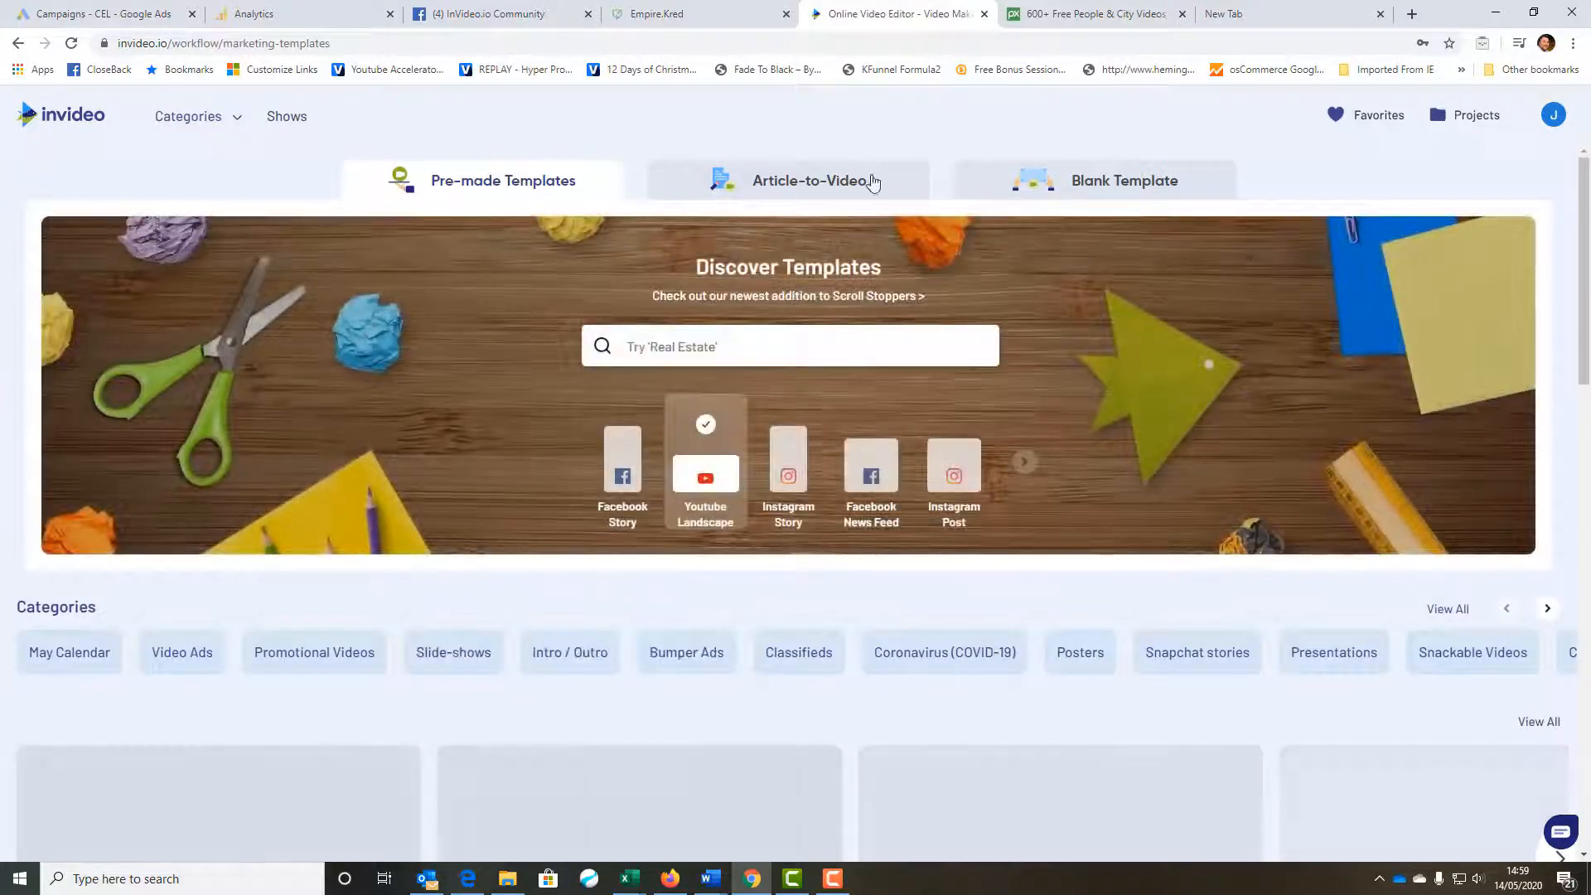
pyautogui.click(1053, 189)
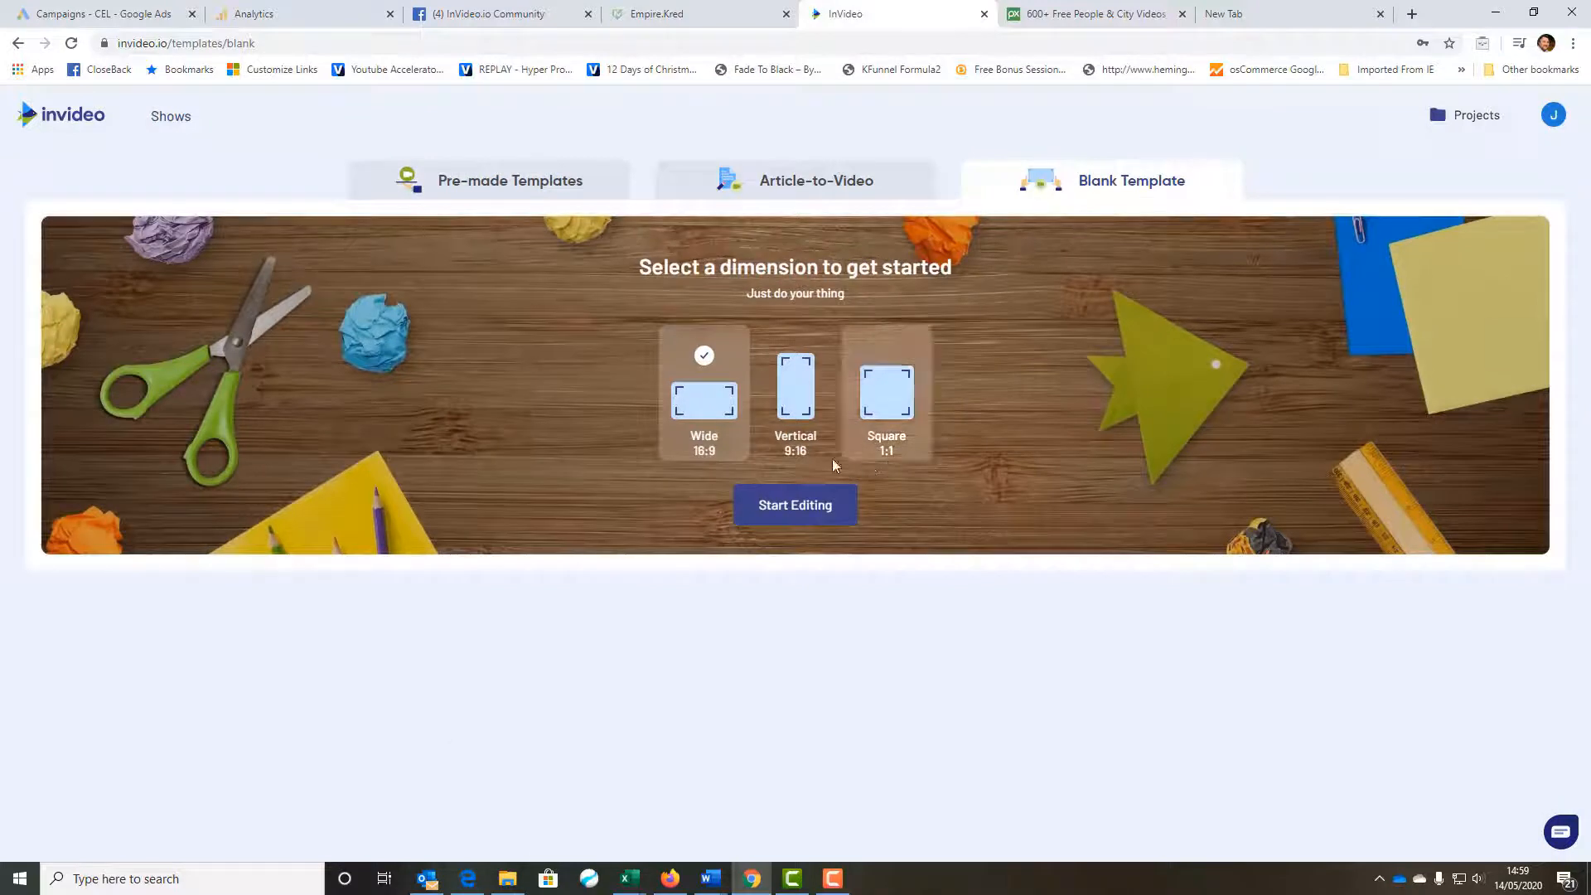
pyautogui.click(794, 513)
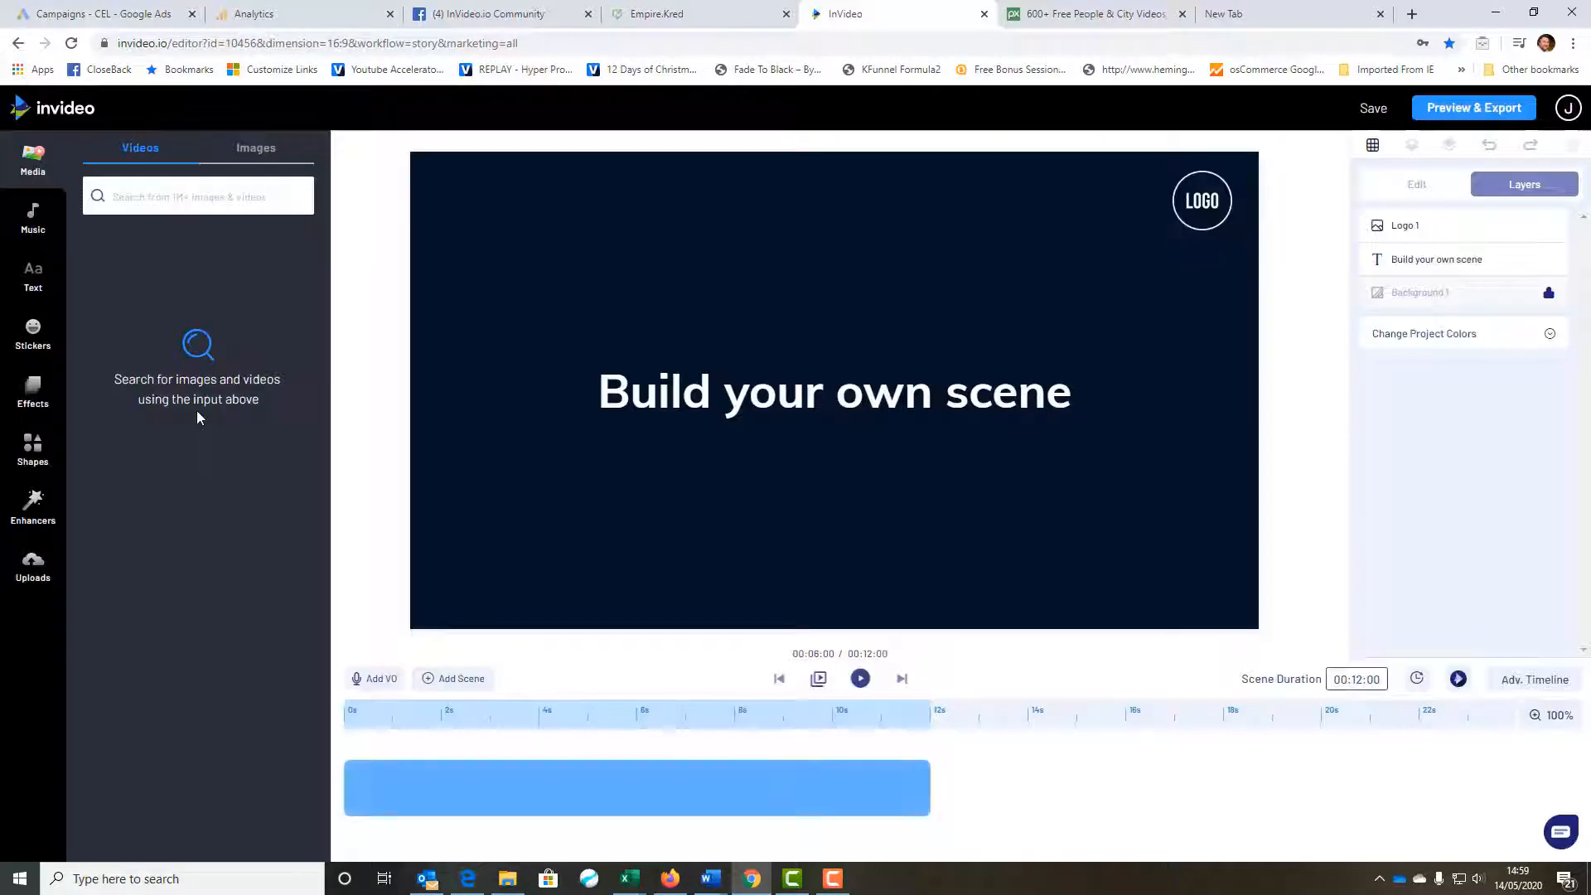
# - Delete the "Build your own scene" text and the logo placeholder from the blank scene
pyautogui.click(613, 403)
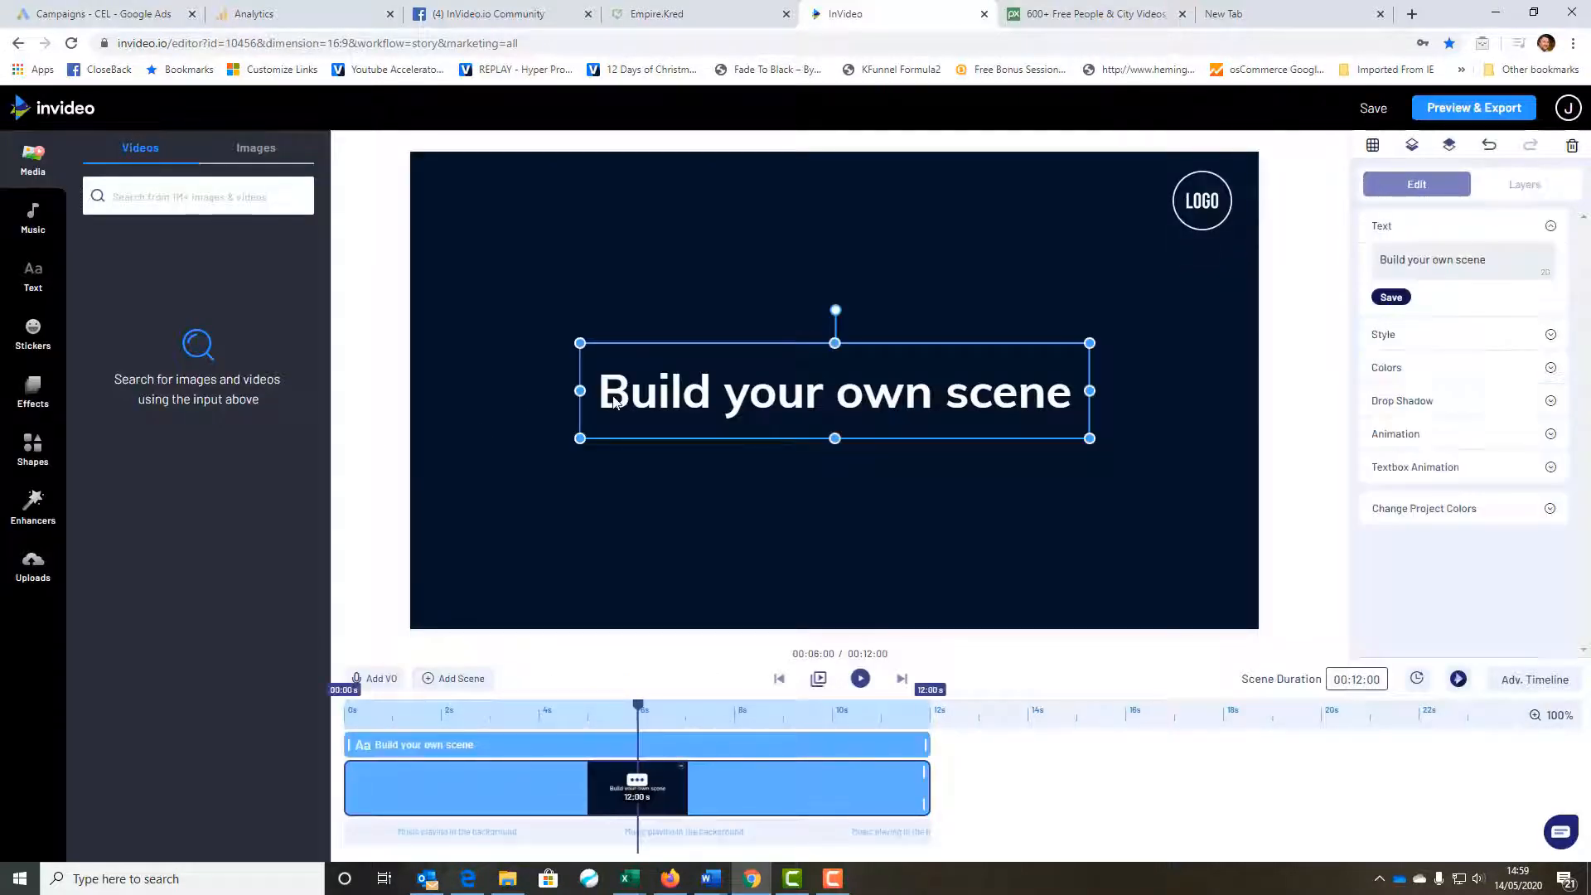
pyautogui.press('Delete')
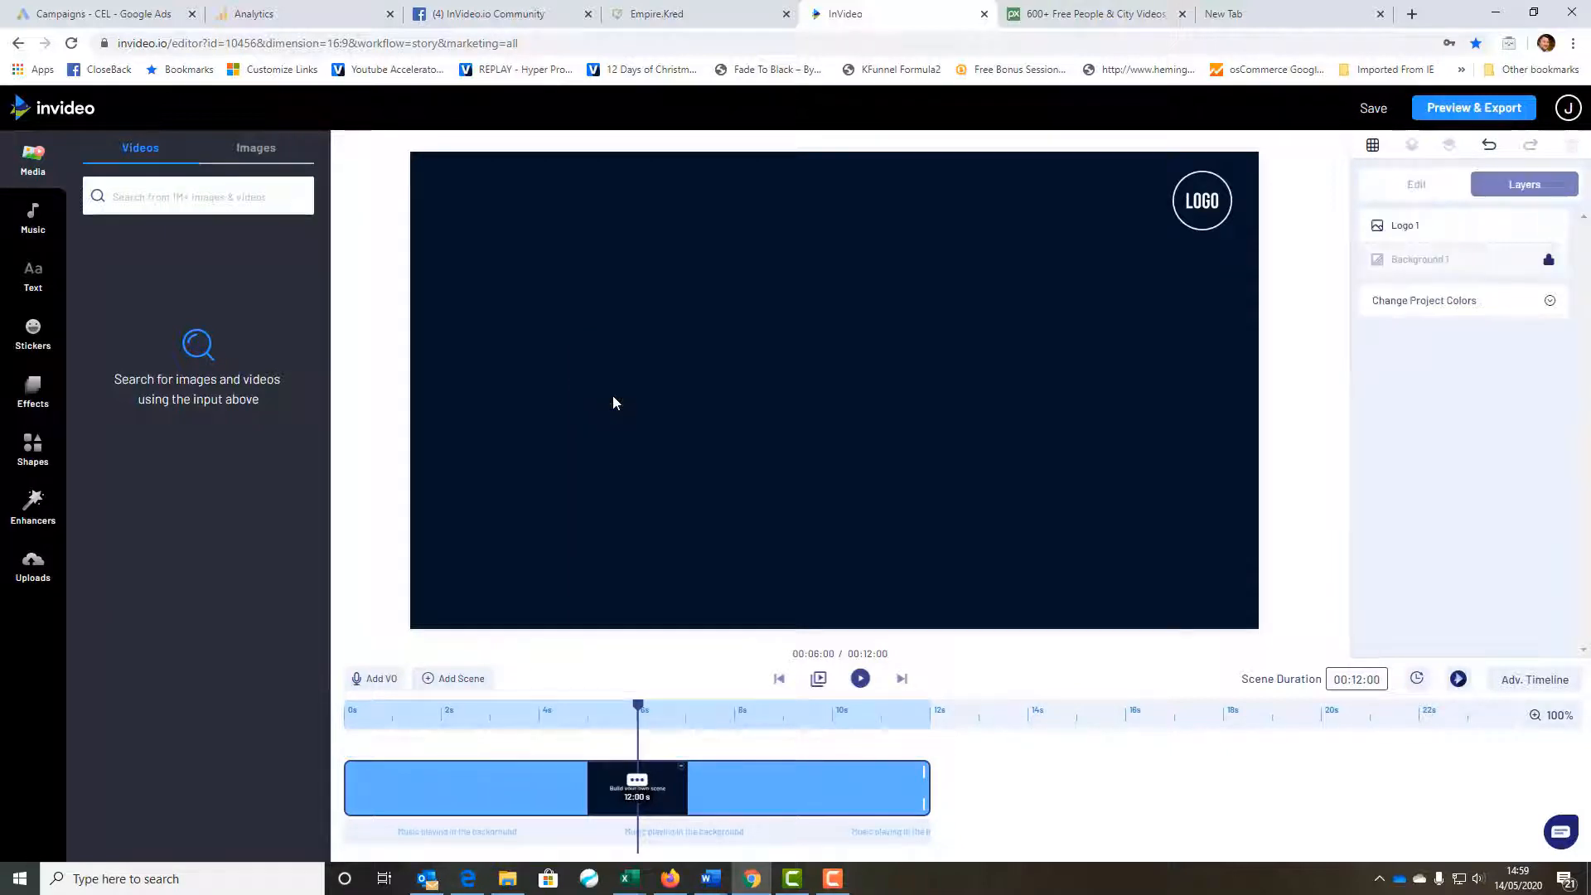
pyautogui.click(1211, 207)
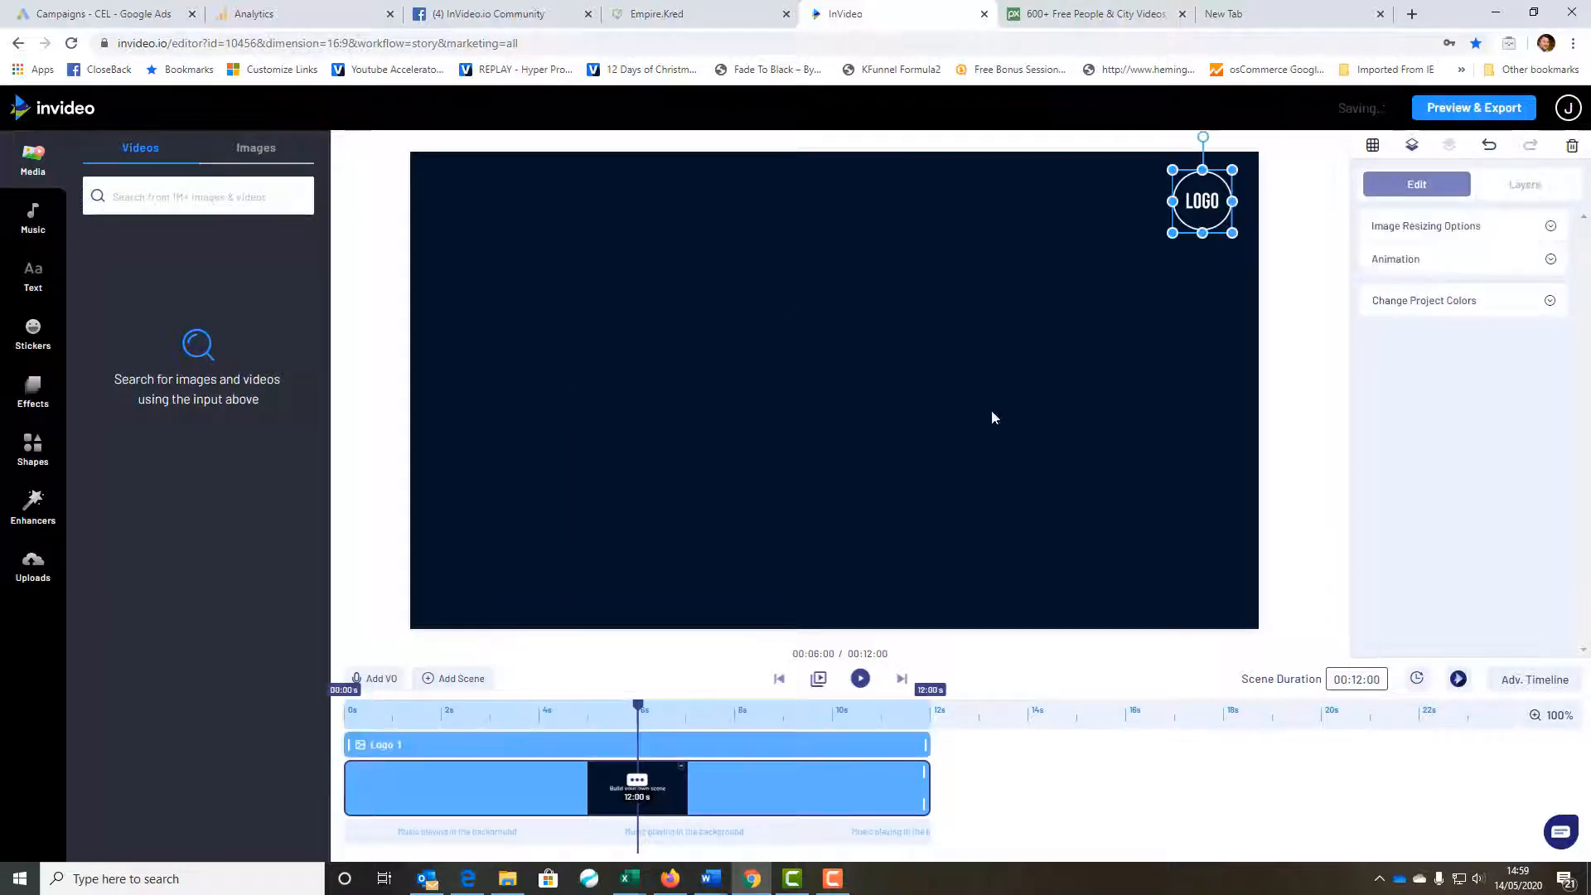
pyautogui.press('Delete')
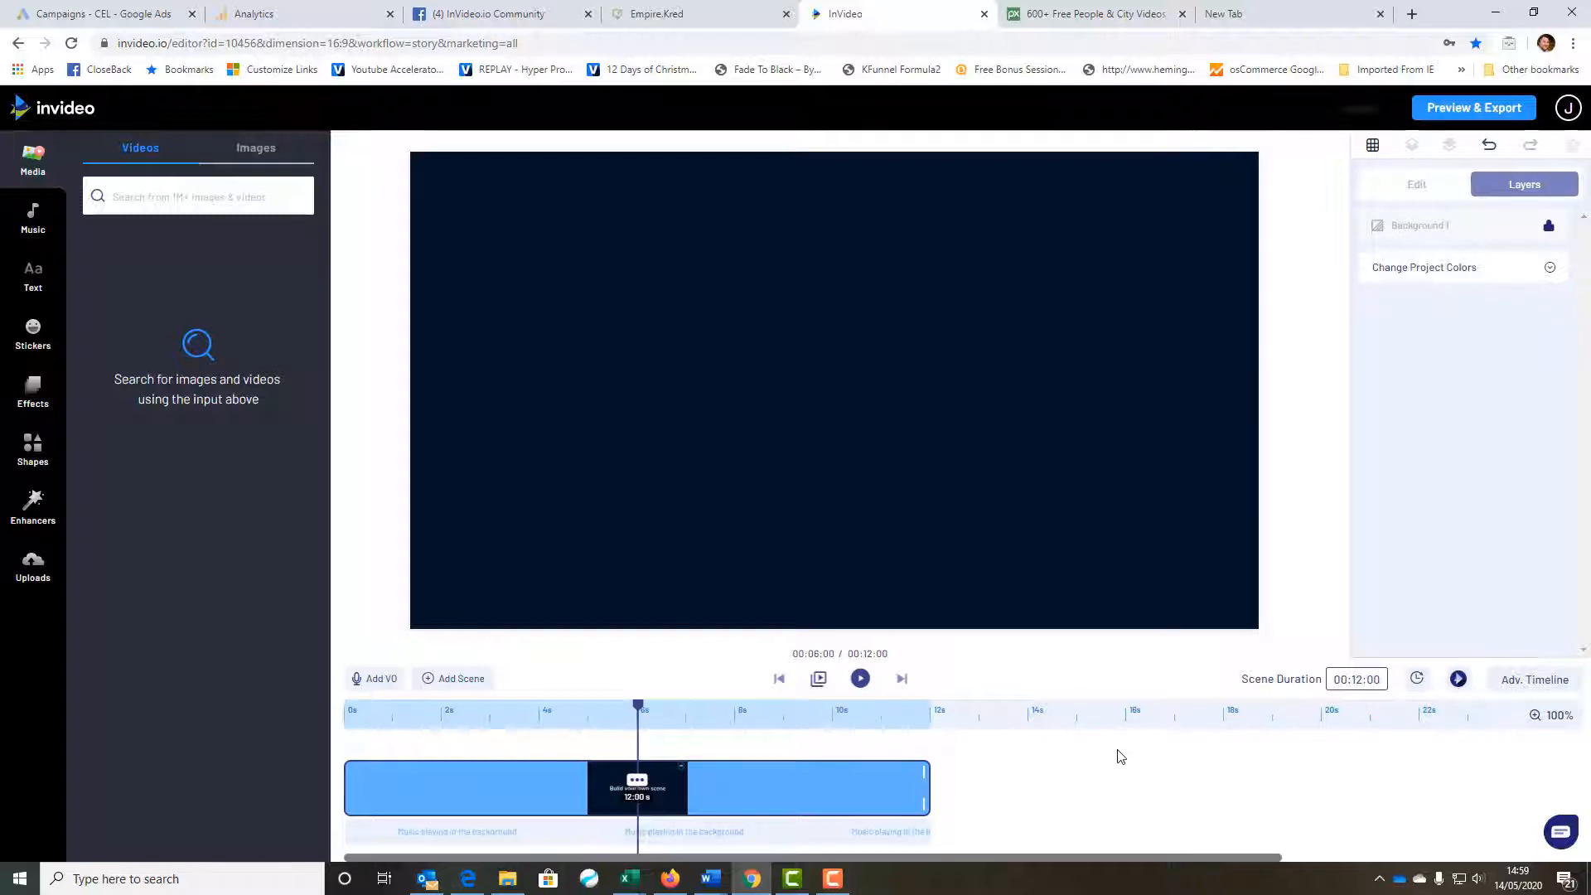
# - Set the duration of the empty scene to one minute
pyautogui.click(1364, 680)
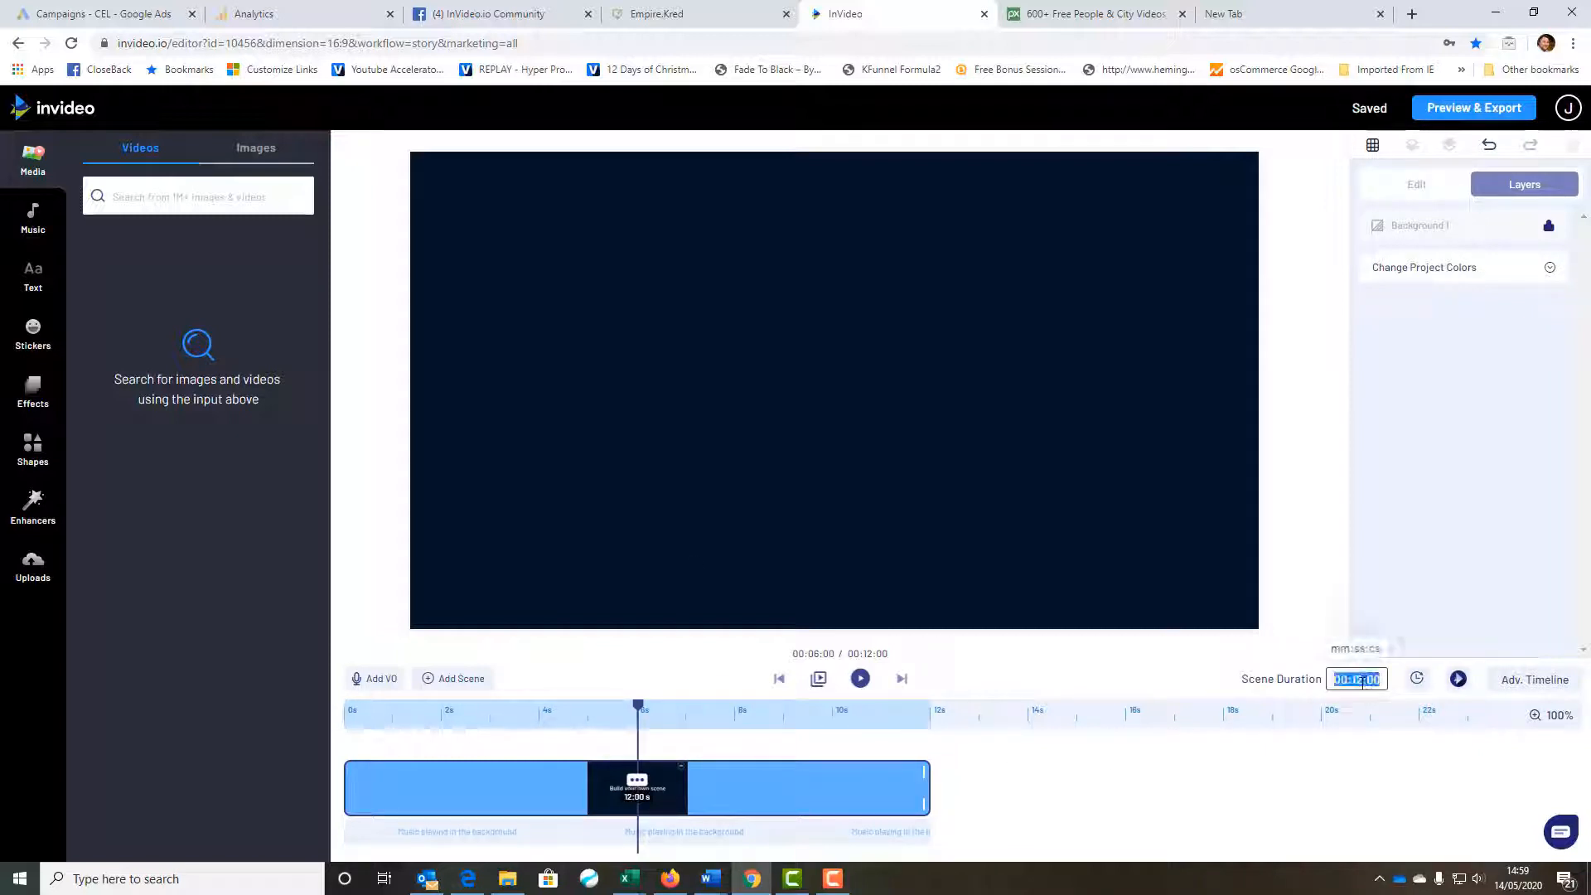
pyautogui.click(1362, 681)
pyautogui.press('BackSpace')
pyautogui.press('Return')
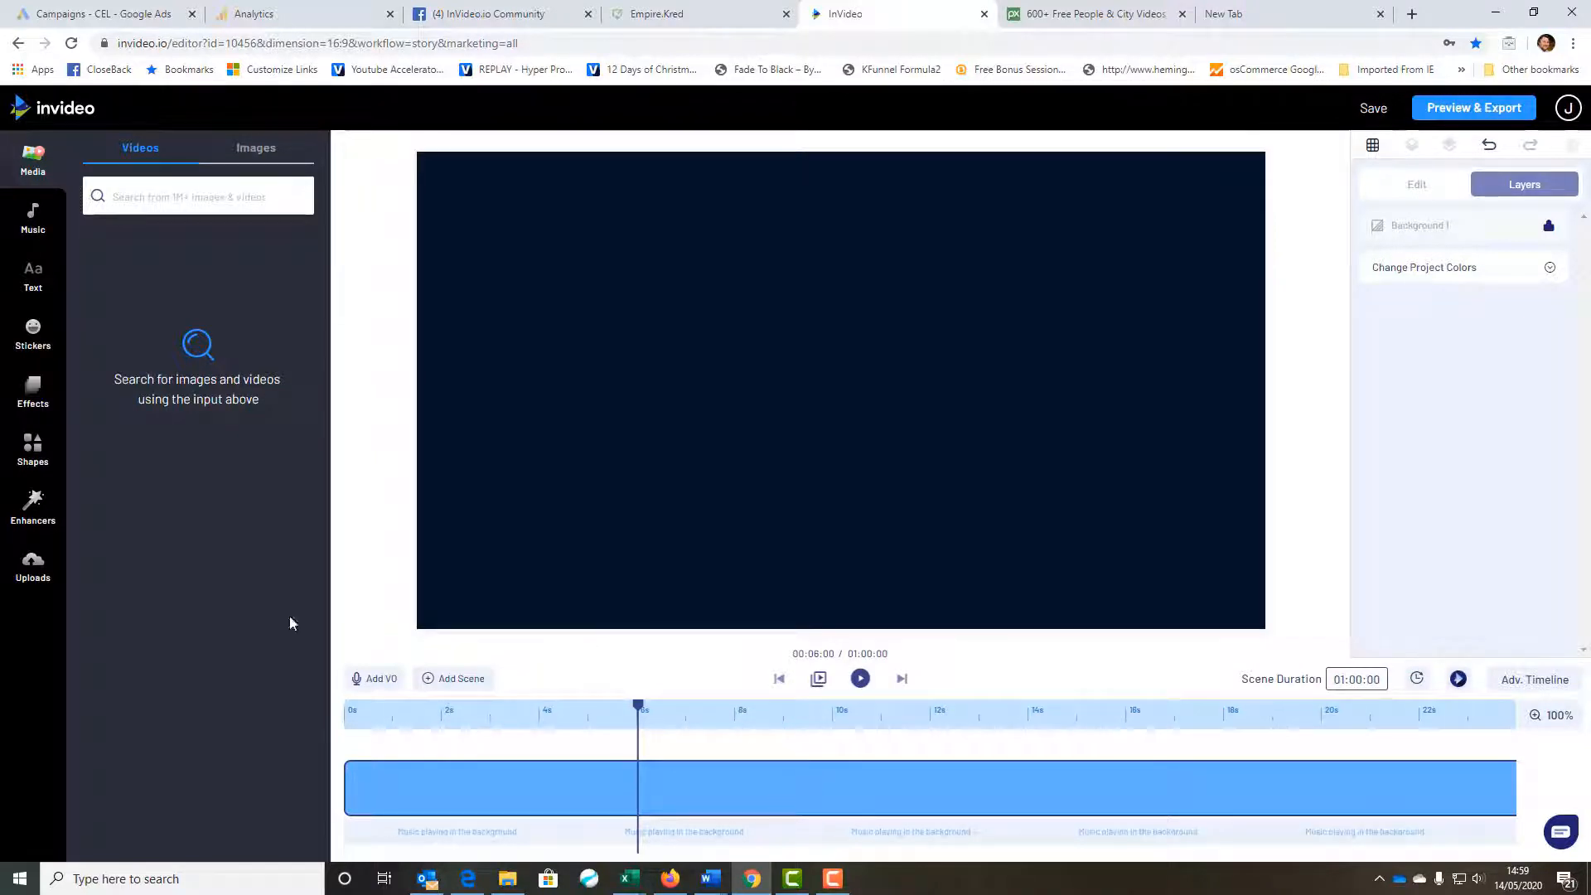
# - Place the uploaded underwater cave clip across the whole scene and lower its background music volume to 0%
pyautogui.click(31, 560)
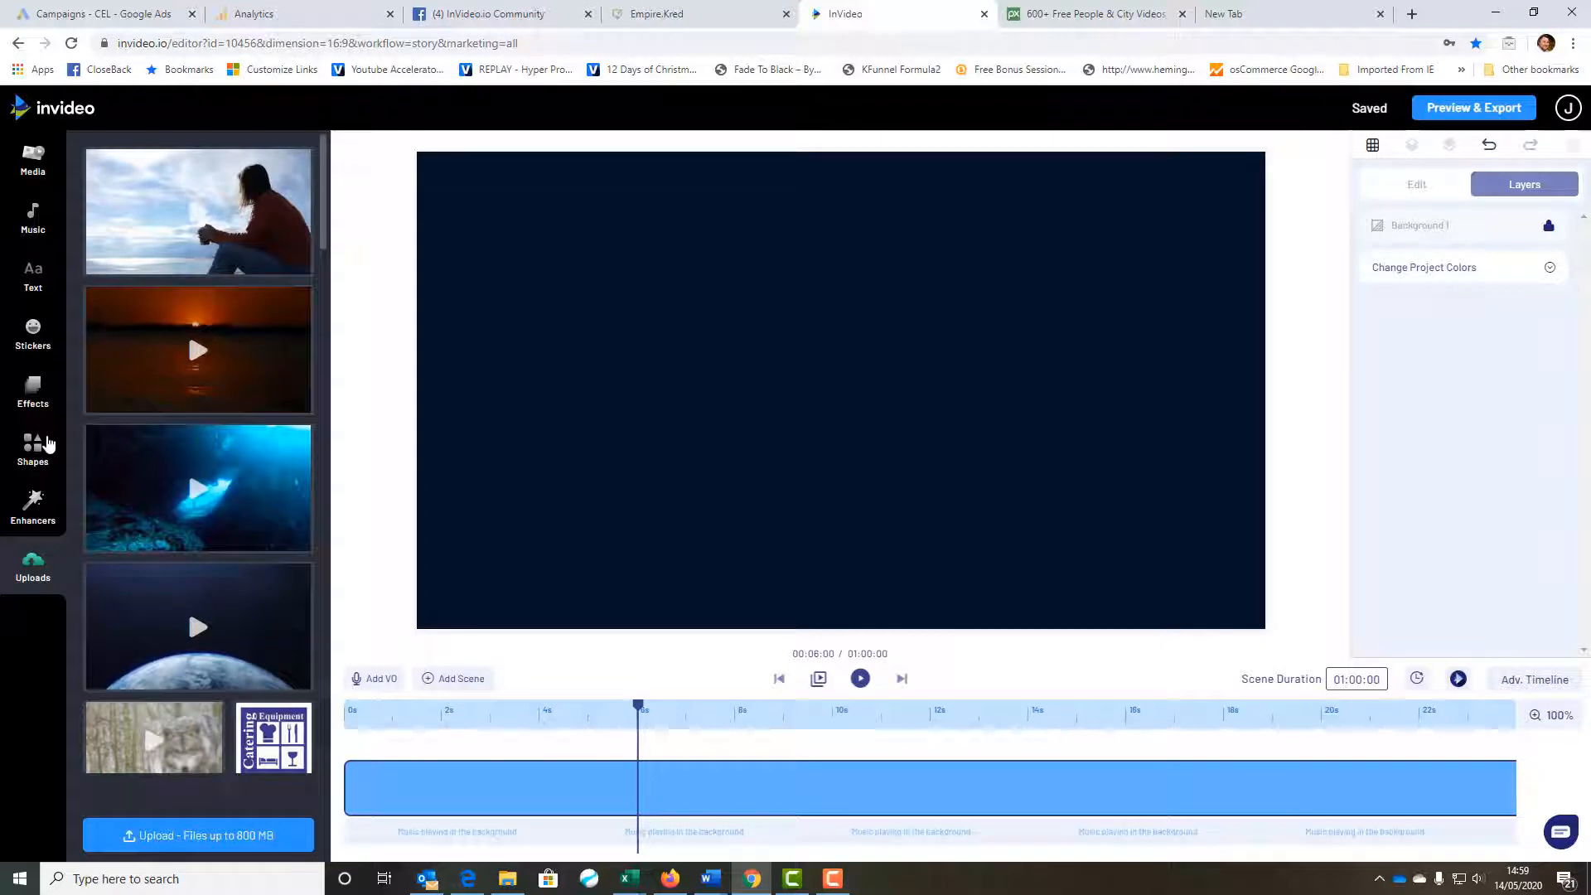
pyautogui.moveTo(158, 490); pyautogui.dragTo(817, 417)
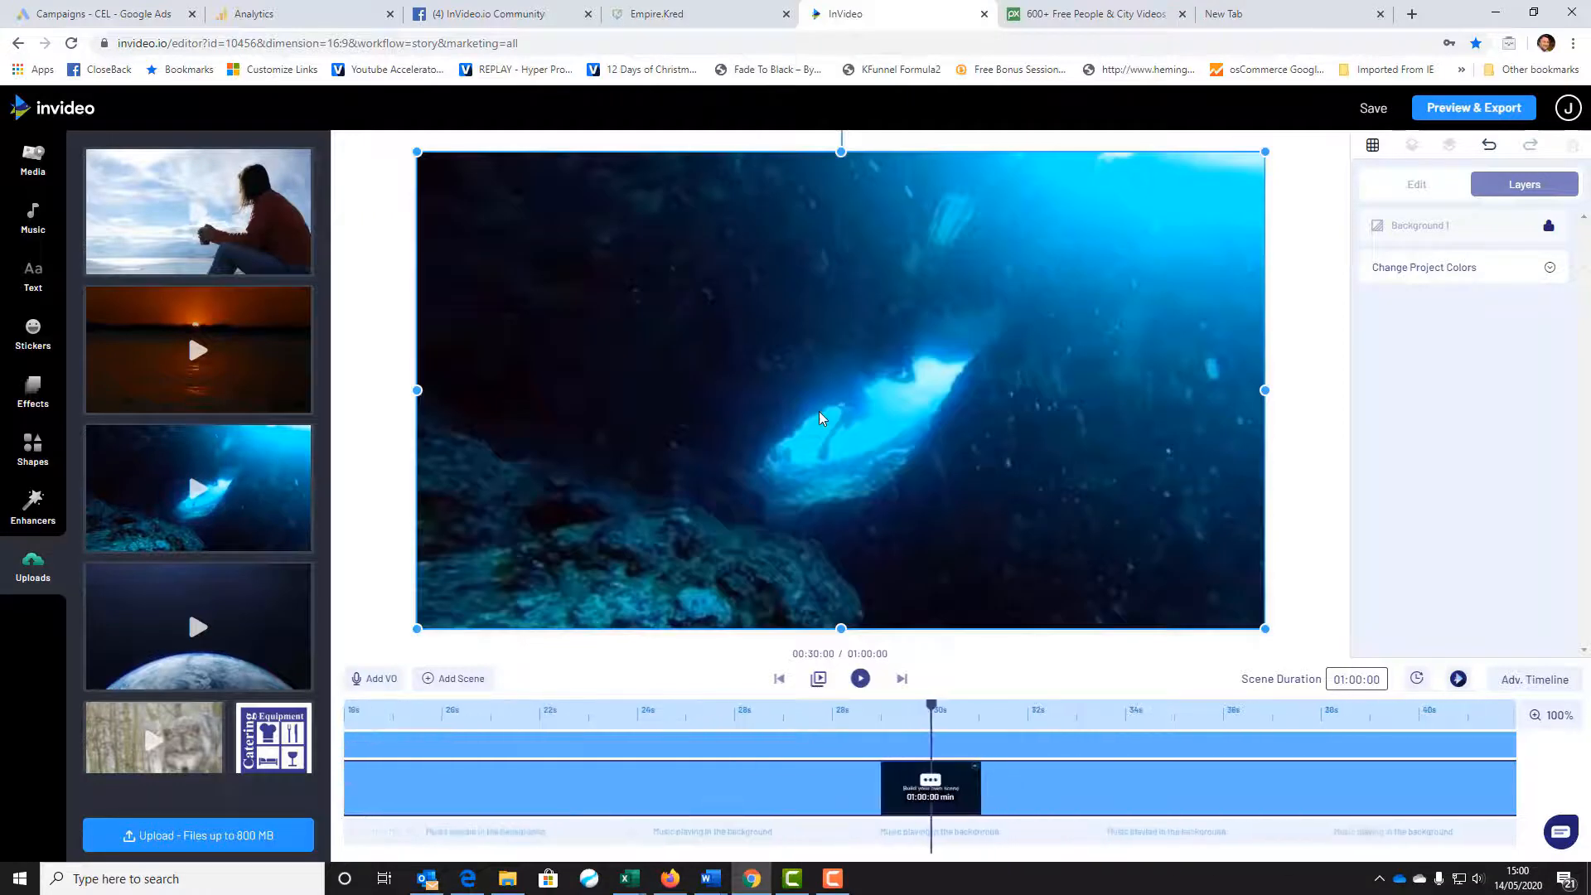
pyautogui.click(1180, 343)
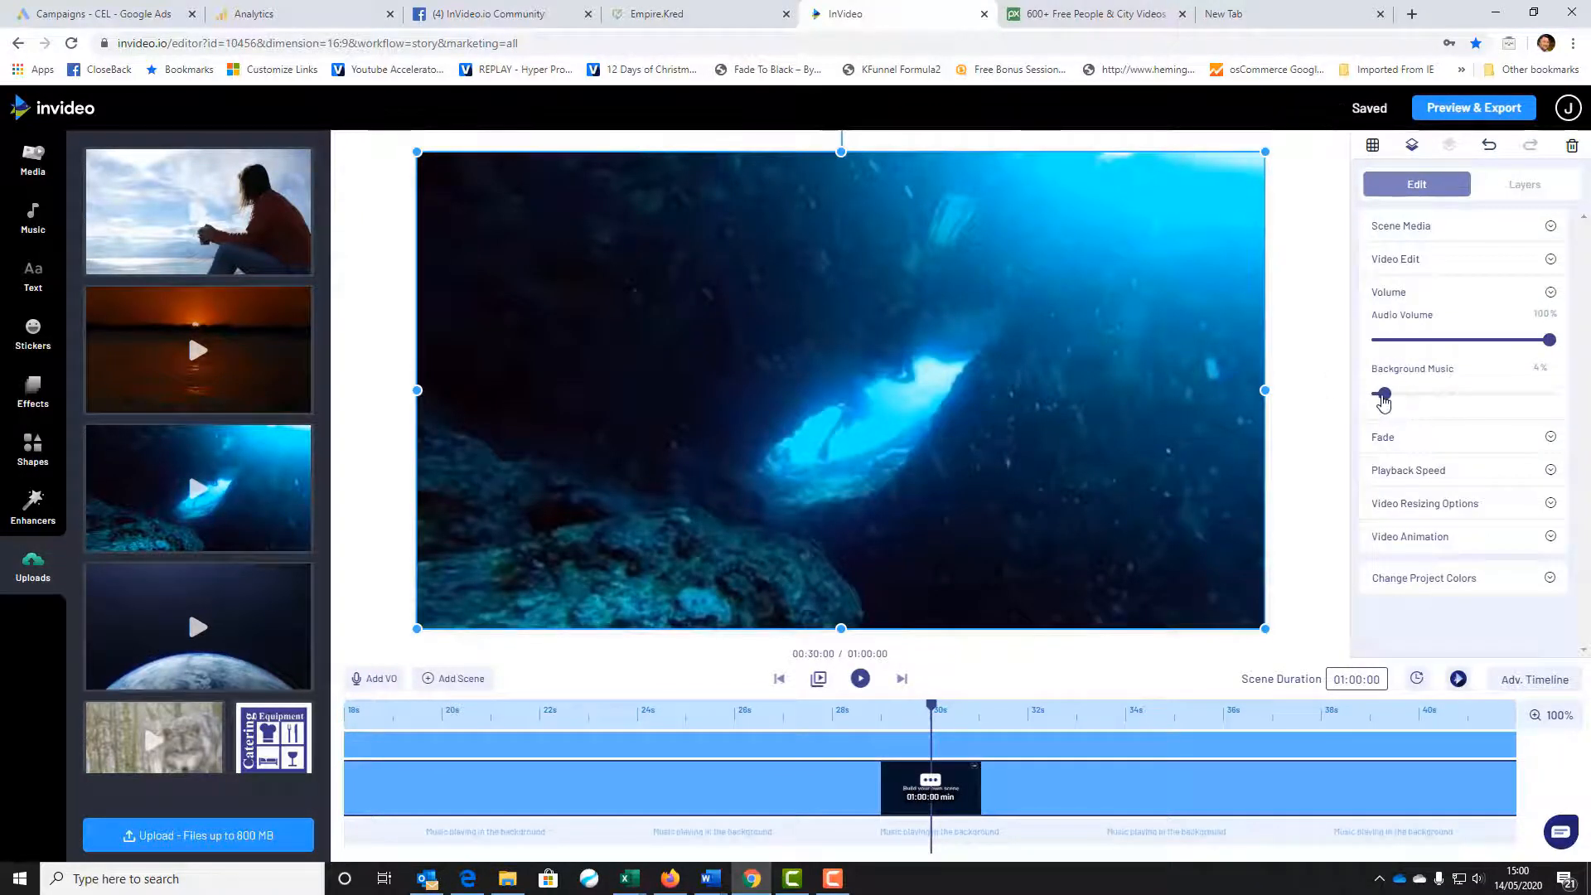
pyautogui.moveTo(1382, 394); pyautogui.dragTo(1378, 396)
# - Preview the underwater video, export it and check the progress of the processing projects
pyautogui.click(1457, 110)
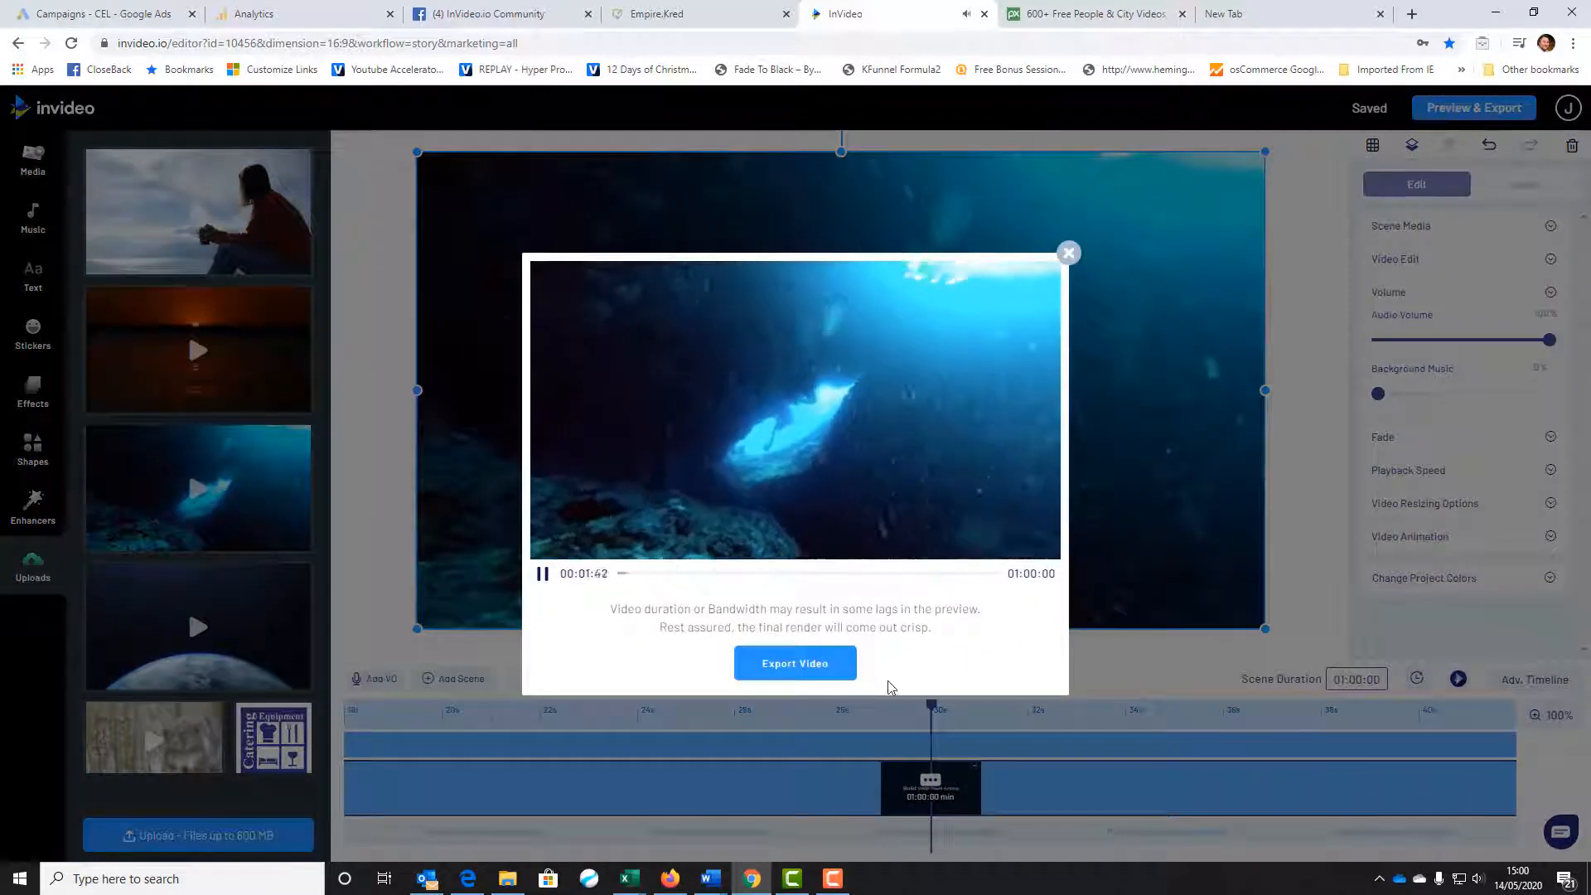
pyautogui.click(812, 672)
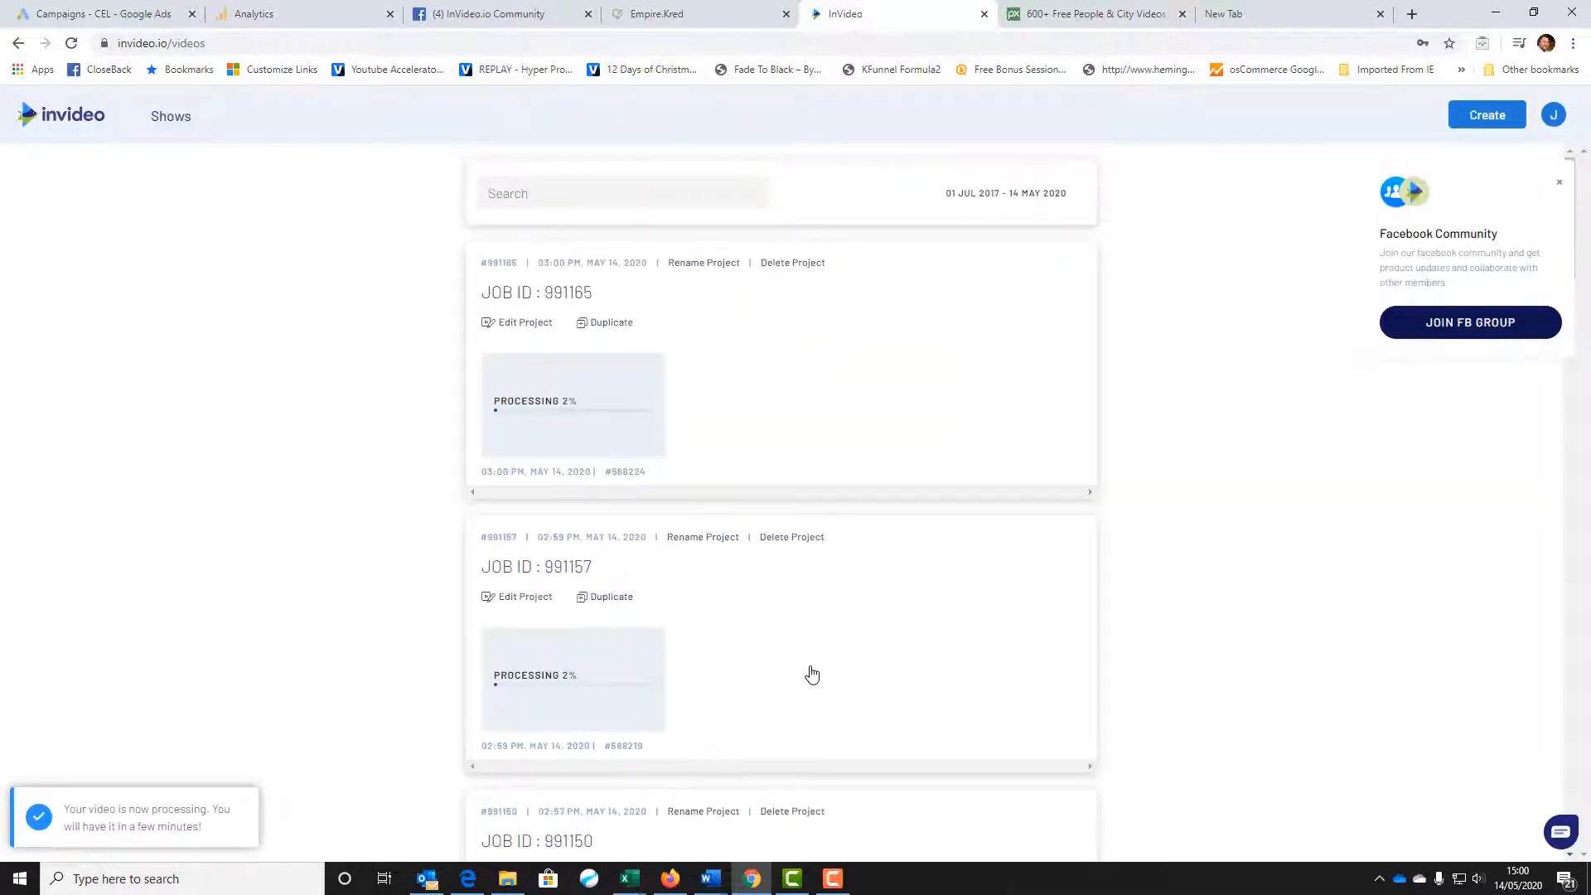
pyautogui.scroll(-8, 166, 505)
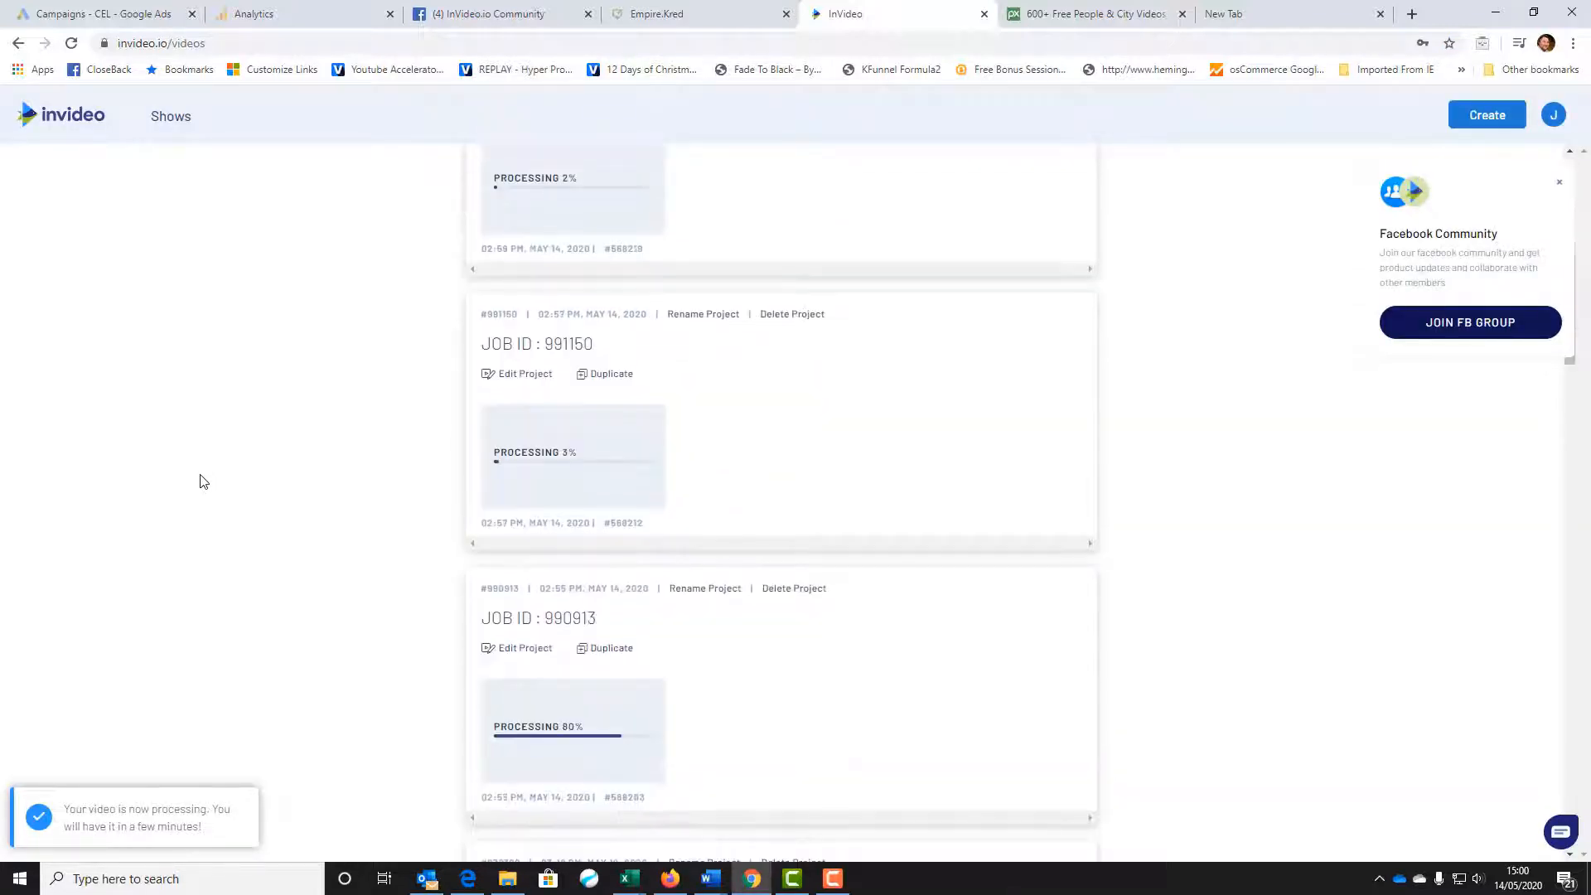
pyautogui.scroll(8, 180, 494)
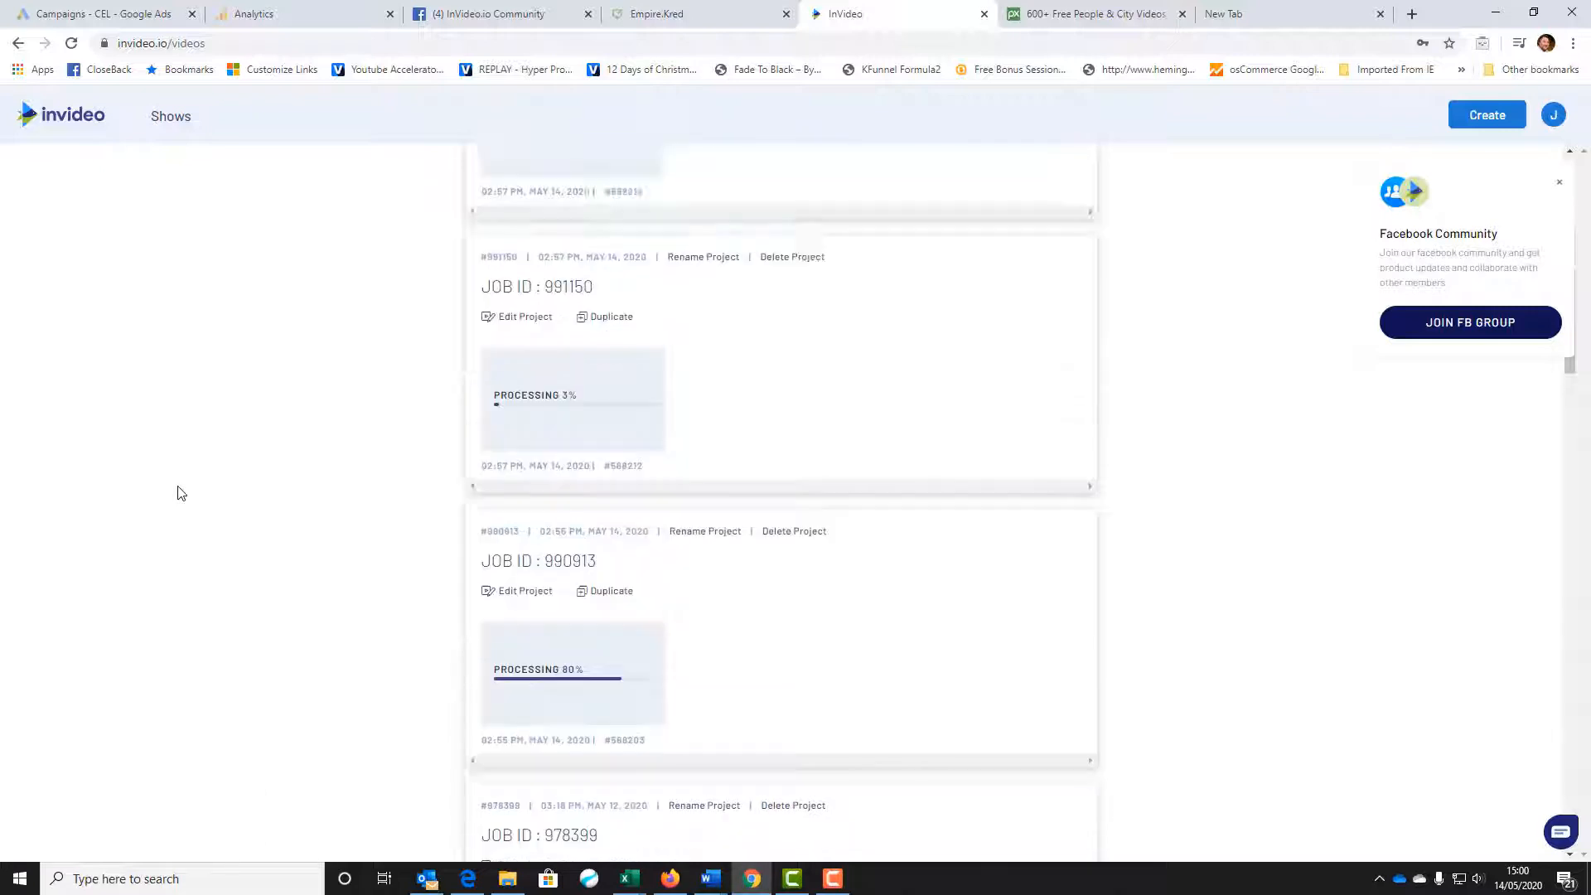
# - Leave the project list and start another blank Wide 16:9 project
pyautogui.click(39, 118)
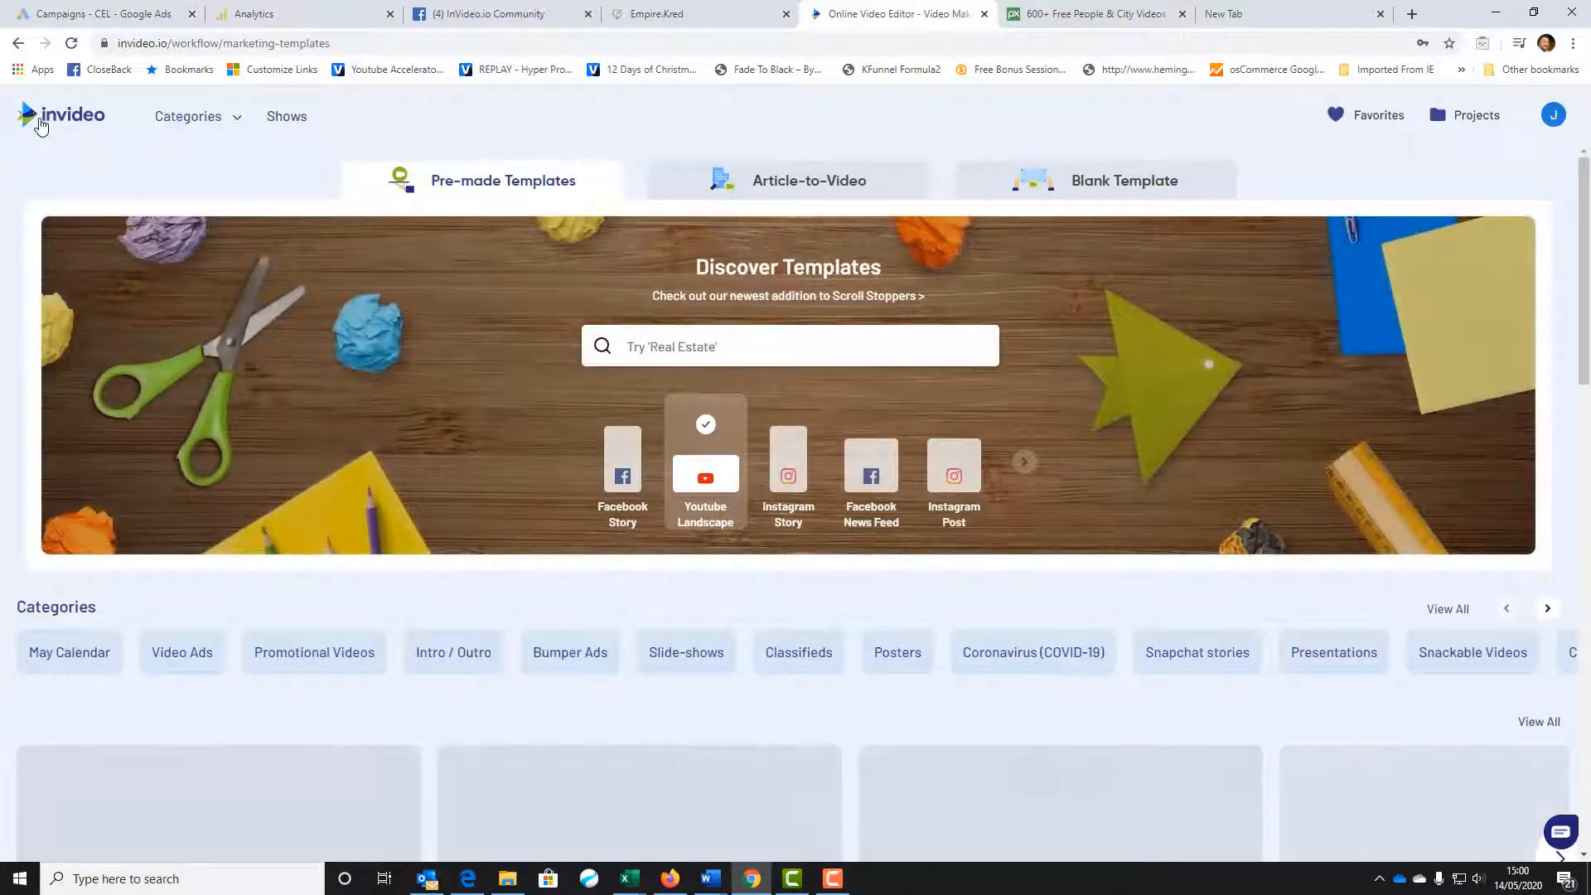
pyautogui.click(1075, 180)
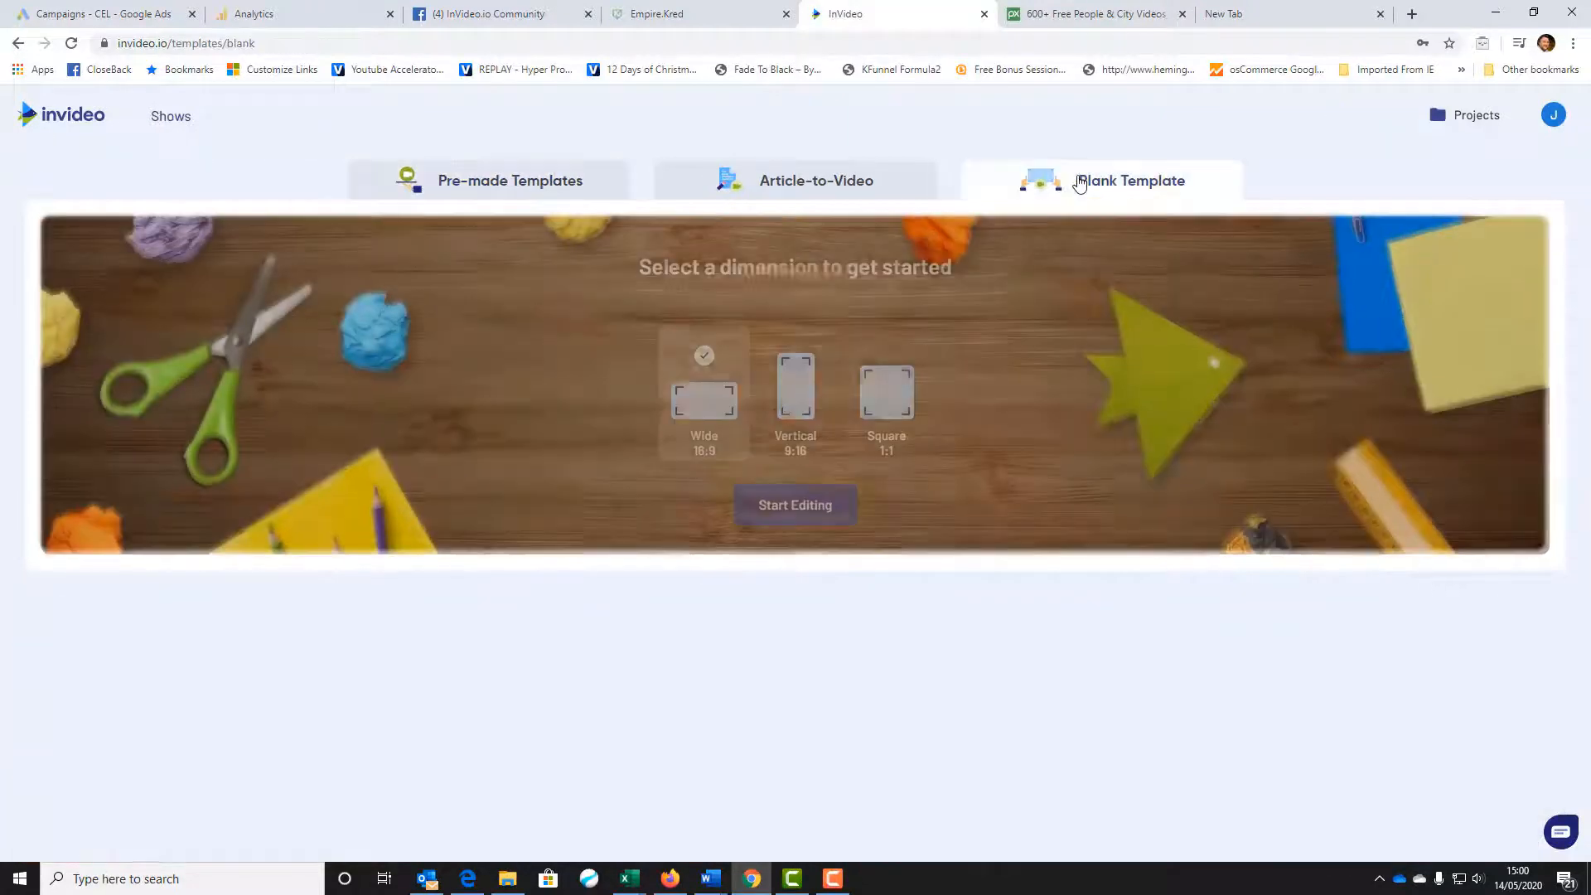
pyautogui.click(775, 519)
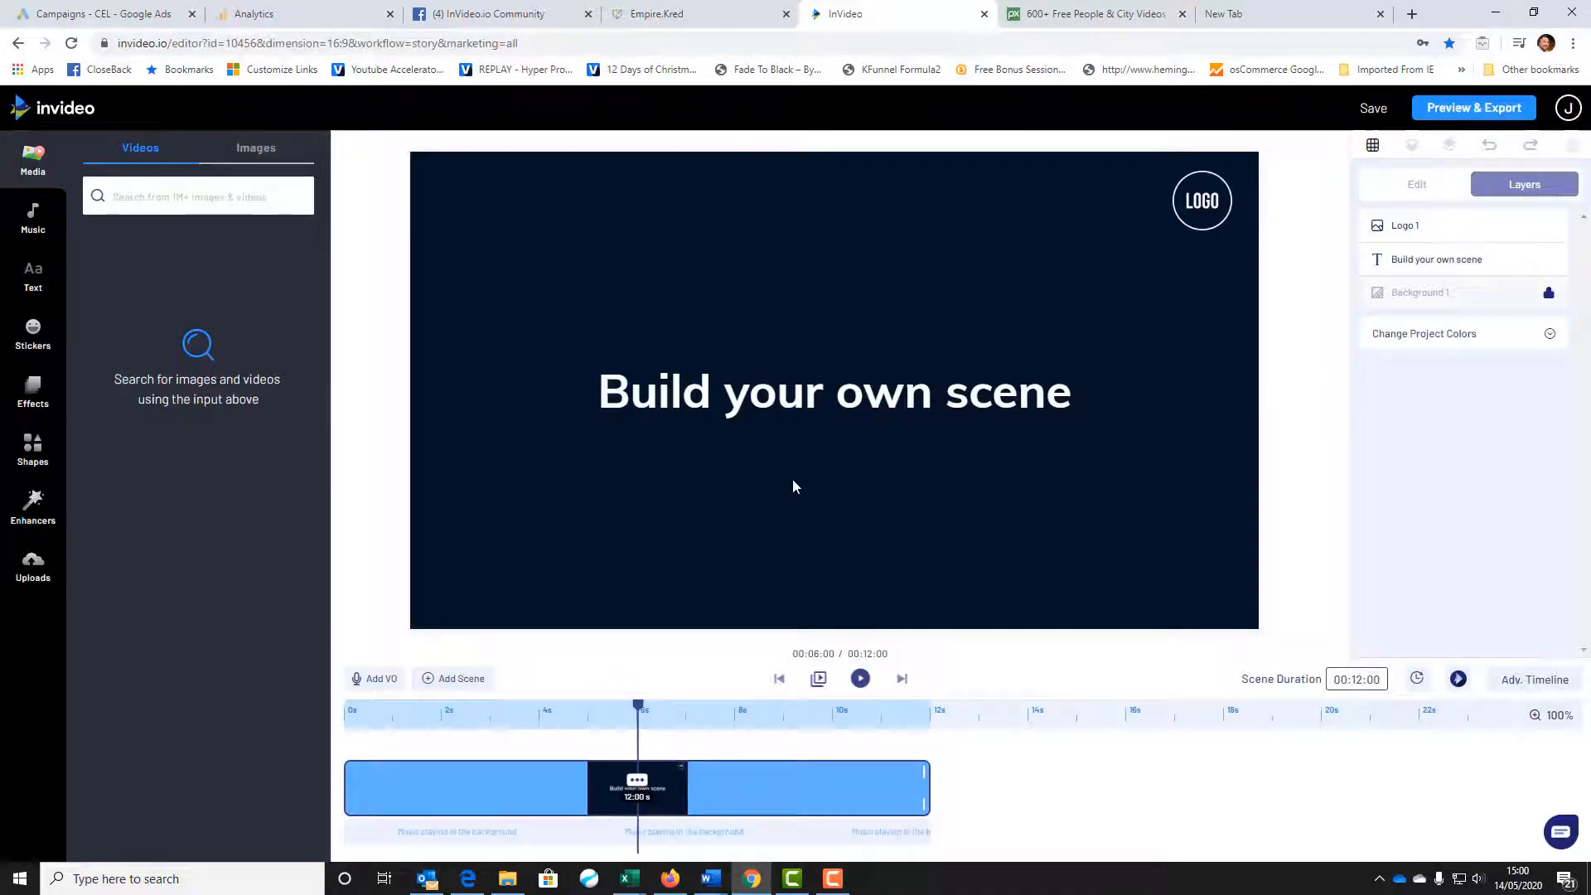
# - Remove the placeholder heading and the logo from the new project's scene
pyautogui.click(826, 397)
pyautogui.press('Delete')
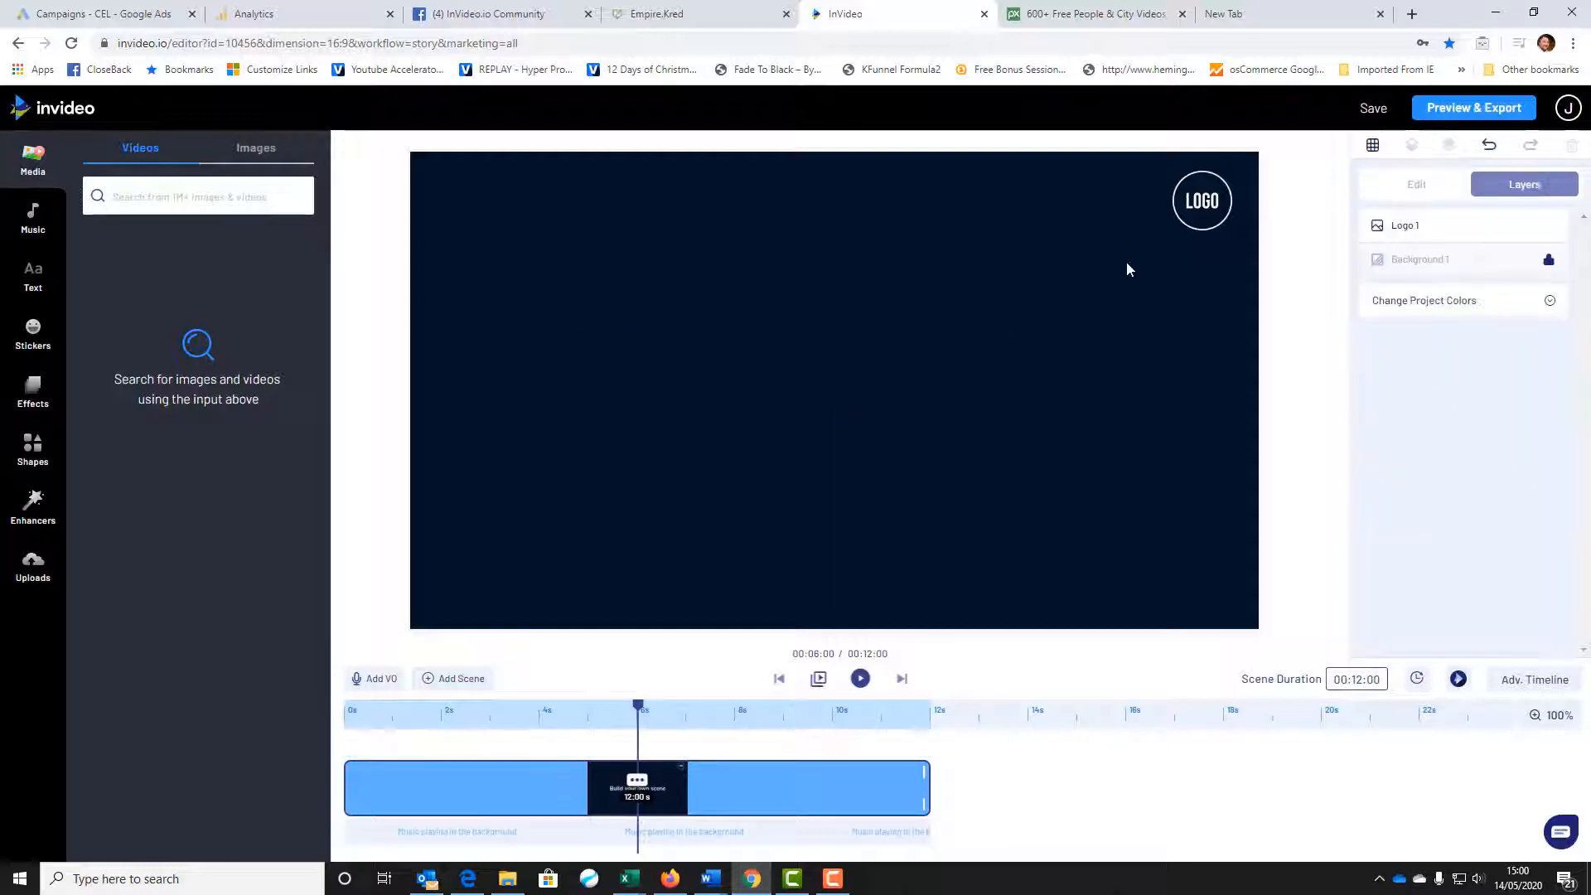
pyautogui.click(1199, 203)
pyautogui.press('Delete')
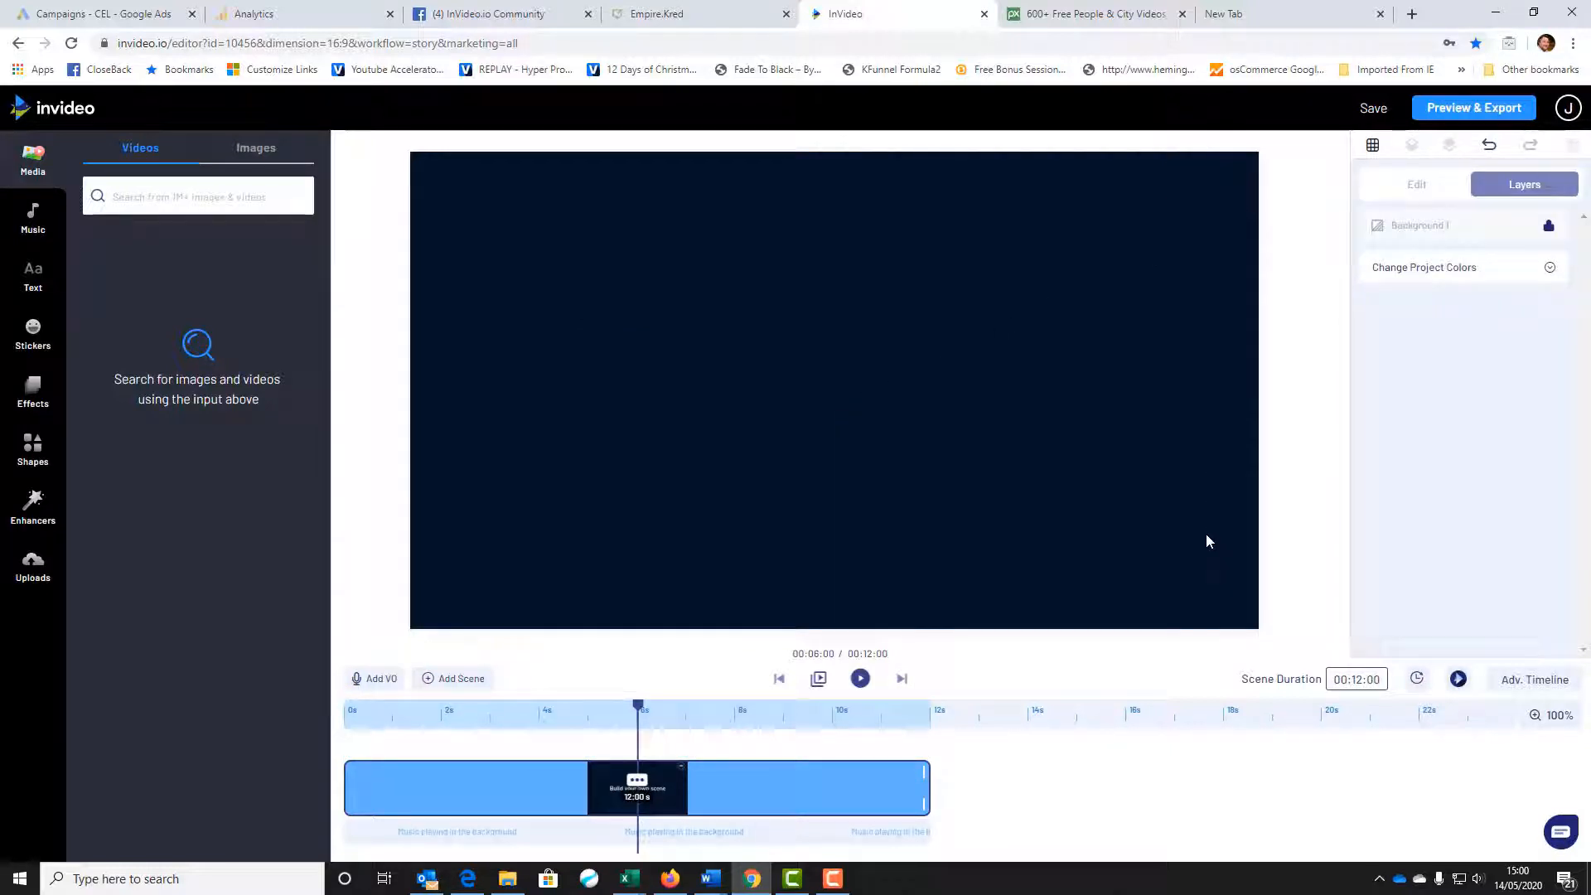
# - Change the new scene's duration to 60 seconds
pyautogui.click(1357, 683)
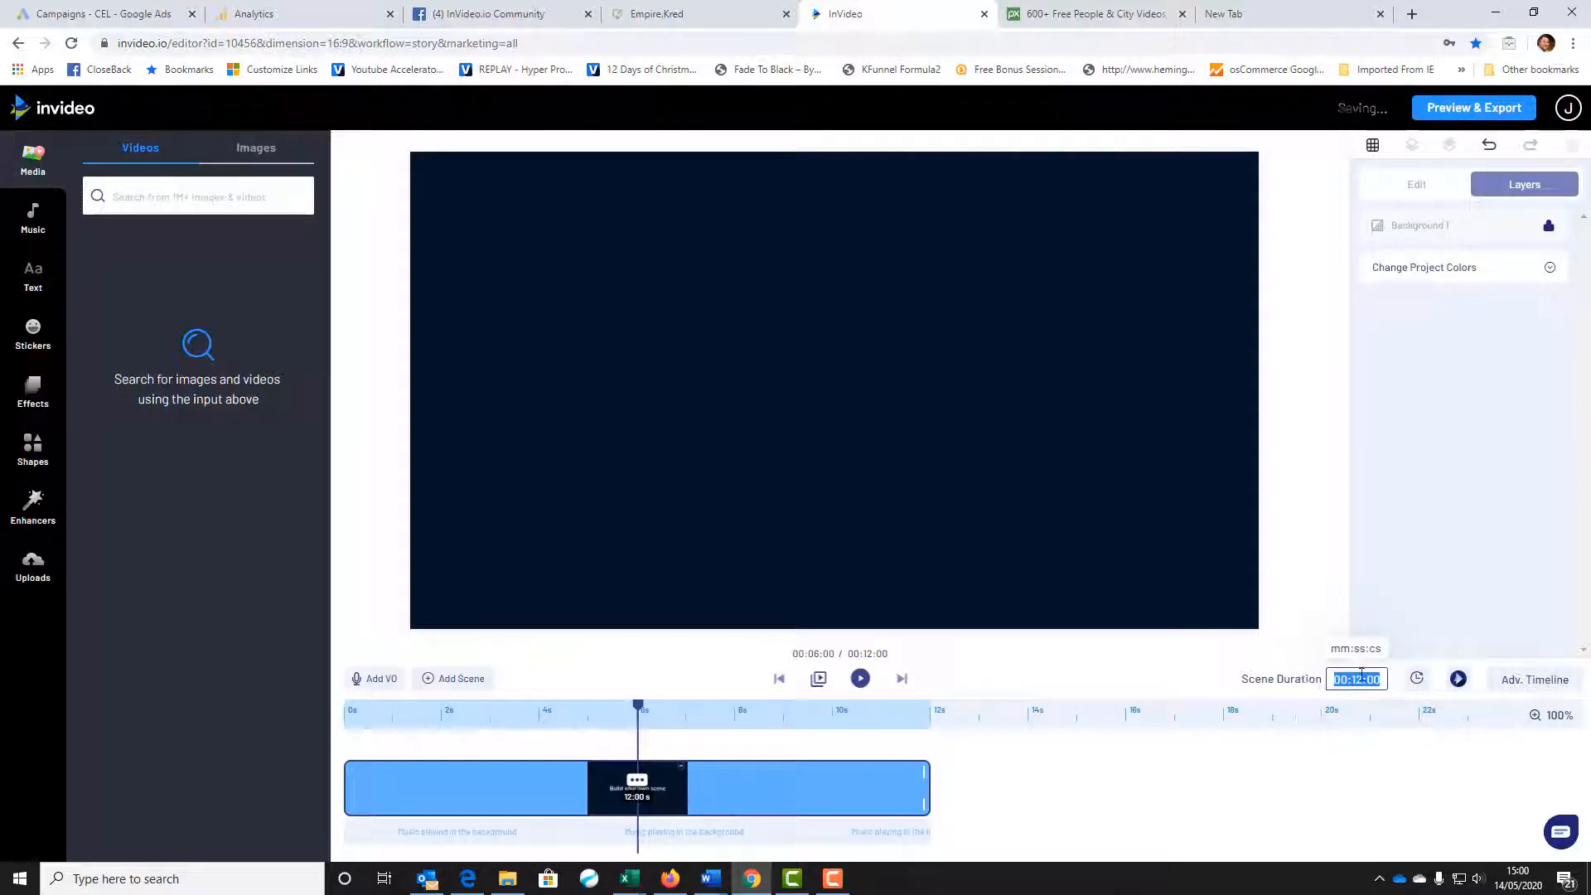
pyautogui.click(1362, 681)
pyautogui.press('BackSpace')
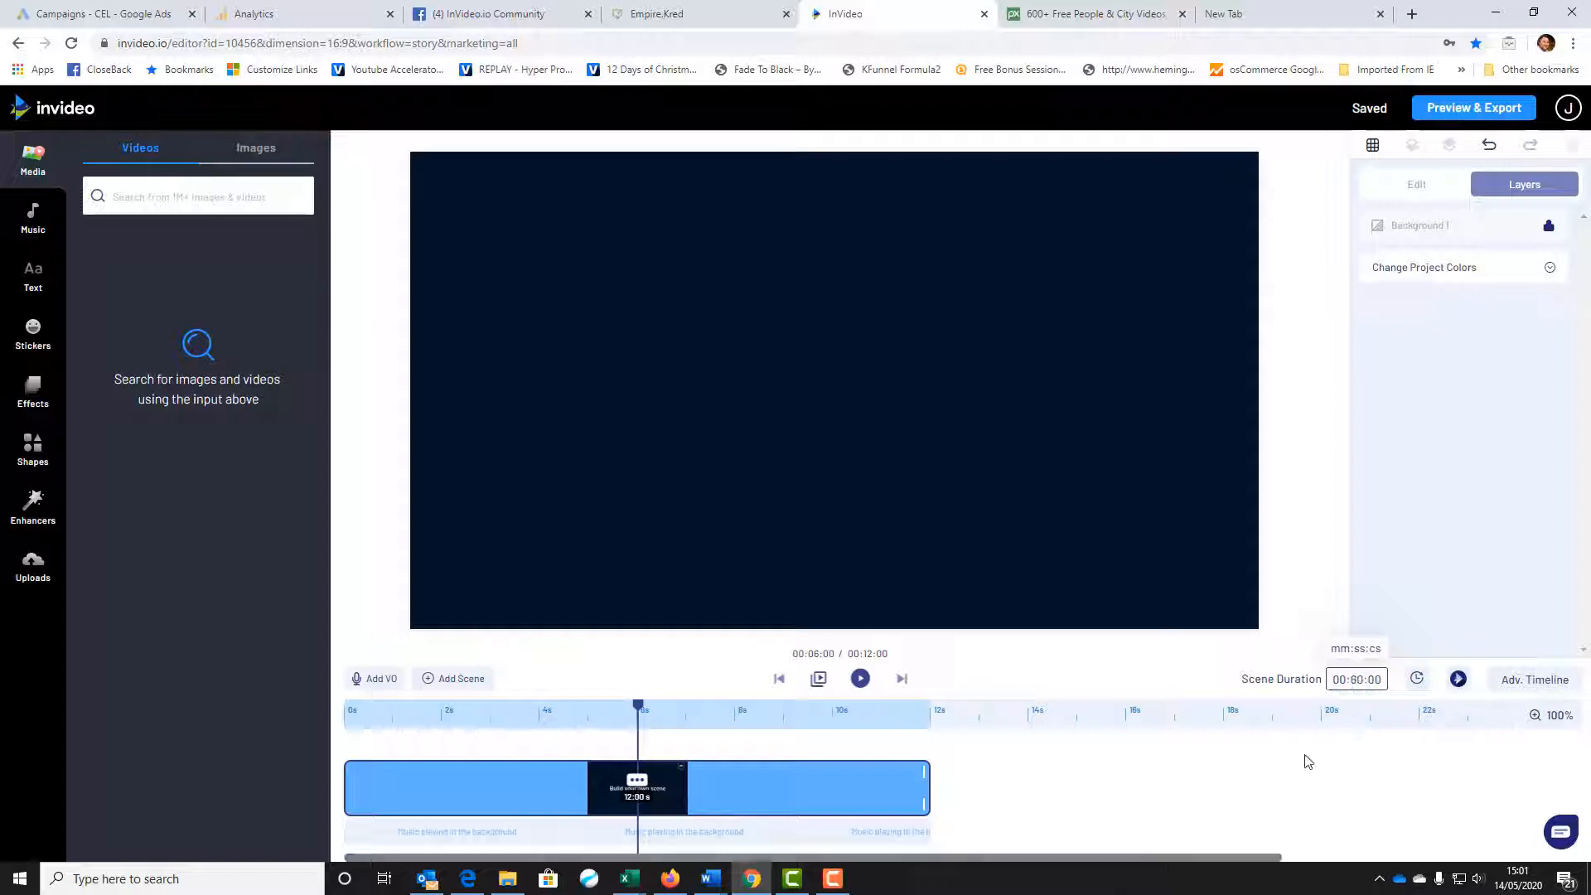
pyautogui.press('Return')
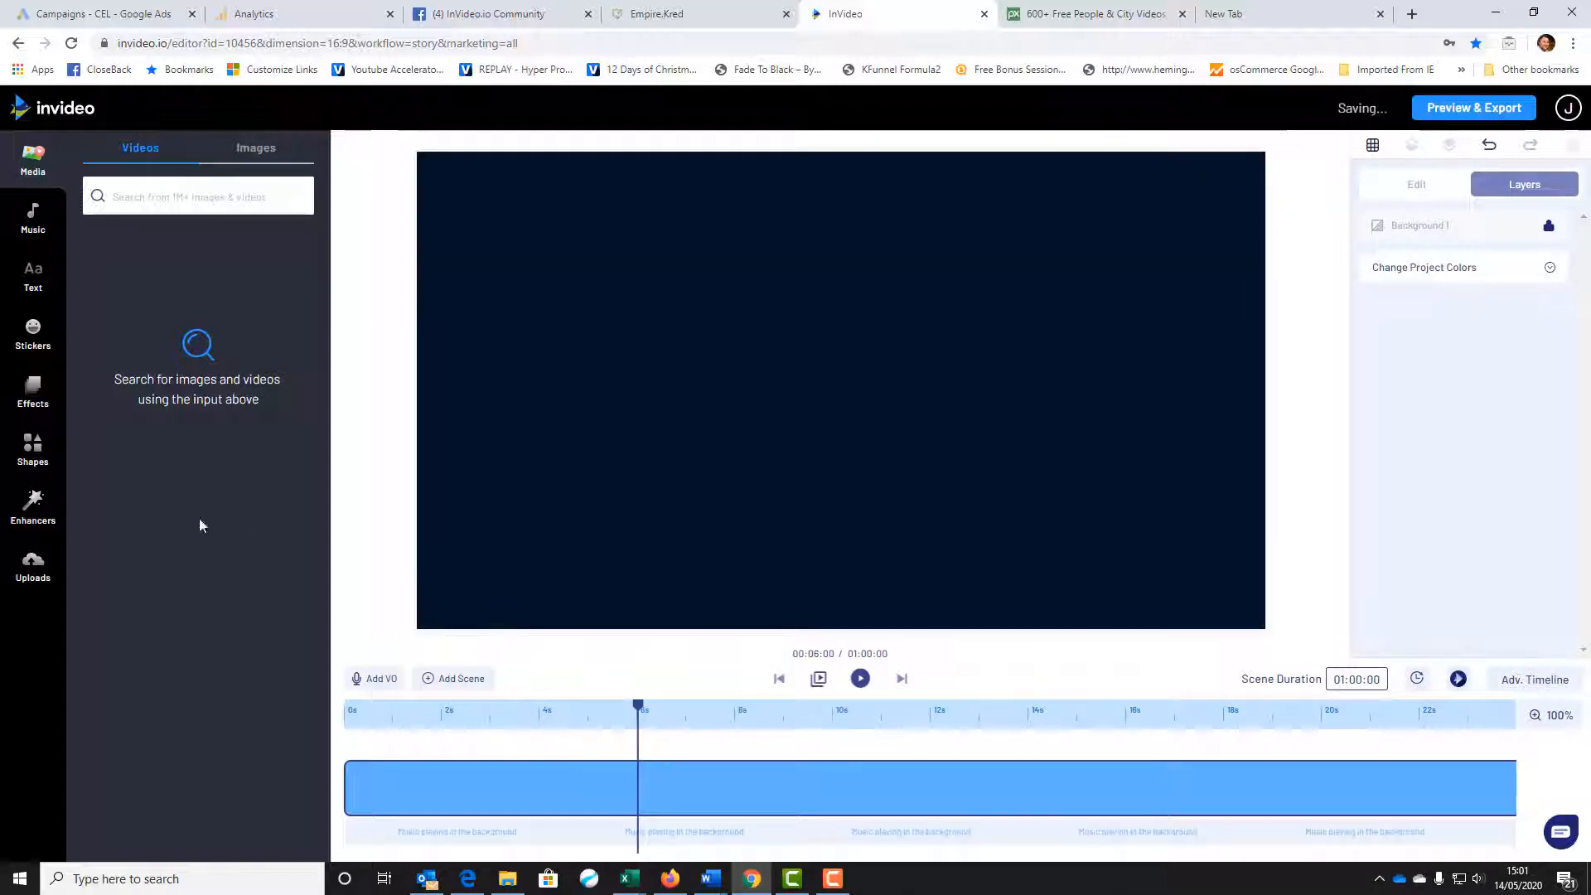
# - Place the uploaded clip of the woman sitting by the water across the whole scene
pyautogui.click(15, 561)
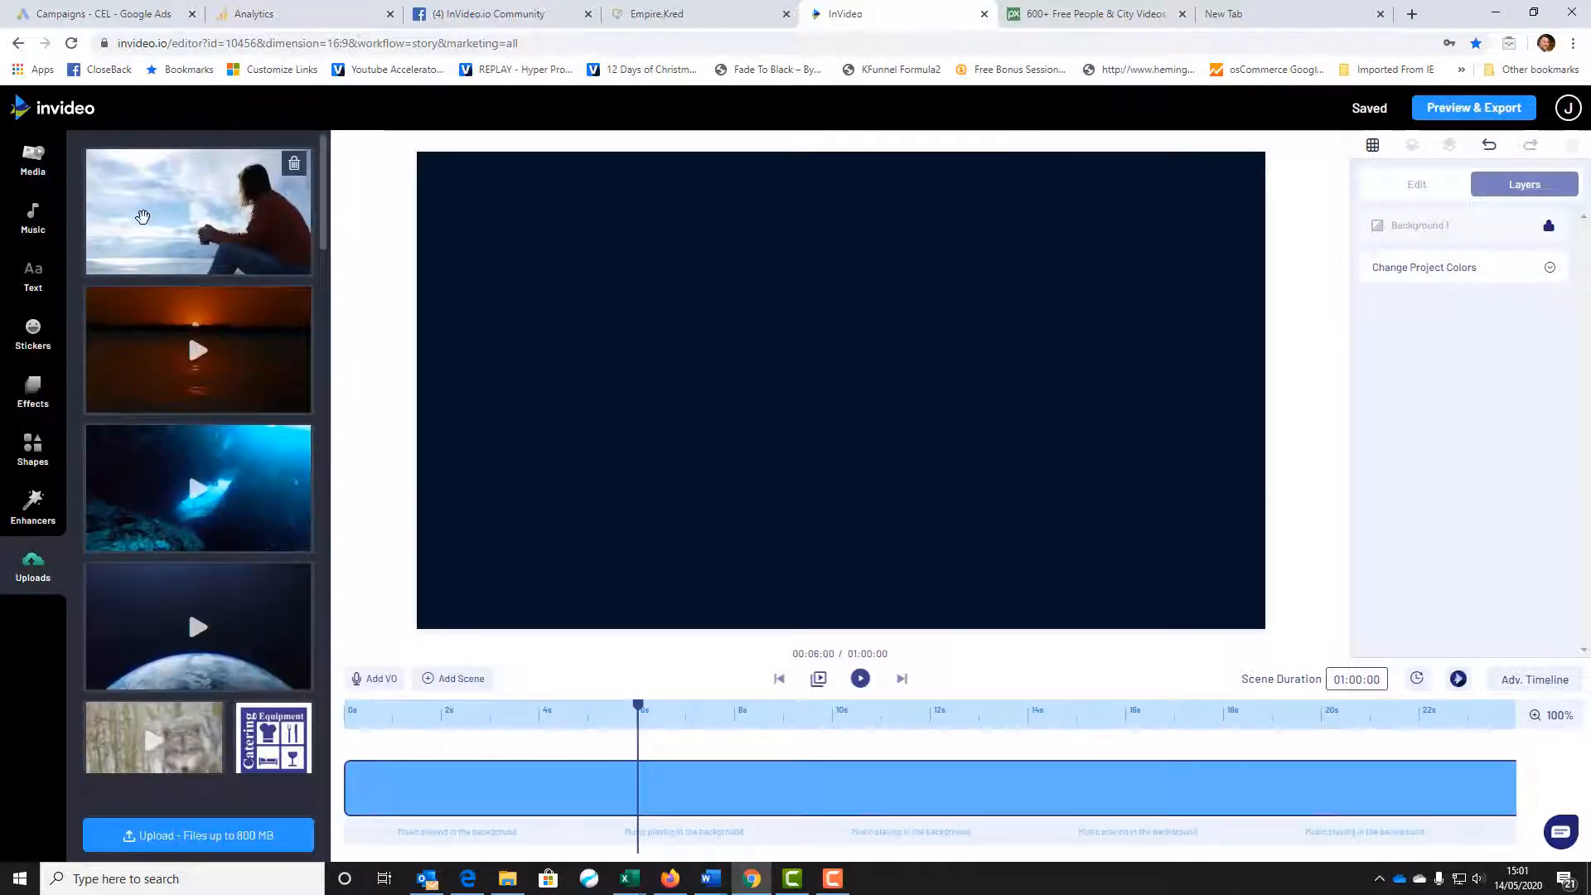
pyautogui.moveTo(145, 217); pyautogui.dragTo(707, 295)
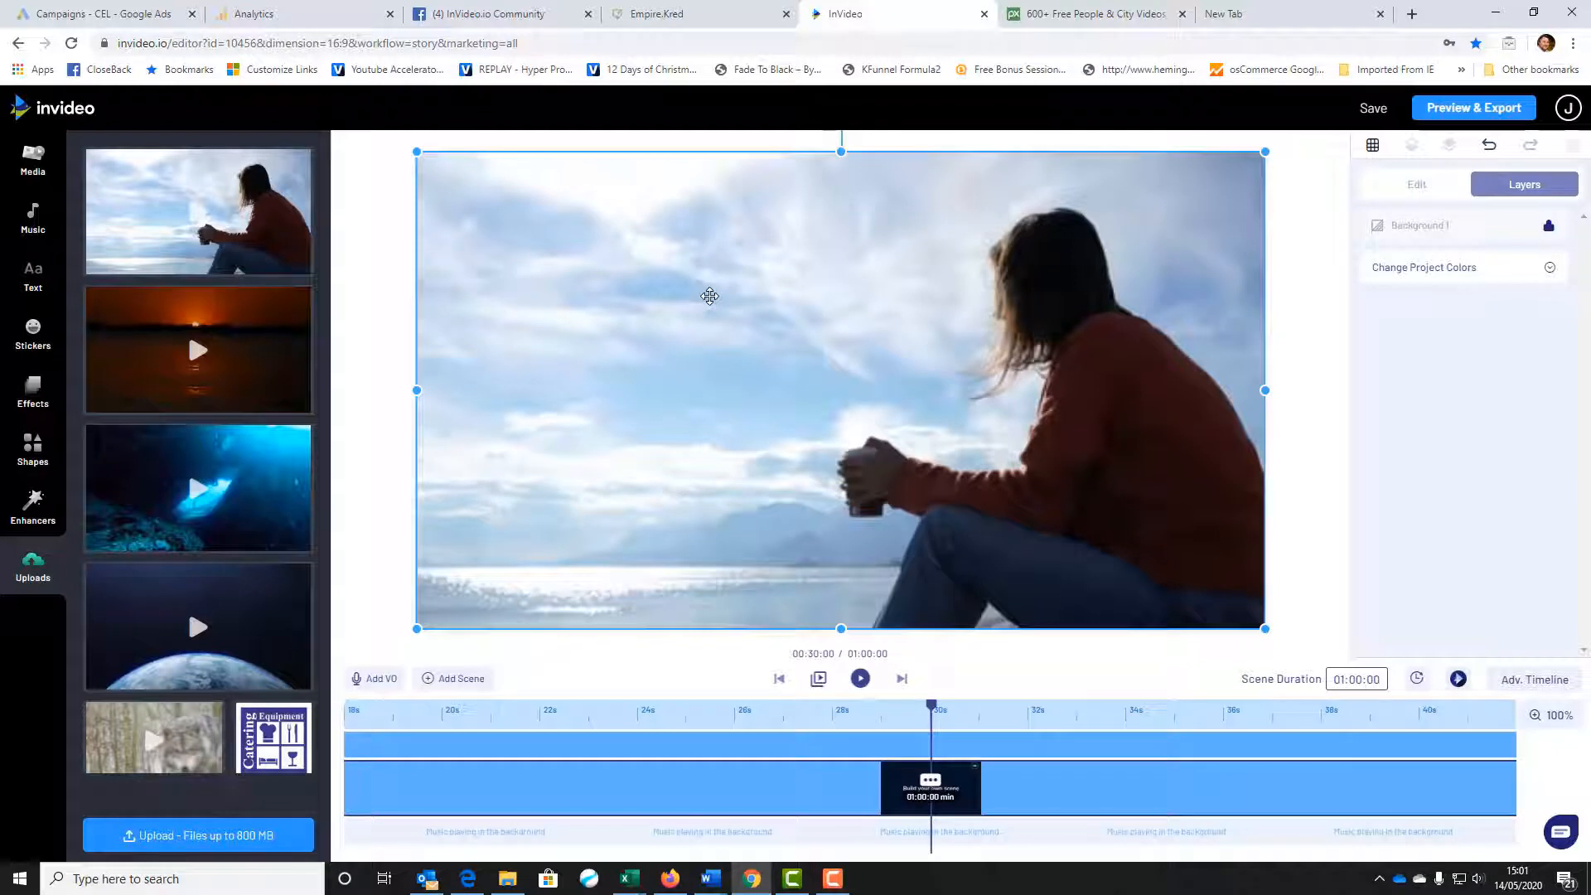
pyautogui.click(709, 295)
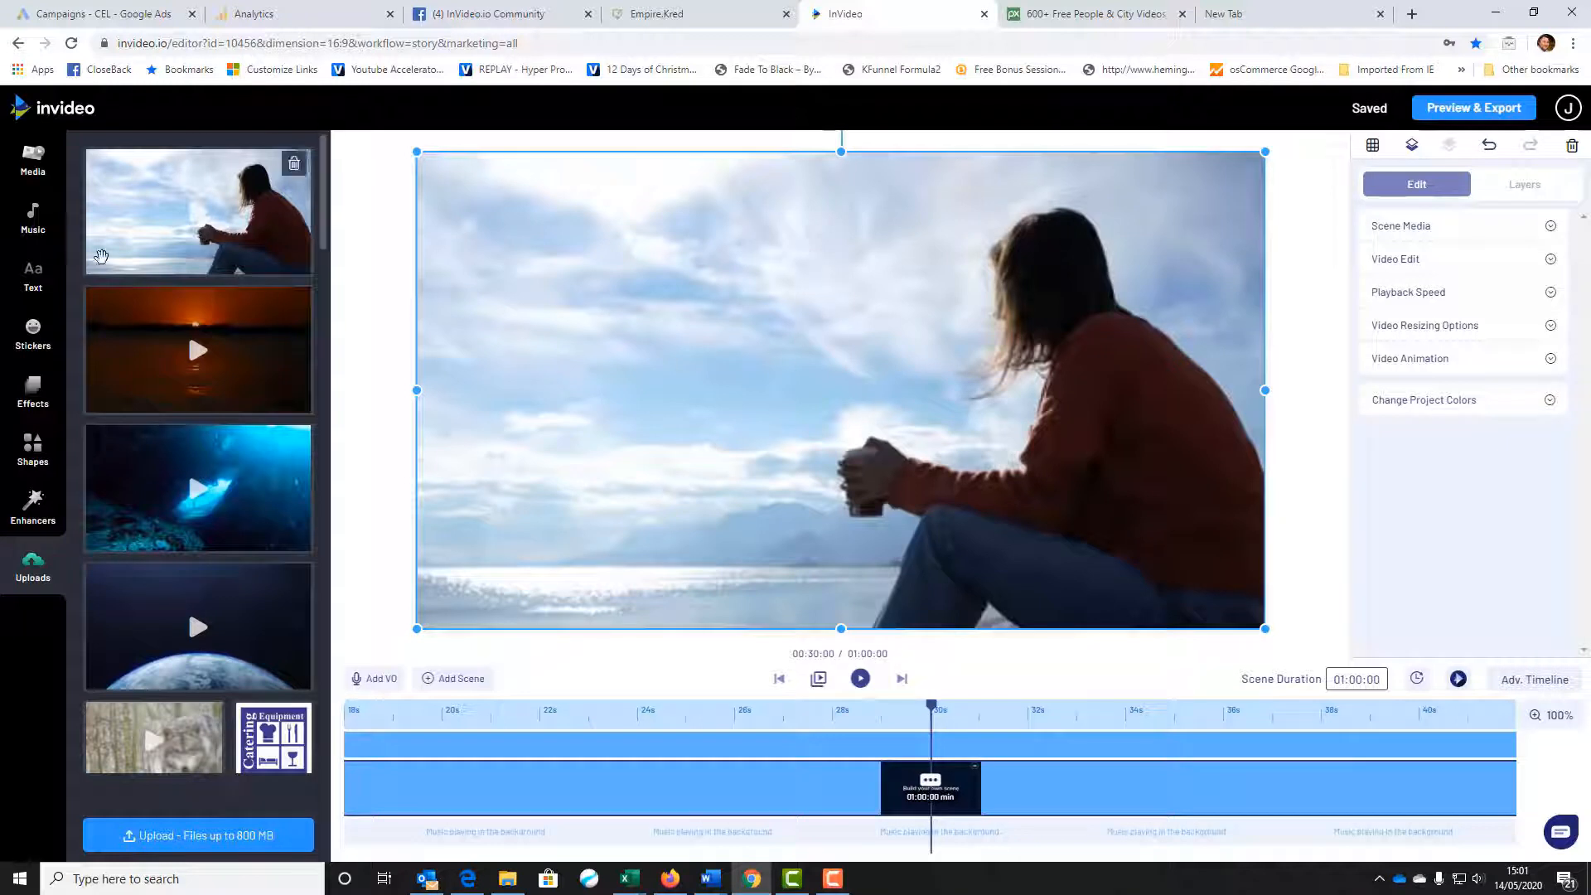
# - Browse the Sports category of background music and listen to a sample of Motel Rock
pyautogui.click(17, 225)
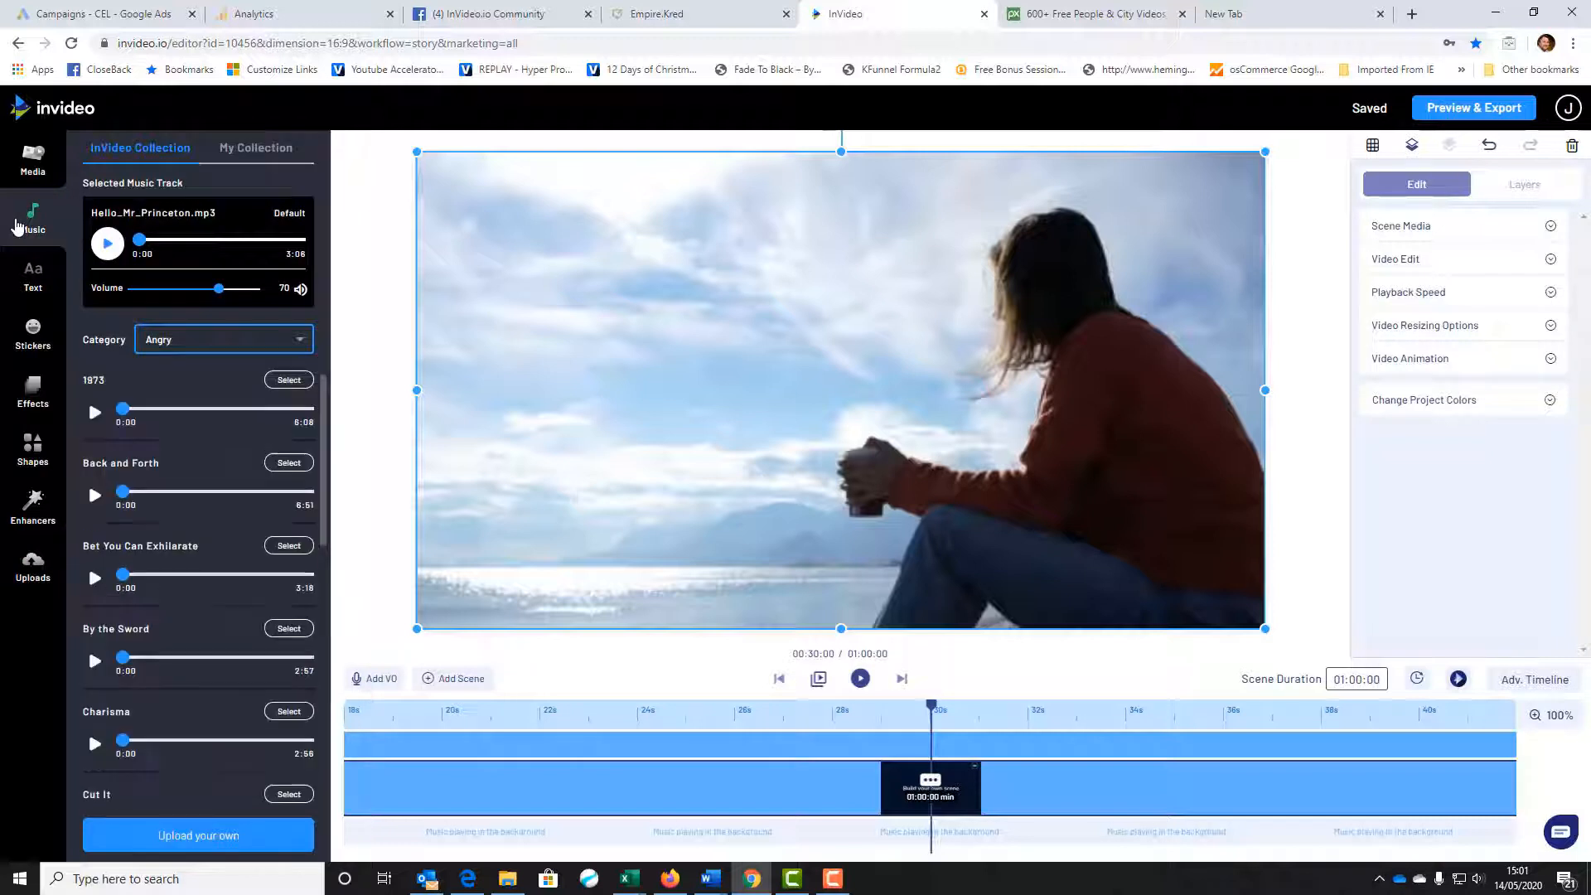
pyautogui.click(225, 335)
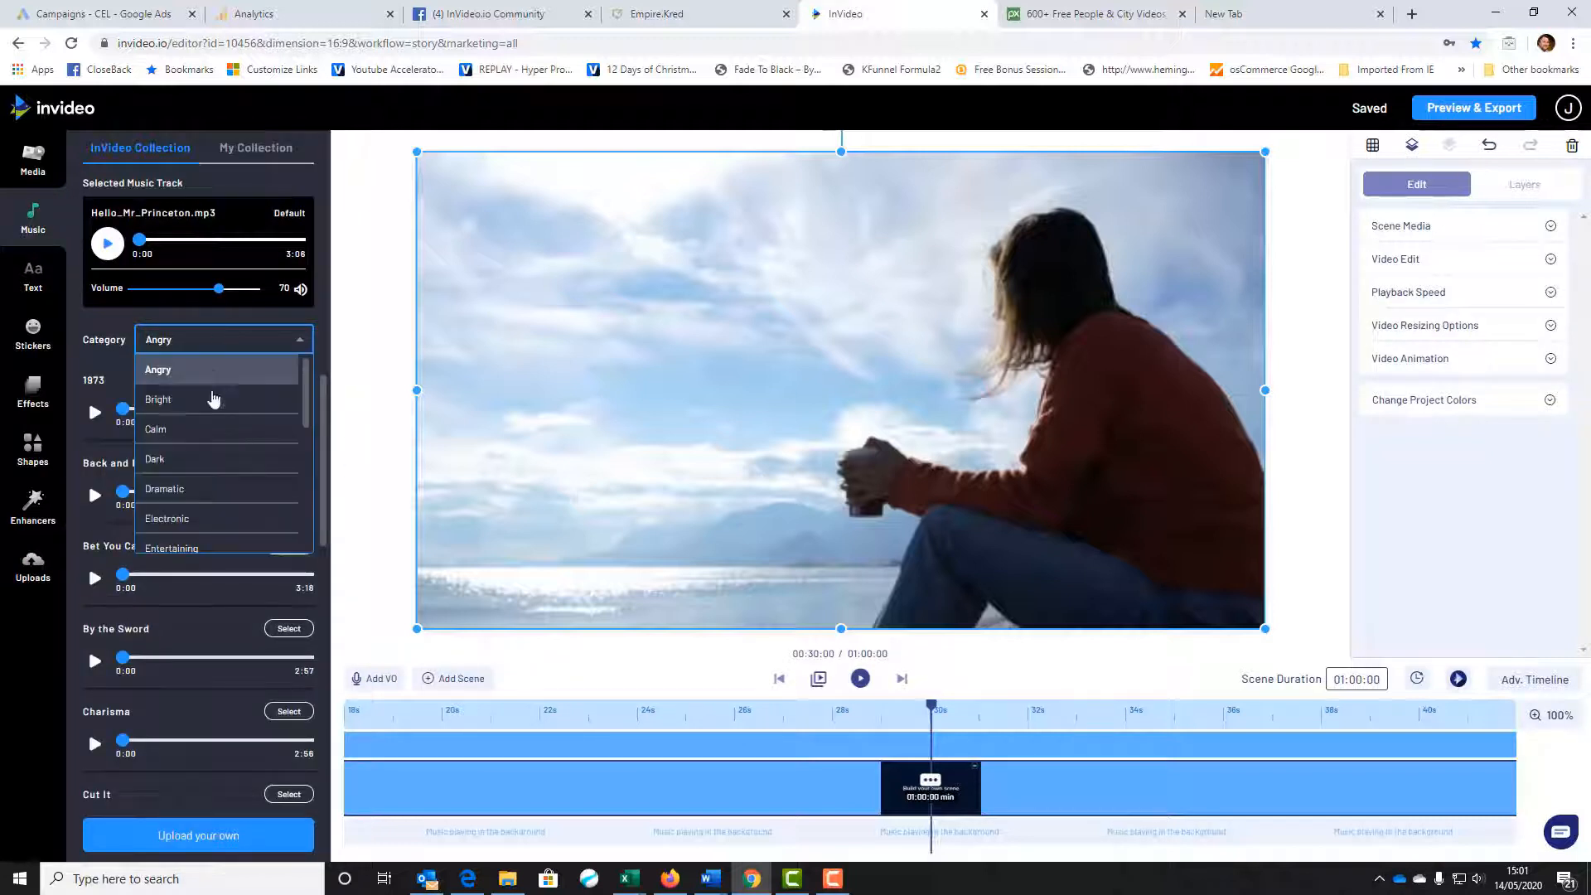
pyautogui.scroll(-3, 205, 474)
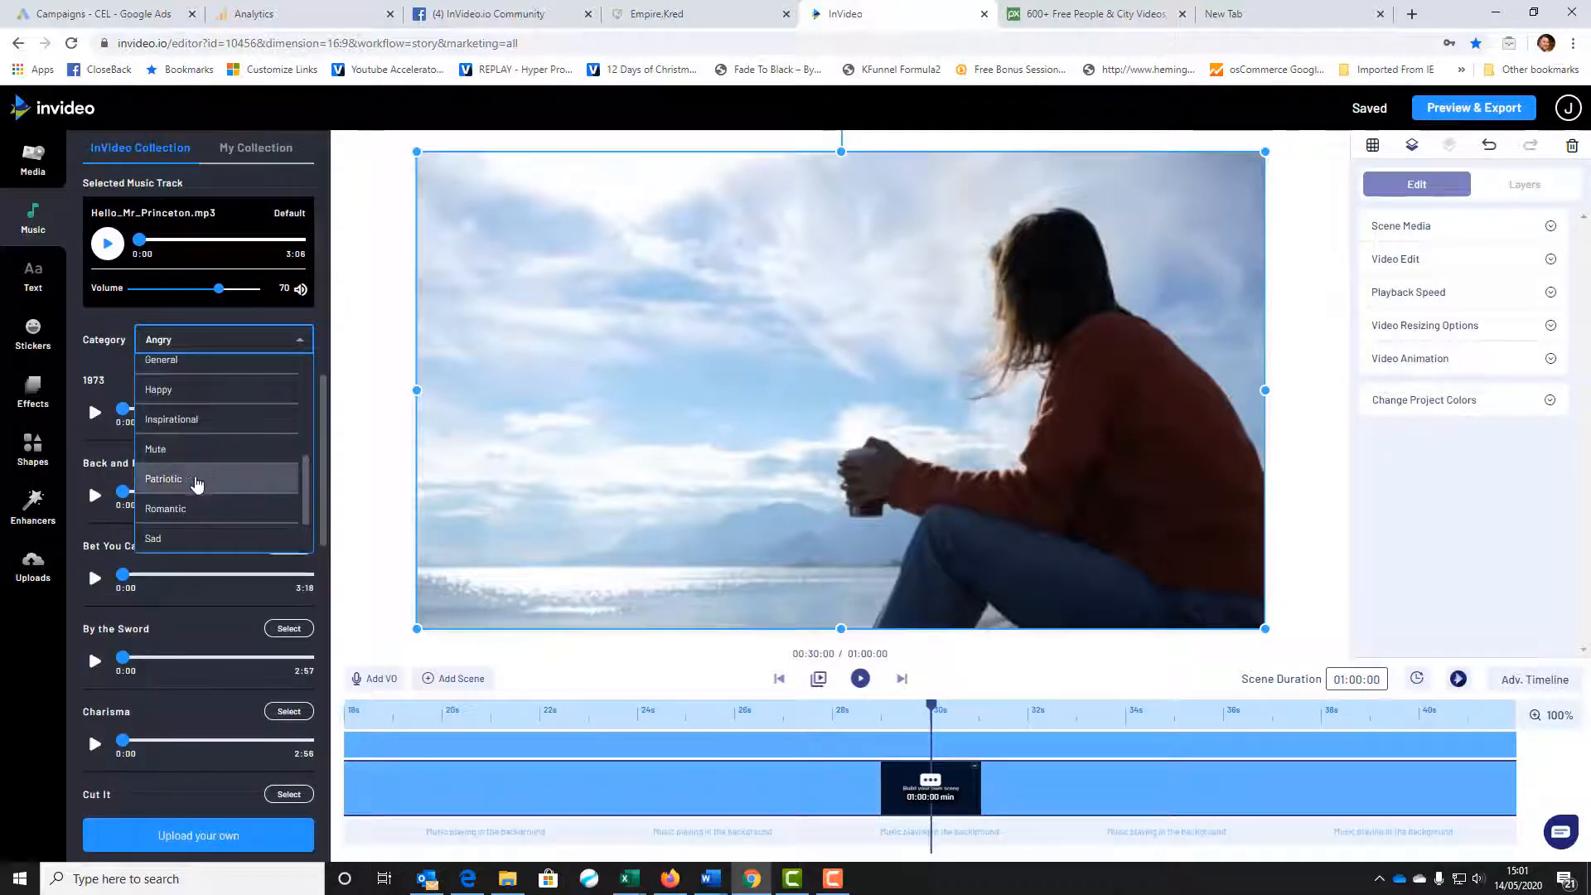
pyautogui.scroll(-2, 182, 514)
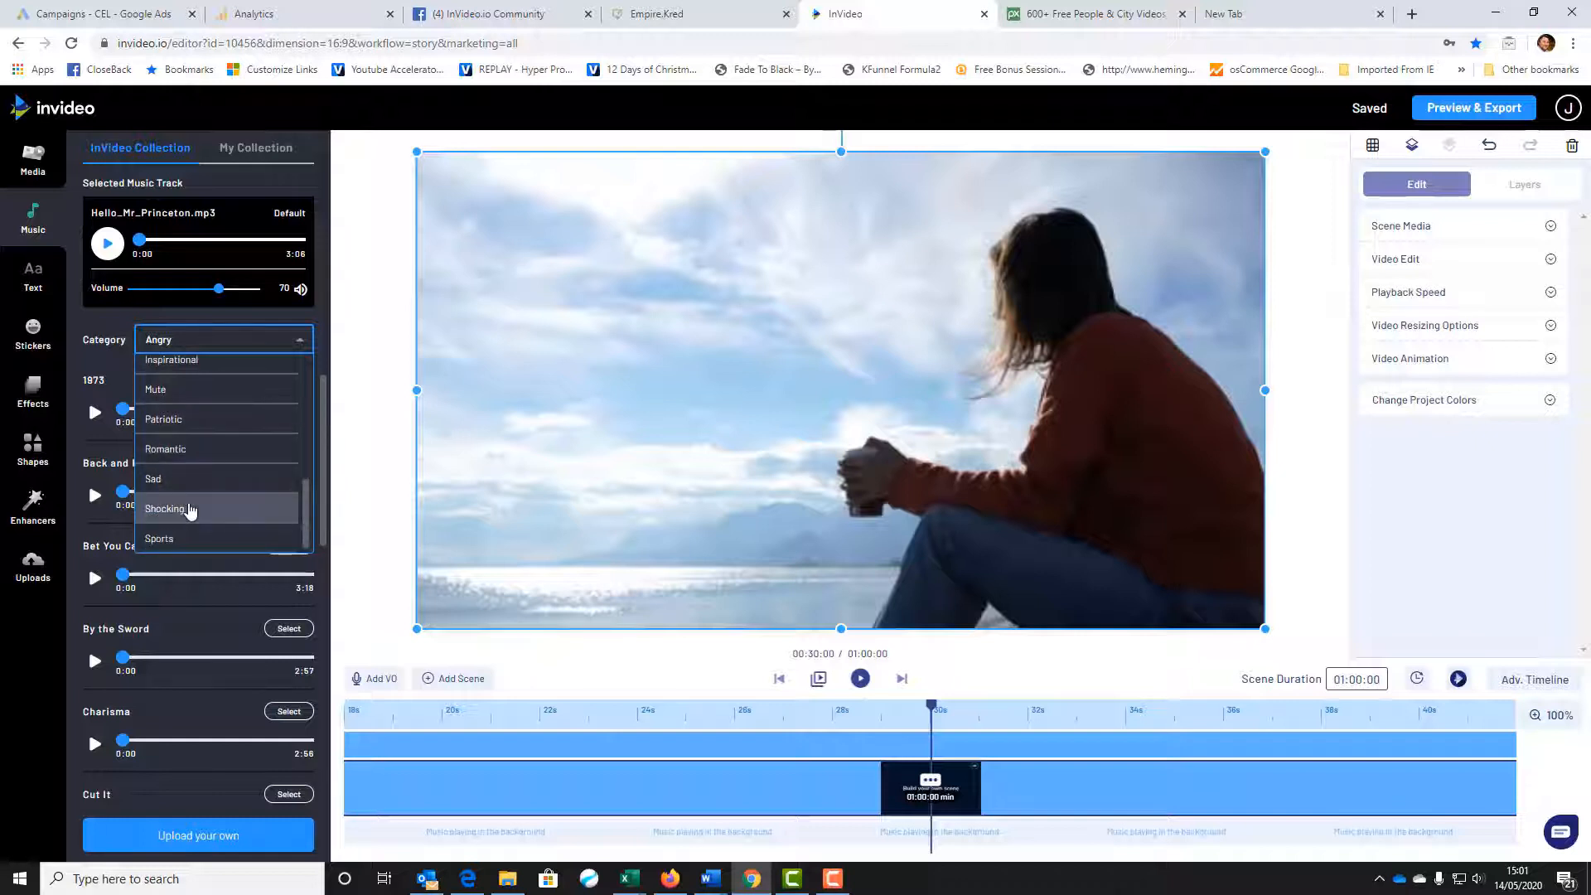
pyautogui.click(176, 539)
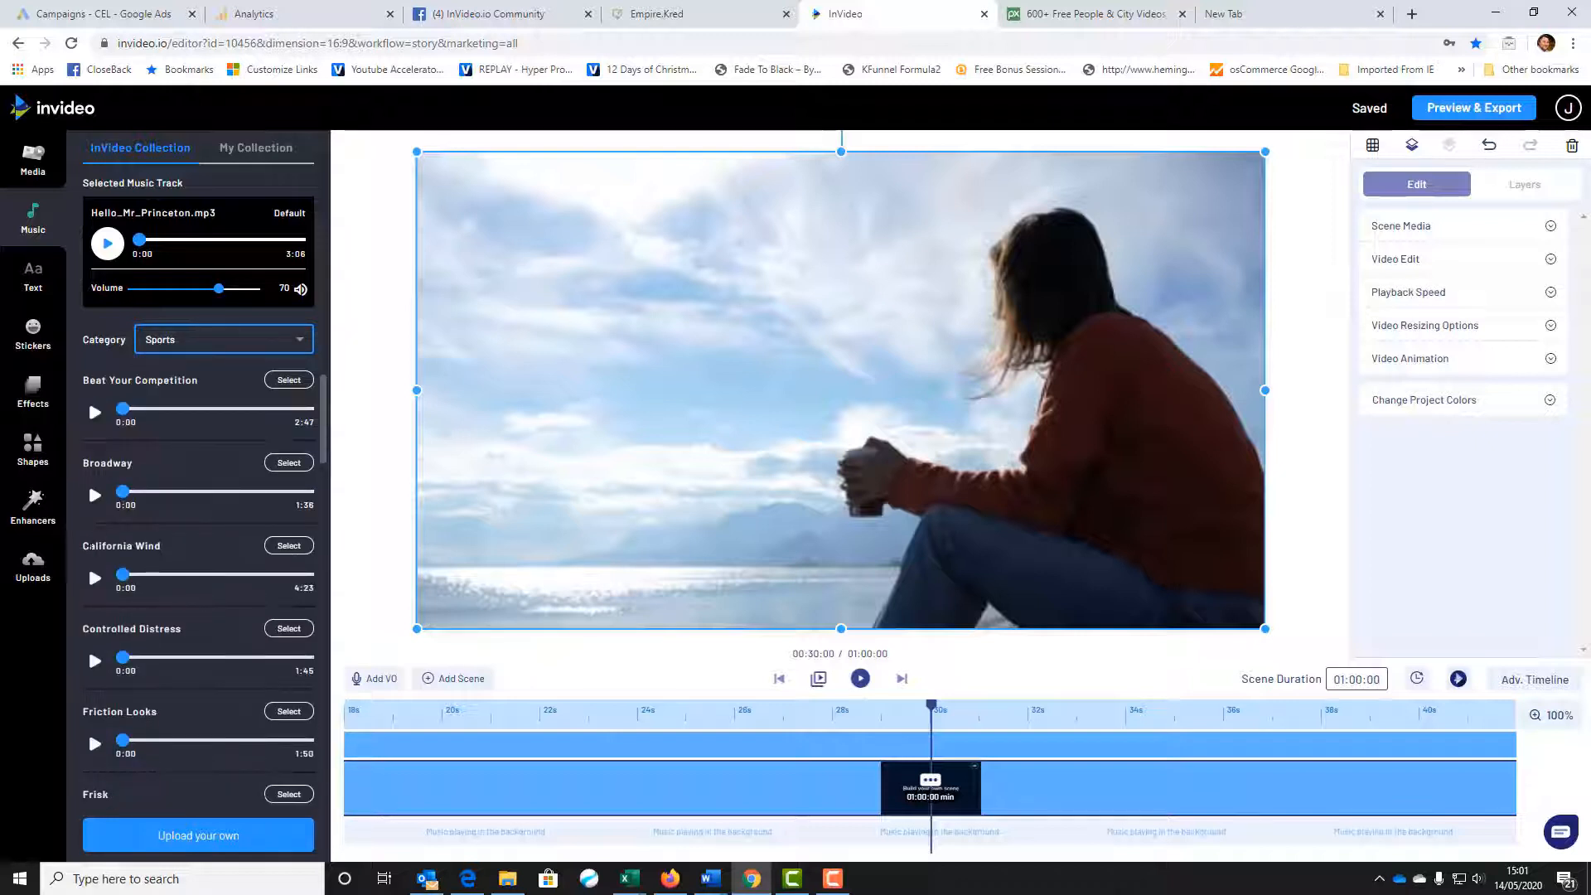
pyautogui.scroll(-10, 199, 580)
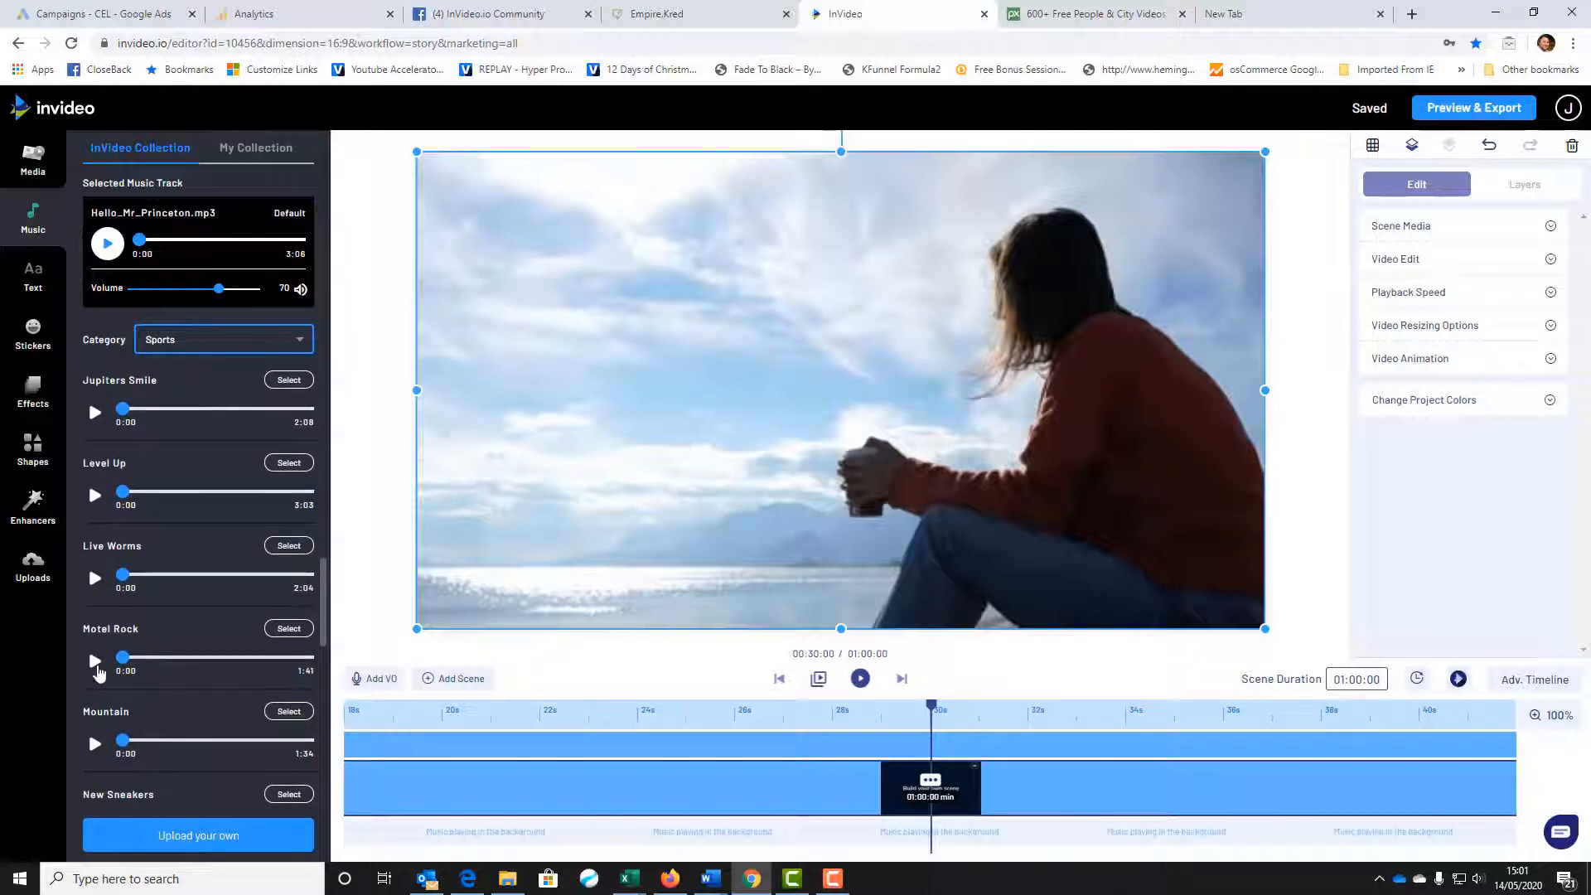
pyautogui.click(96, 661)
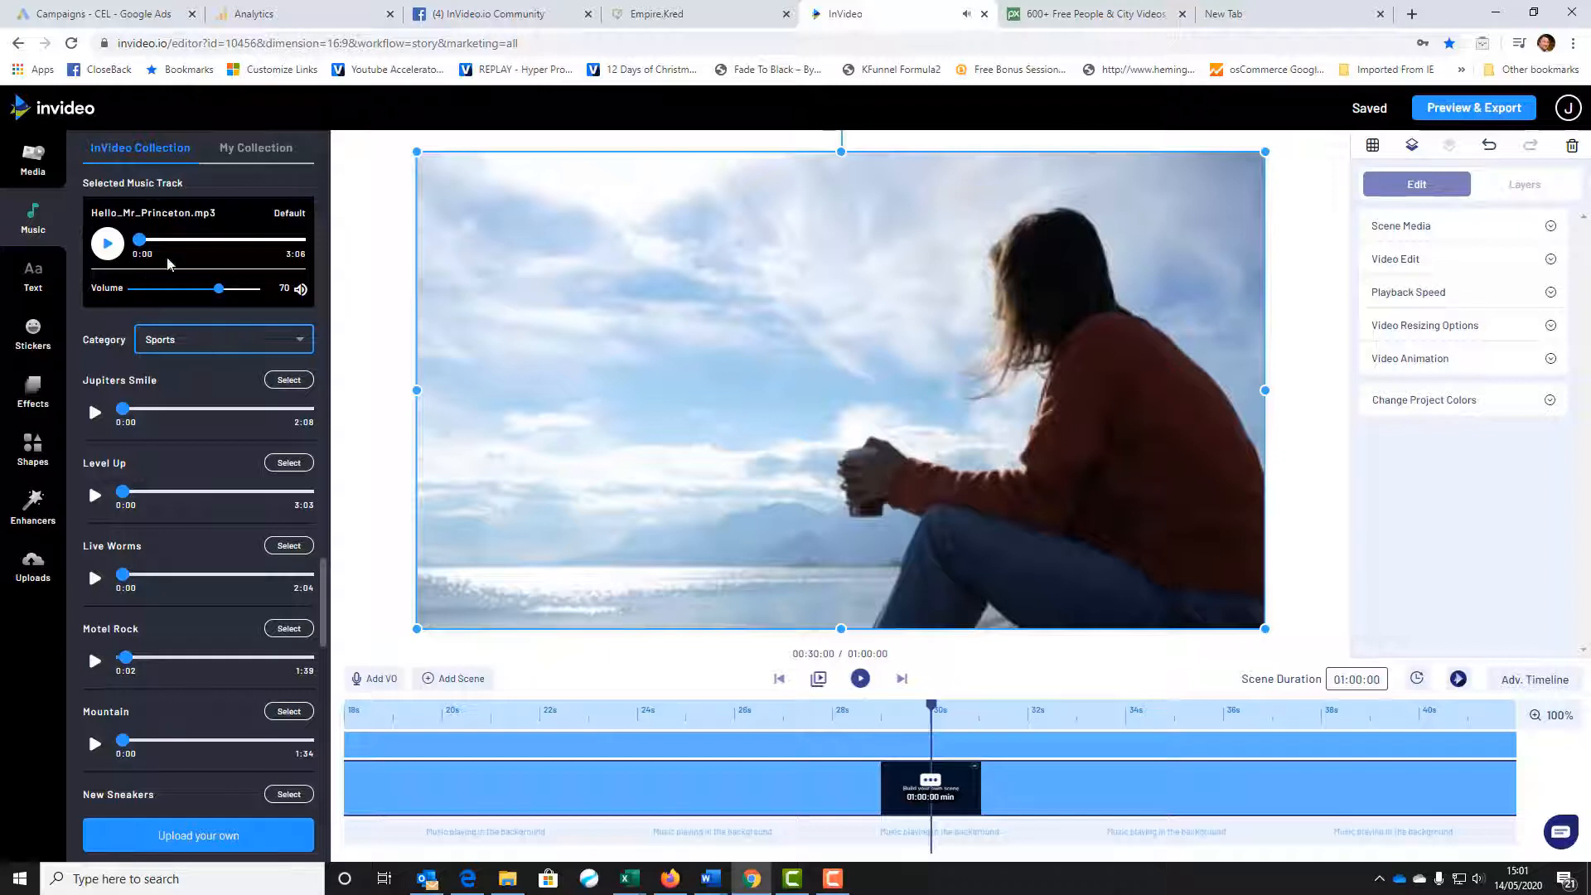
# - Switch the music category to Calm and listen to samples of Cast of Pods and Exhale
pyautogui.click(191, 341)
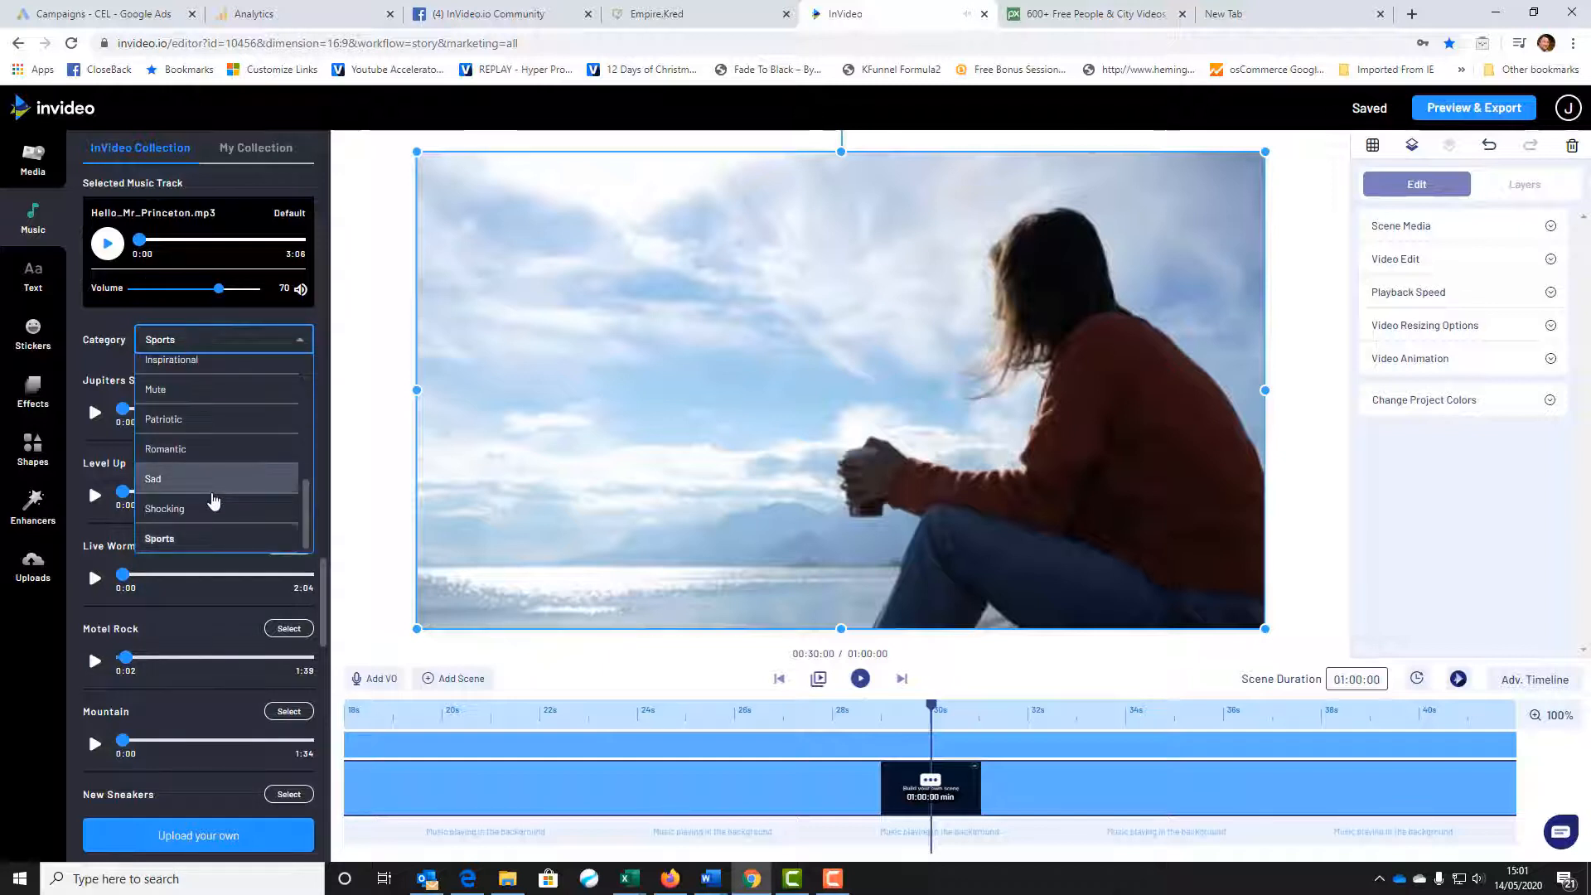
pyautogui.scroll(3, 213, 501)
pyautogui.scroll(2, 213, 500)
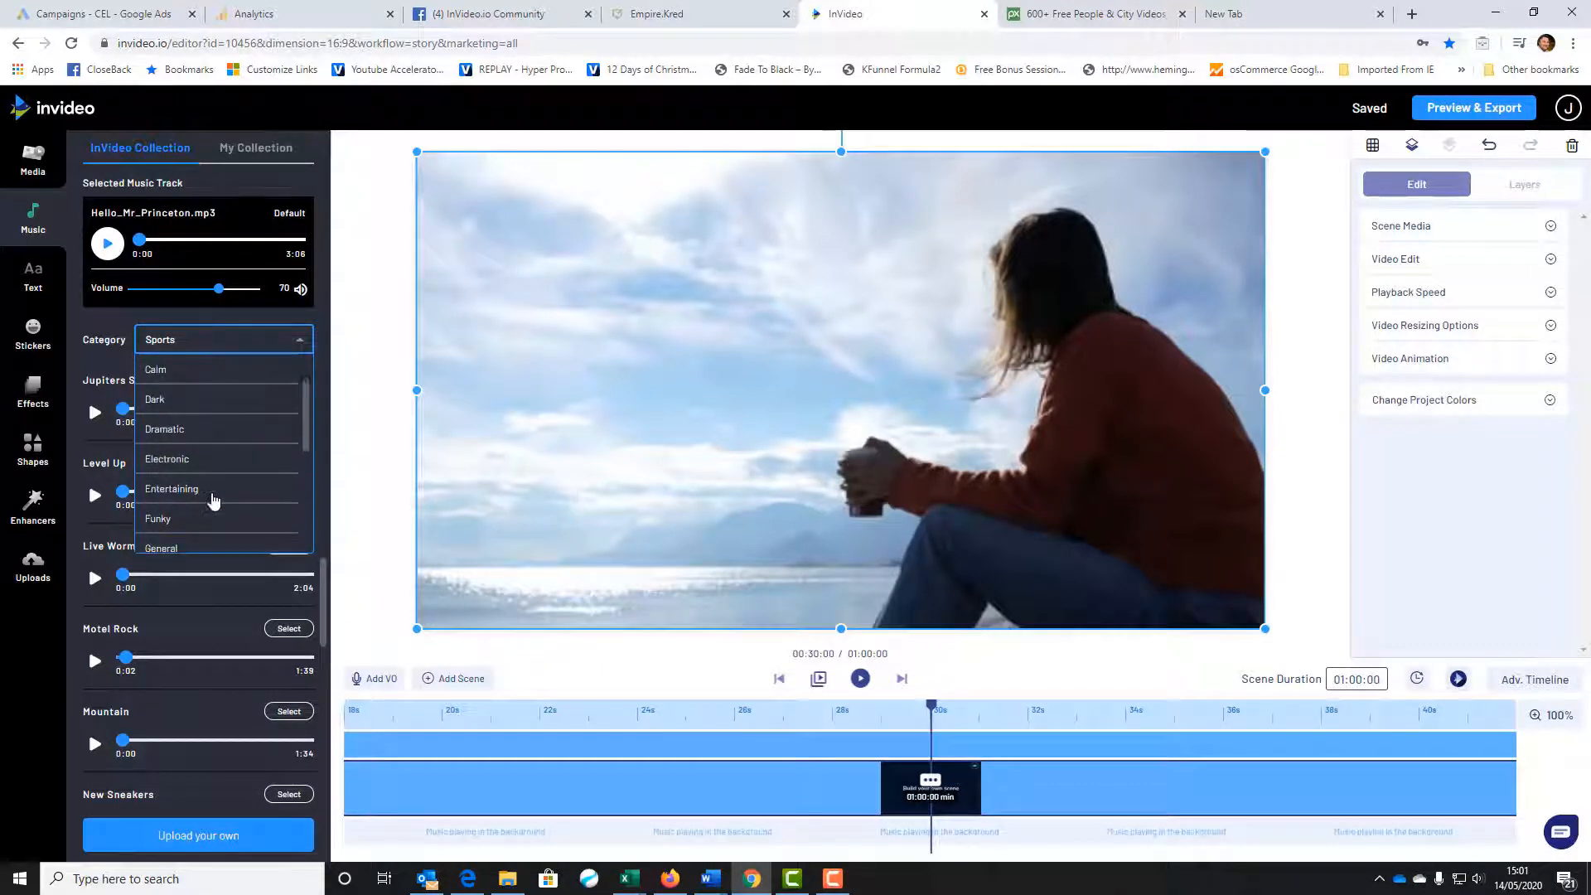
pyautogui.click(205, 367)
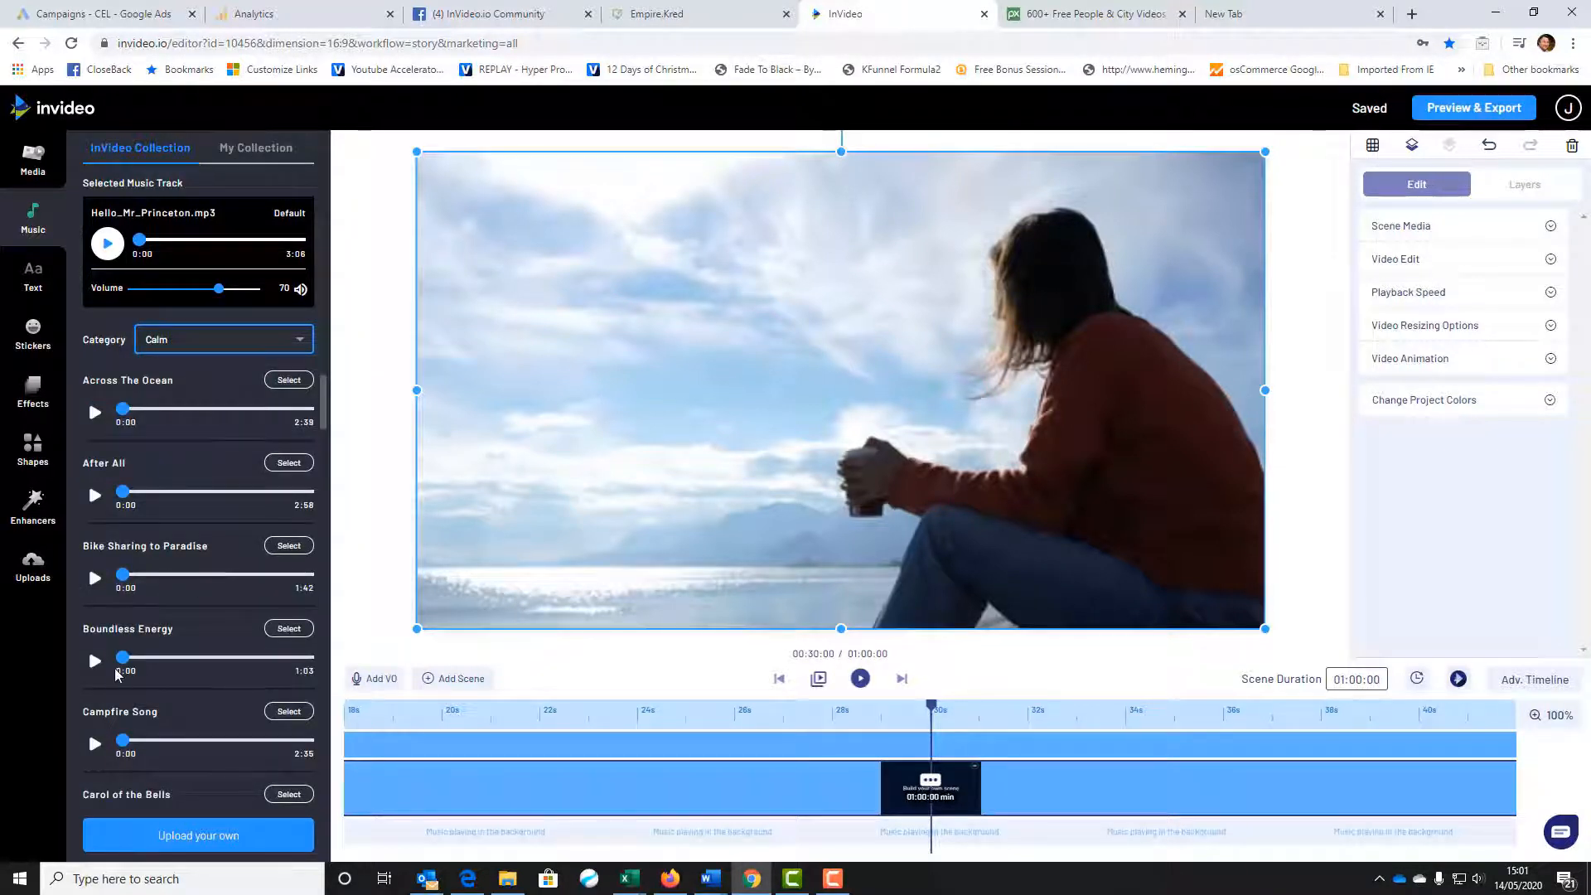
pyautogui.scroll(-4, 82, 678)
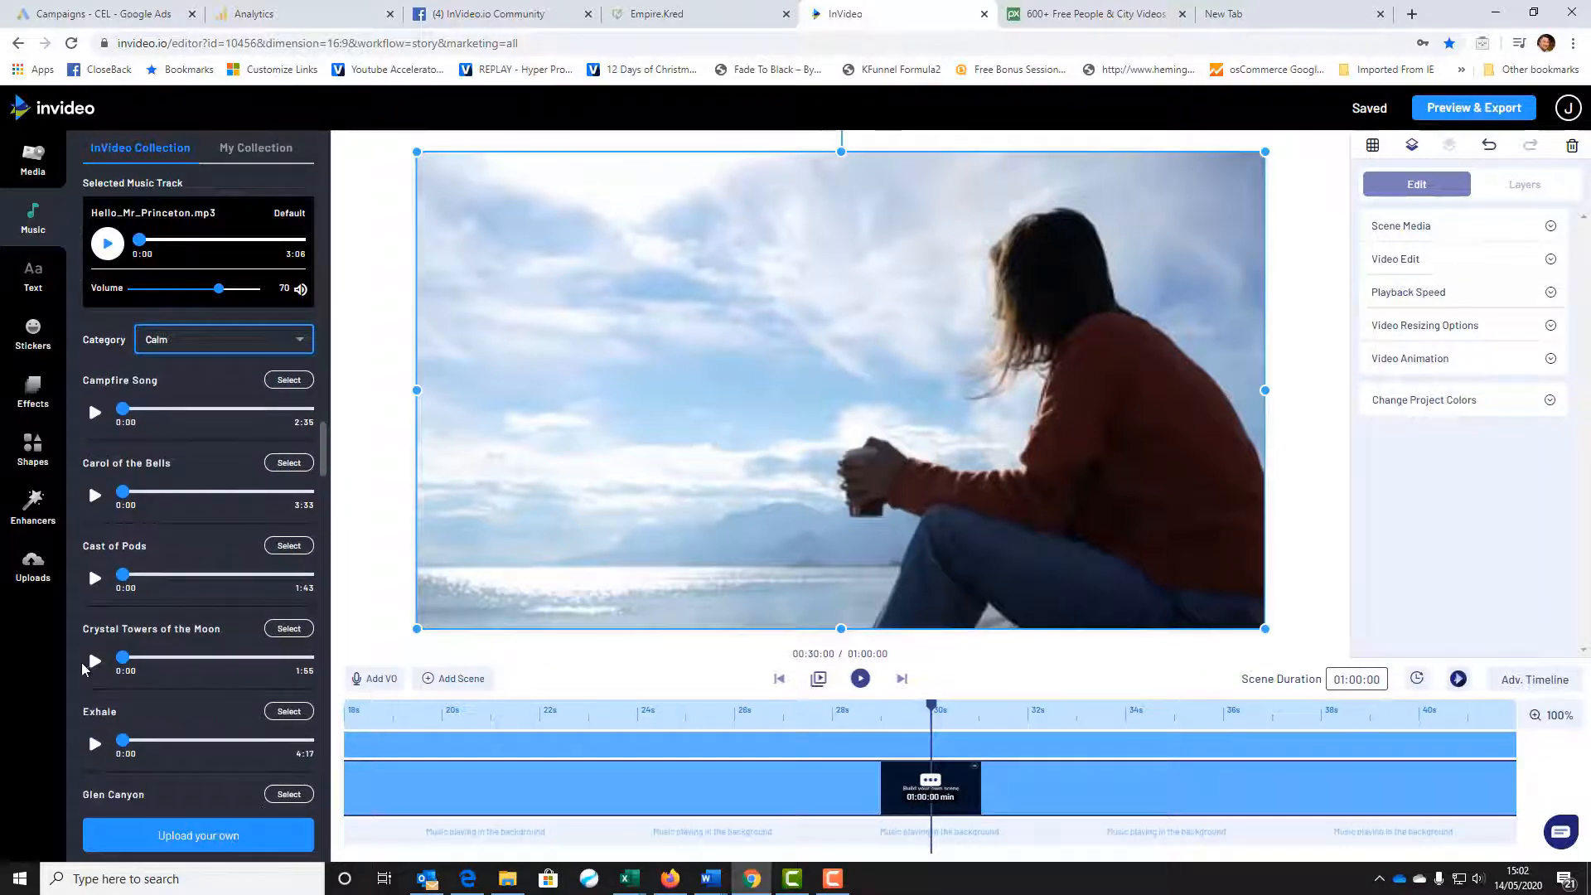
pyautogui.click(97, 583)
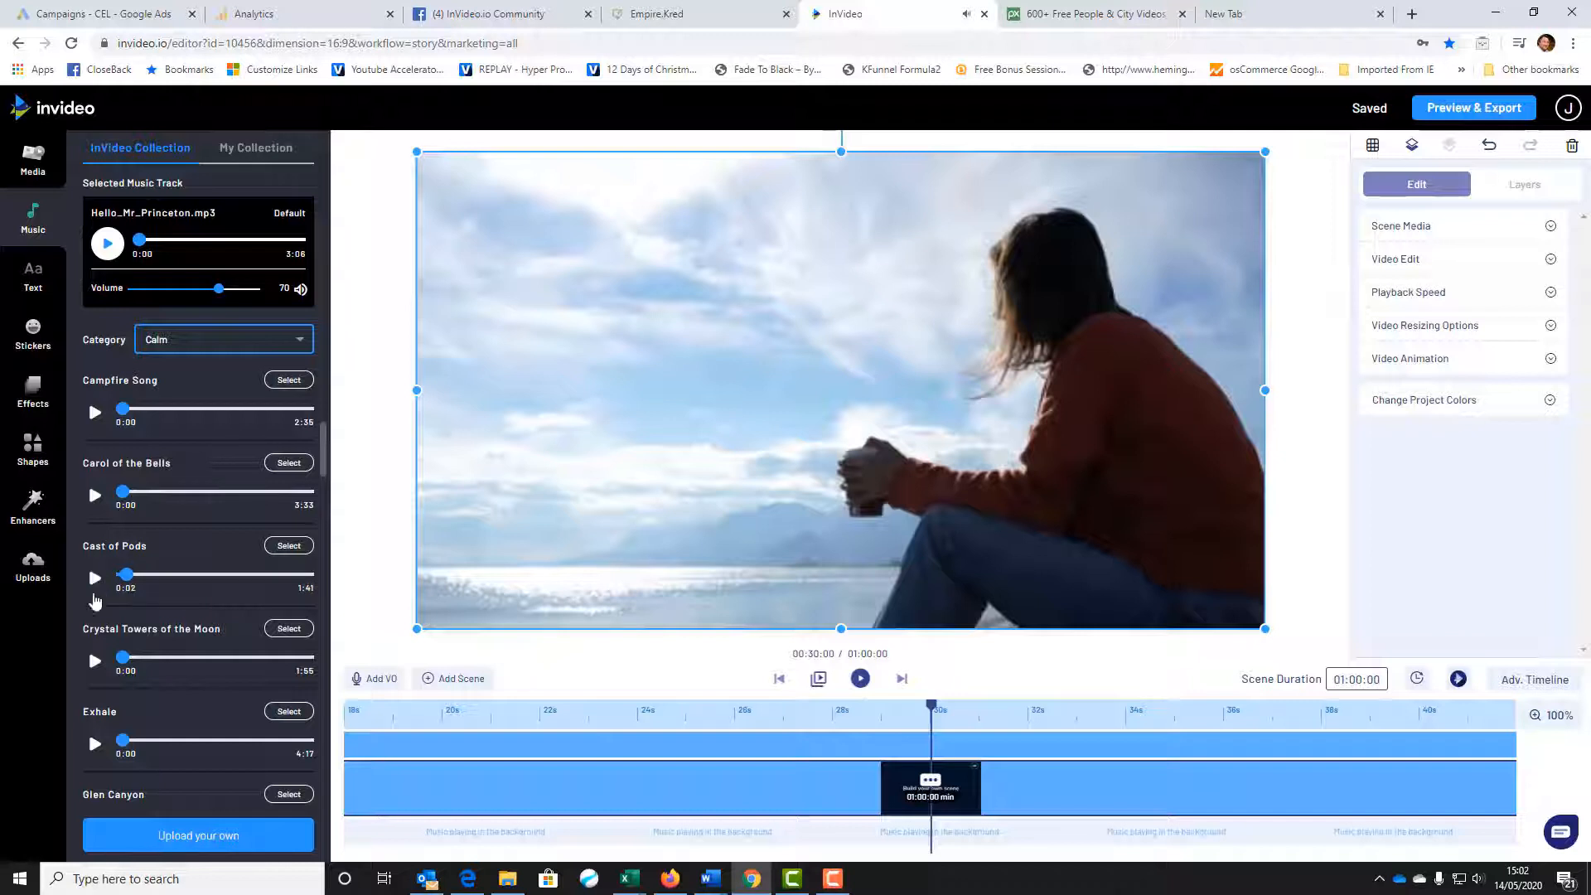
pyautogui.click(91, 744)
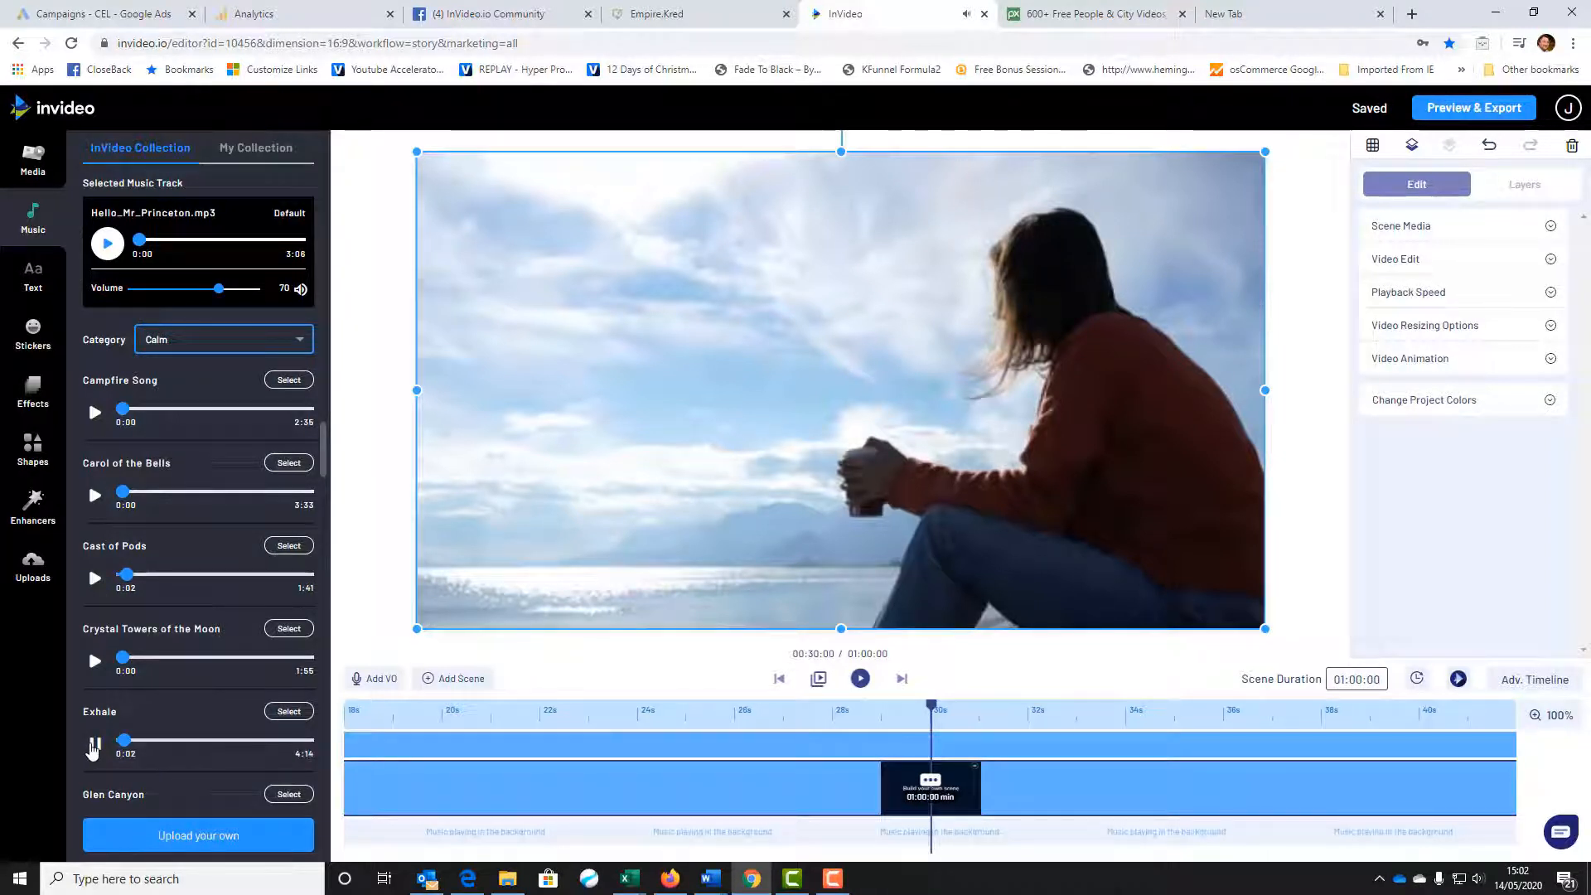
pyautogui.click(93, 744)
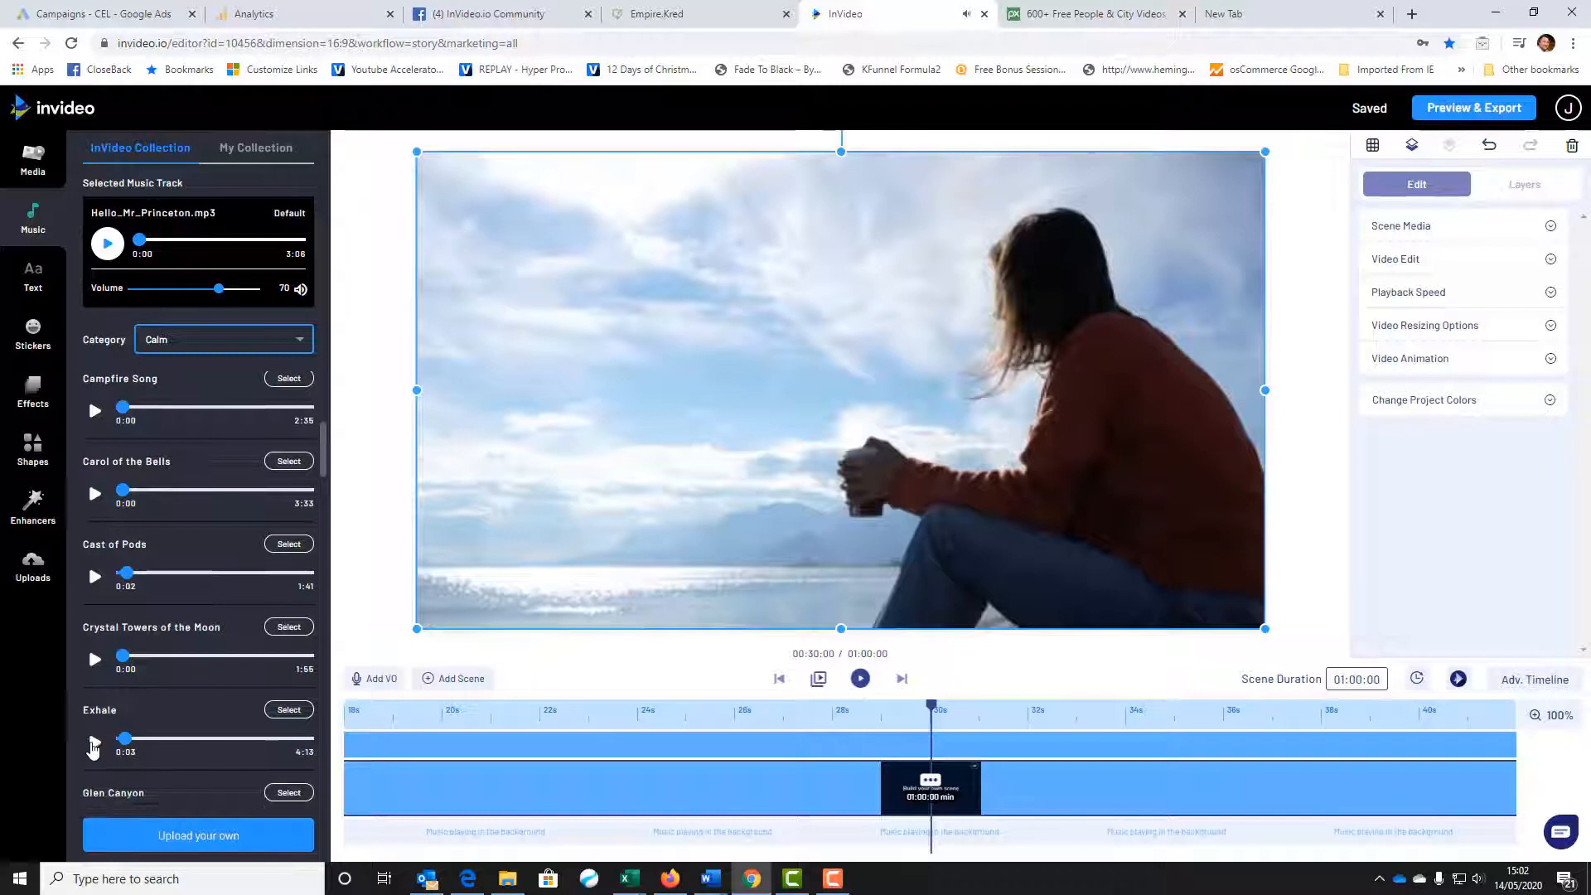
# - Listen to Lazy Porch Swing Blues and choose it as the video's background music
pyautogui.scroll(-3, 93, 746)
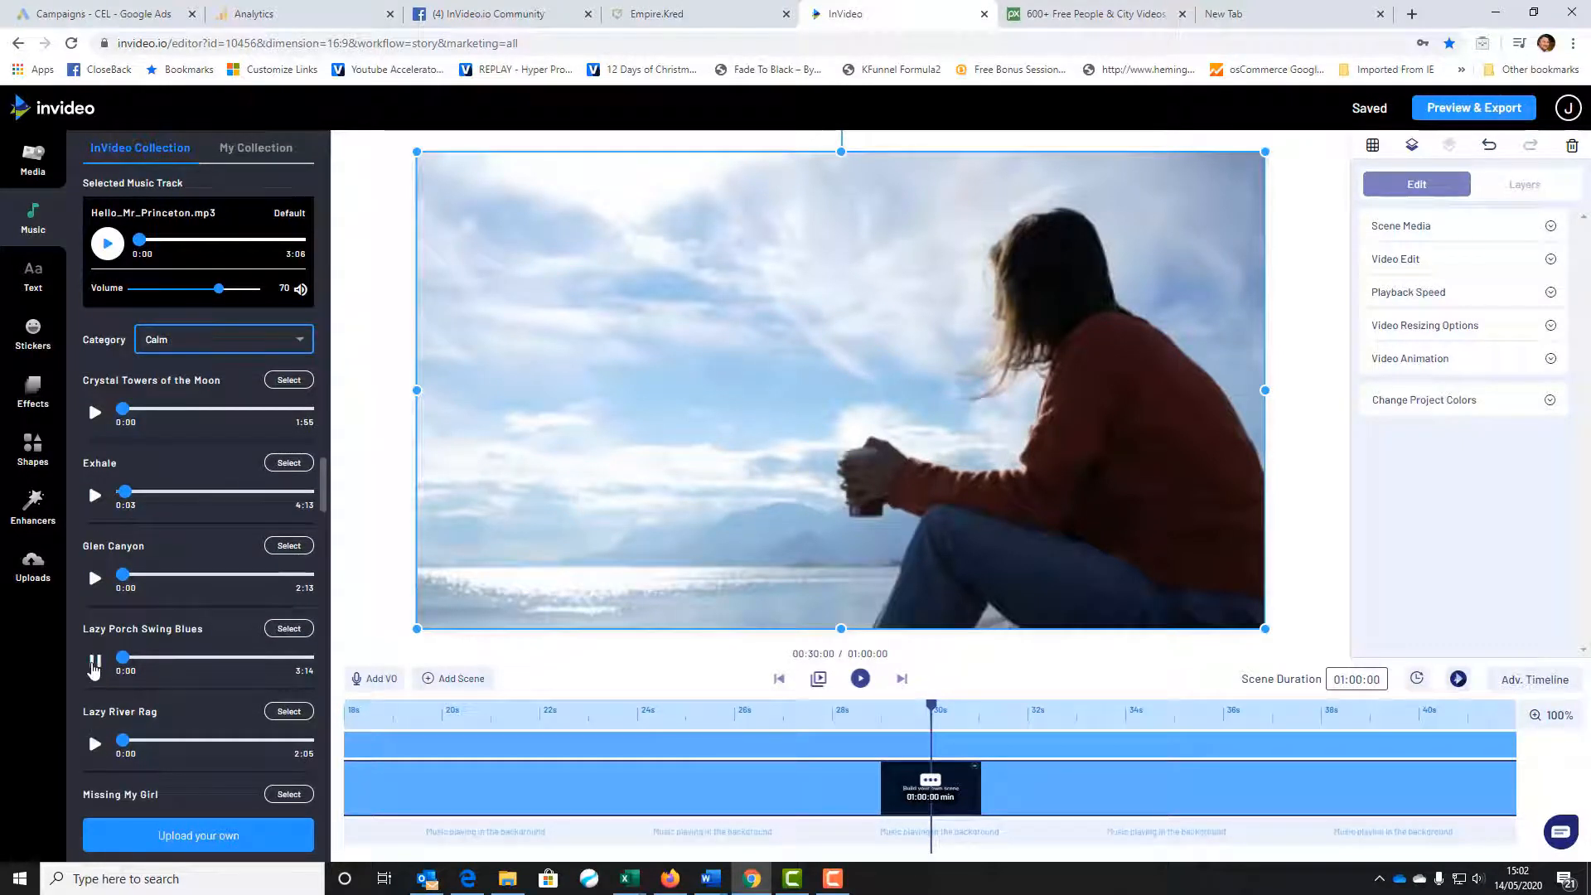
pyautogui.click(94, 663)
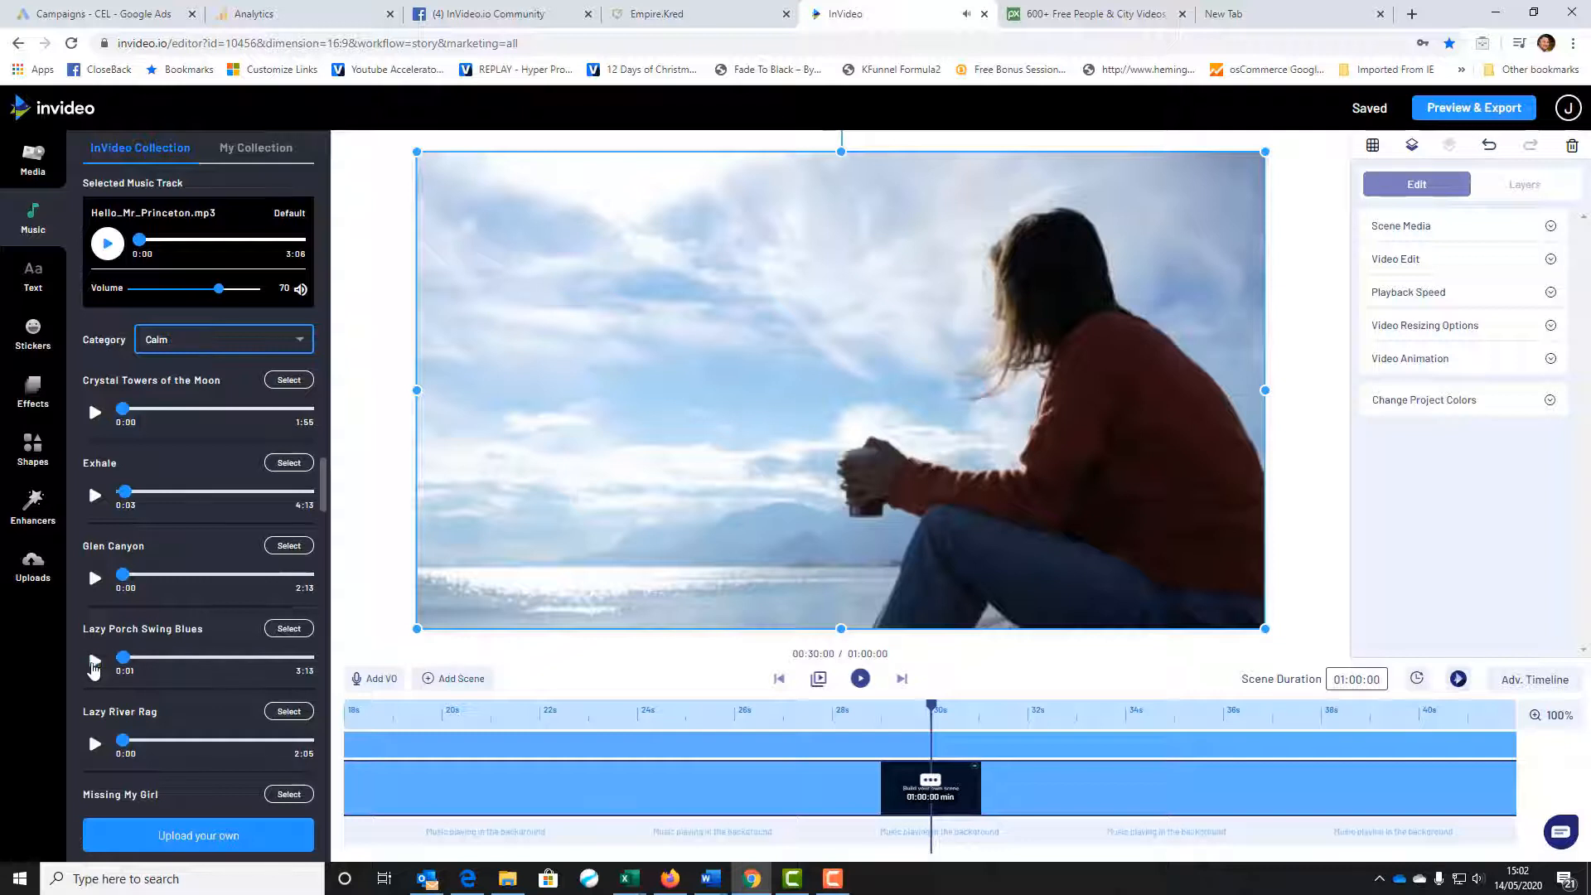
pyautogui.click(299, 635)
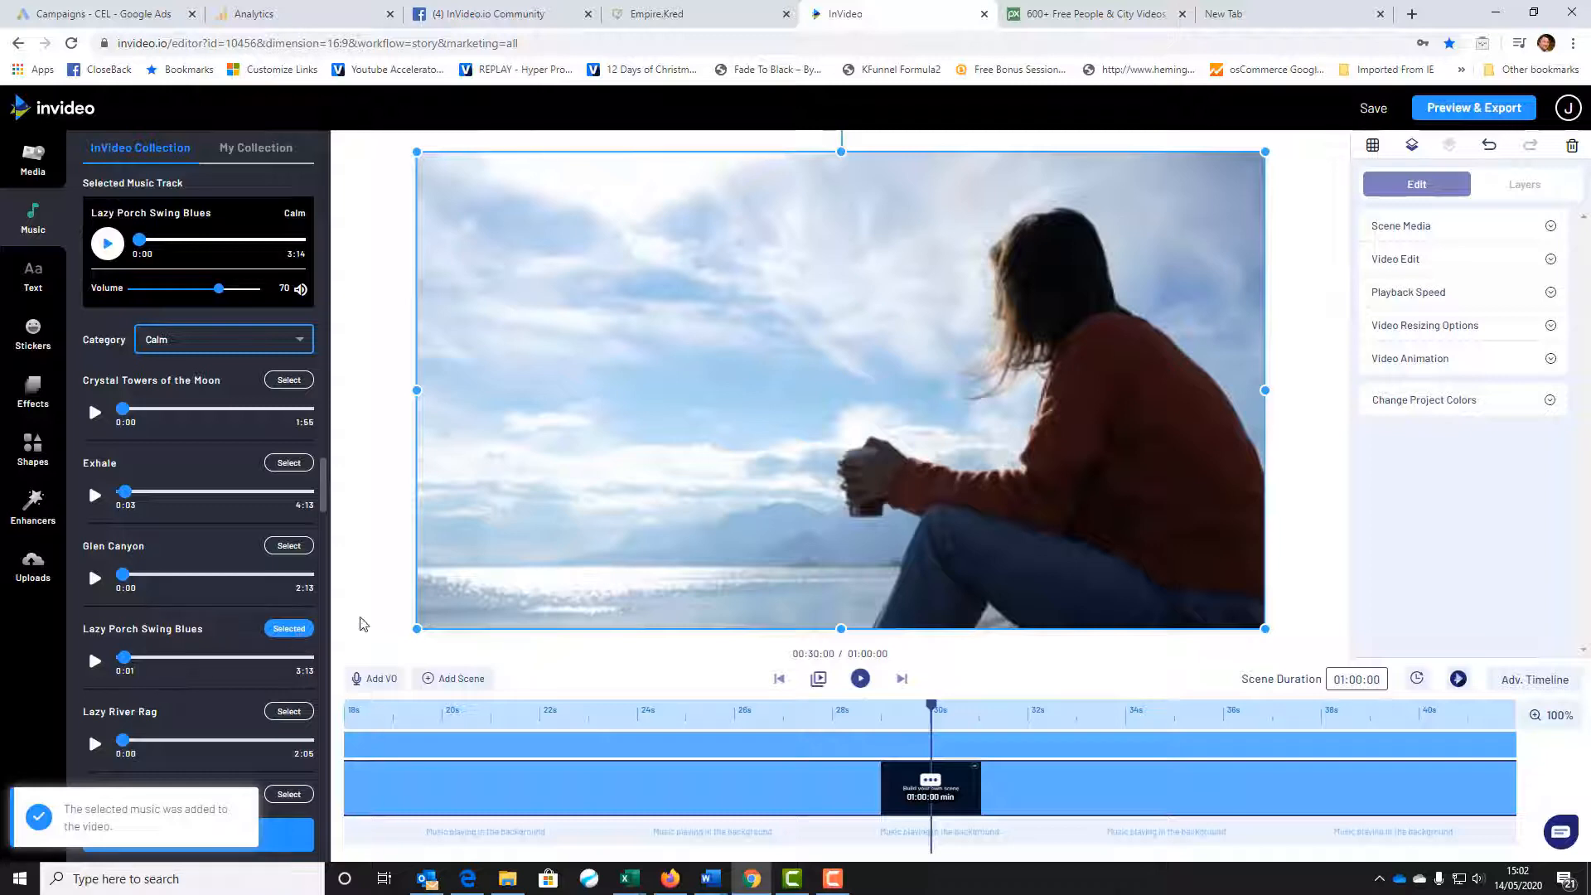
# - Preview and export the finished video, and check the processing status of the exported projects
pyautogui.click(1462, 103)
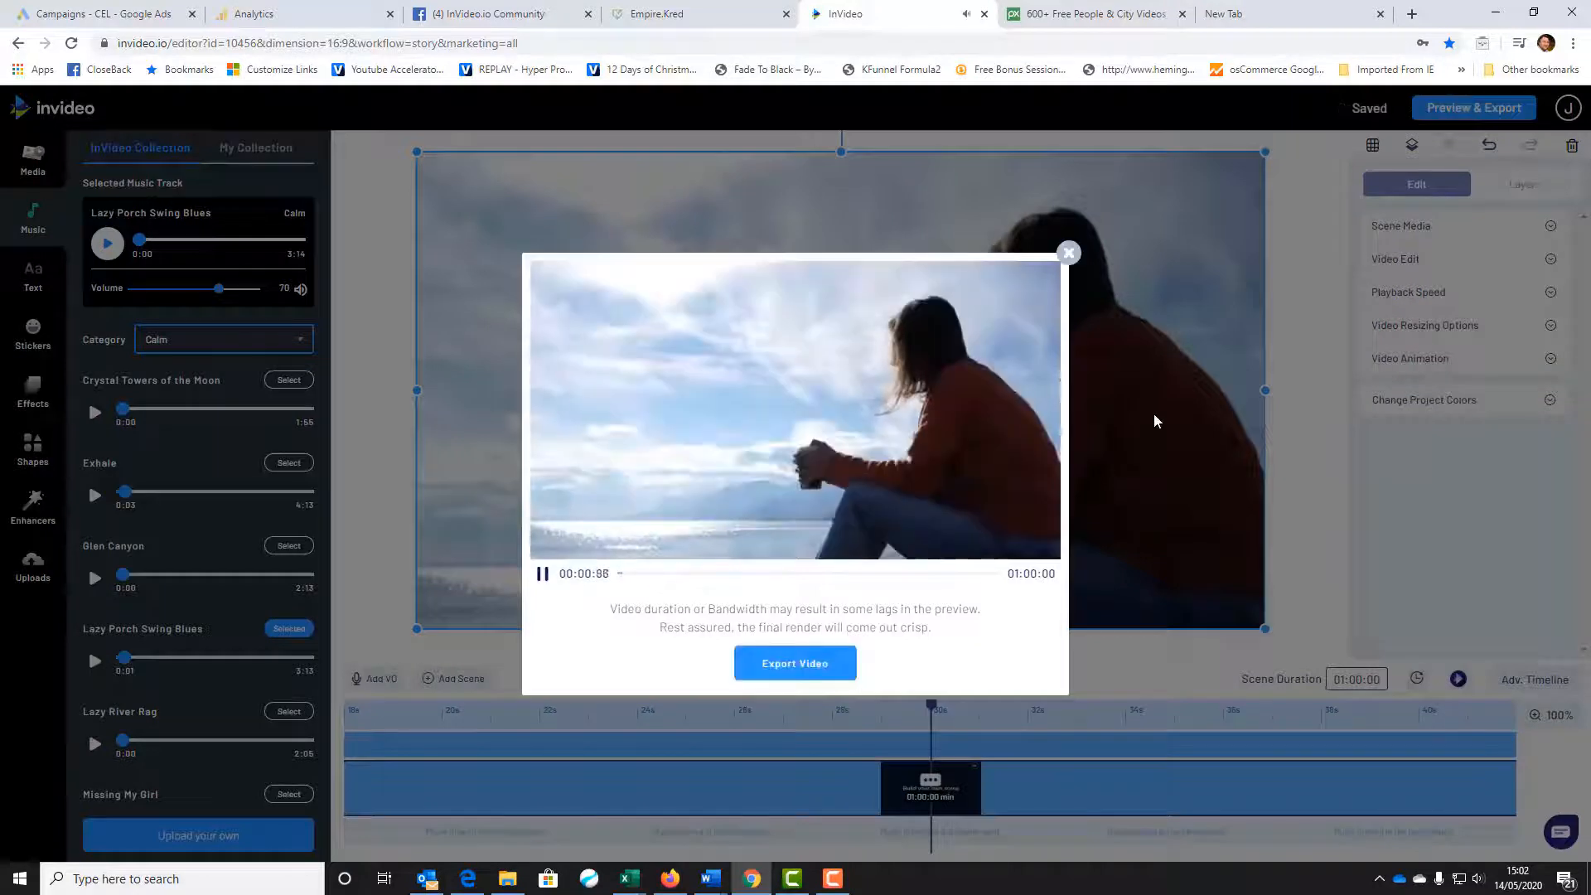
pyautogui.click(777, 673)
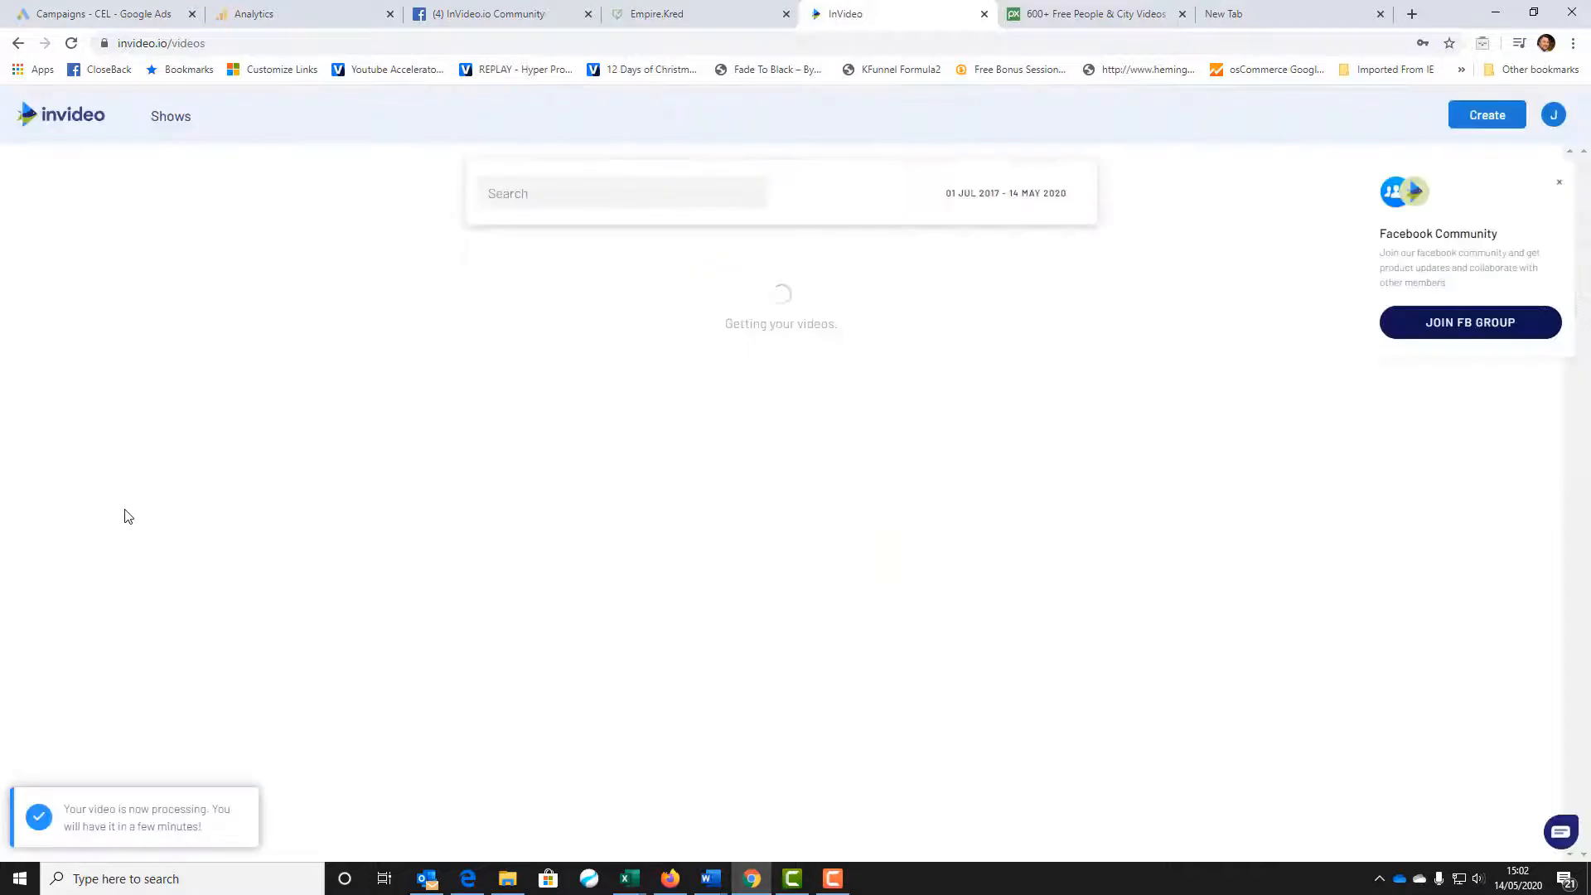
pyautogui.scroll(-7, 139, 515)
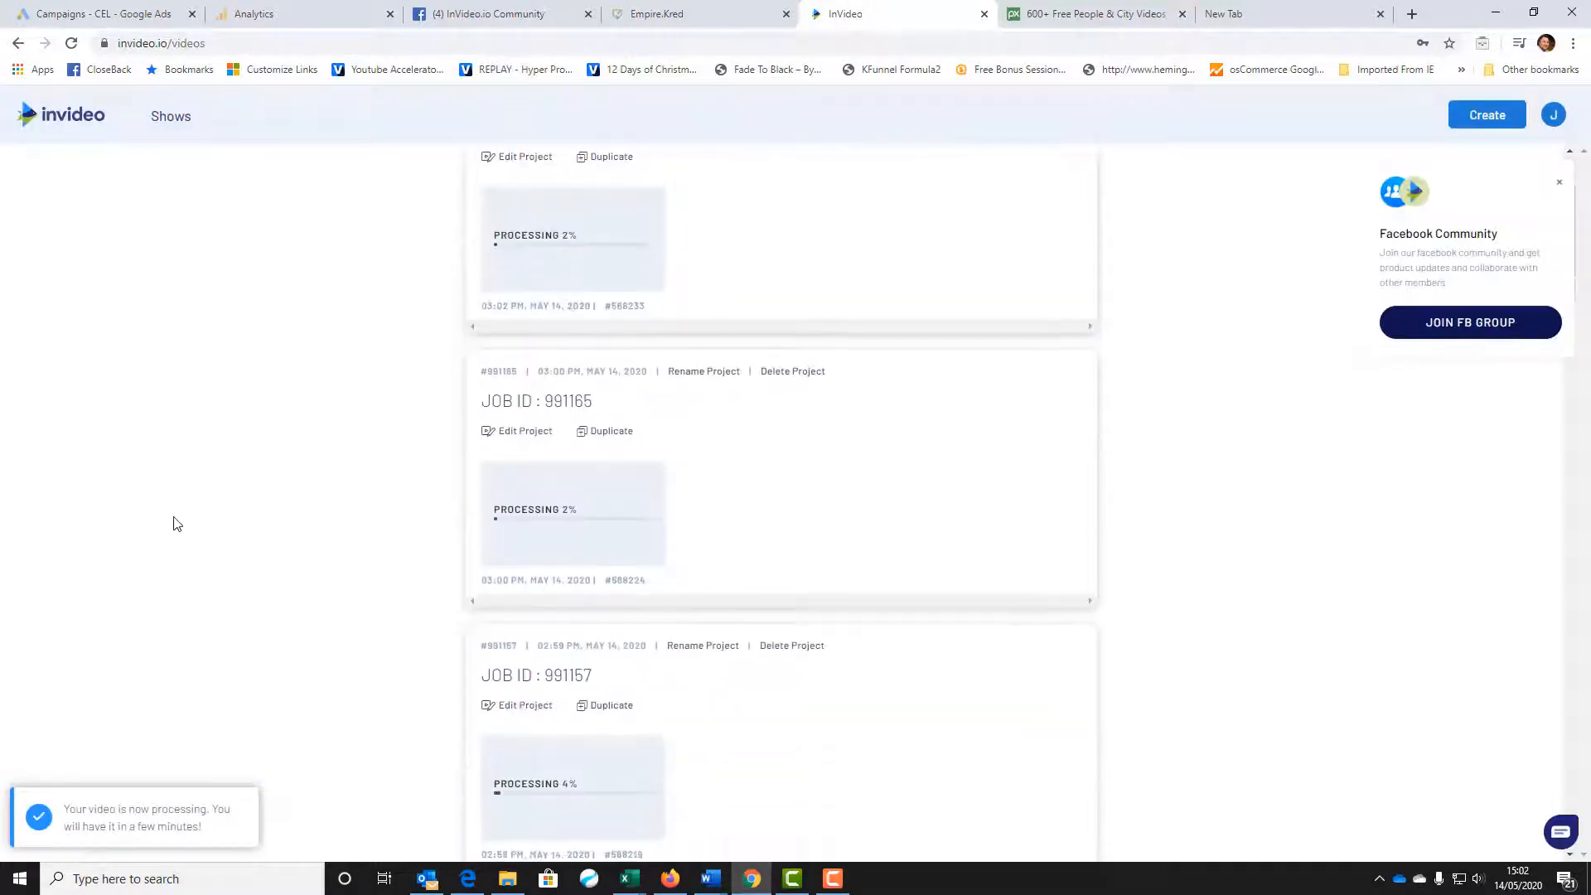
pyautogui.scroll(-3, 183, 521)
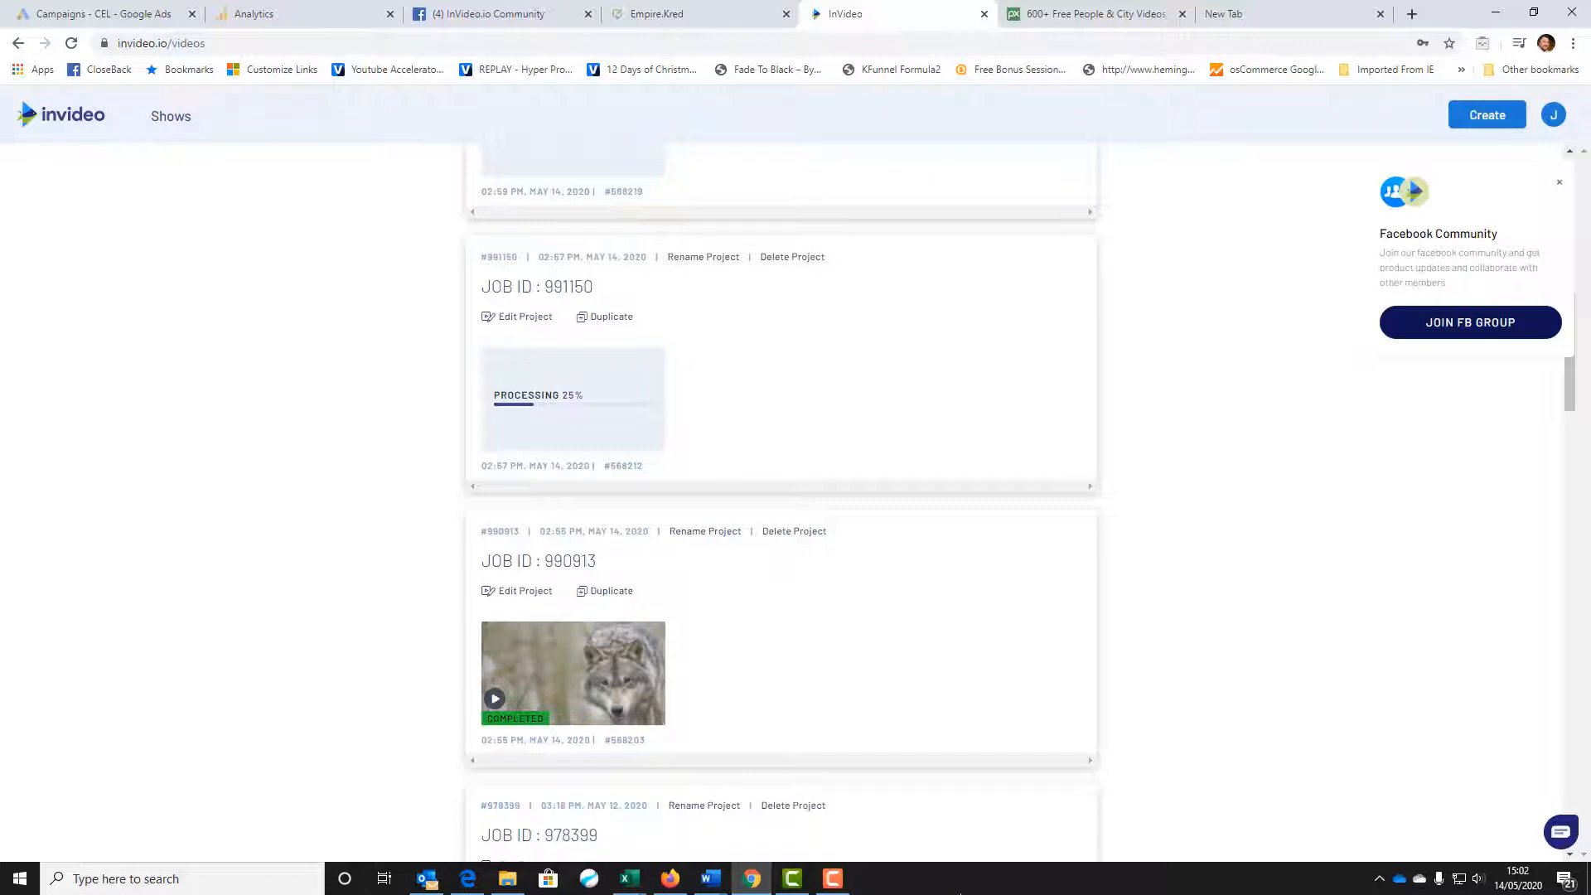
# - Collapse the list of completed uploads in the new blank project
pyautogui.moveTo(836, 885)
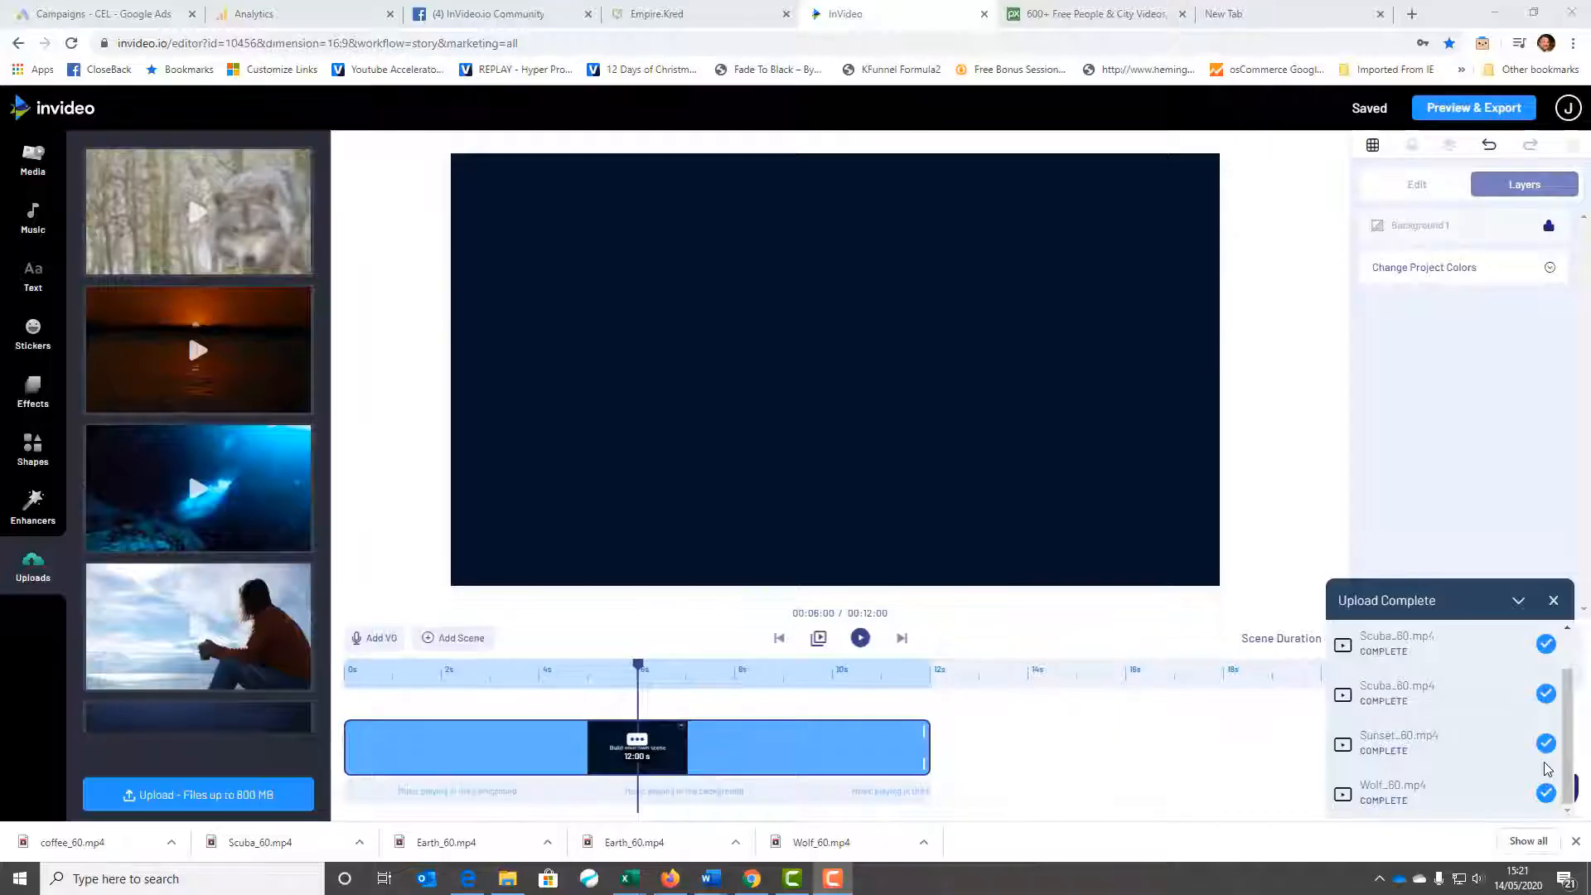
pyautogui.click(1563, 717)
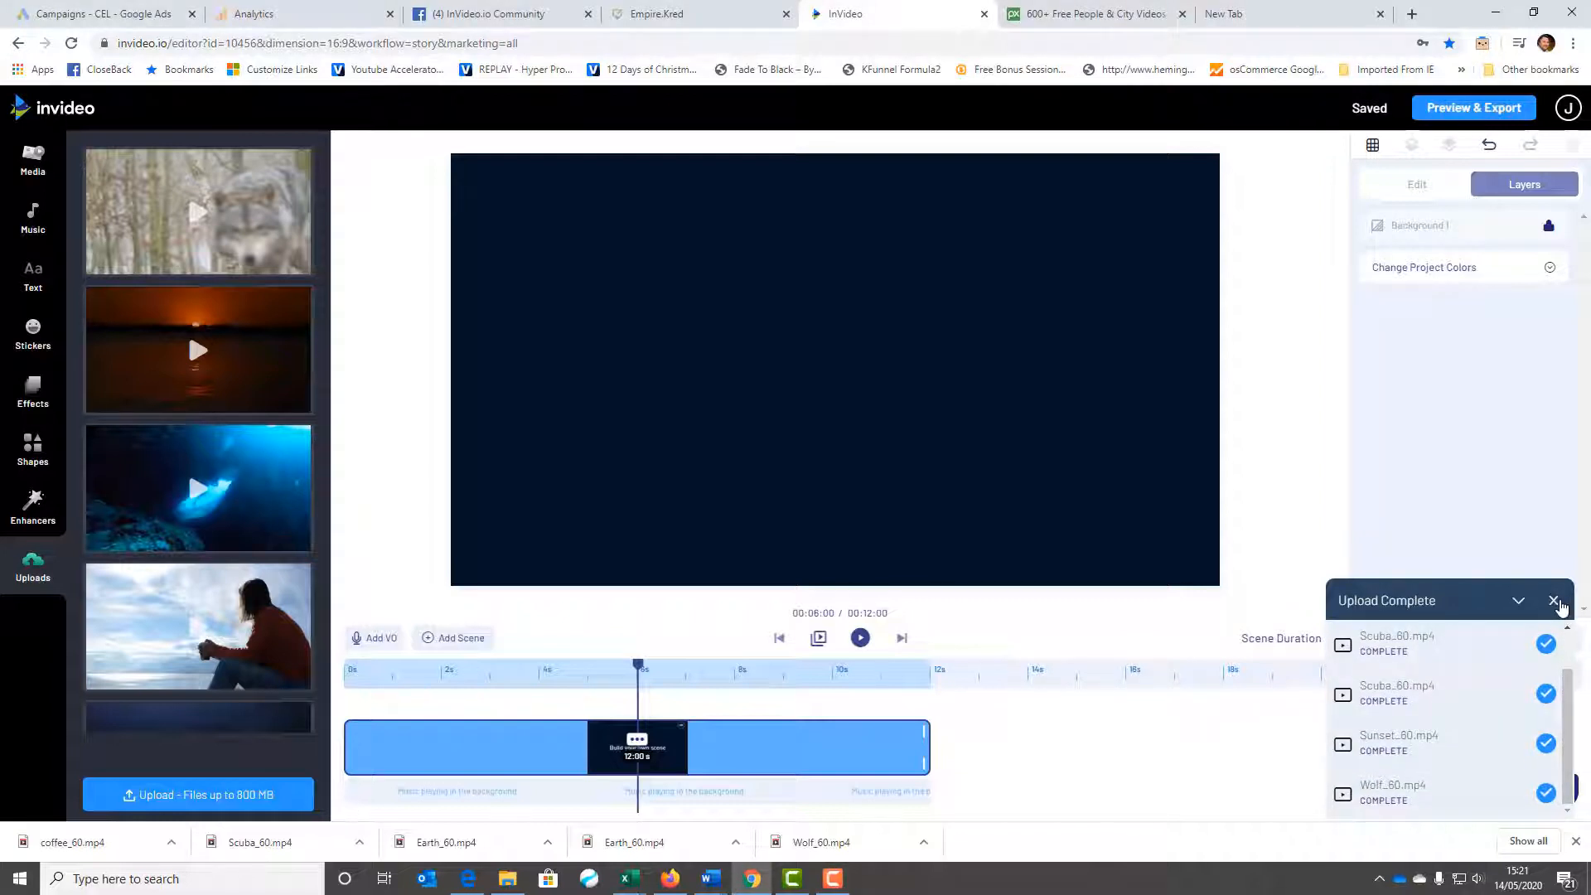
pyautogui.click(1554, 602)
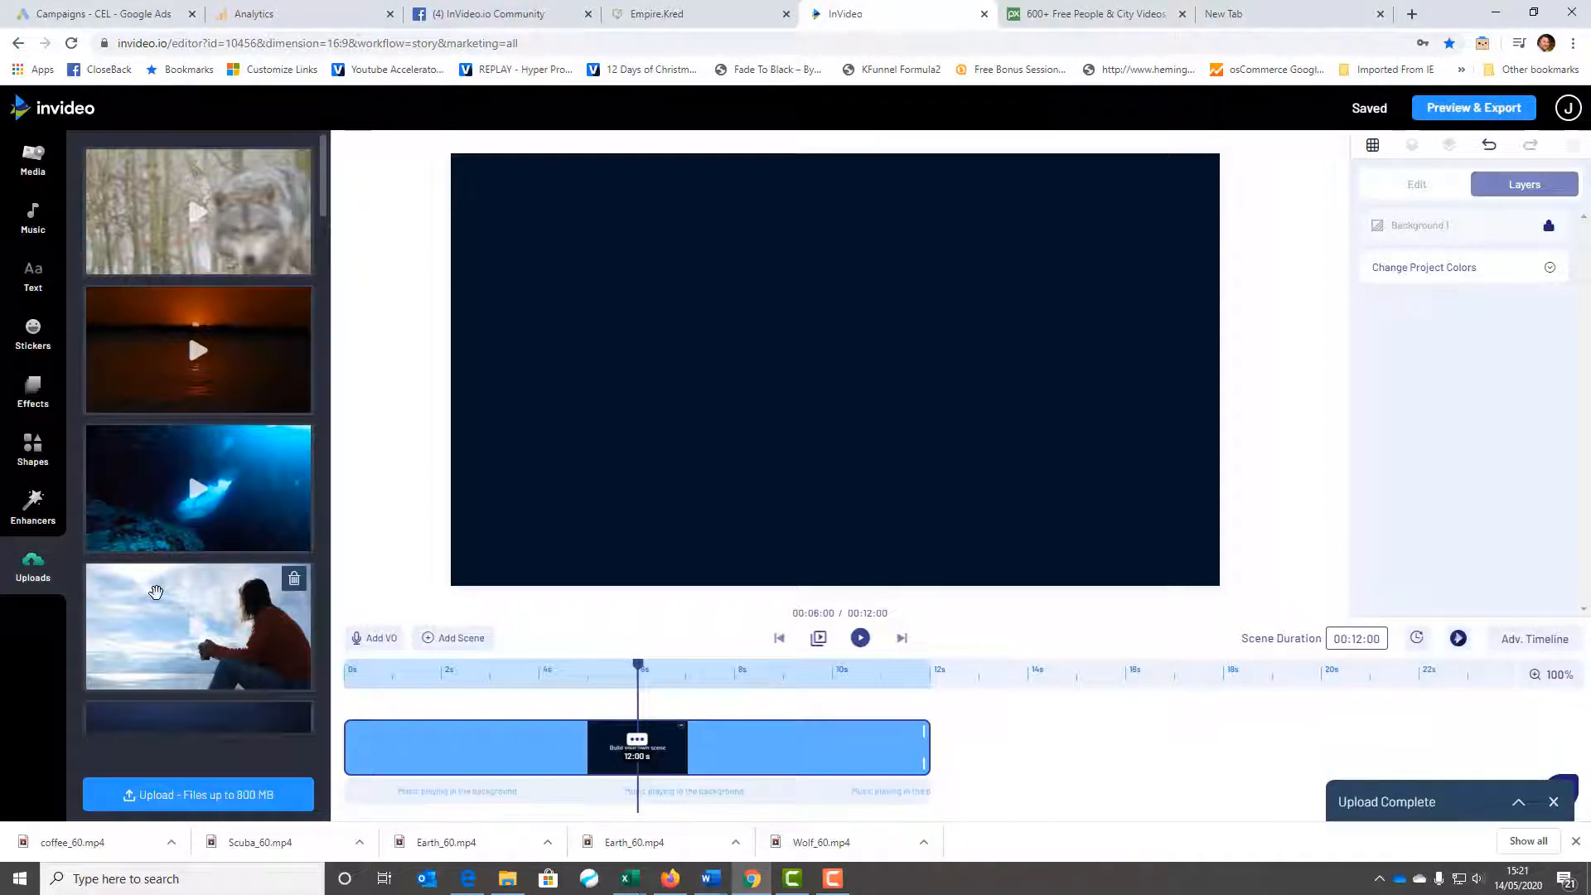
# - Preview the uploaded clips of the woman by the water, the underwater cave and the sunset
pyautogui.click(198, 629)
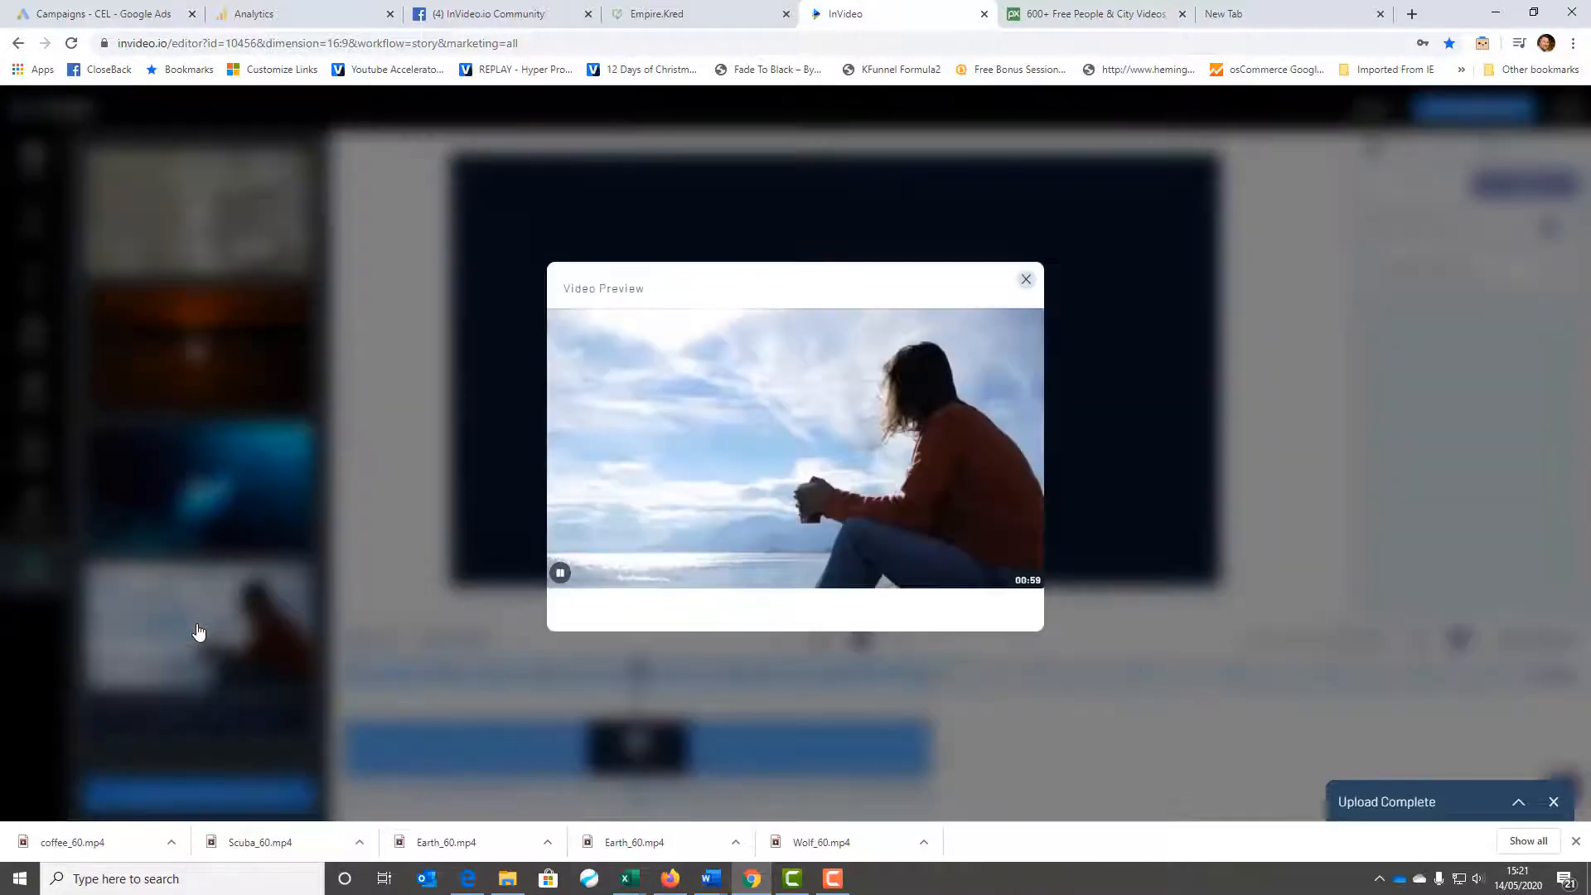
pyautogui.click(197, 623)
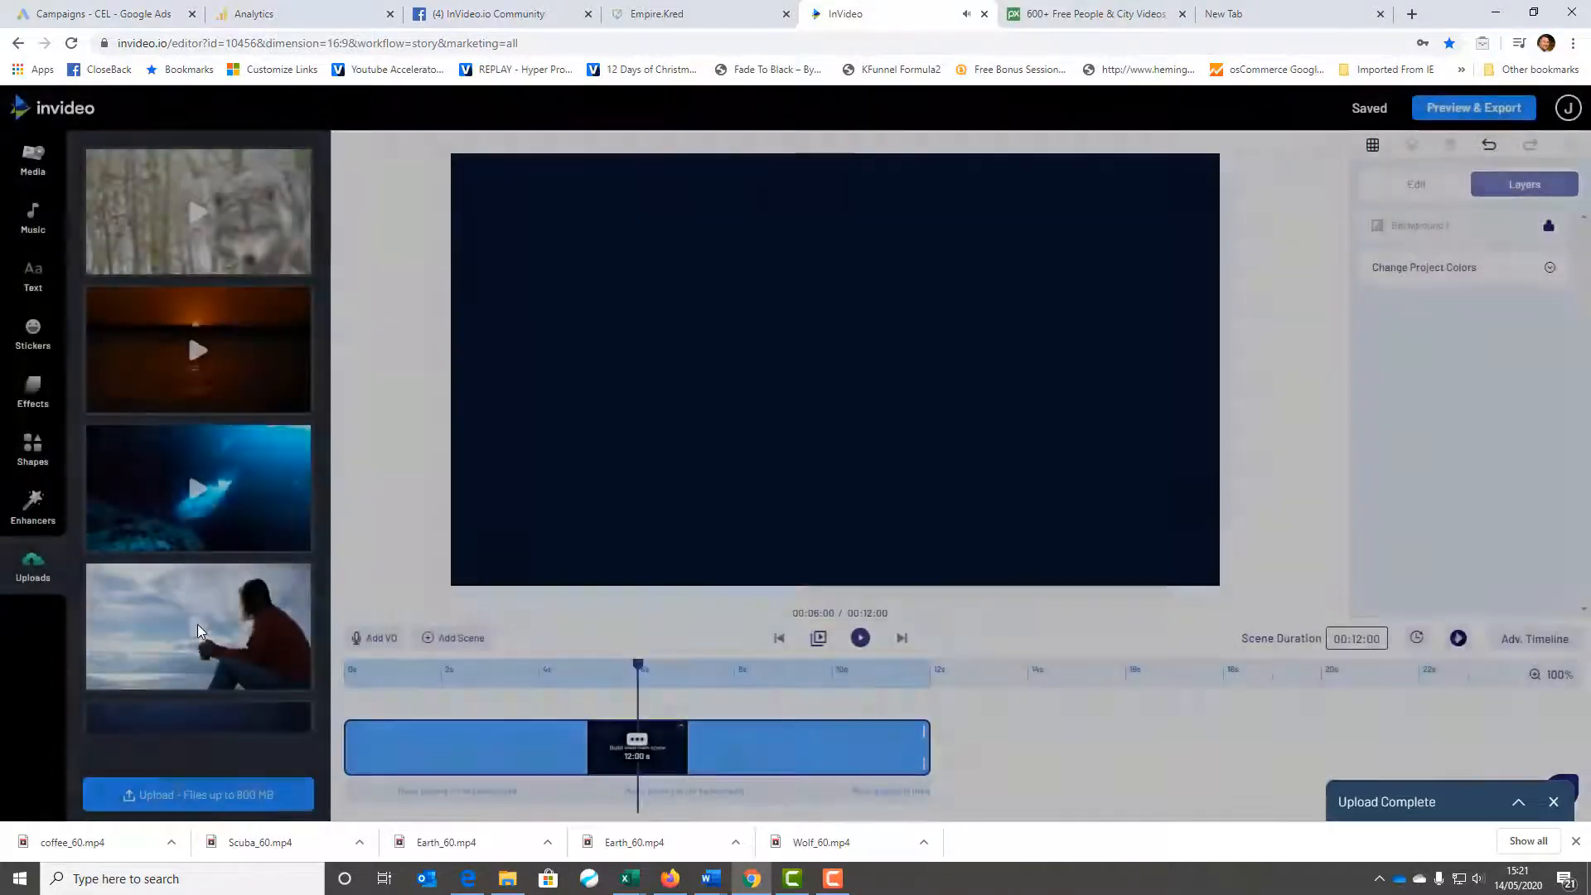
pyautogui.click(196, 504)
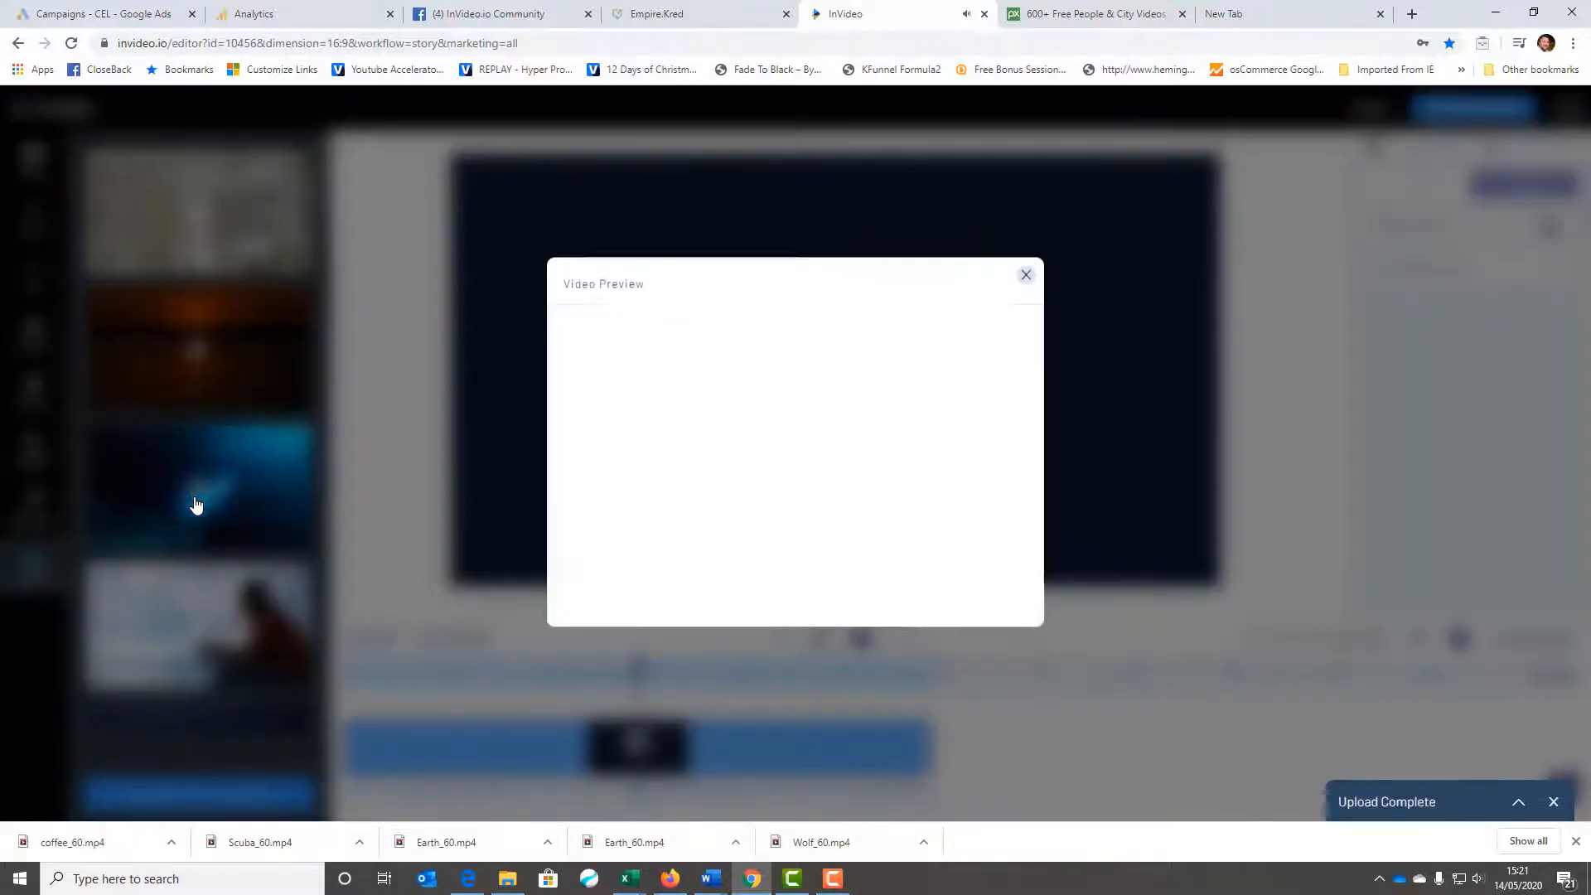
pyautogui.click(182, 489)
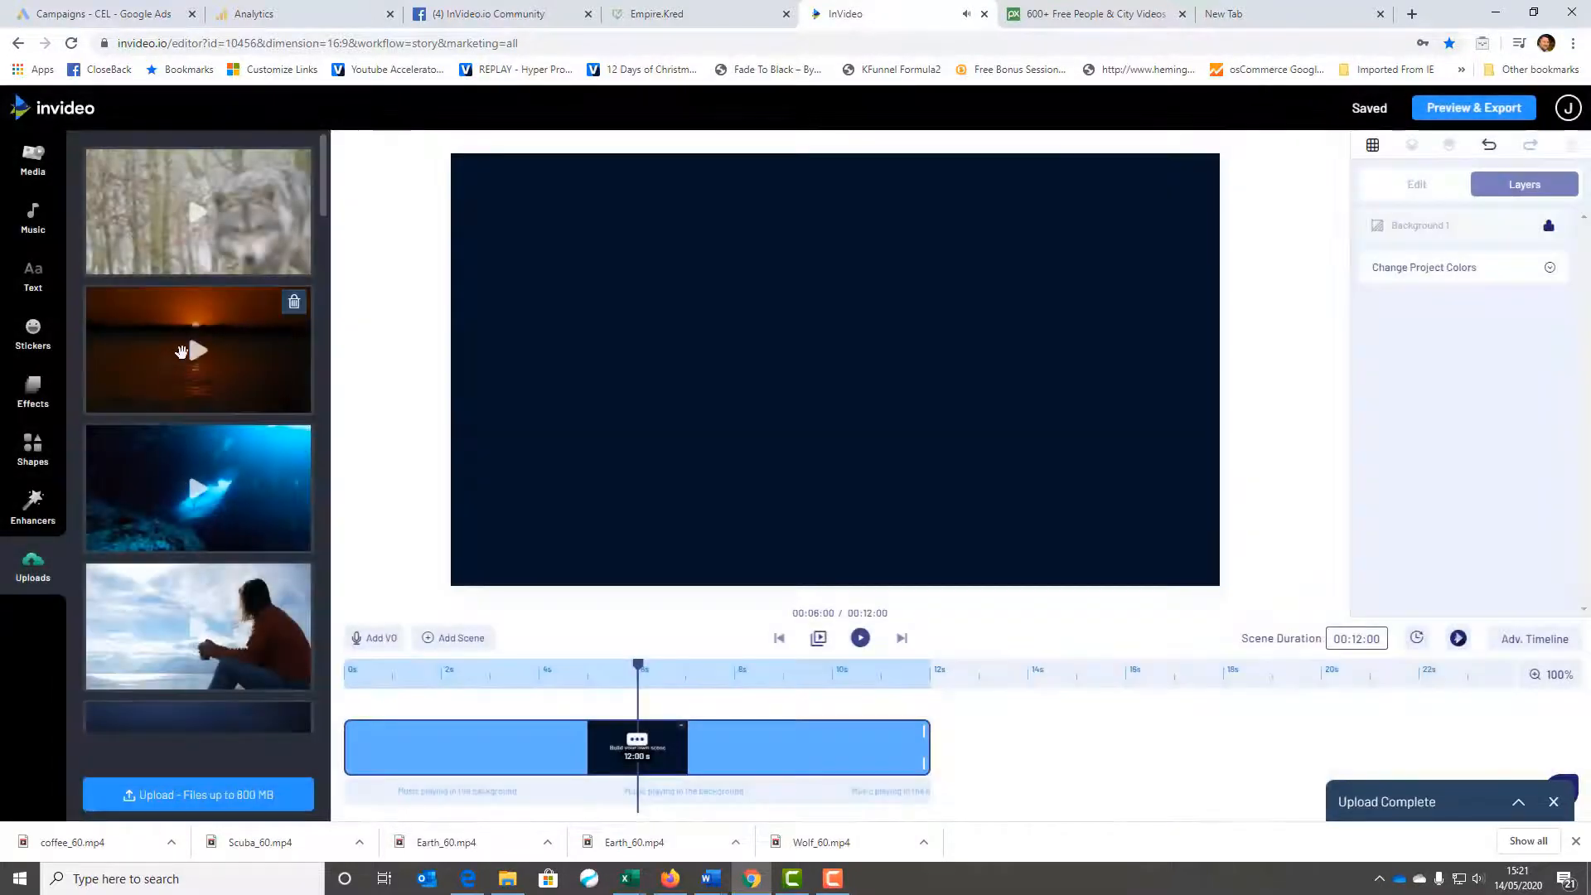
pyautogui.click(194, 367)
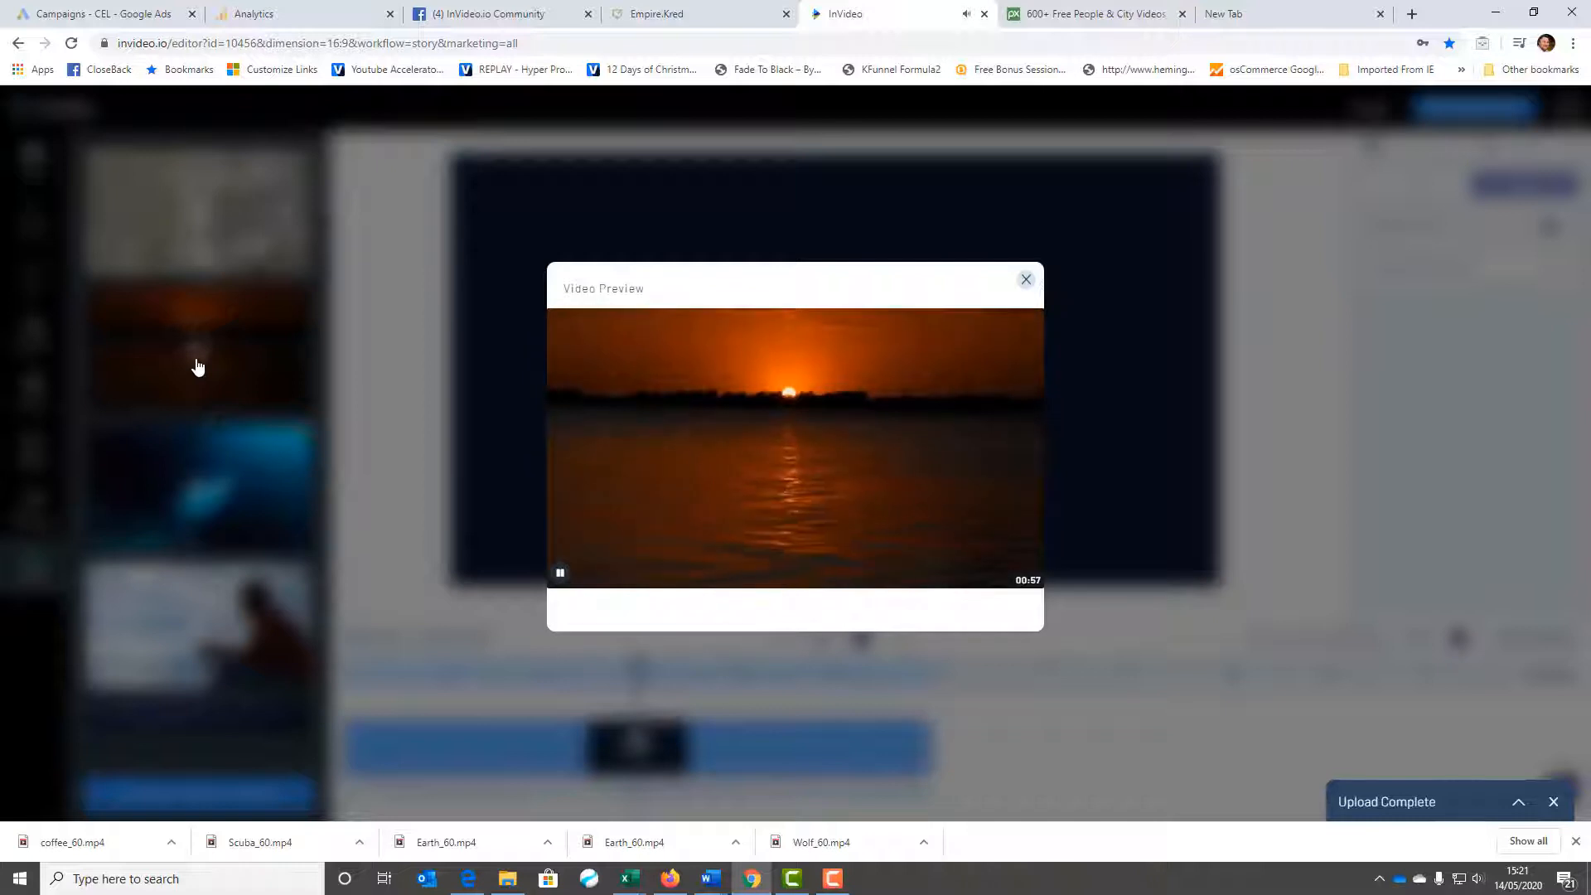
pyautogui.click(197, 366)
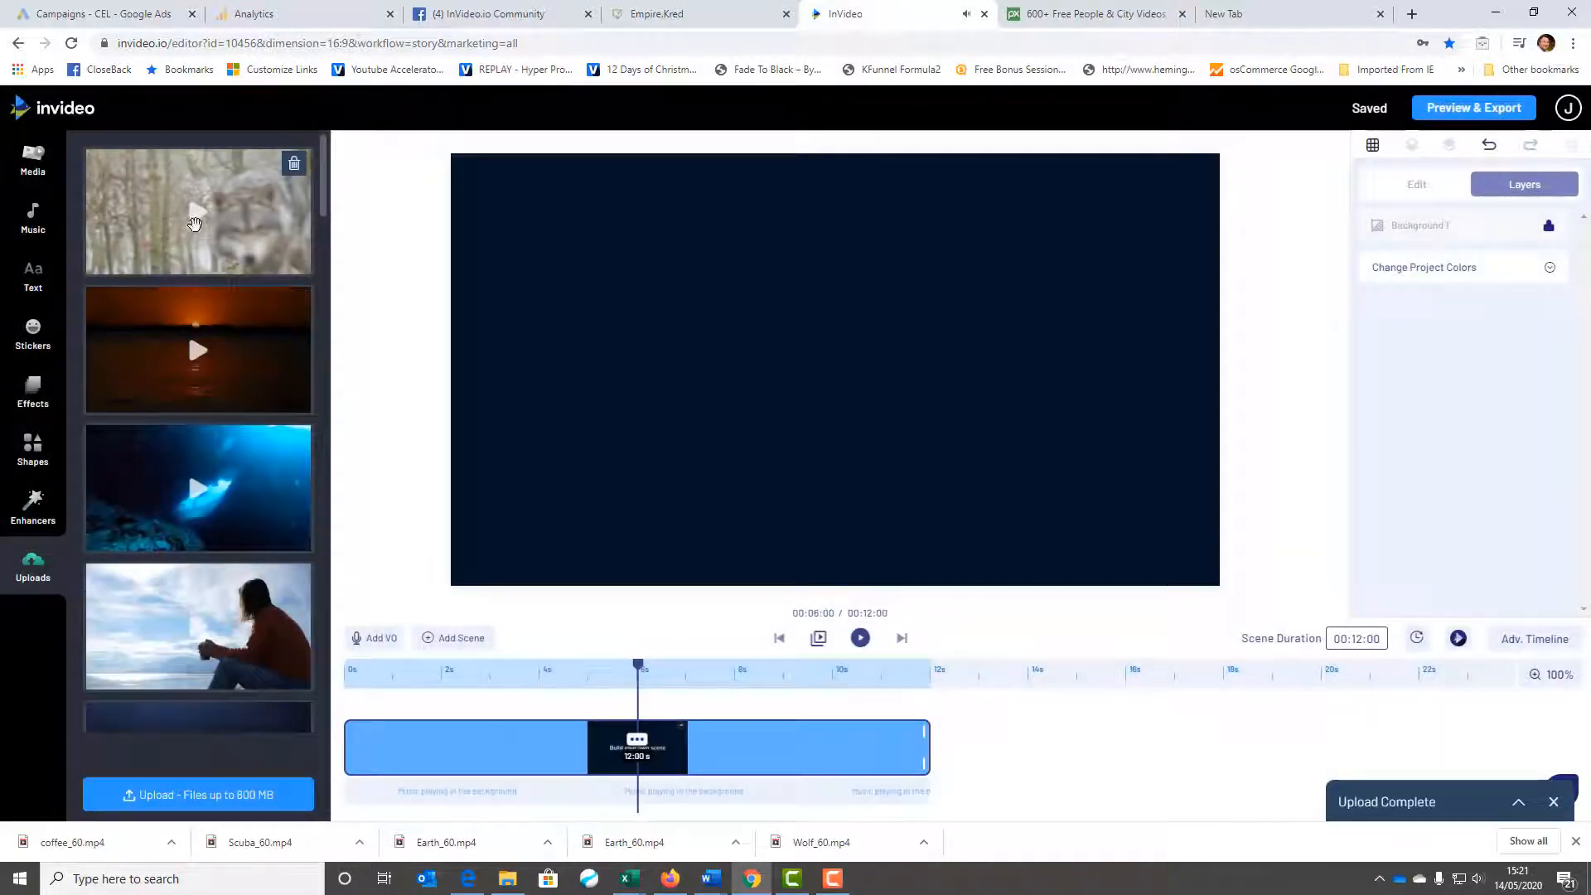
# - Preview the uploaded wolf clip and the Earth clip, closing each preview after viewing
pyautogui.click(194, 222)
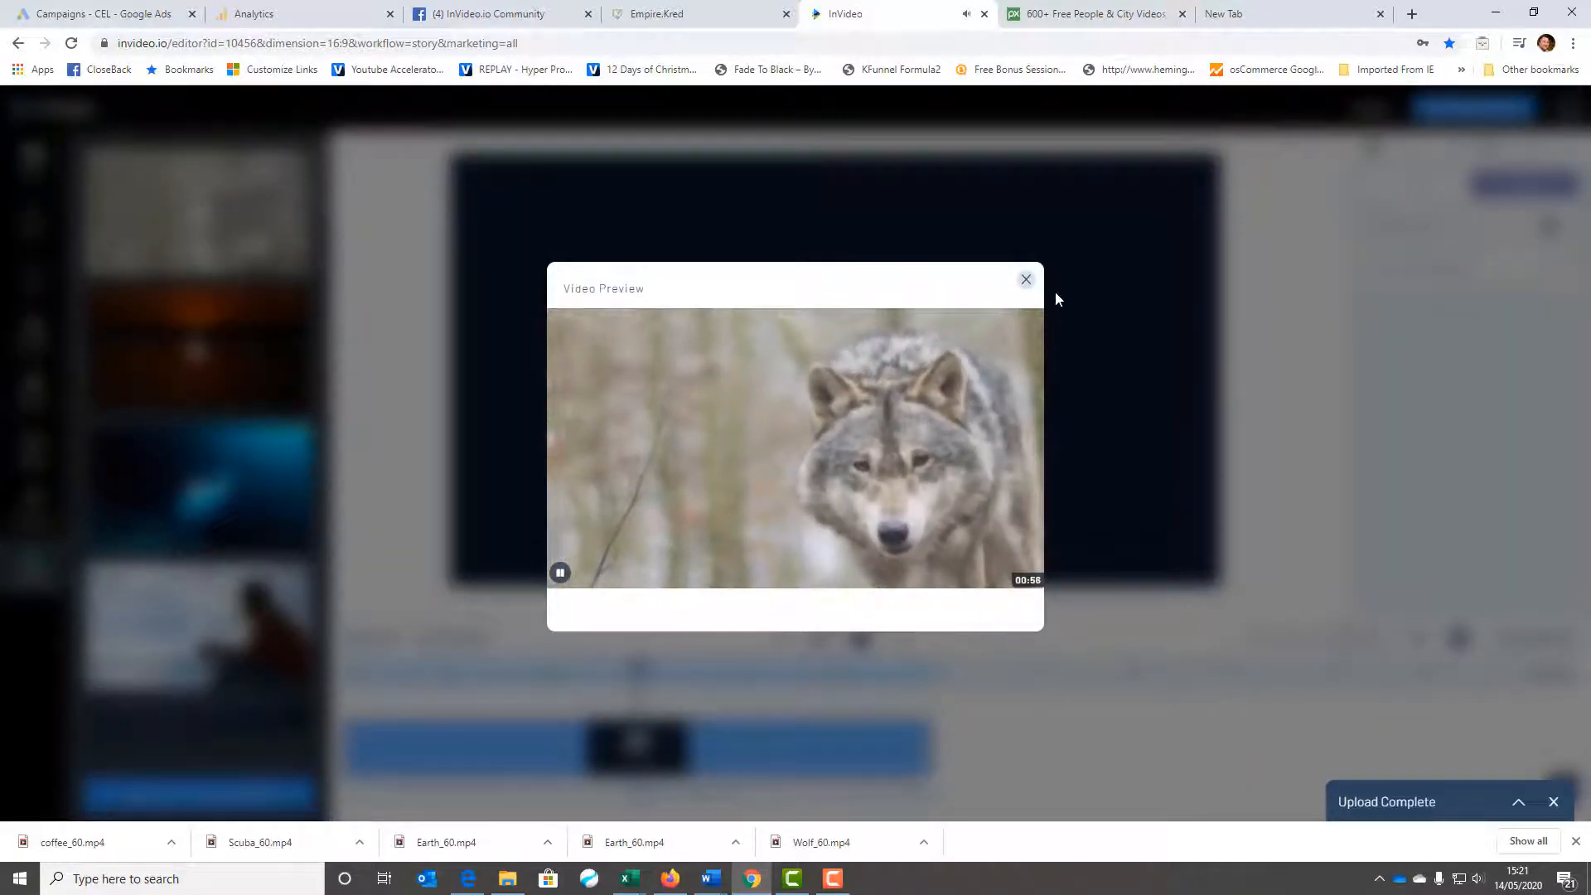
pyautogui.click(1026, 279)
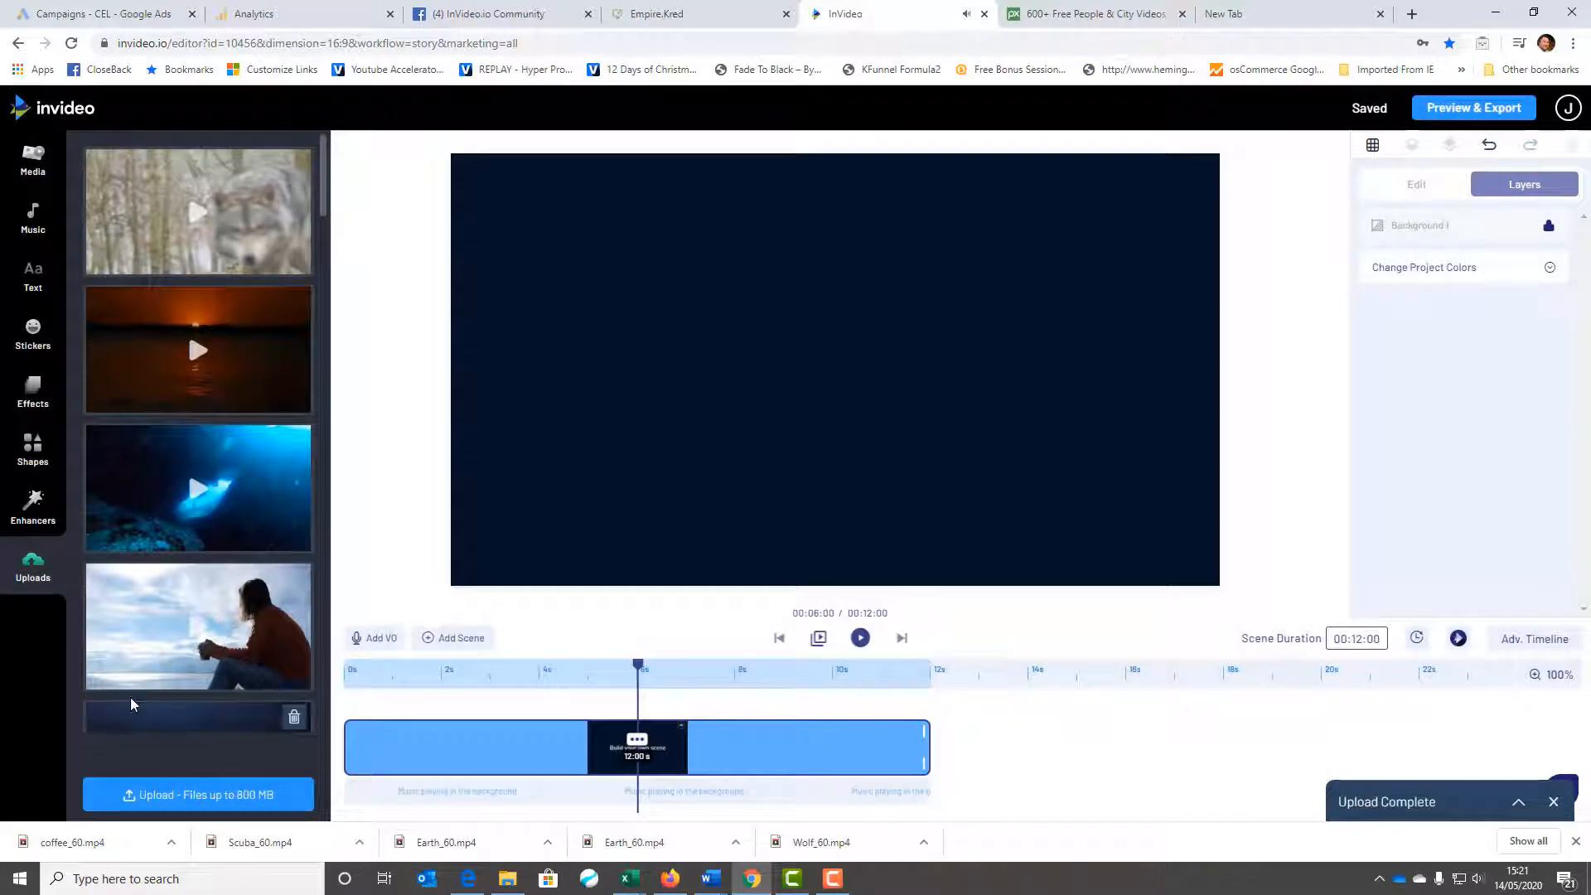
pyautogui.scroll(-3, 131, 703)
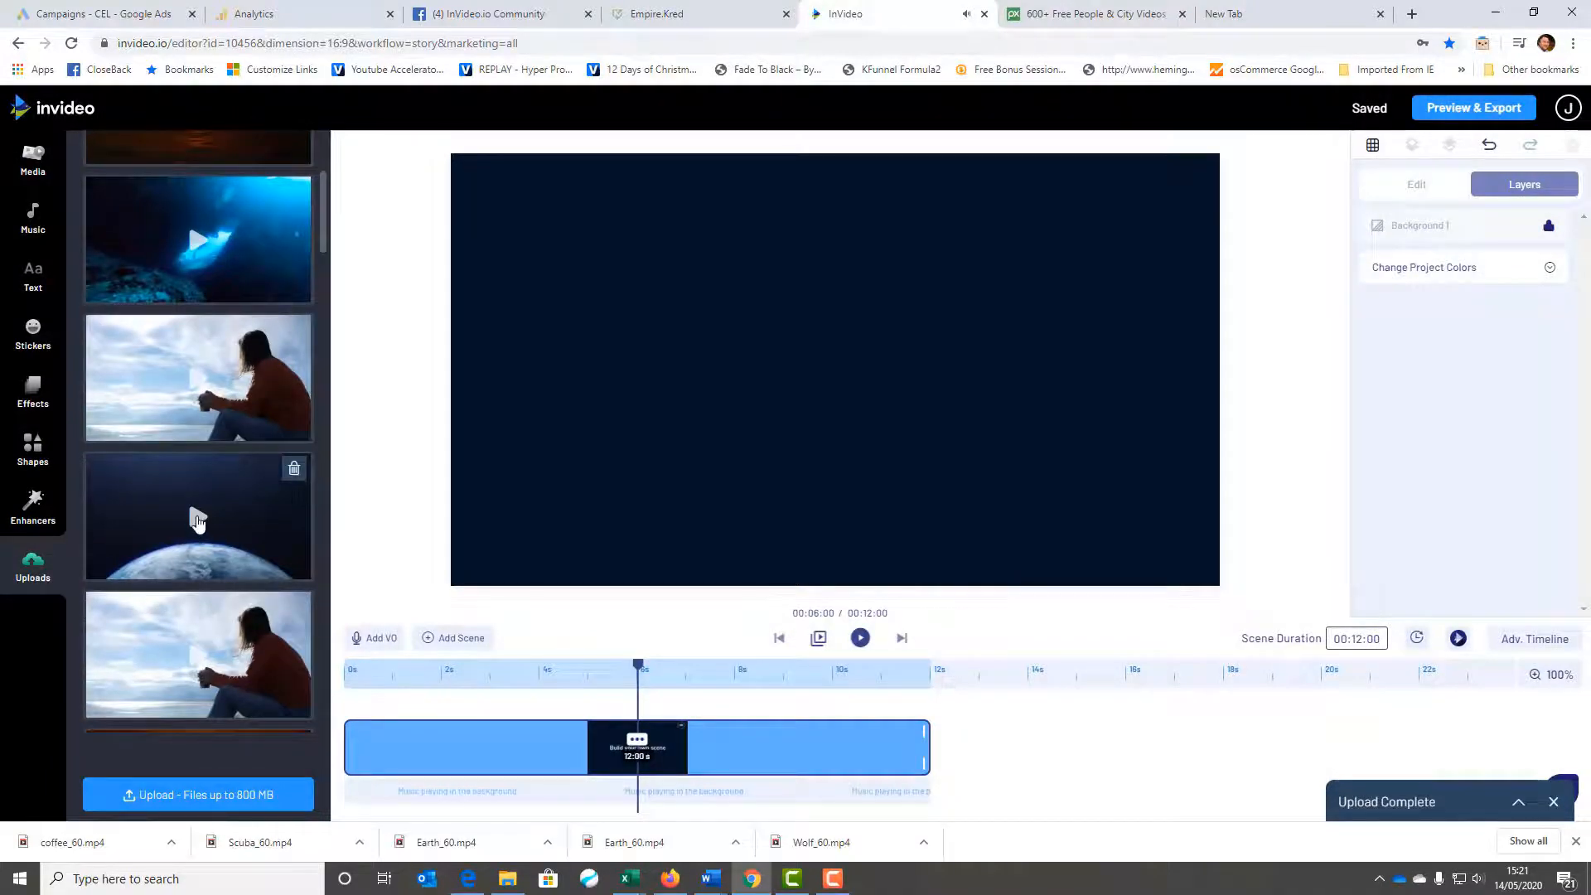
pyautogui.click(195, 517)
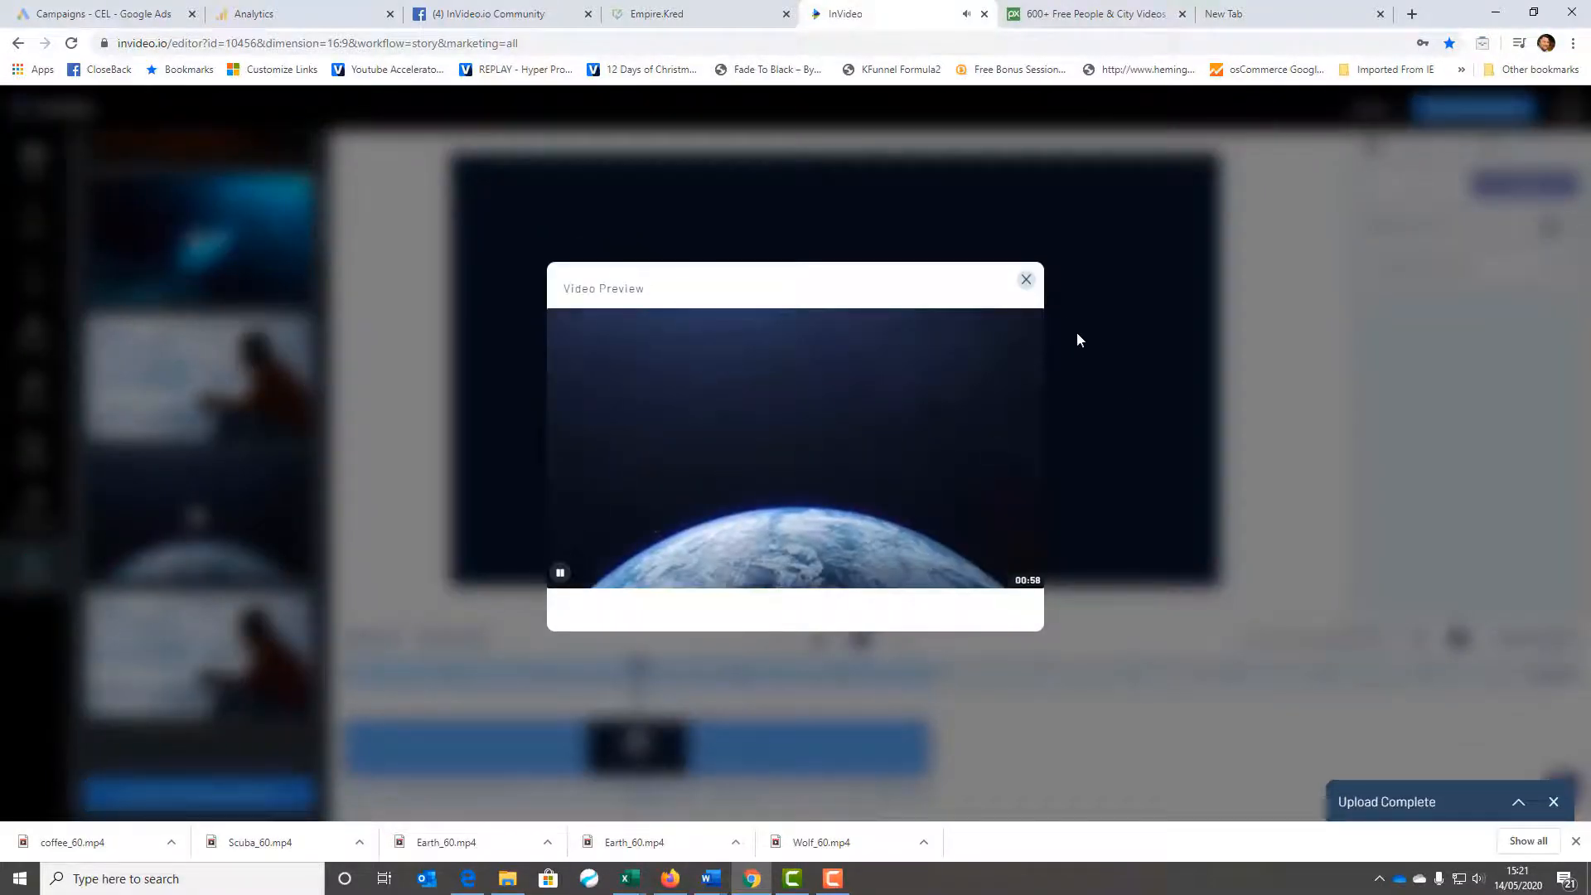
pyautogui.click(1026, 279)
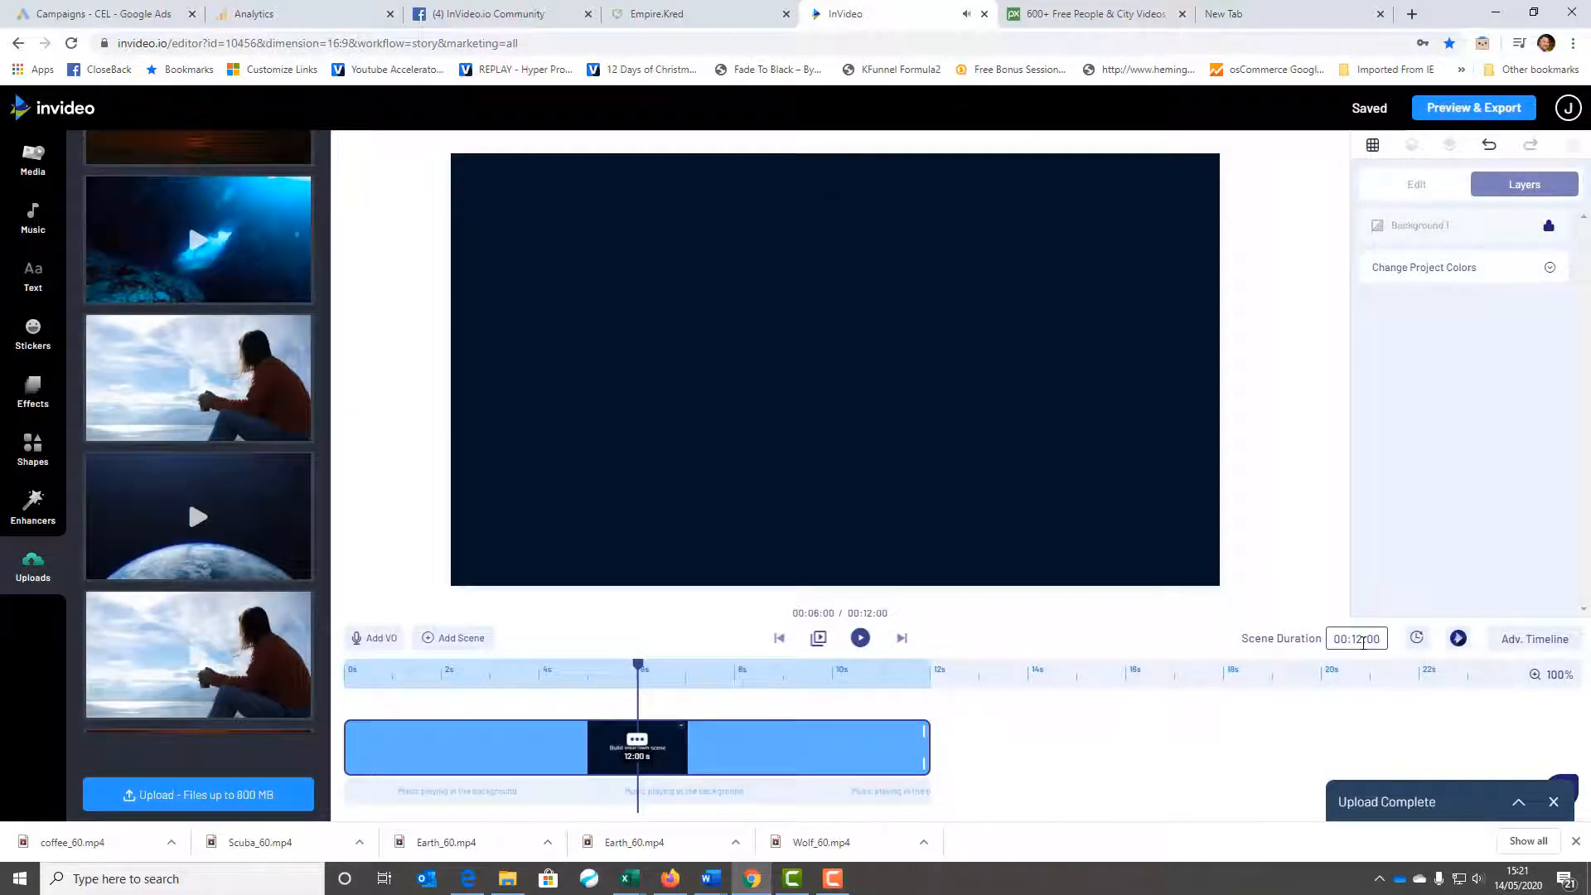
# - Set the scene duration to 05:00:00 and switch to the advanced timeline
pyautogui.click(1360, 643)
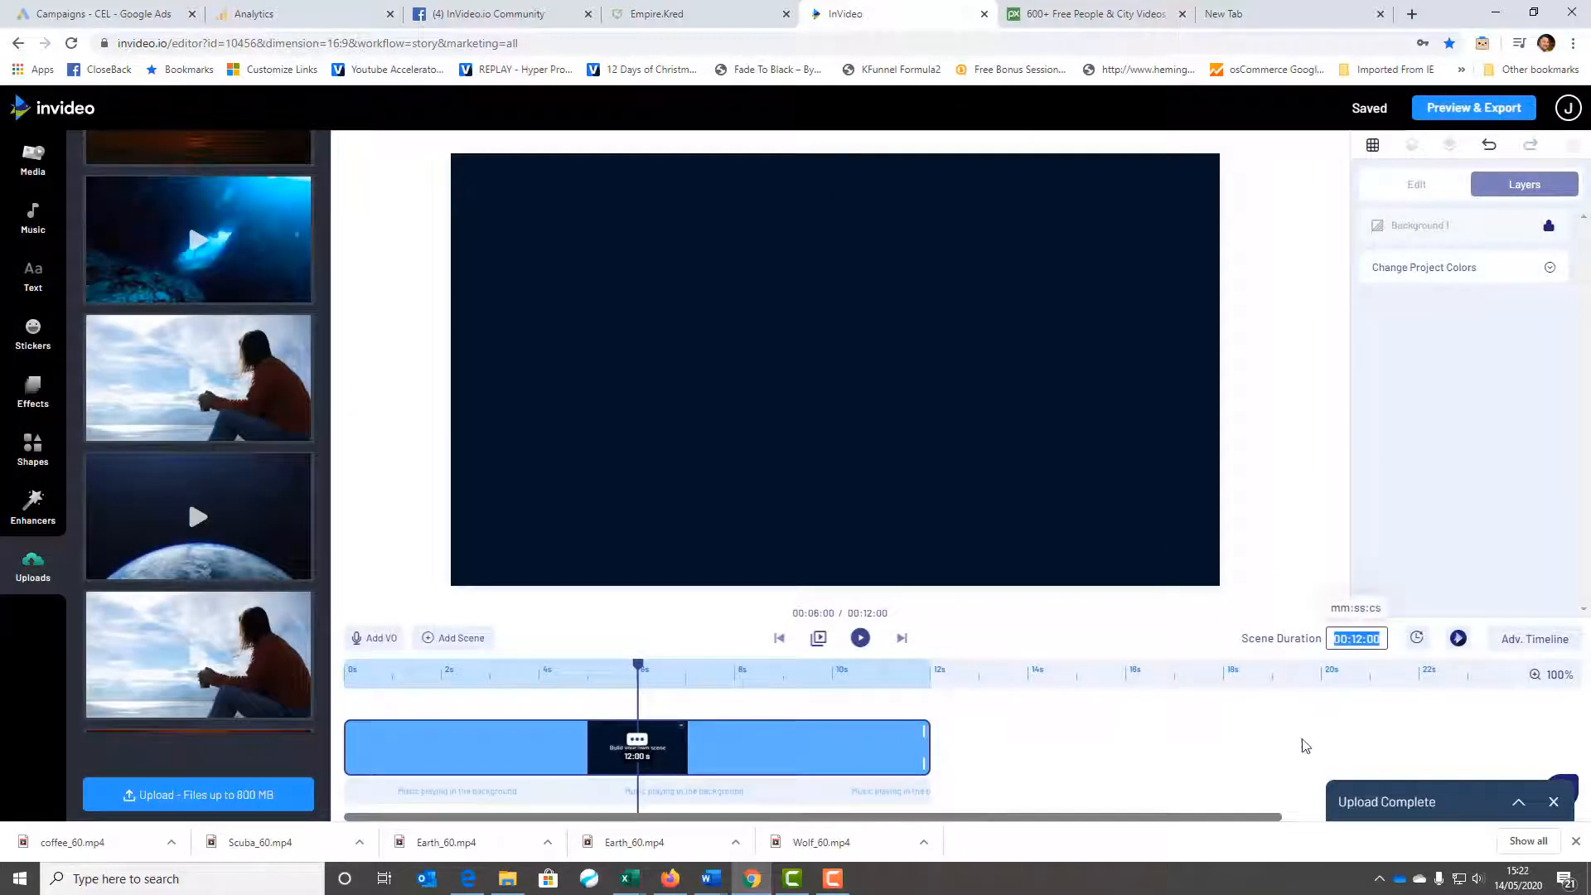
pyautogui.click(1357, 643)
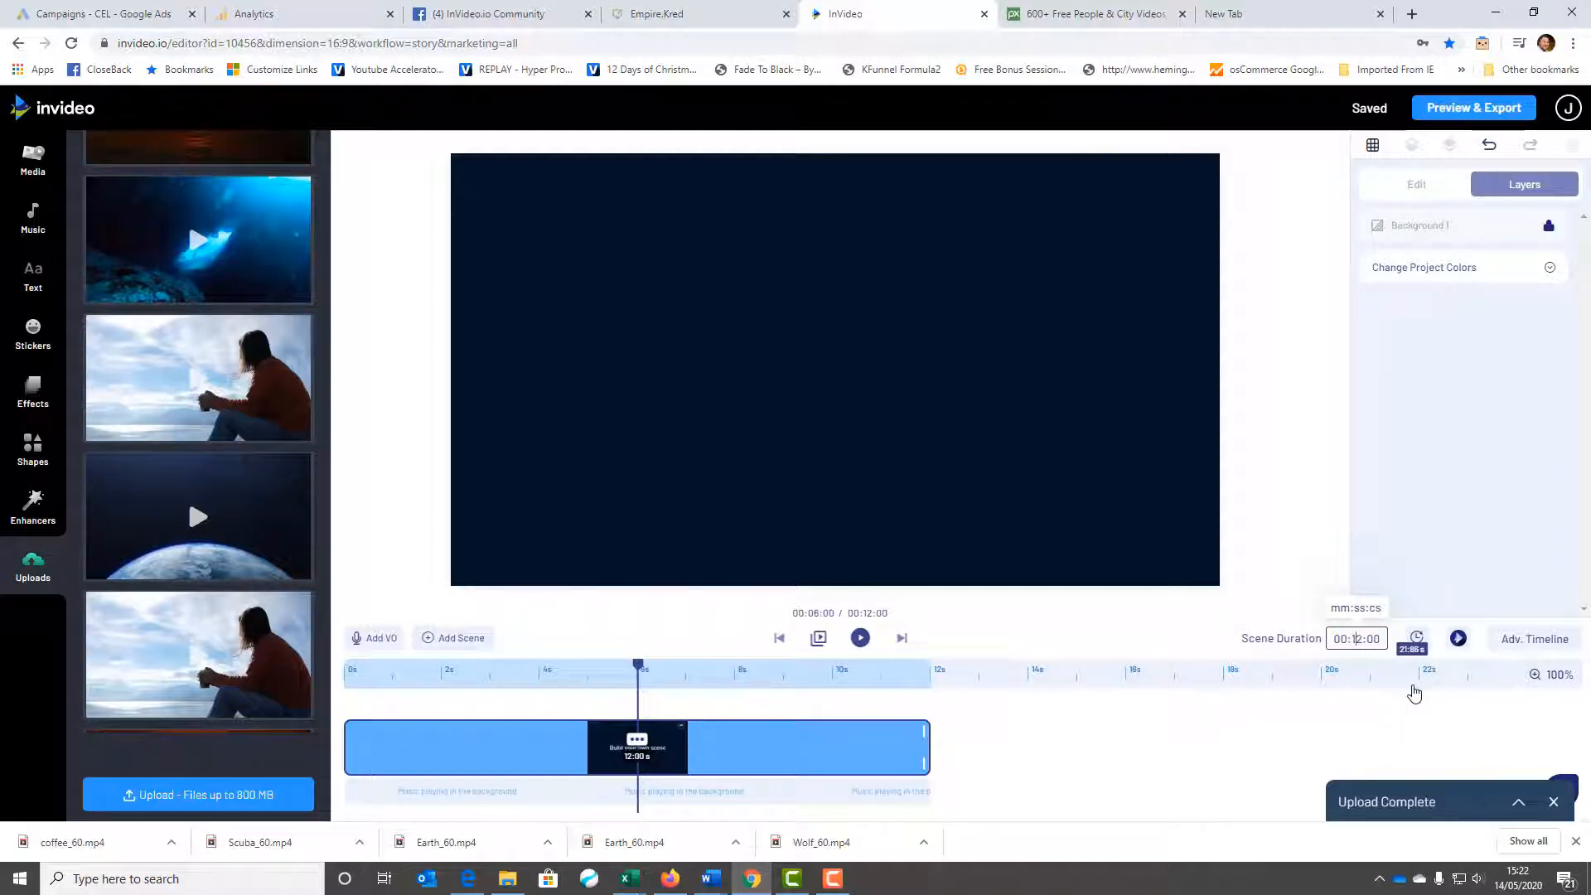
pyautogui.press('BackSpace')
pyautogui.press('Return')
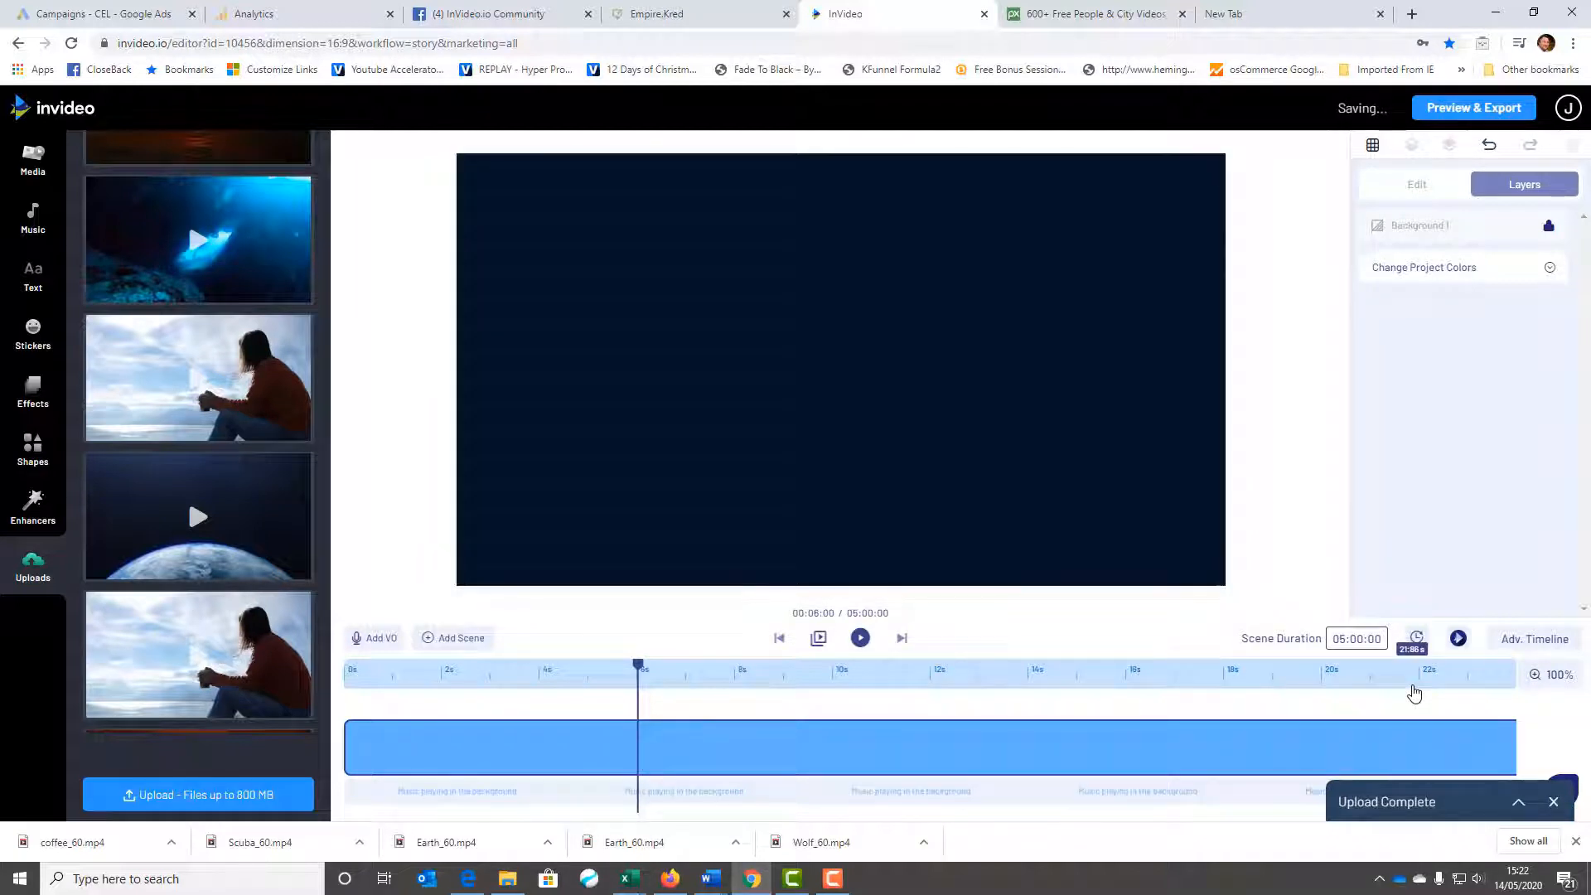
pyautogui.click(1526, 644)
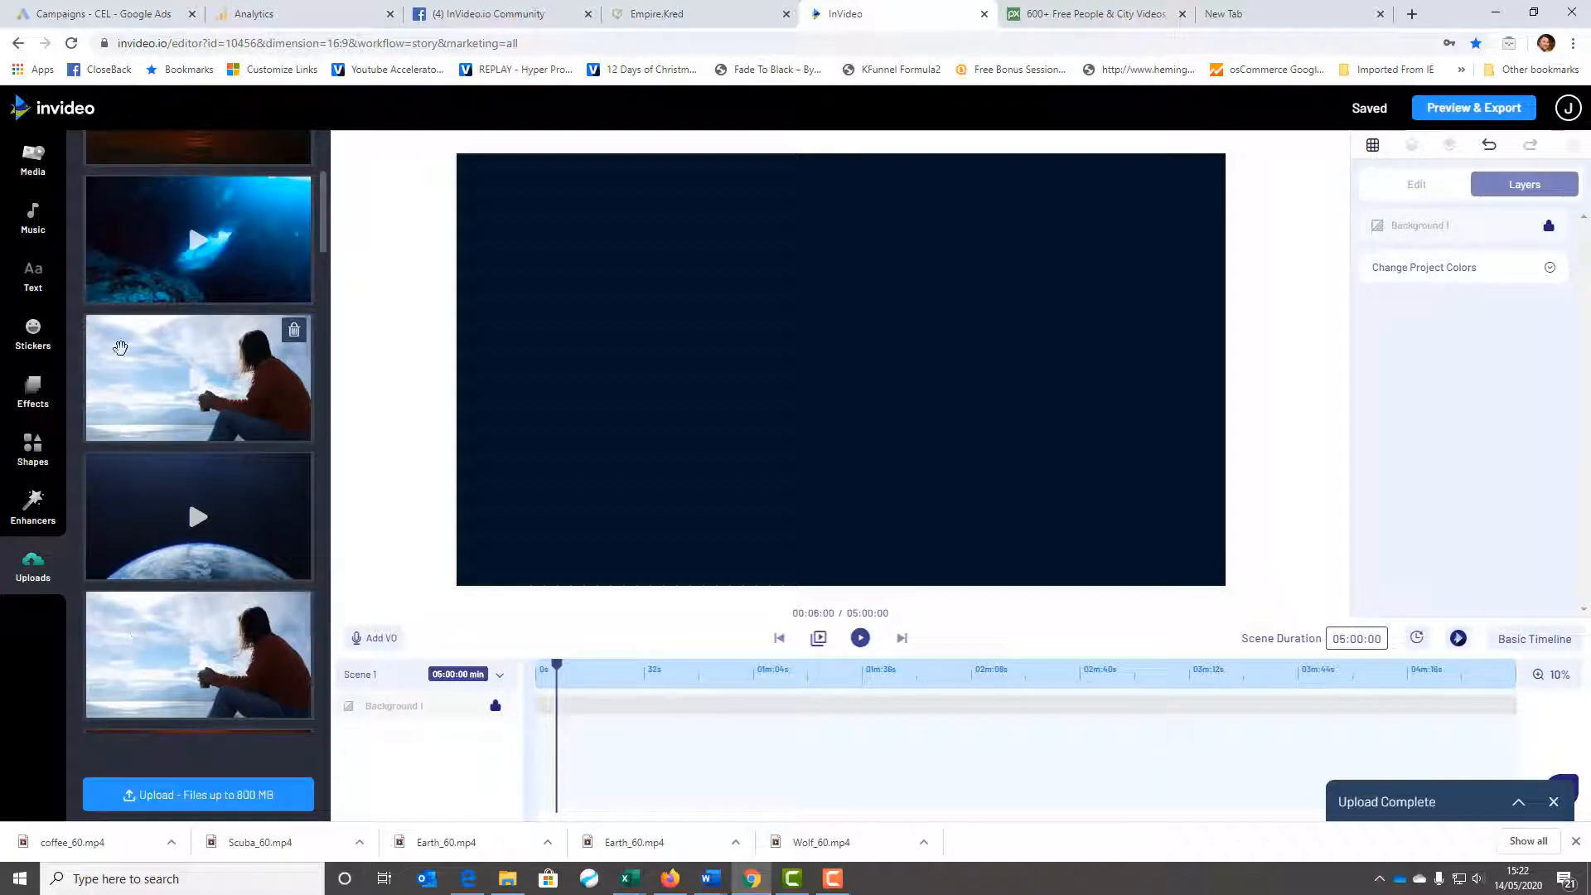
# - Place the uploaded wolf clip in the scene and add the uploaded sunset clip as a separate layer
pyautogui.scroll(3, 164, 335)
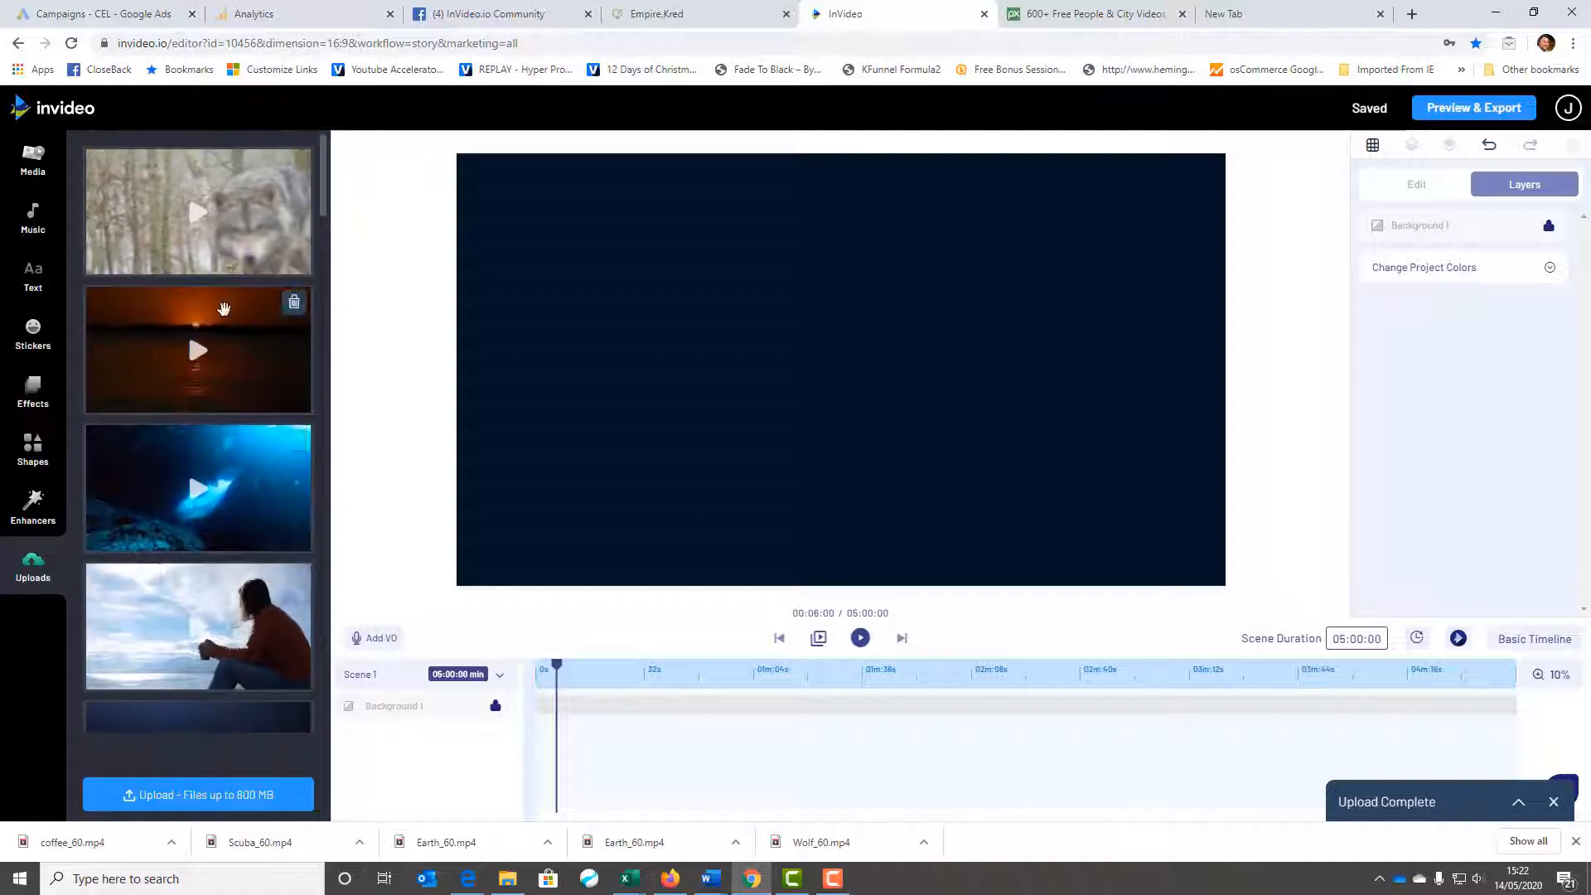
pyautogui.moveTo(191, 214); pyautogui.dragTo(679, 342)
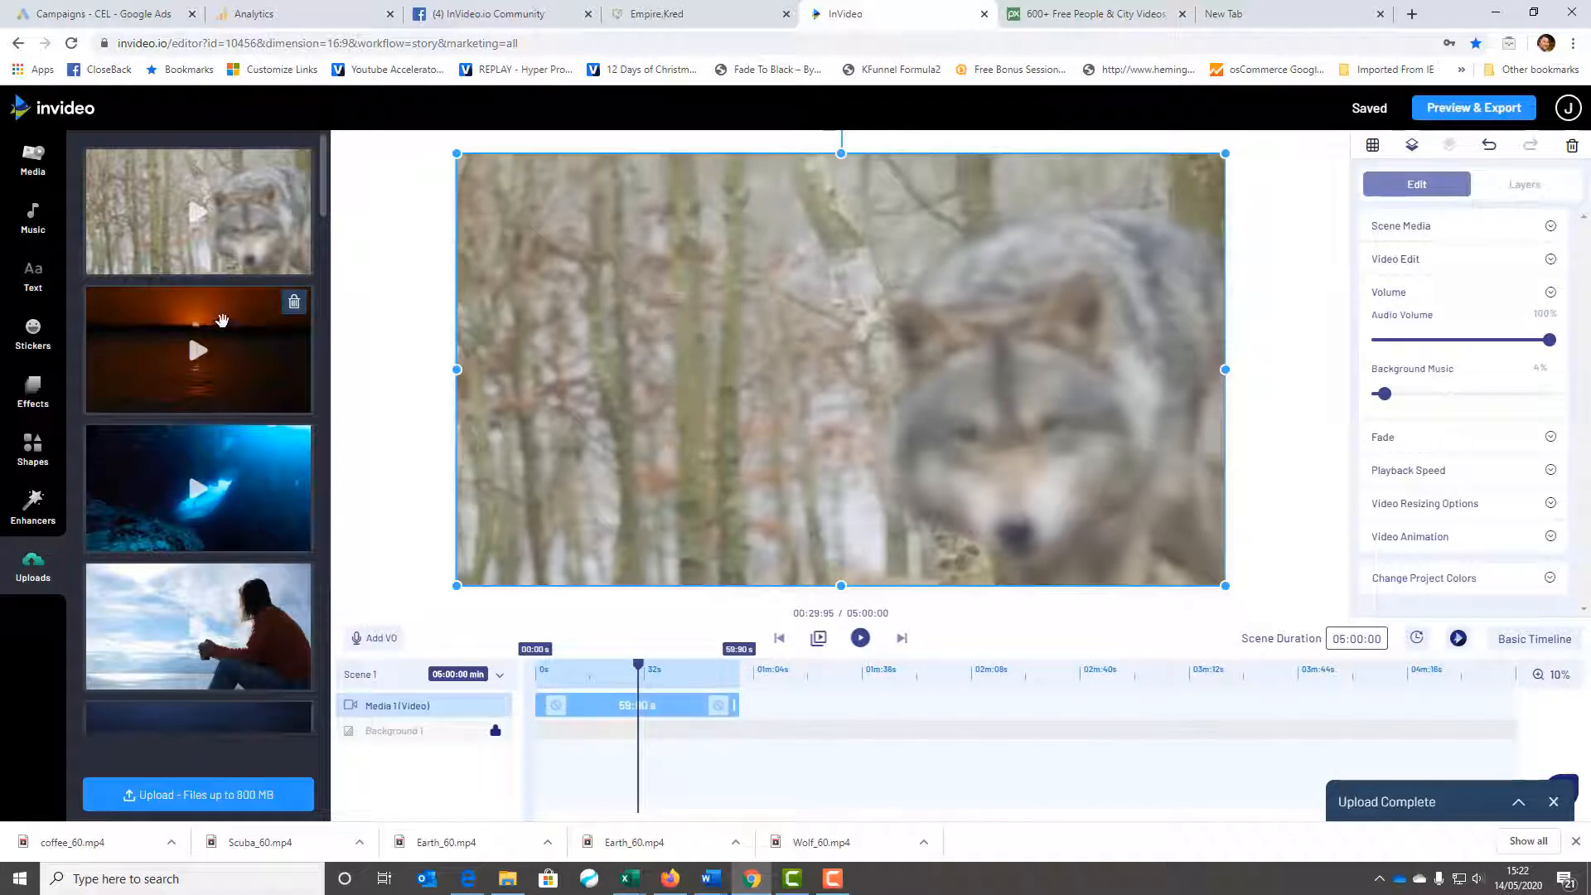
pyautogui.moveTo(249, 342); pyautogui.dragTo(921, 498)
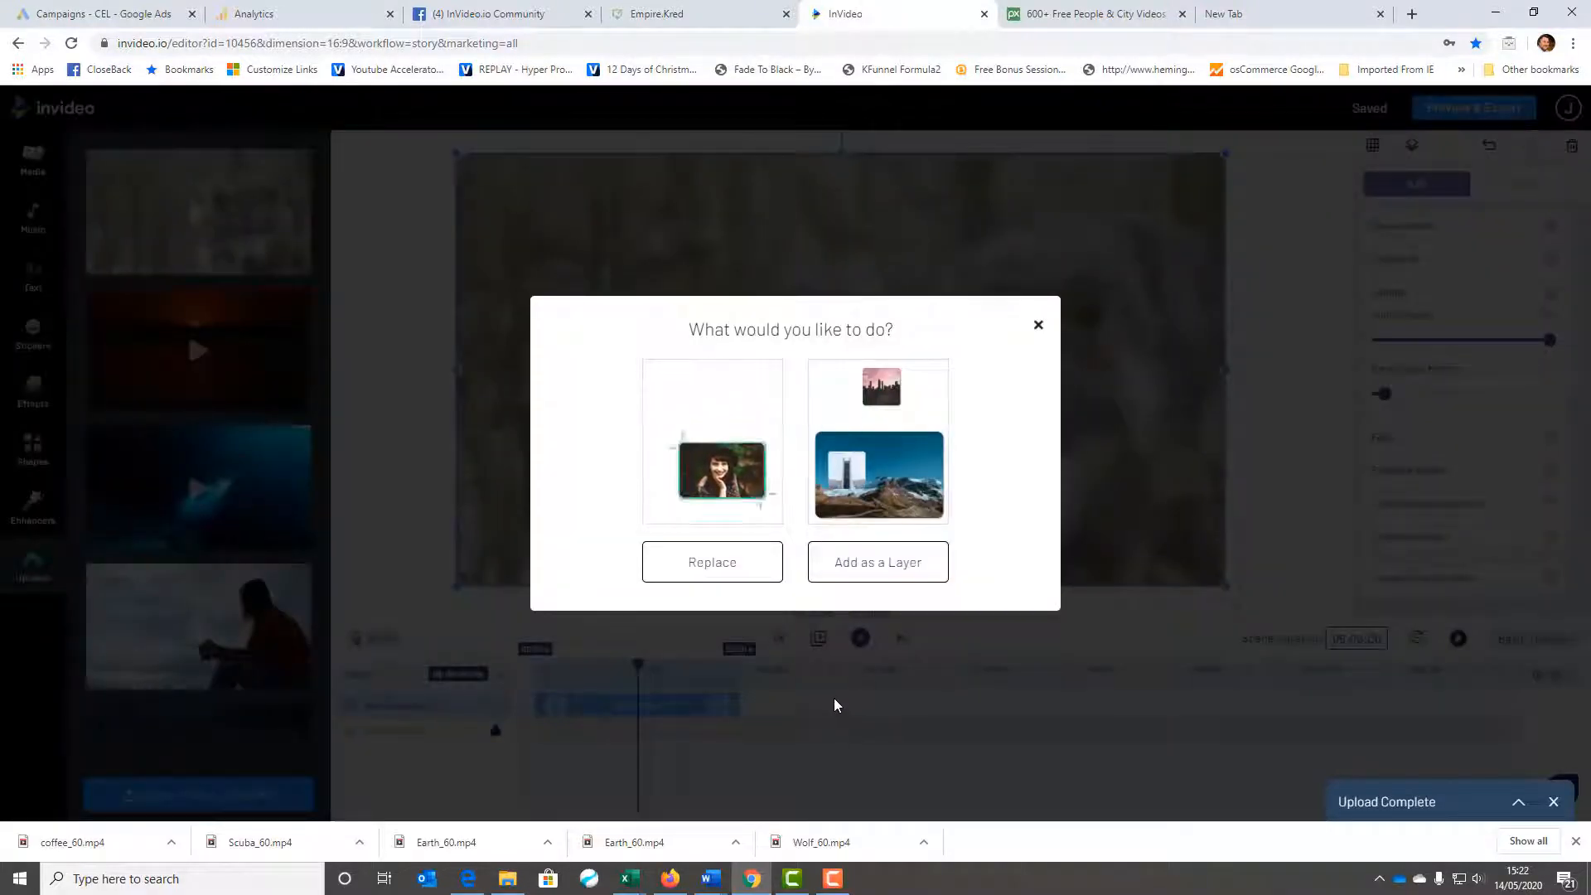
pyautogui.click(872, 571)
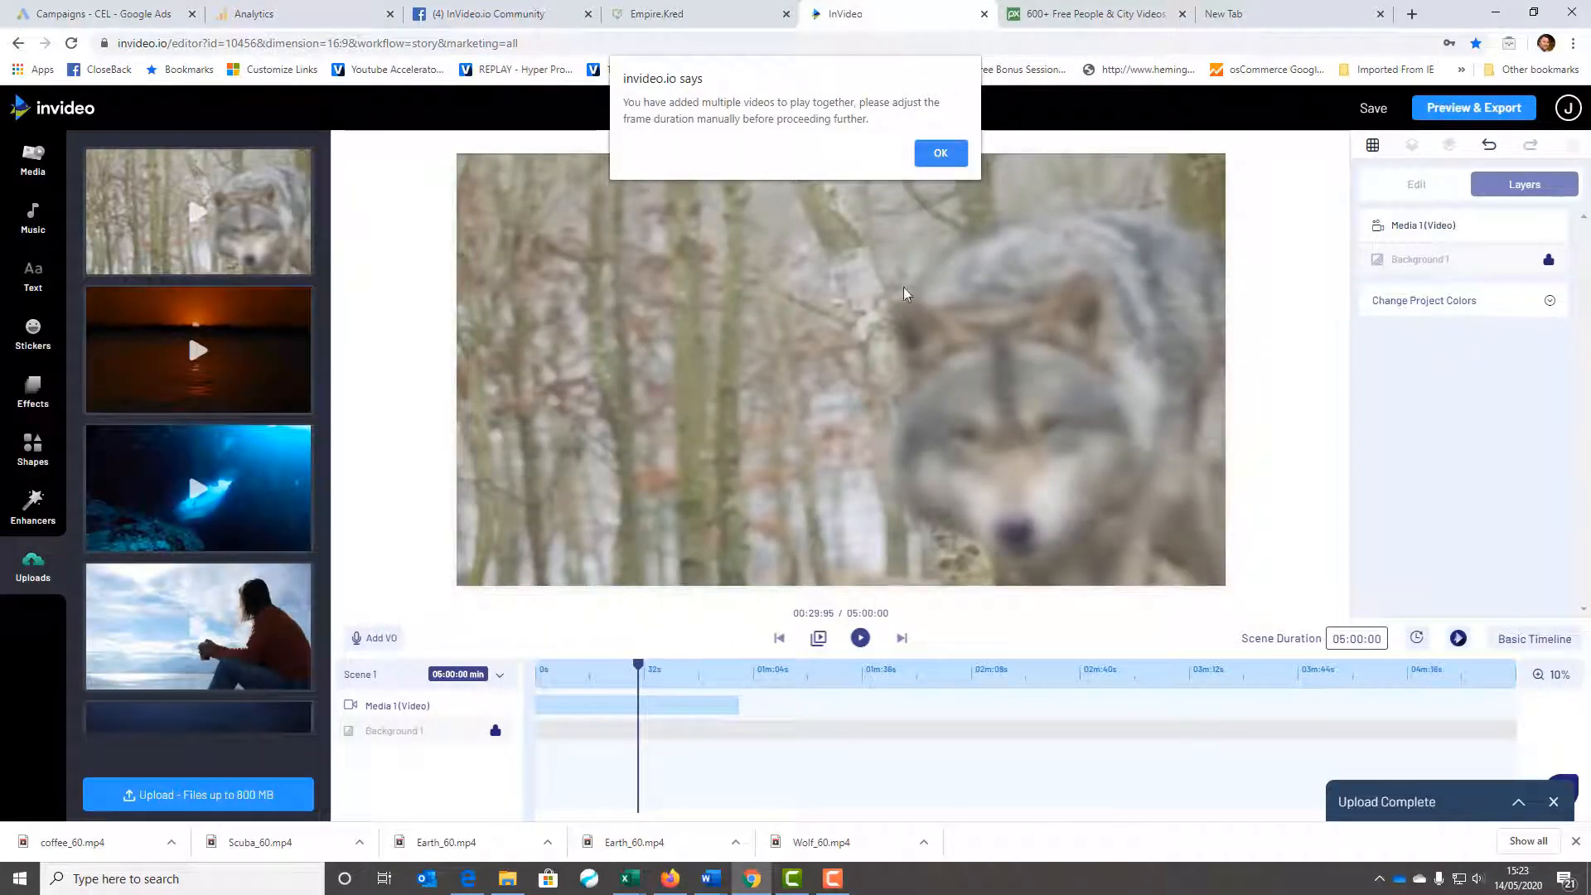
pyautogui.click(940, 153)
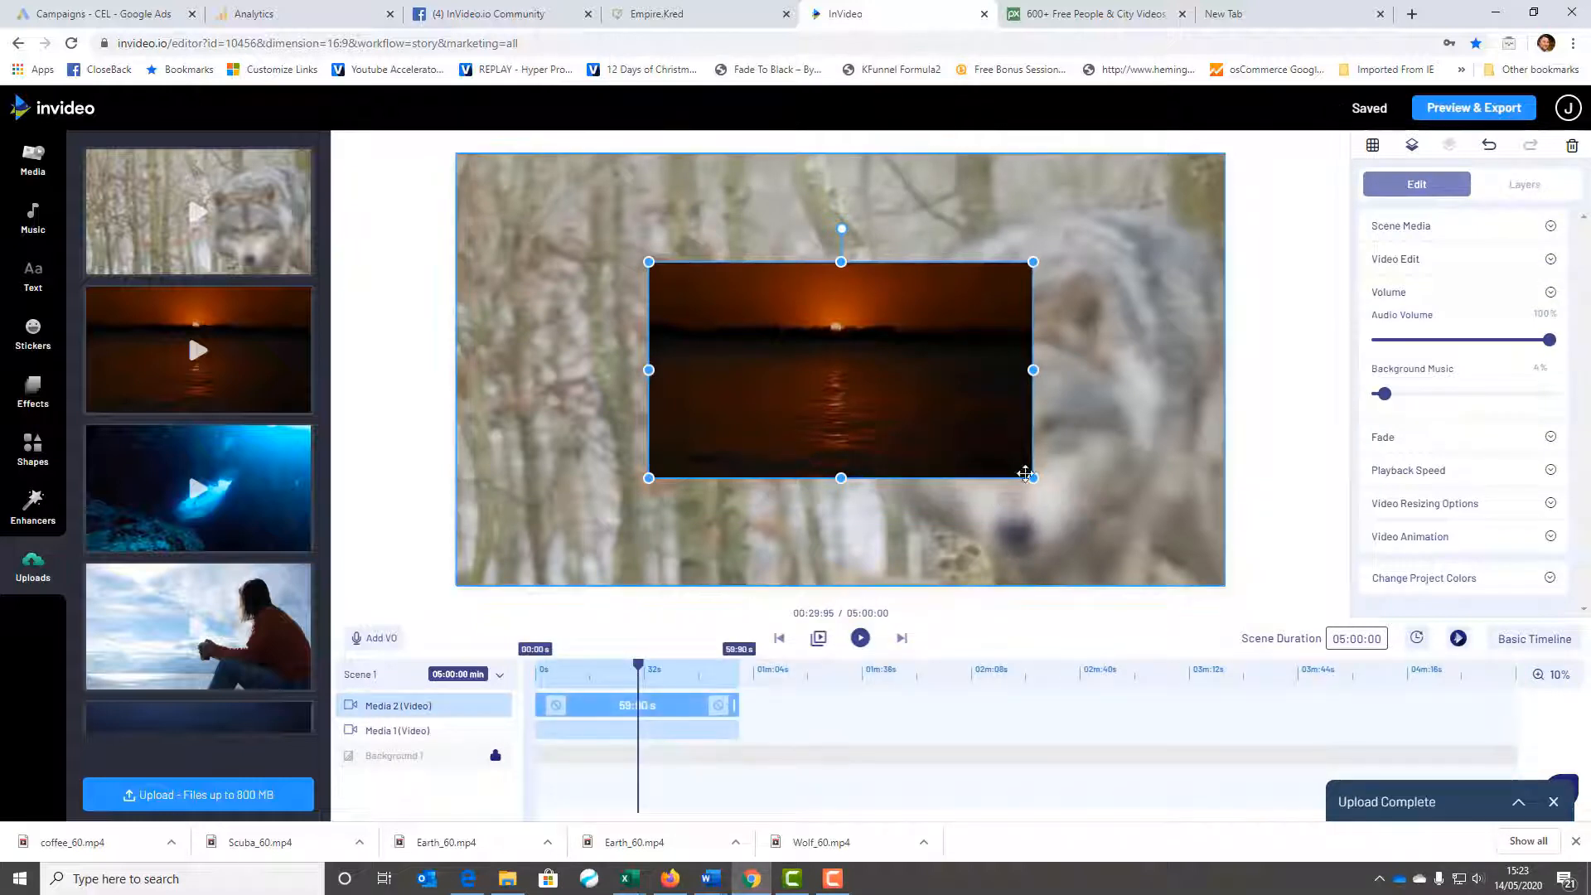
# - Enlarge the sunset clip to fill the frame and move it on the timeline to start where the wolf clip ends
pyautogui.moveTo(1033, 479); pyautogui.dragTo(1221, 610)
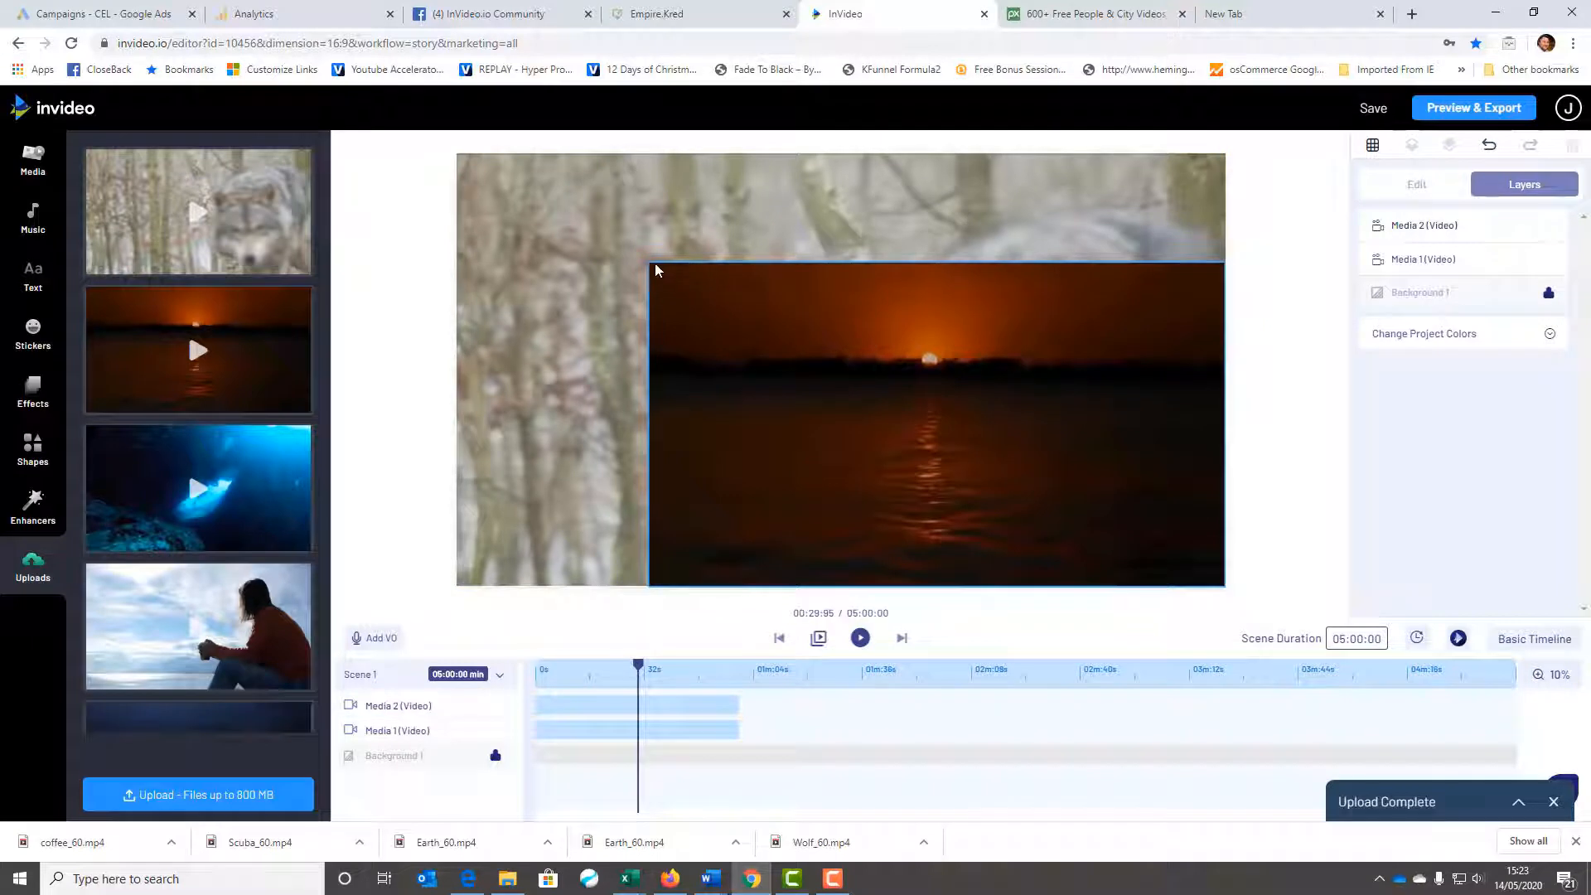
pyautogui.click(688, 295)
pyautogui.moveTo(647, 263); pyautogui.dragTo(415, 207)
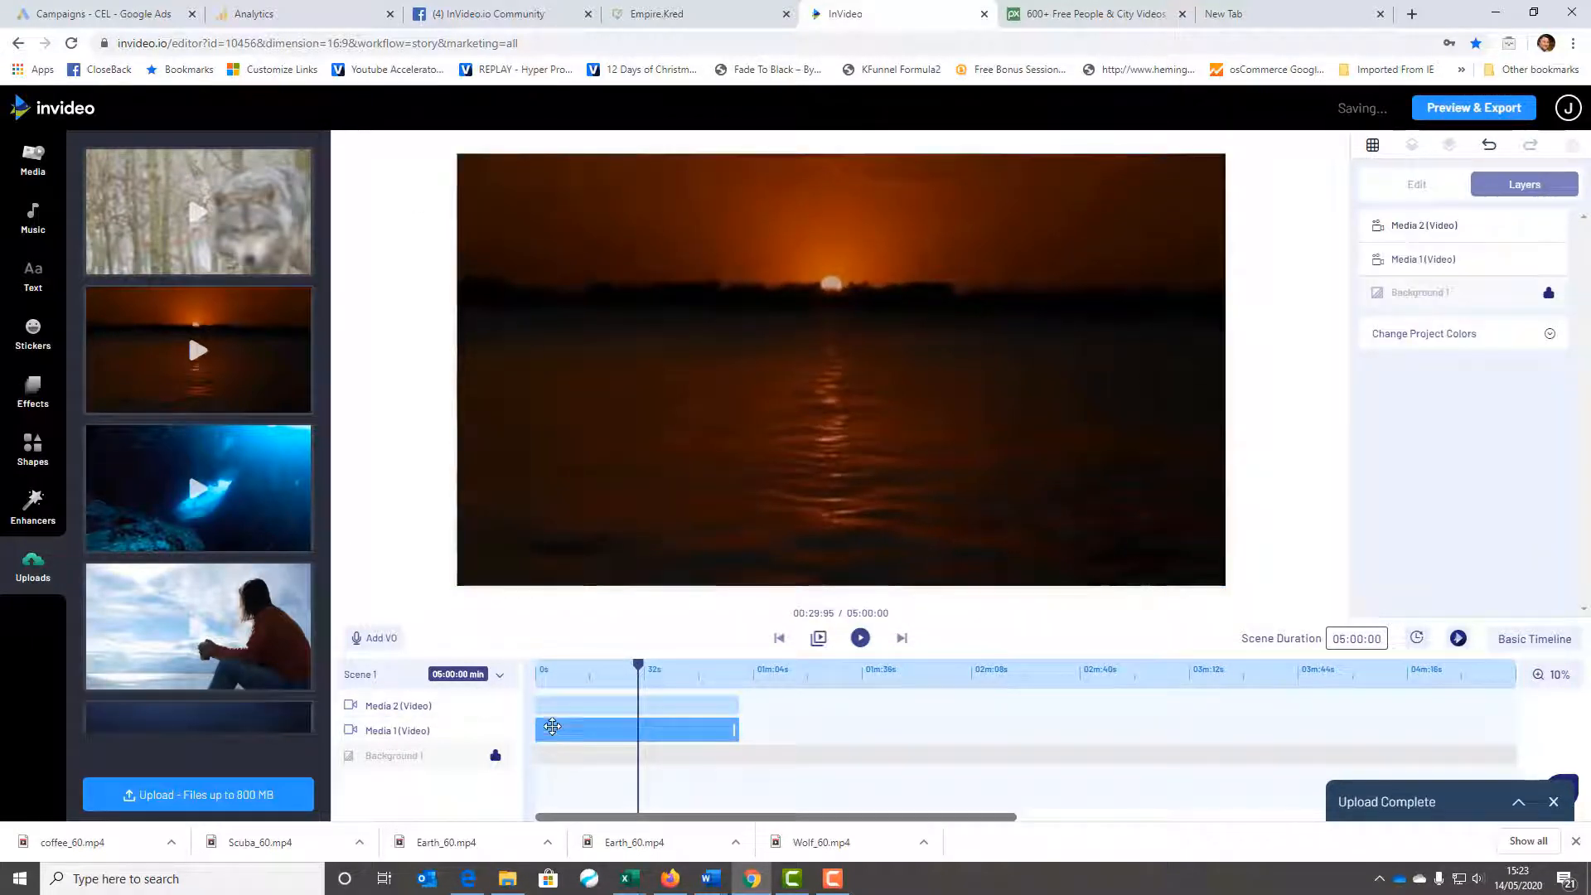
pyautogui.click(568, 706)
pyautogui.moveTo(564, 705); pyautogui.dragTo(770, 704)
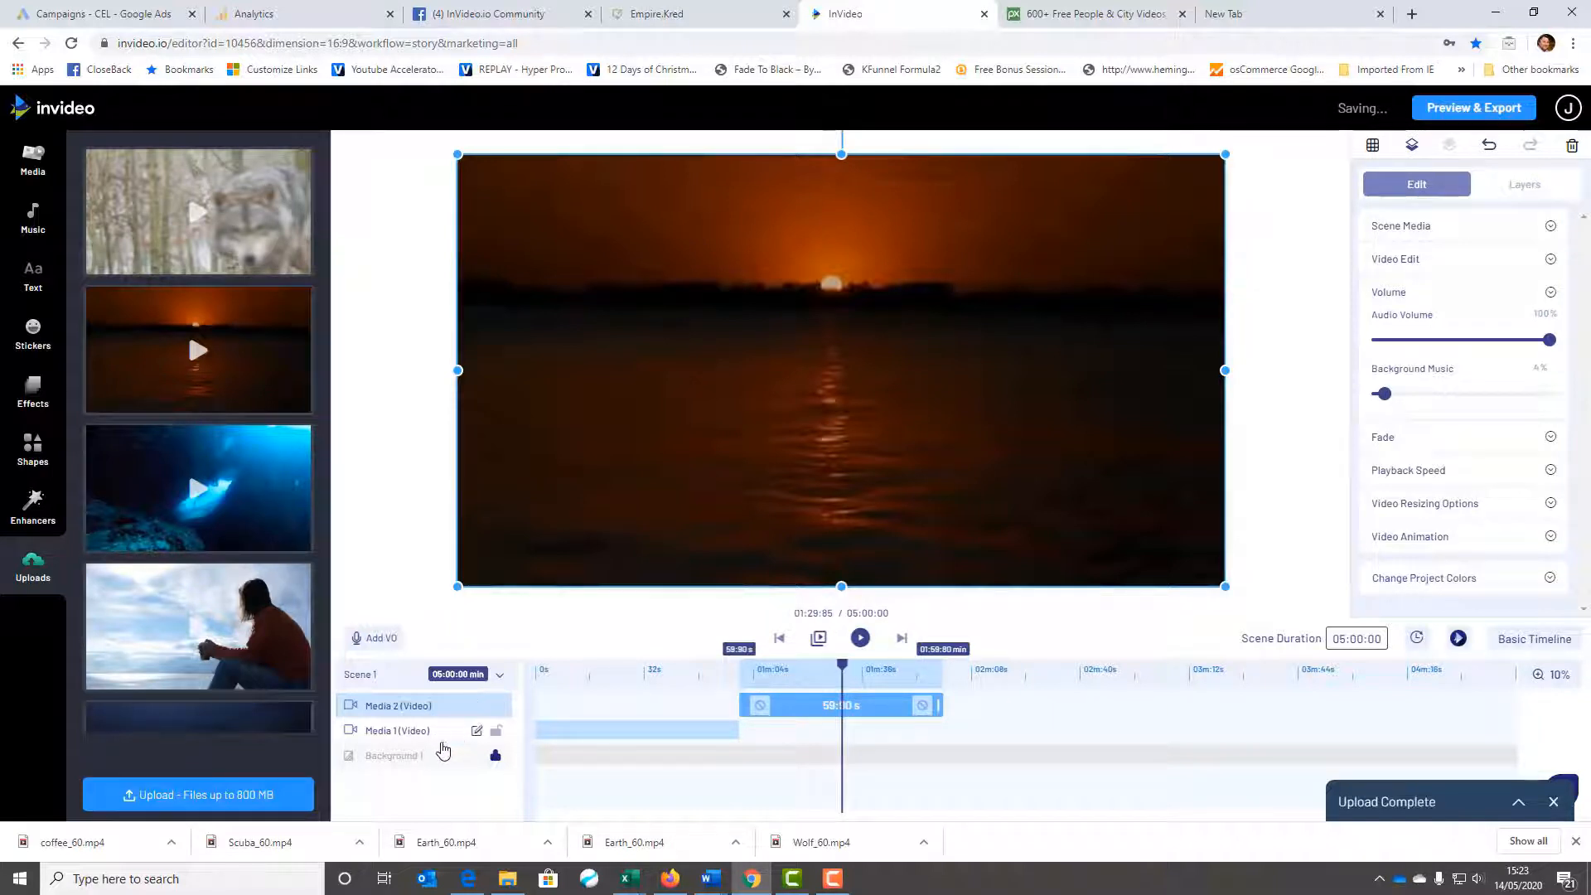
# - Rename the wolf clip's layer as Wolf
pyautogui.click(475, 733)
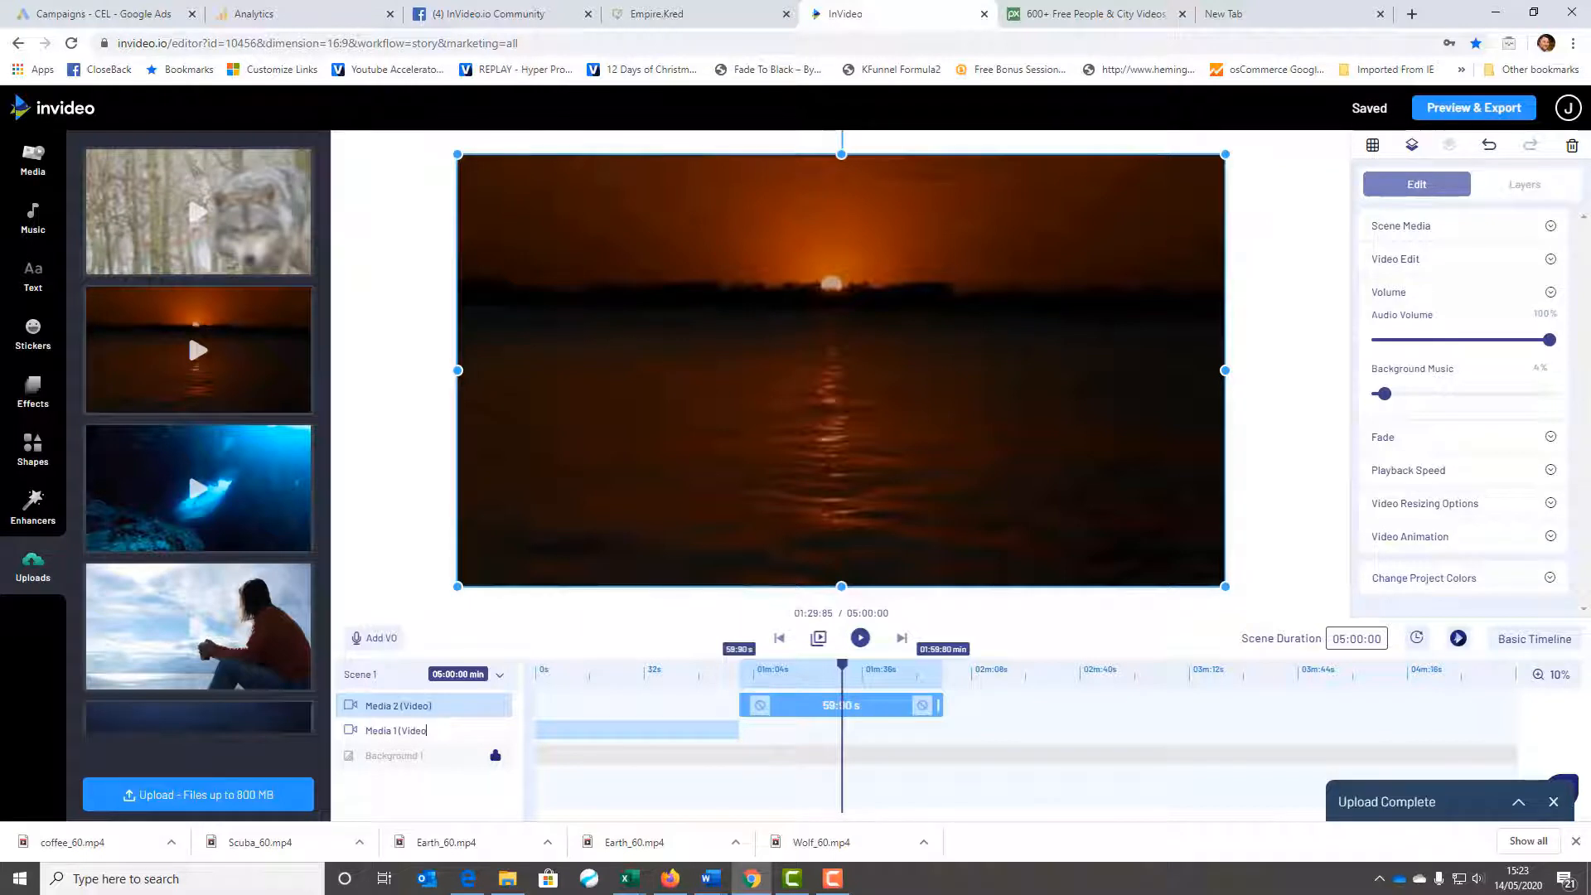
pyautogui.press('BackSpace')
pyautogui.press('BackSpace')
pyautogui.press('BackSpace')
pyautogui.press('BackSpace')
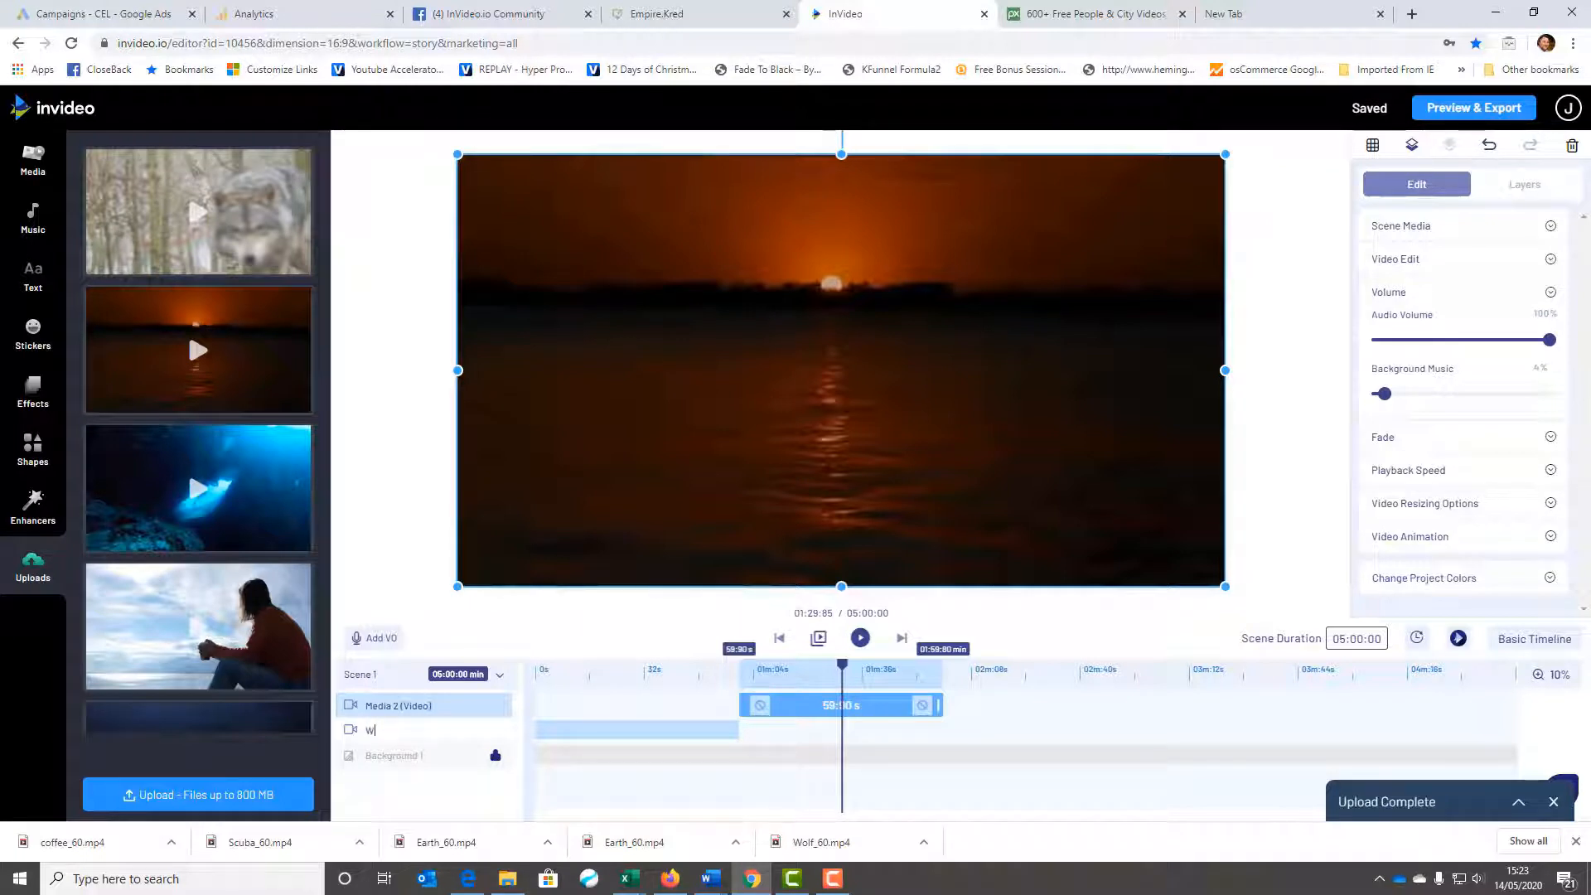
pyautogui.write('Wolf')
# - Rename the sunset clip's layer as Sunset
pyautogui.click(478, 706)
pyautogui.click(478, 706)
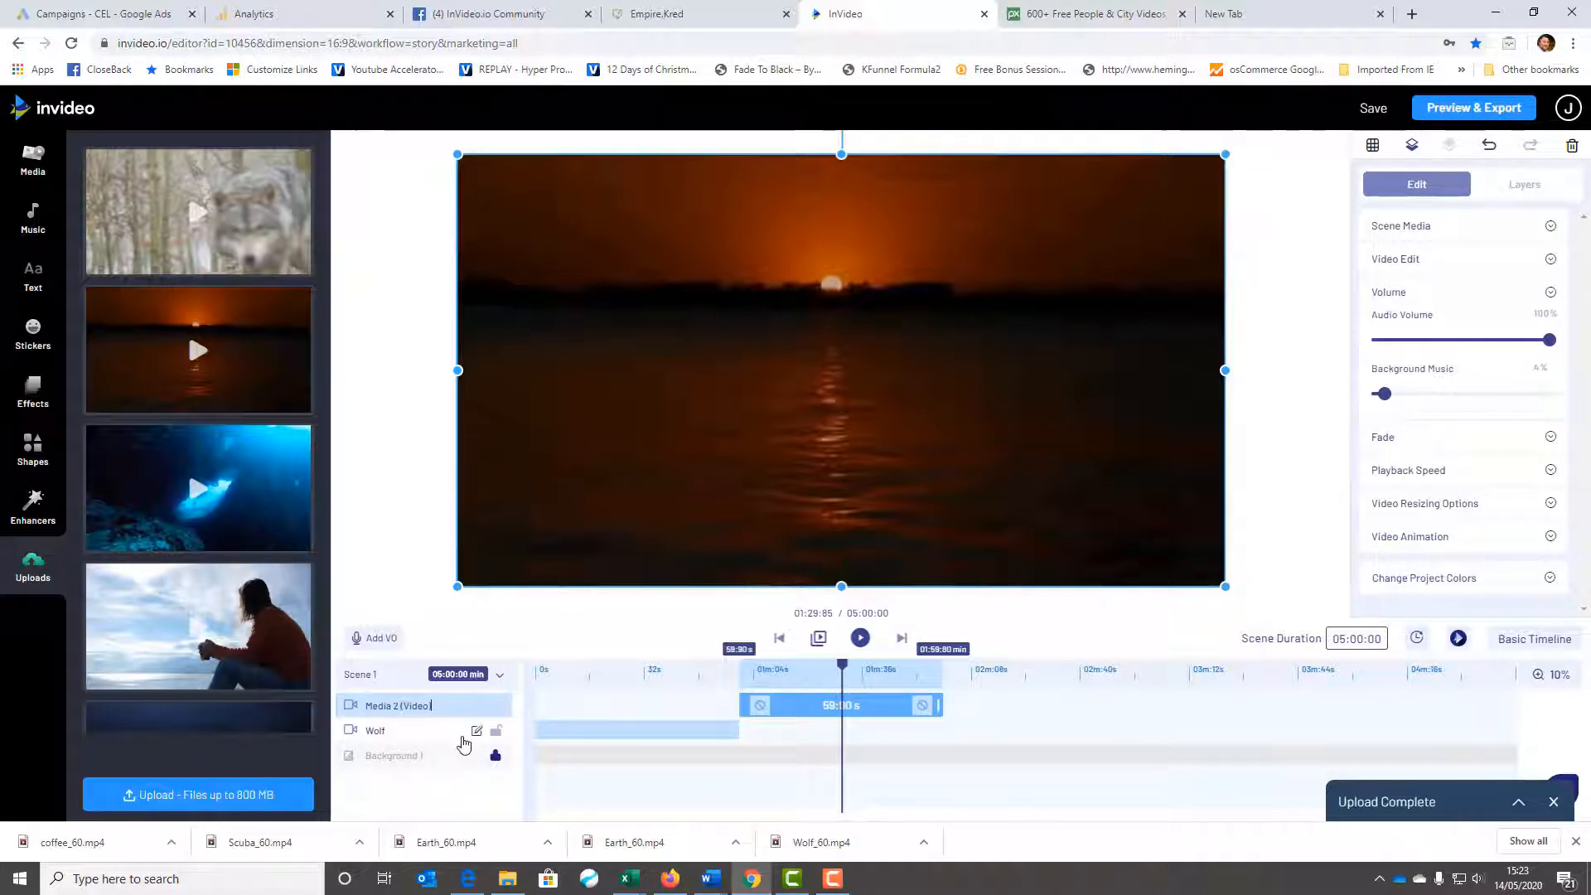
pyautogui.press('BackSpace')
pyautogui.press('BackSpace')
pyautogui.press('BackSpace')
pyautogui.press('BackSpace')
pyautogui.press('BackSpace')
pyautogui.press('BackSpace')
pyautogui.press('BackSpace')
pyautogui.press('BackSpace')
pyautogui.press('BackSpace')
pyautogui.press('BackSpace')
pyautogui.press('BackSpace')
pyautogui.press('BackSpace')
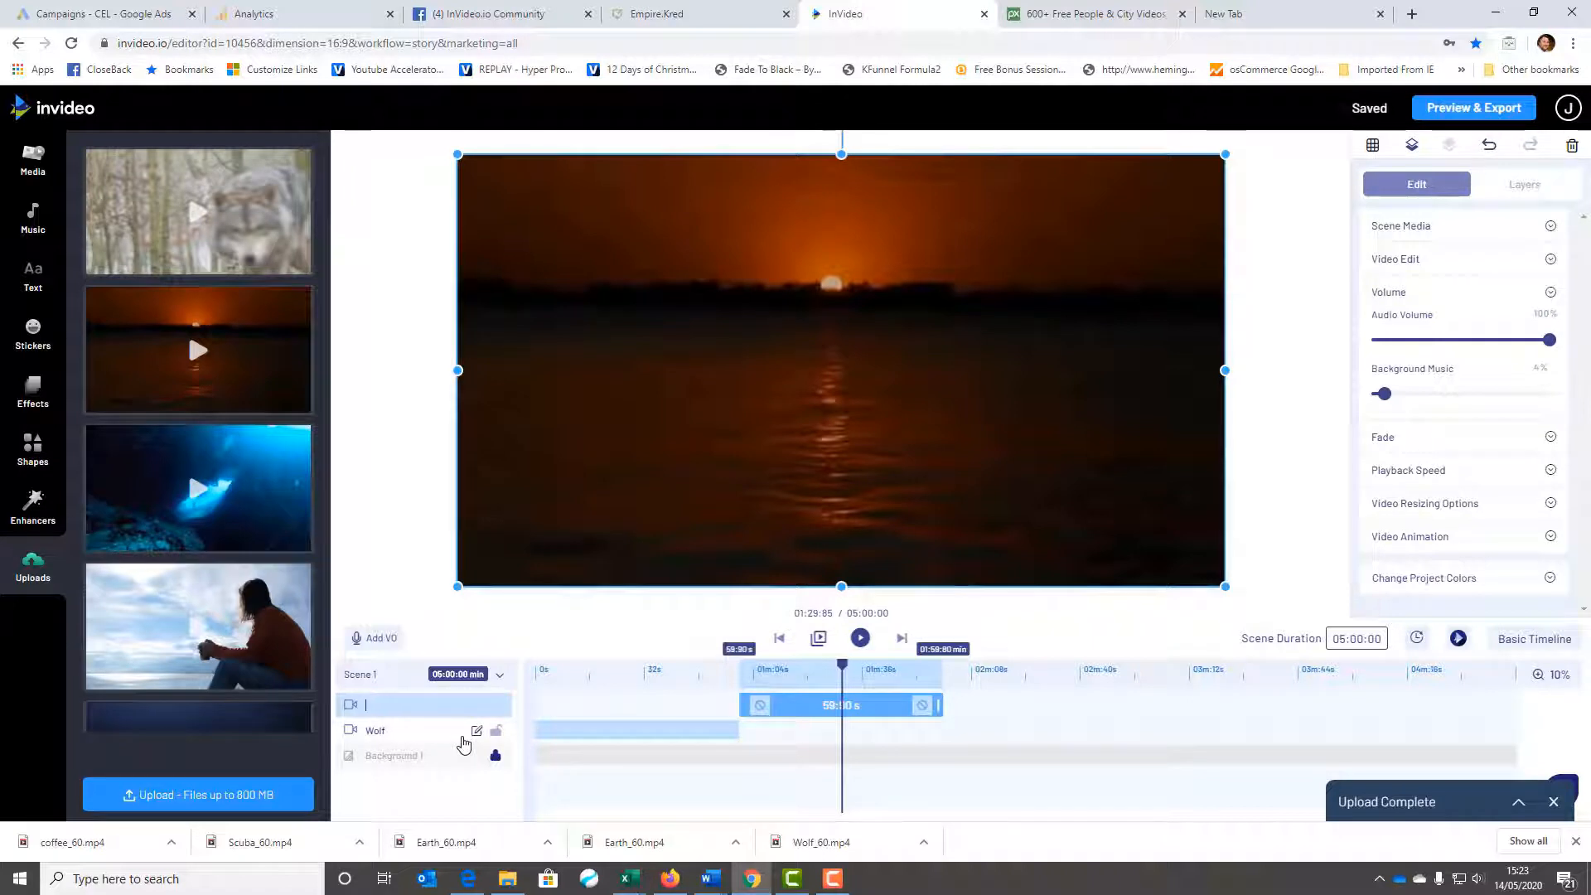
pyautogui.write('Sunset')
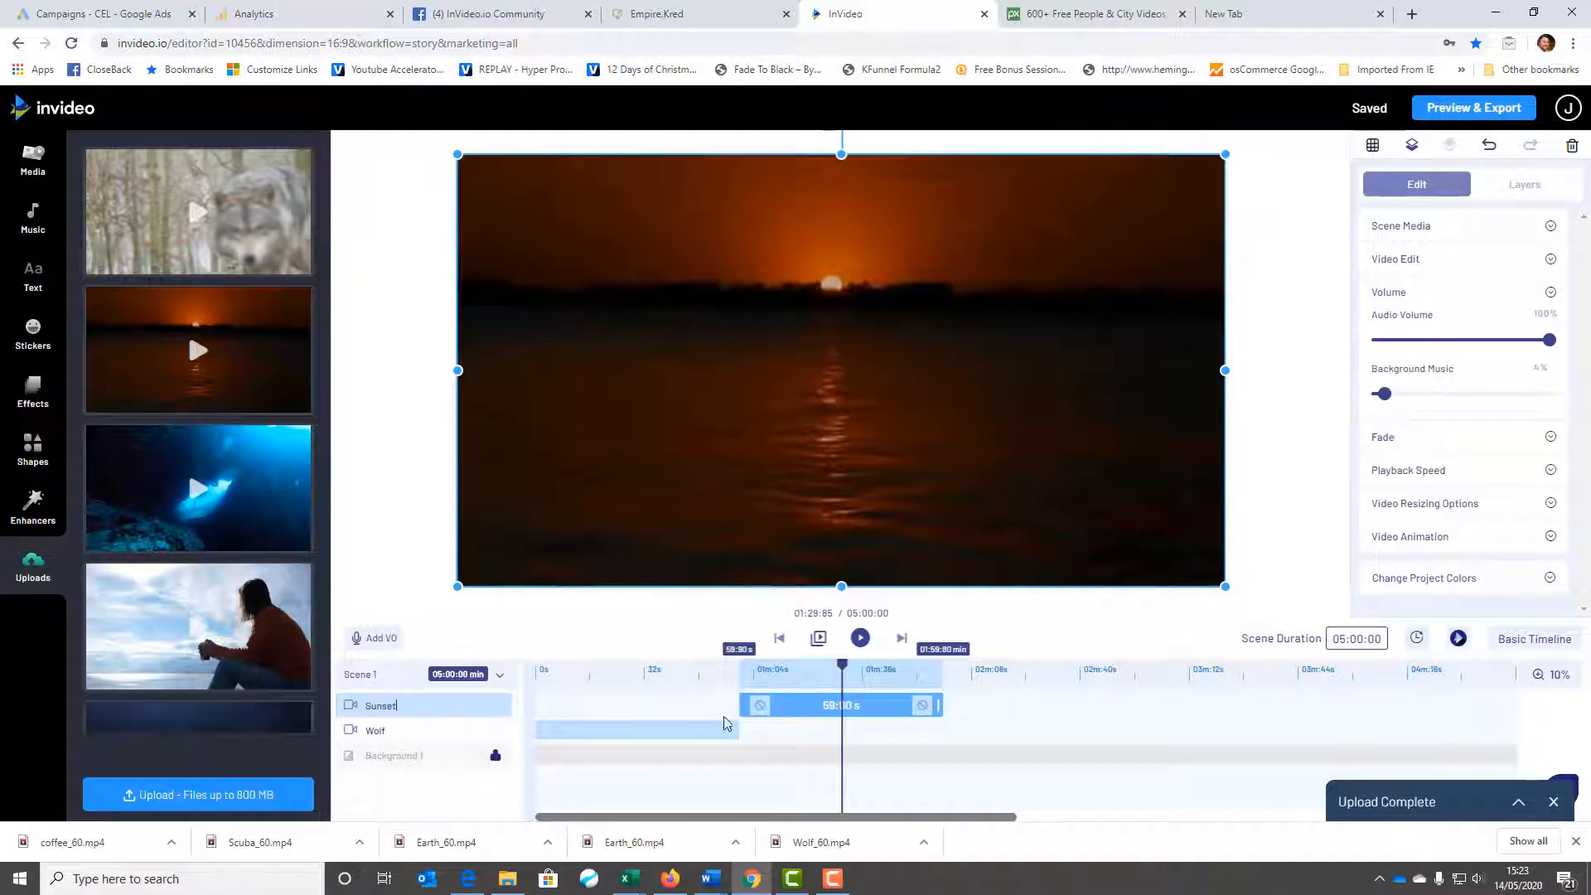
pyautogui.click(442, 510)
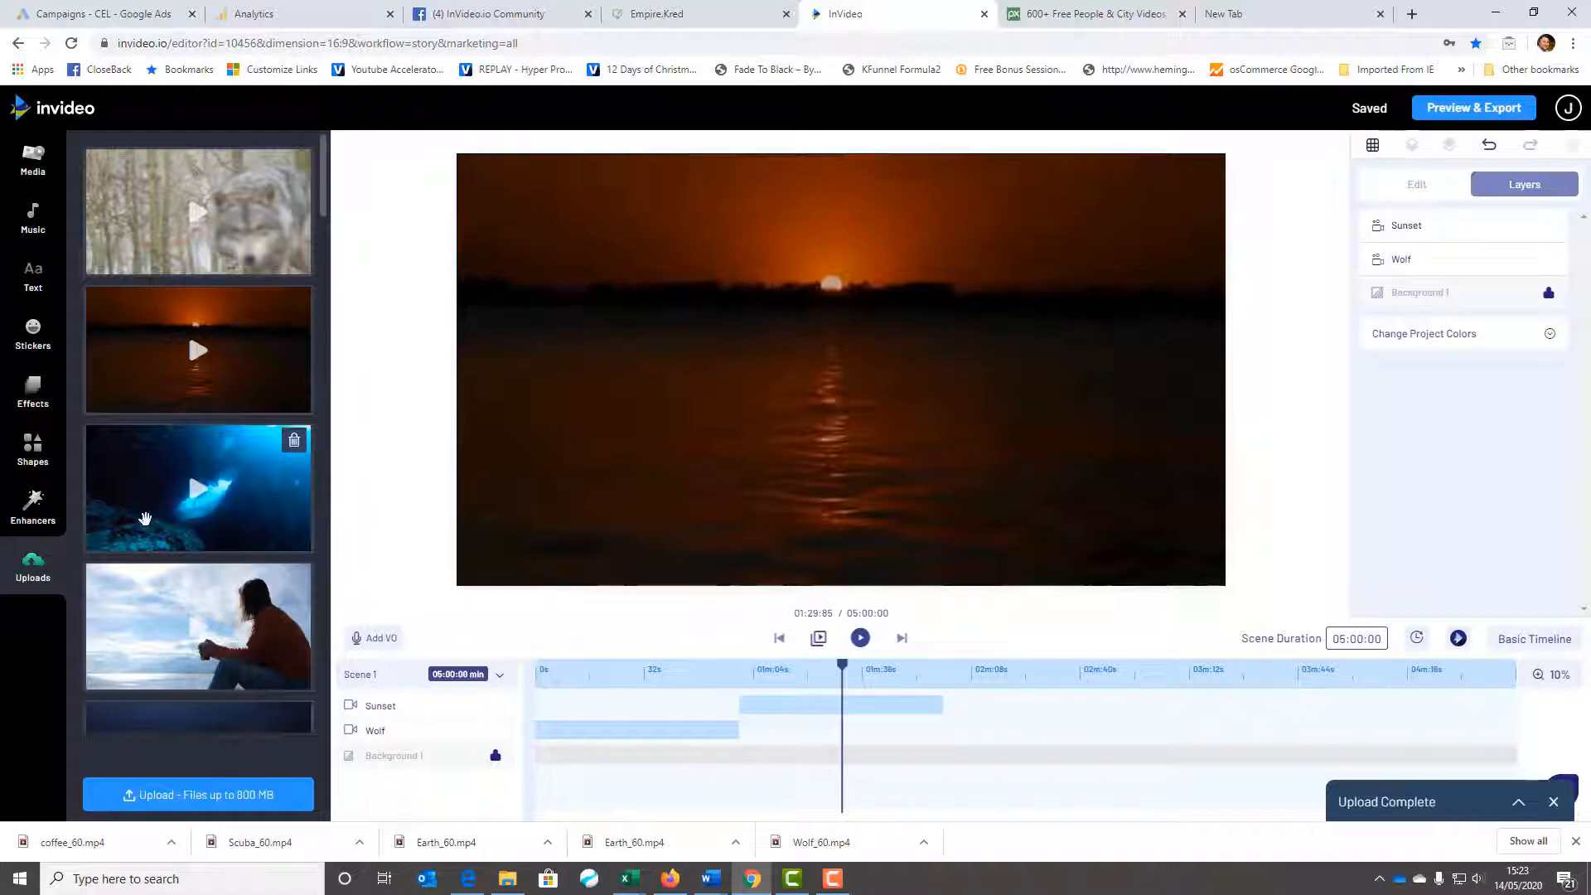
# - Add the uploaded Earth clip to the scene as a new layer
pyautogui.scroll(-3, 208, 517)
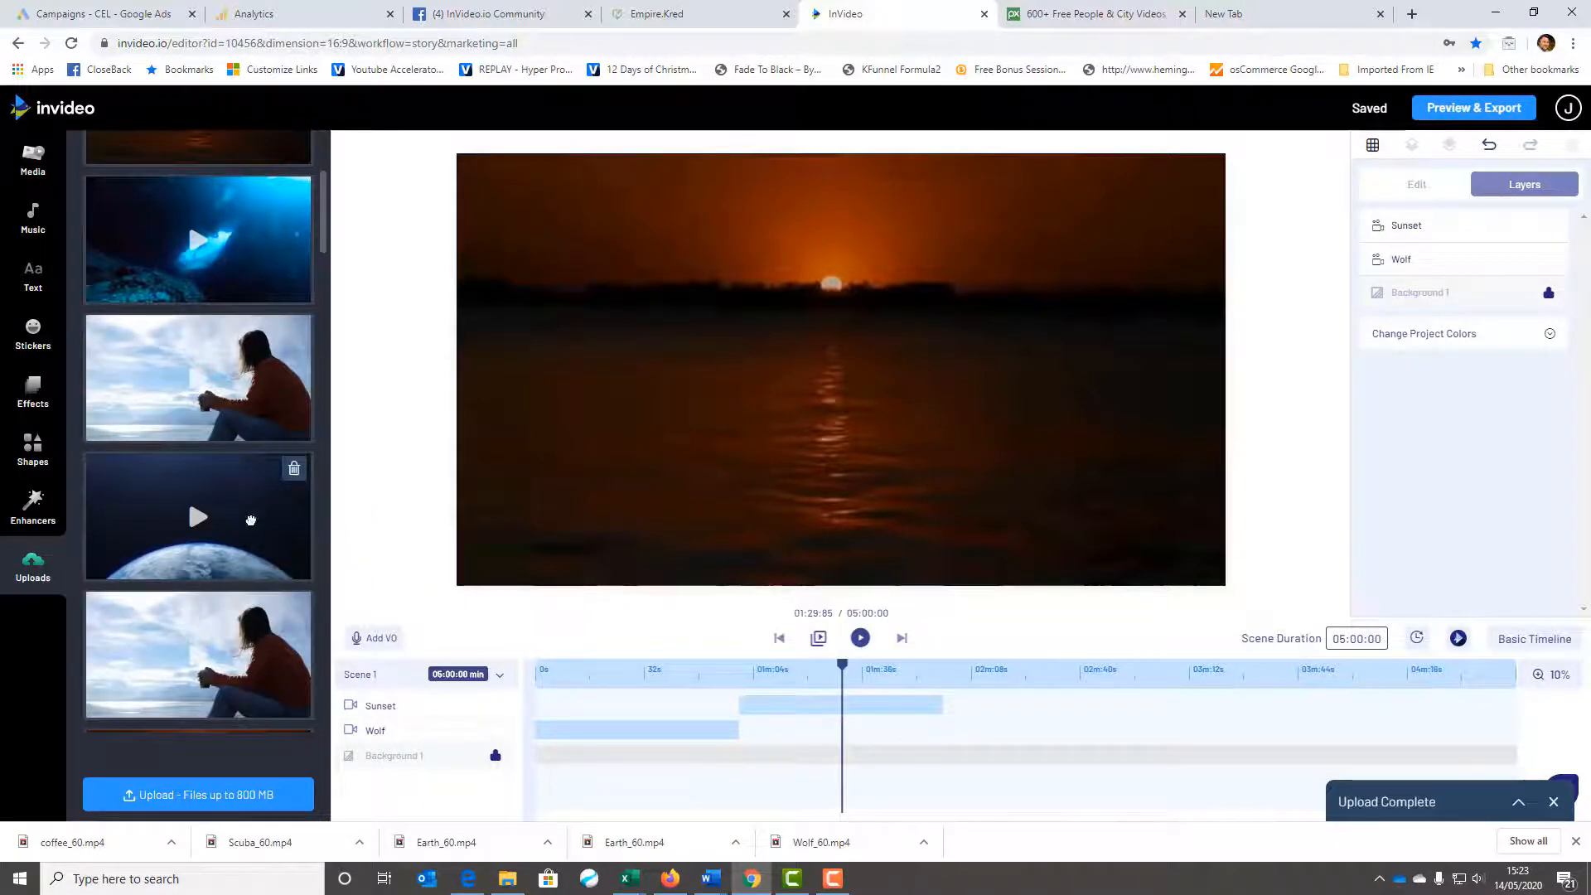
pyautogui.moveTo(250, 521); pyautogui.dragTo(766, 373)
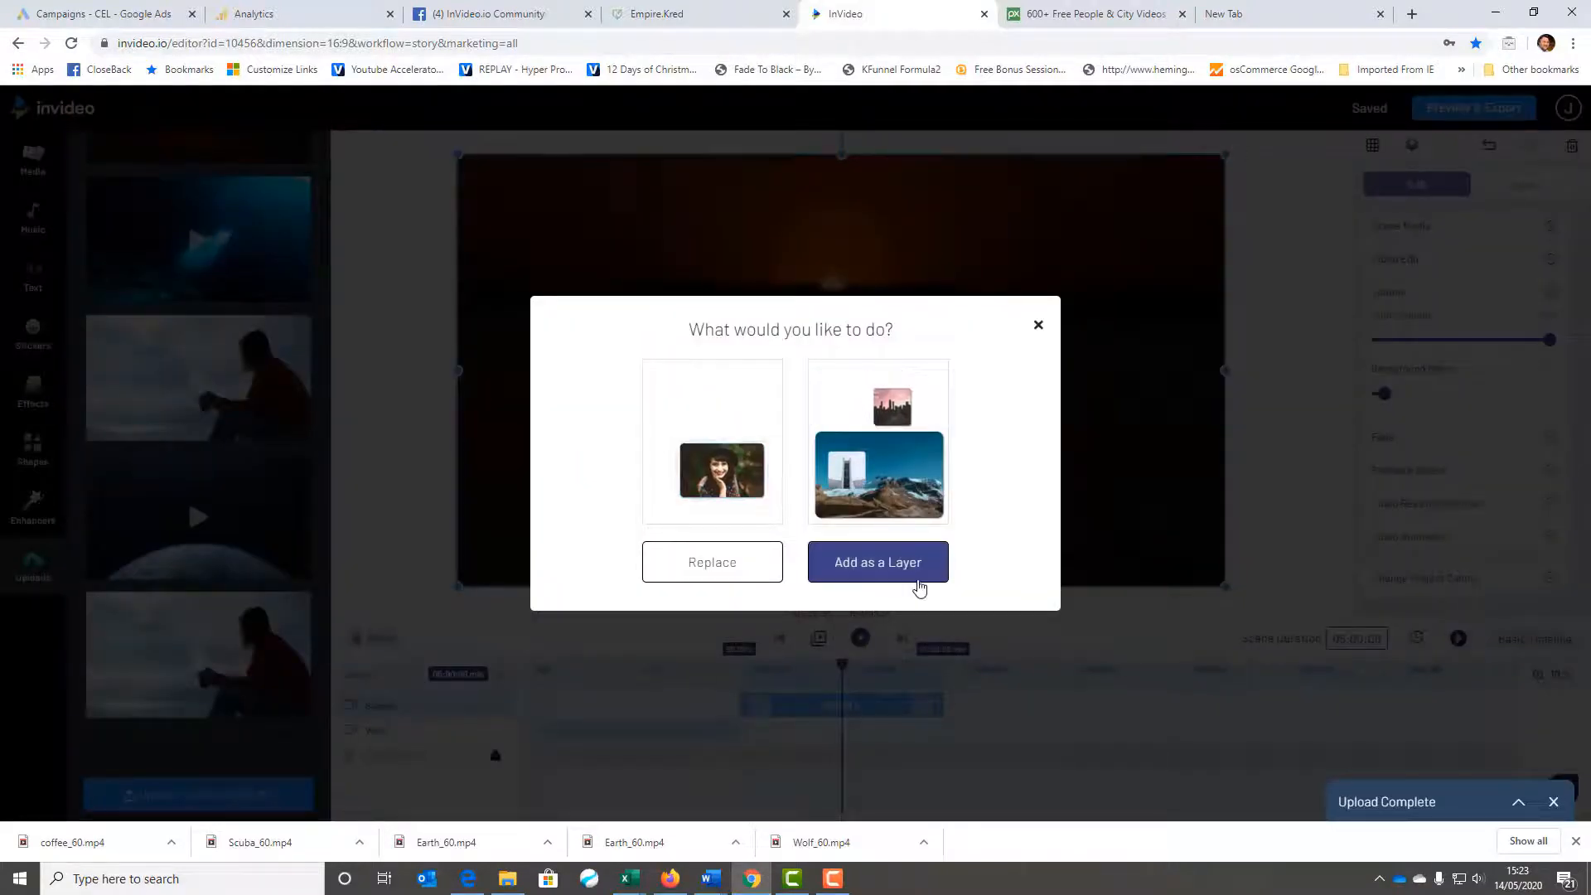
pyautogui.click(919, 585)
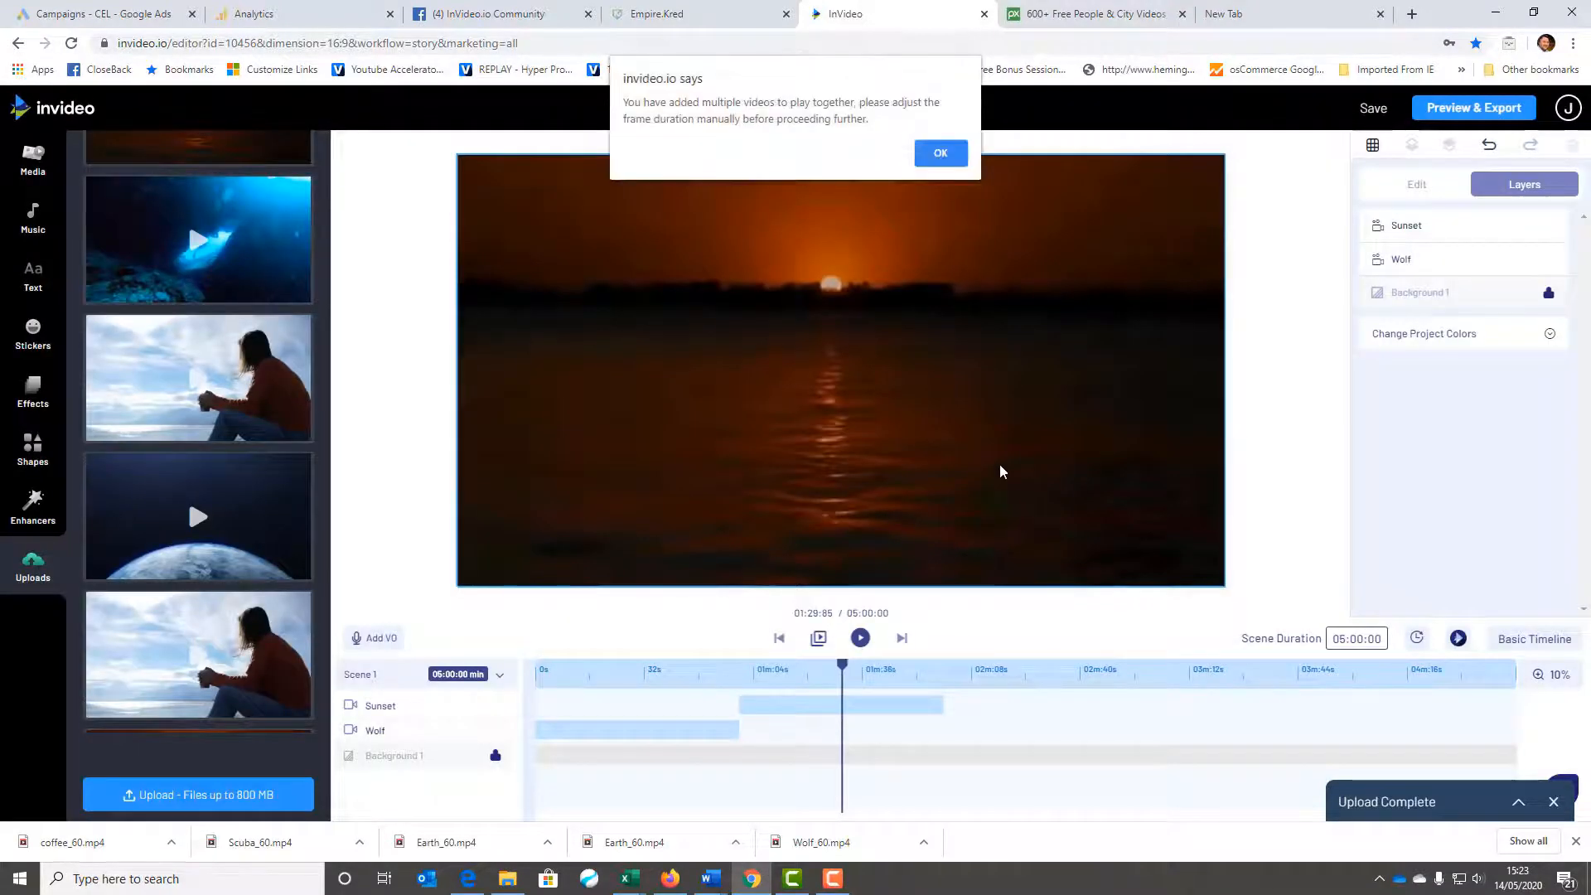
pyautogui.click(941, 153)
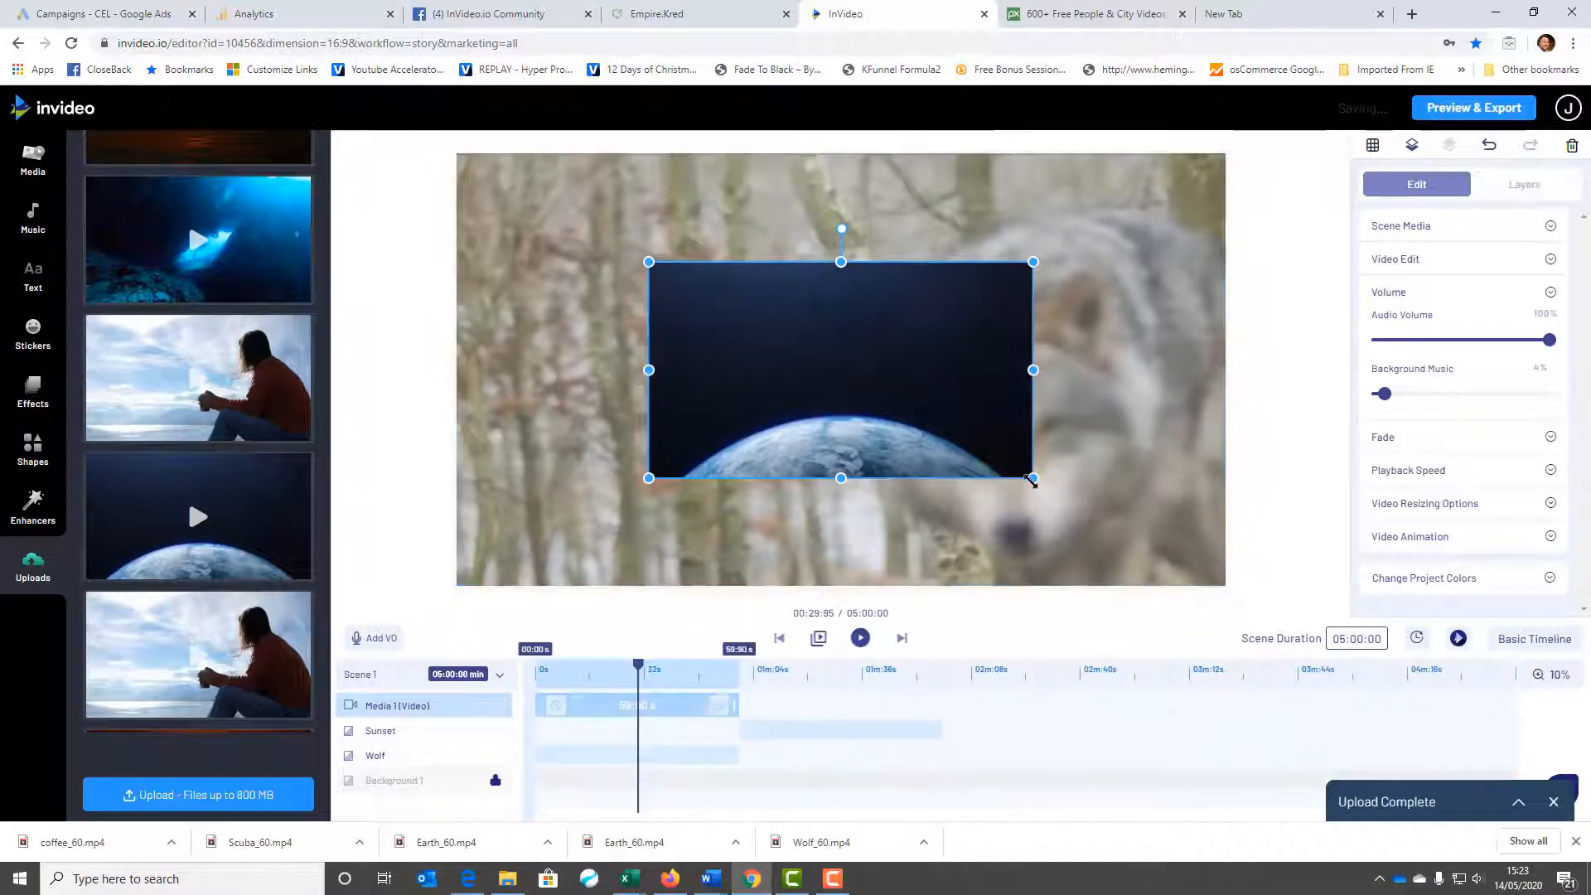
# - Enlarge the Earth clip to fill the frame and move it on the timeline to start where the sunset clip ends
pyautogui.moveTo(1036, 482); pyautogui.dragTo(1231, 590)
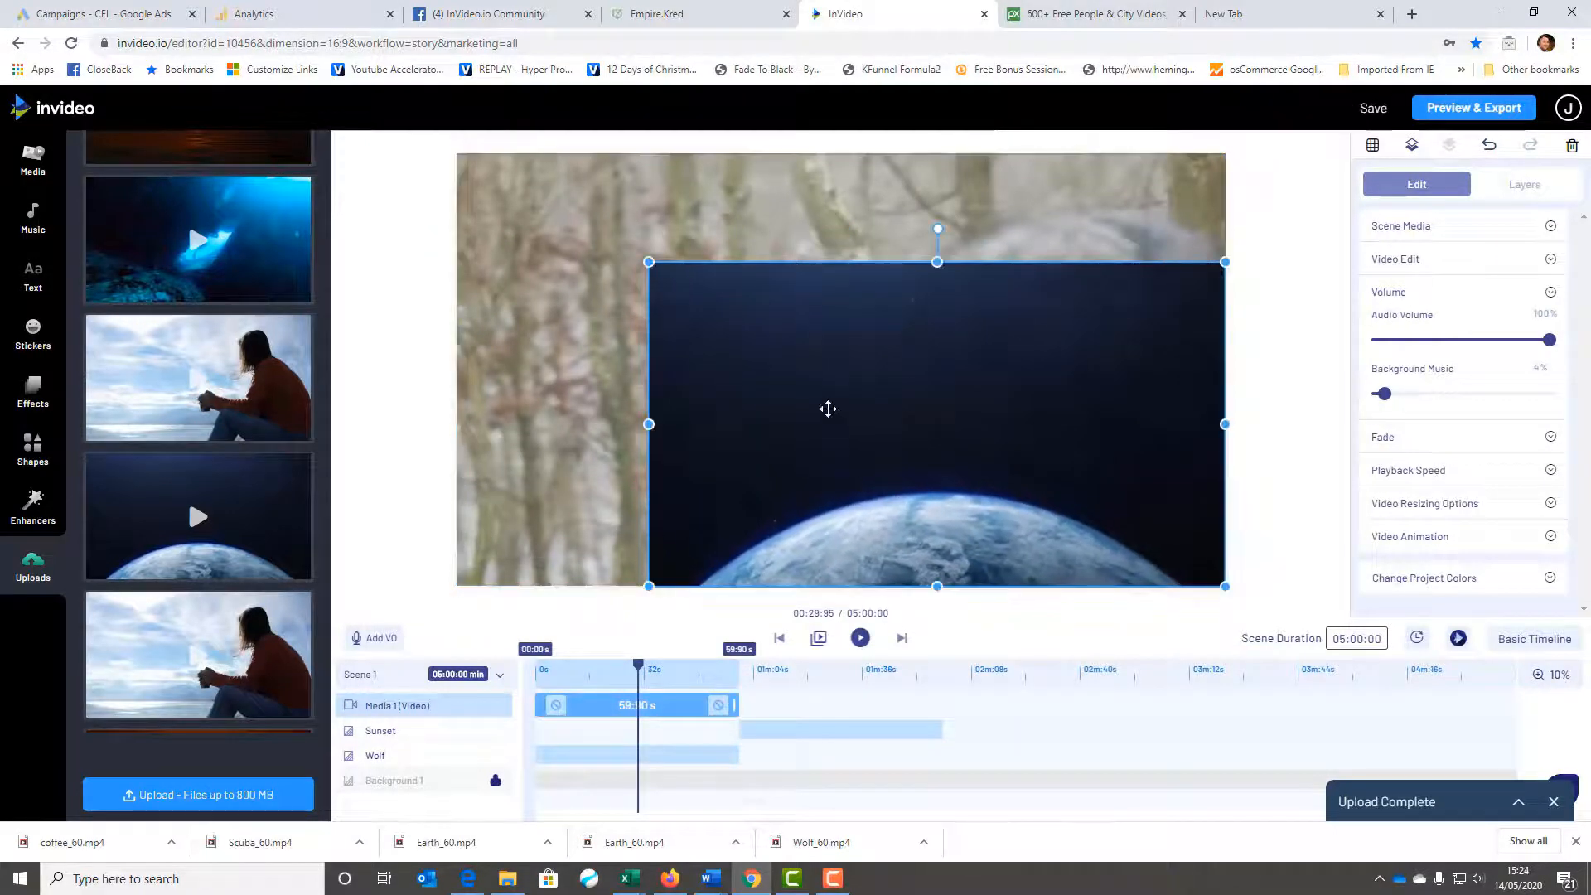
pyautogui.moveTo(639, 258); pyautogui.dragTo(430, 202)
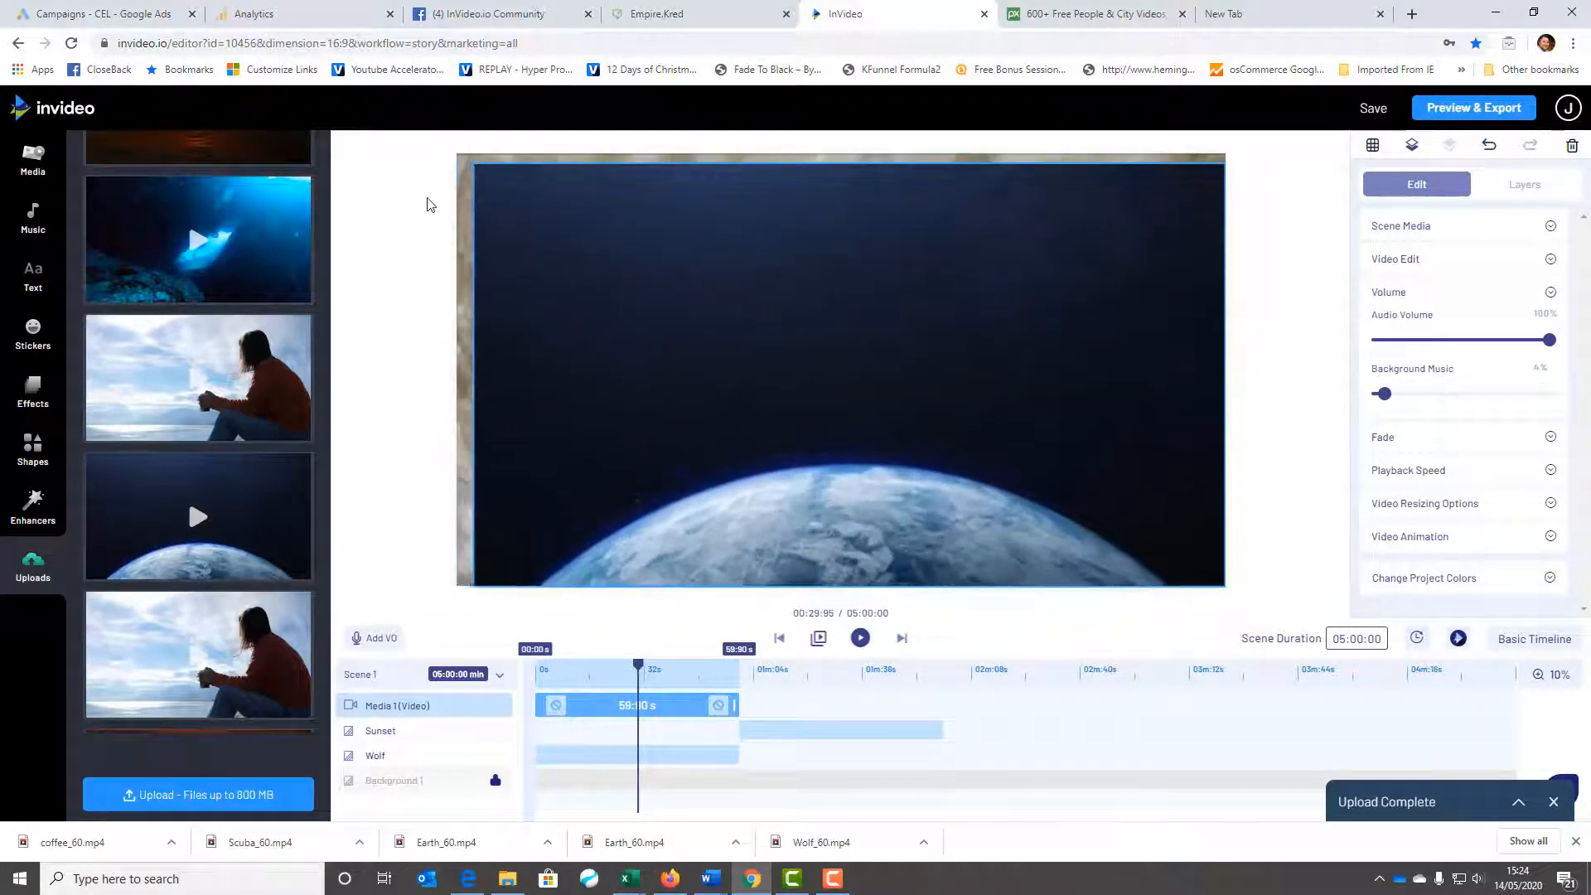
pyautogui.click(408, 195)
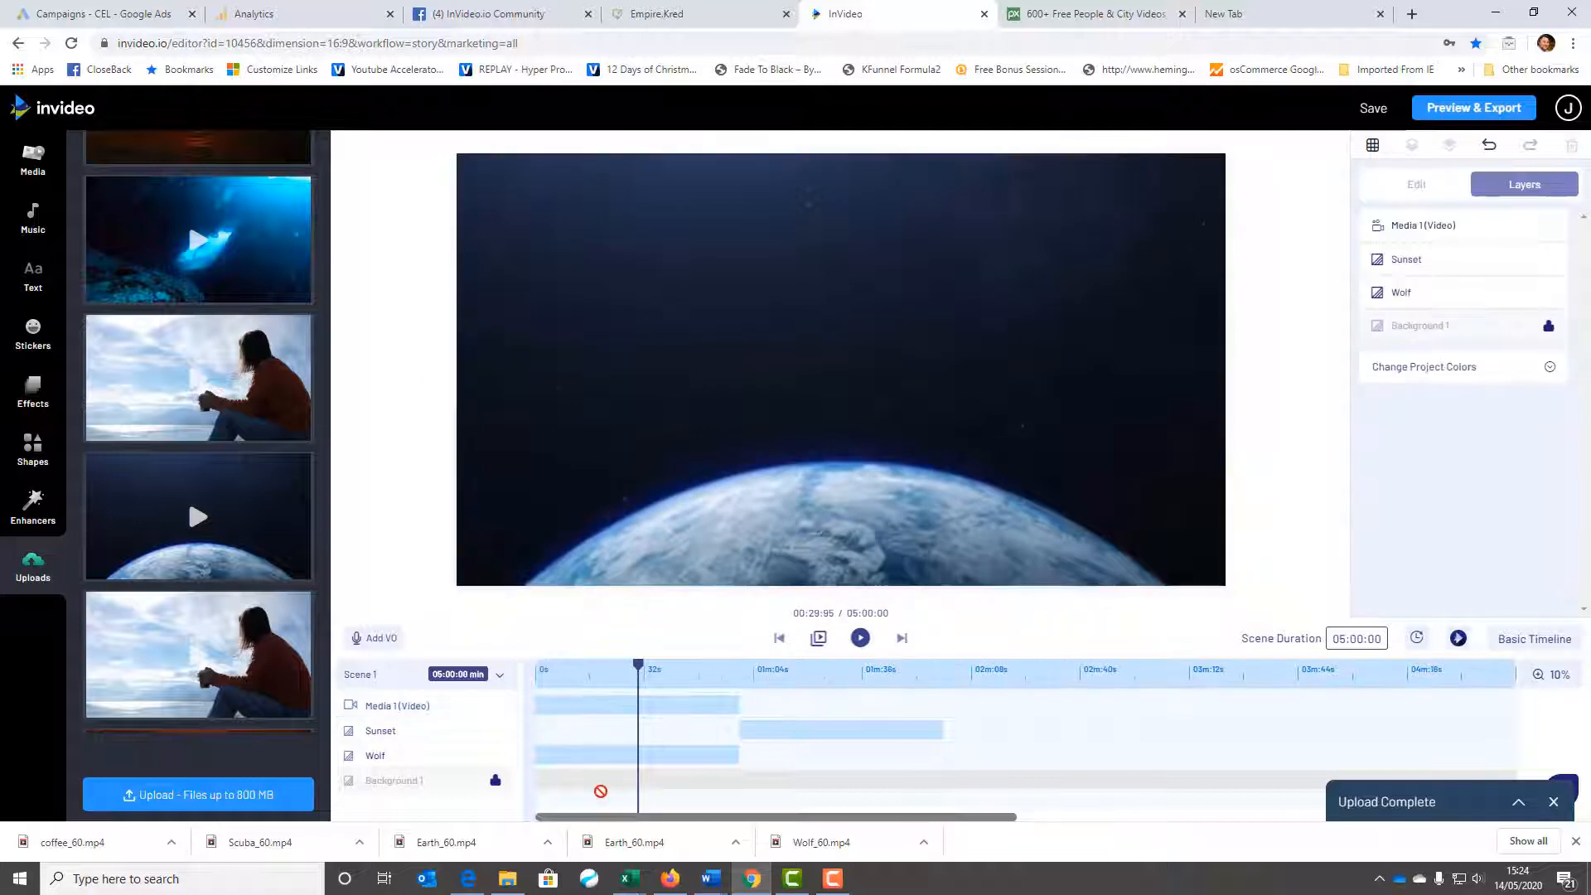
pyautogui.moveTo(604, 705); pyautogui.dragTo(998, 724)
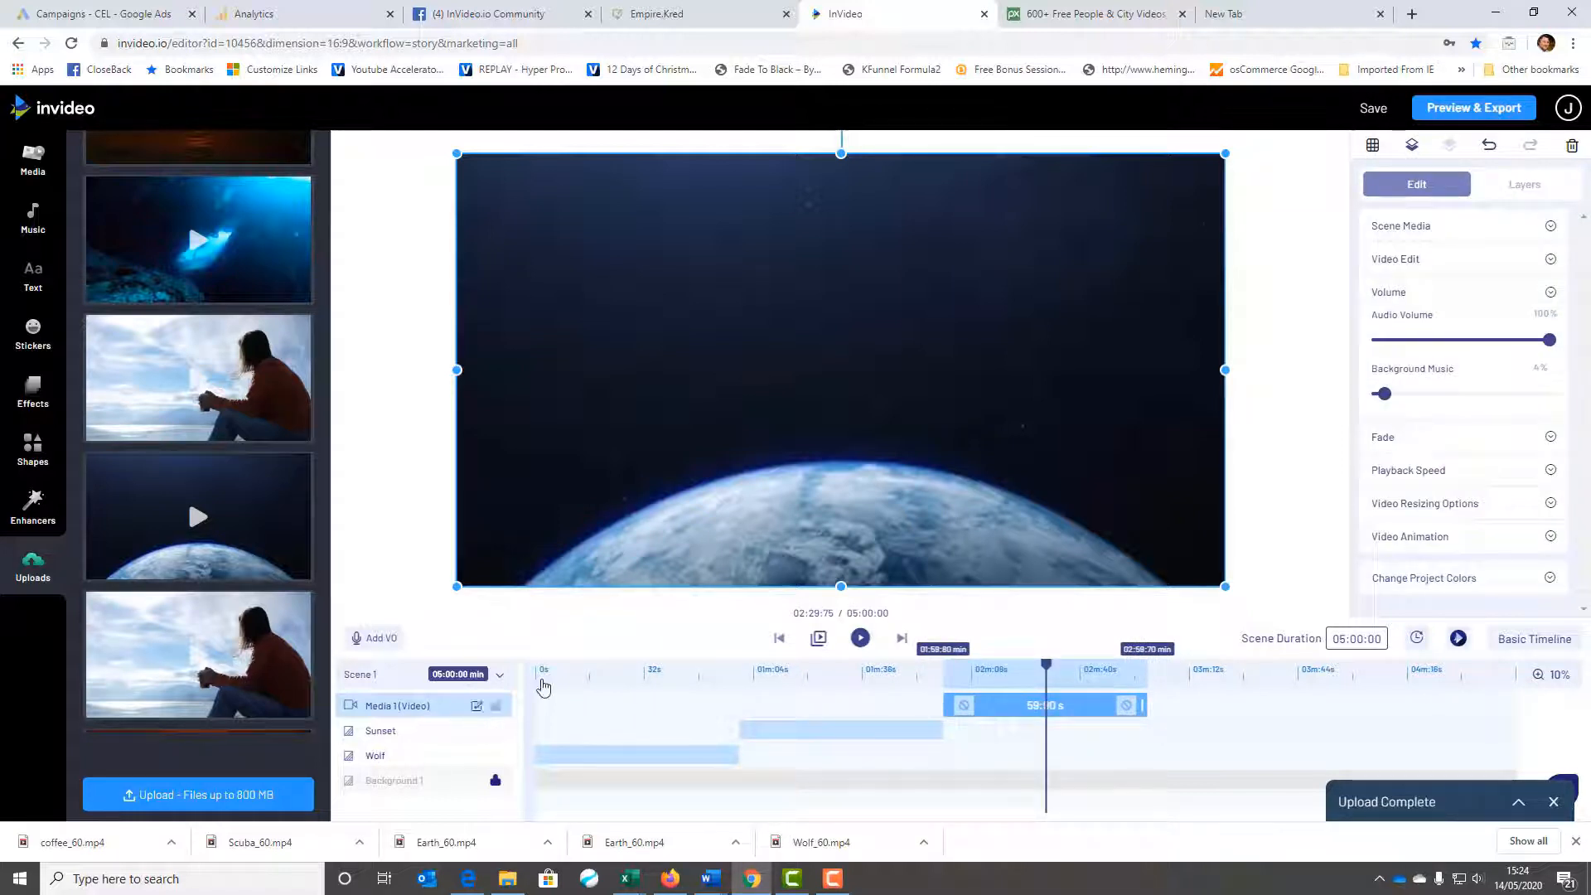
# - Rename the Earth clip's layer as Earth
pyautogui.press('BackSpace')
pyautogui.press('BackSpace')
pyautogui.press('BackSpace')
pyautogui.press('BackSpace')
pyautogui.press('BackSpace')
pyautogui.press('BackSpace')
pyautogui.press('BackSpace')
pyautogui.press('BackSpace')
pyautogui.press('BackSpace')
pyautogui.press('BackSpace')
pyautogui.press('BackSpace')
pyautogui.press('BackSpace')
pyautogui.press('BackSpace')
pyautogui.press('BackSpace')
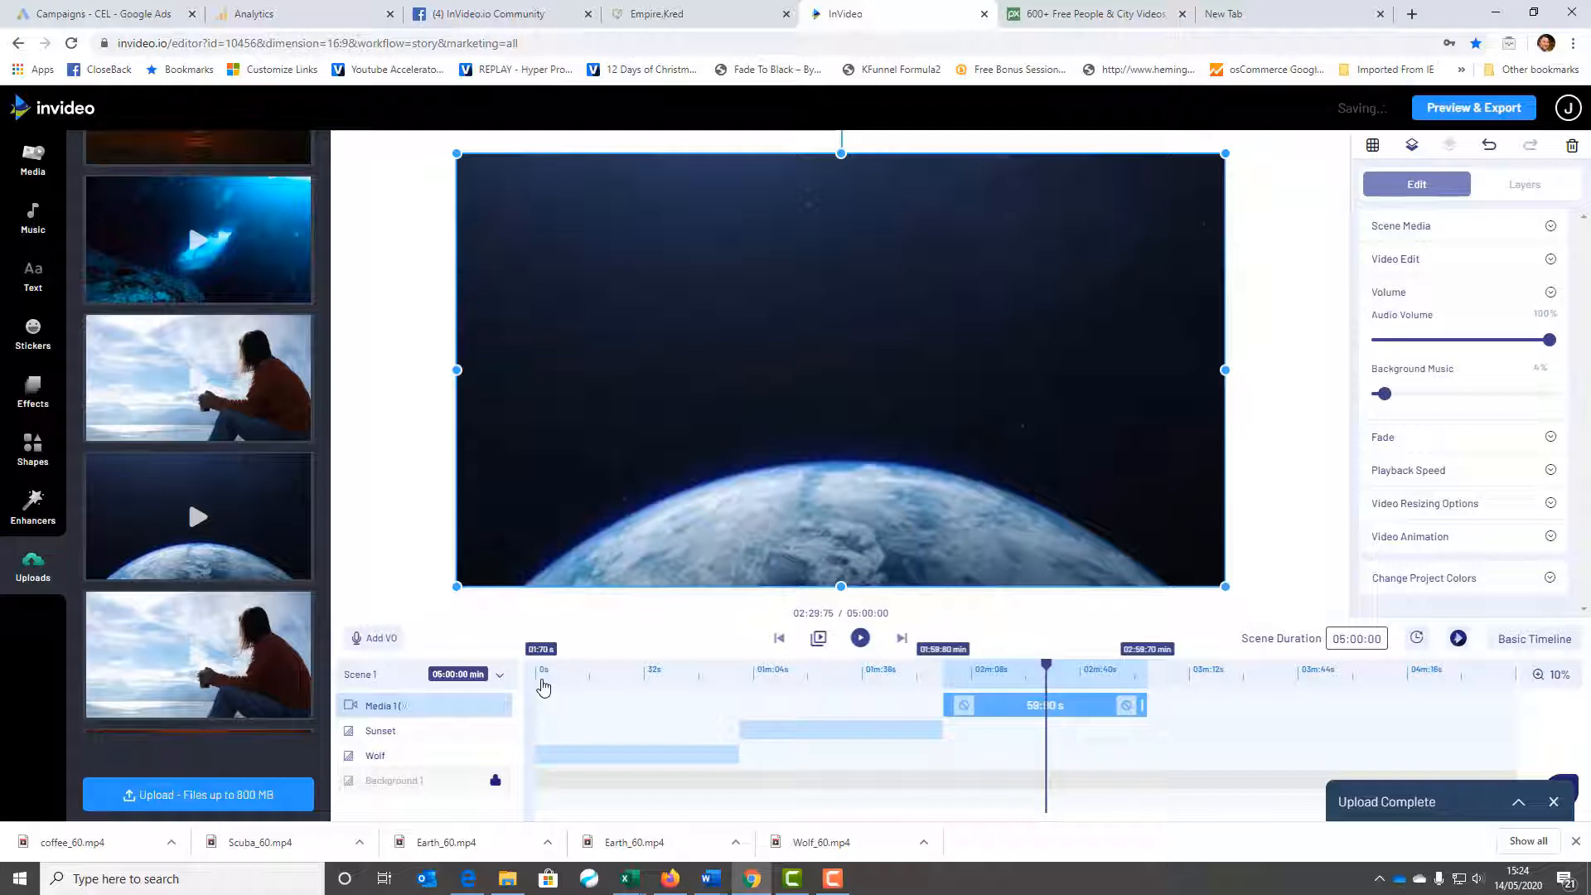
pyautogui.press('BackSpace')
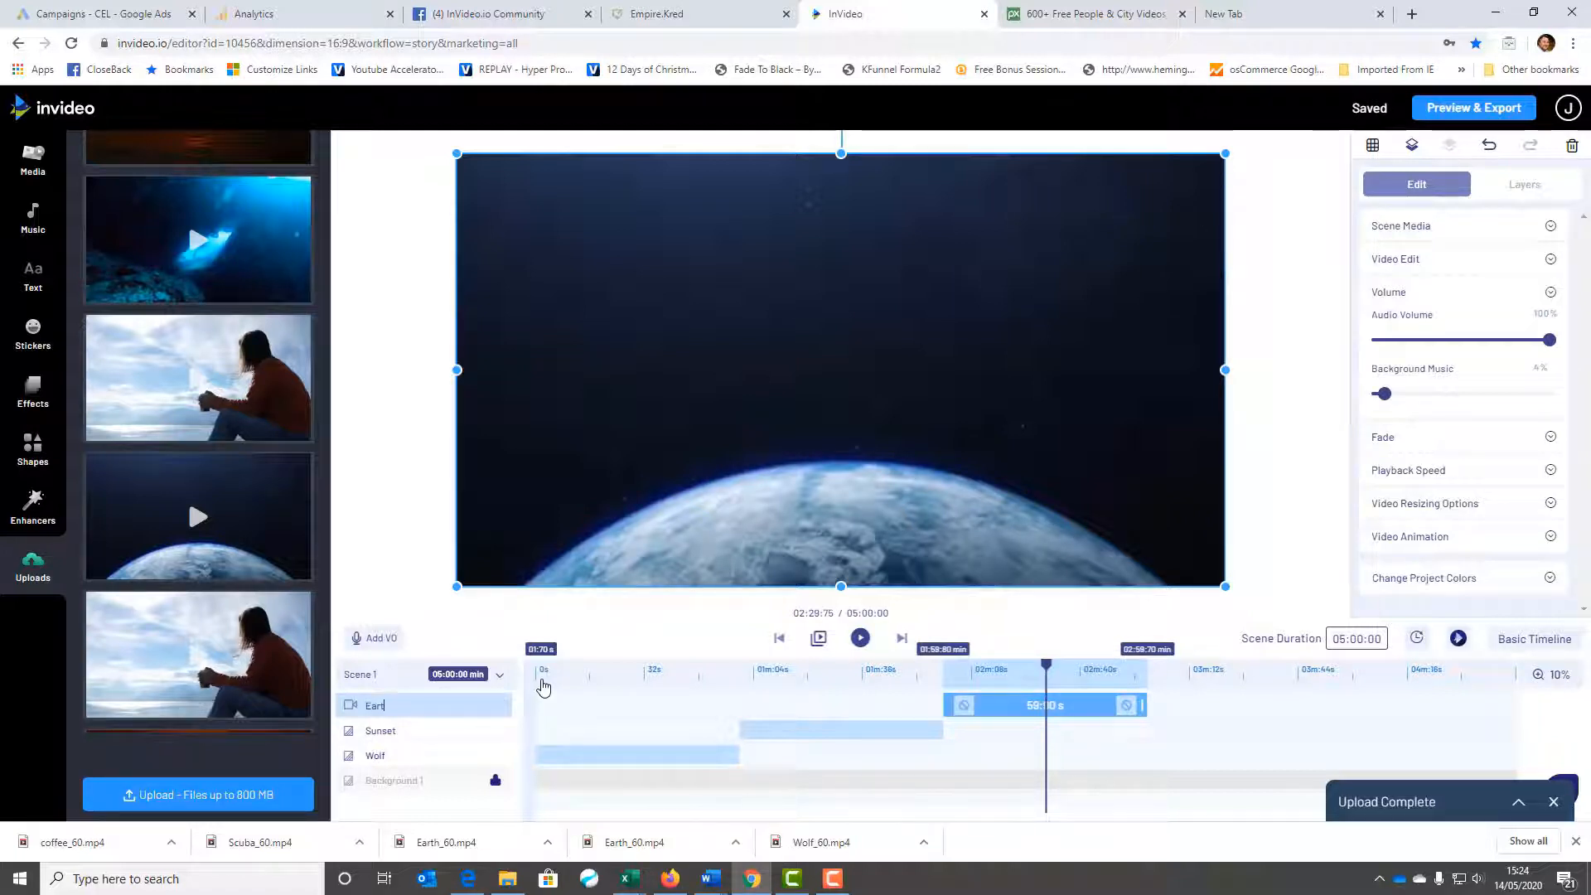
pyautogui.write('Earth')
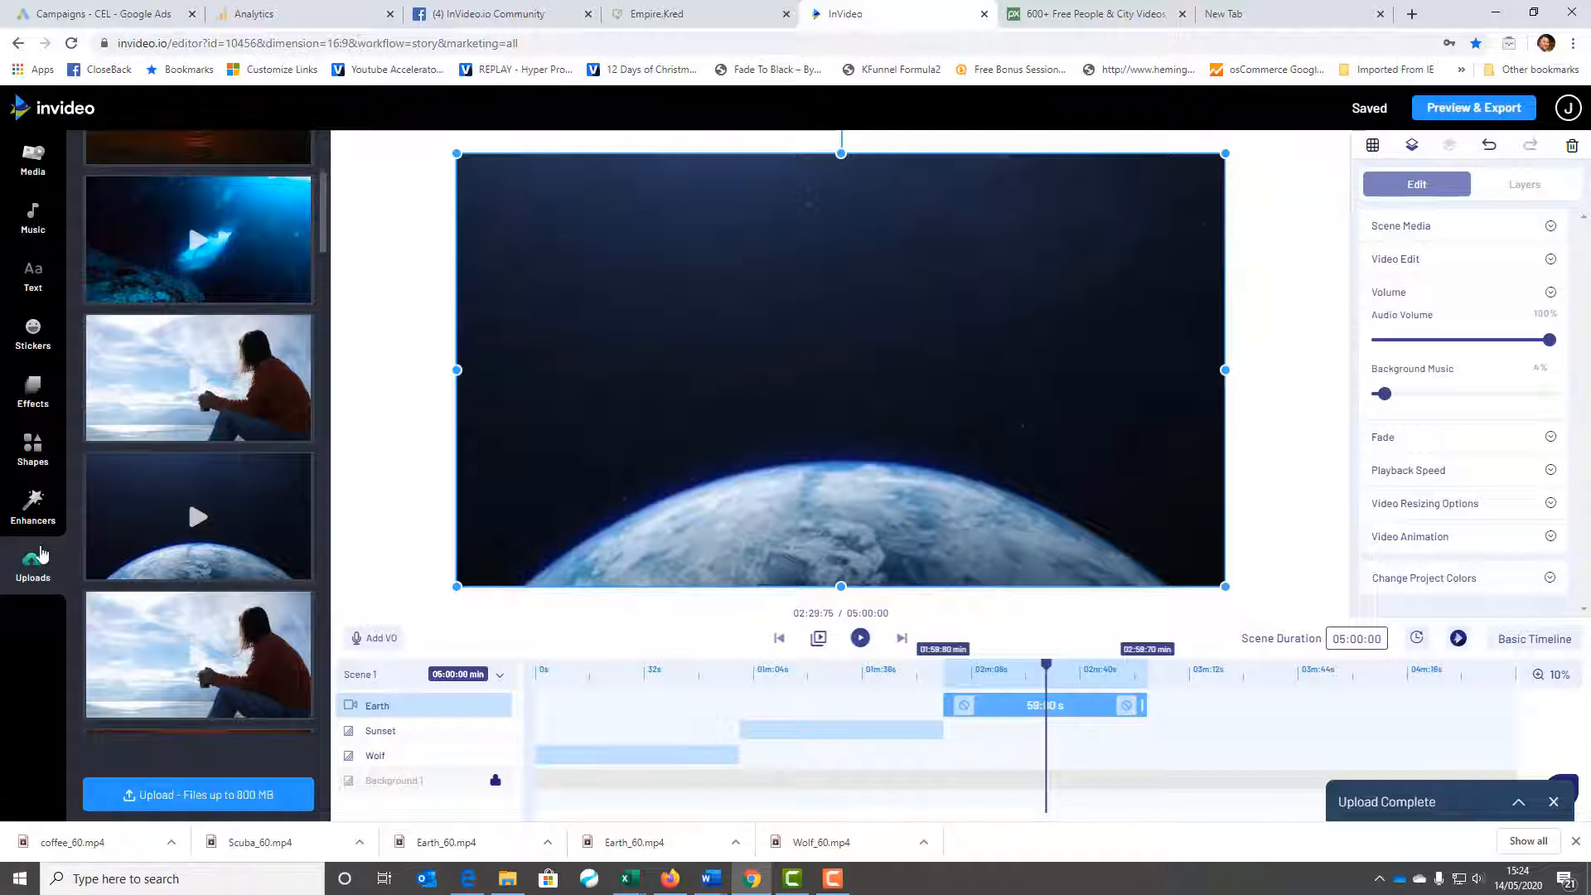
# - Add the uploaded underwater cave clip to the scene as a new layer
pyautogui.moveTo(239, 214); pyautogui.dragTo(789, 312)
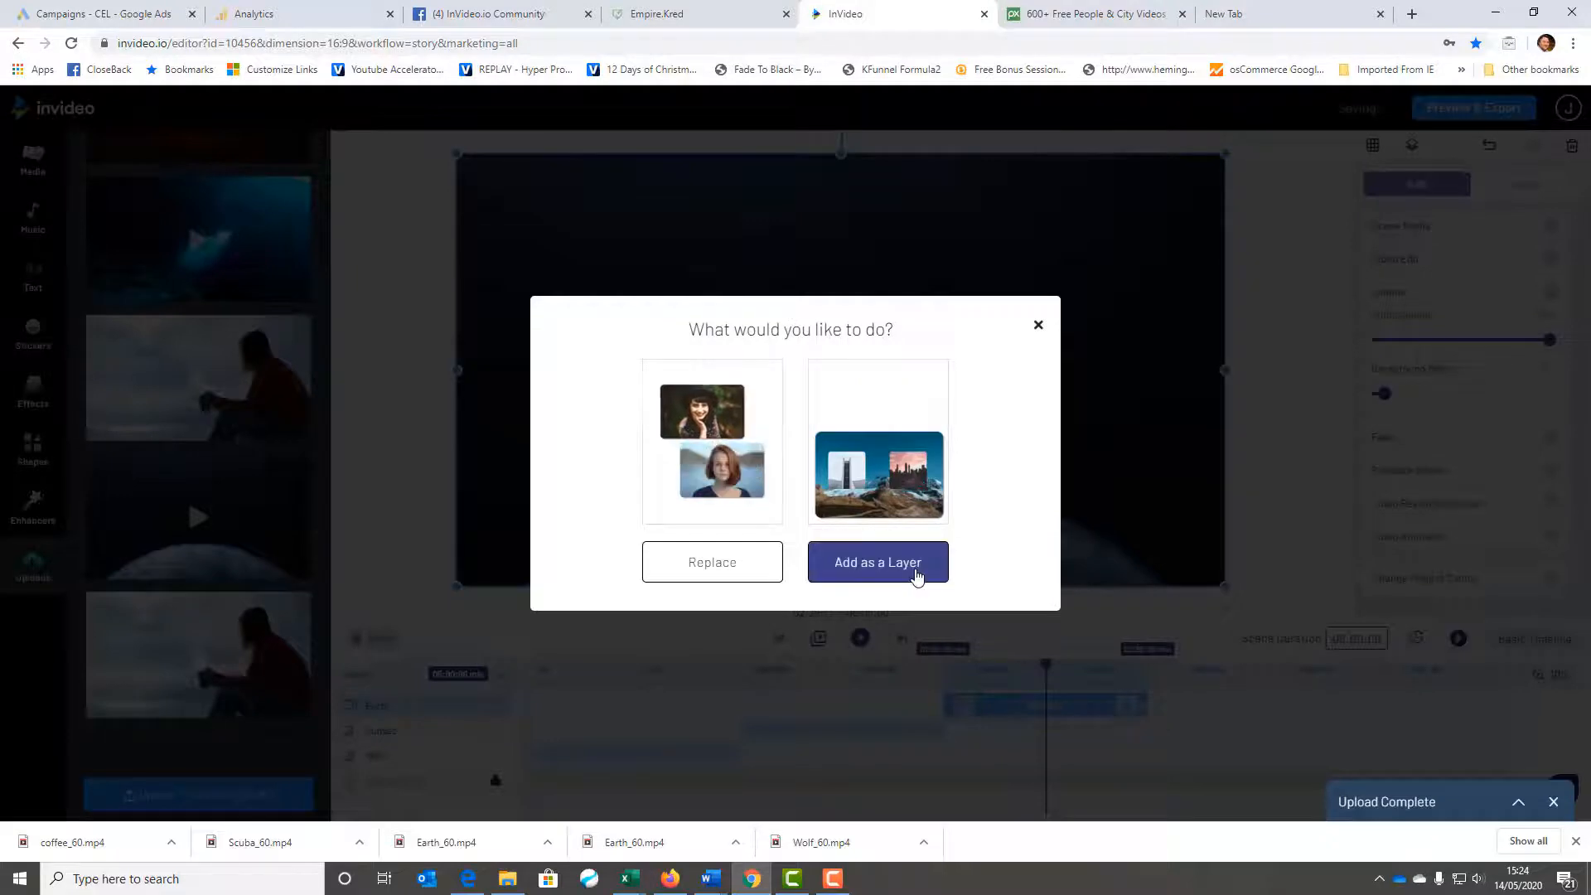
pyautogui.click(916, 569)
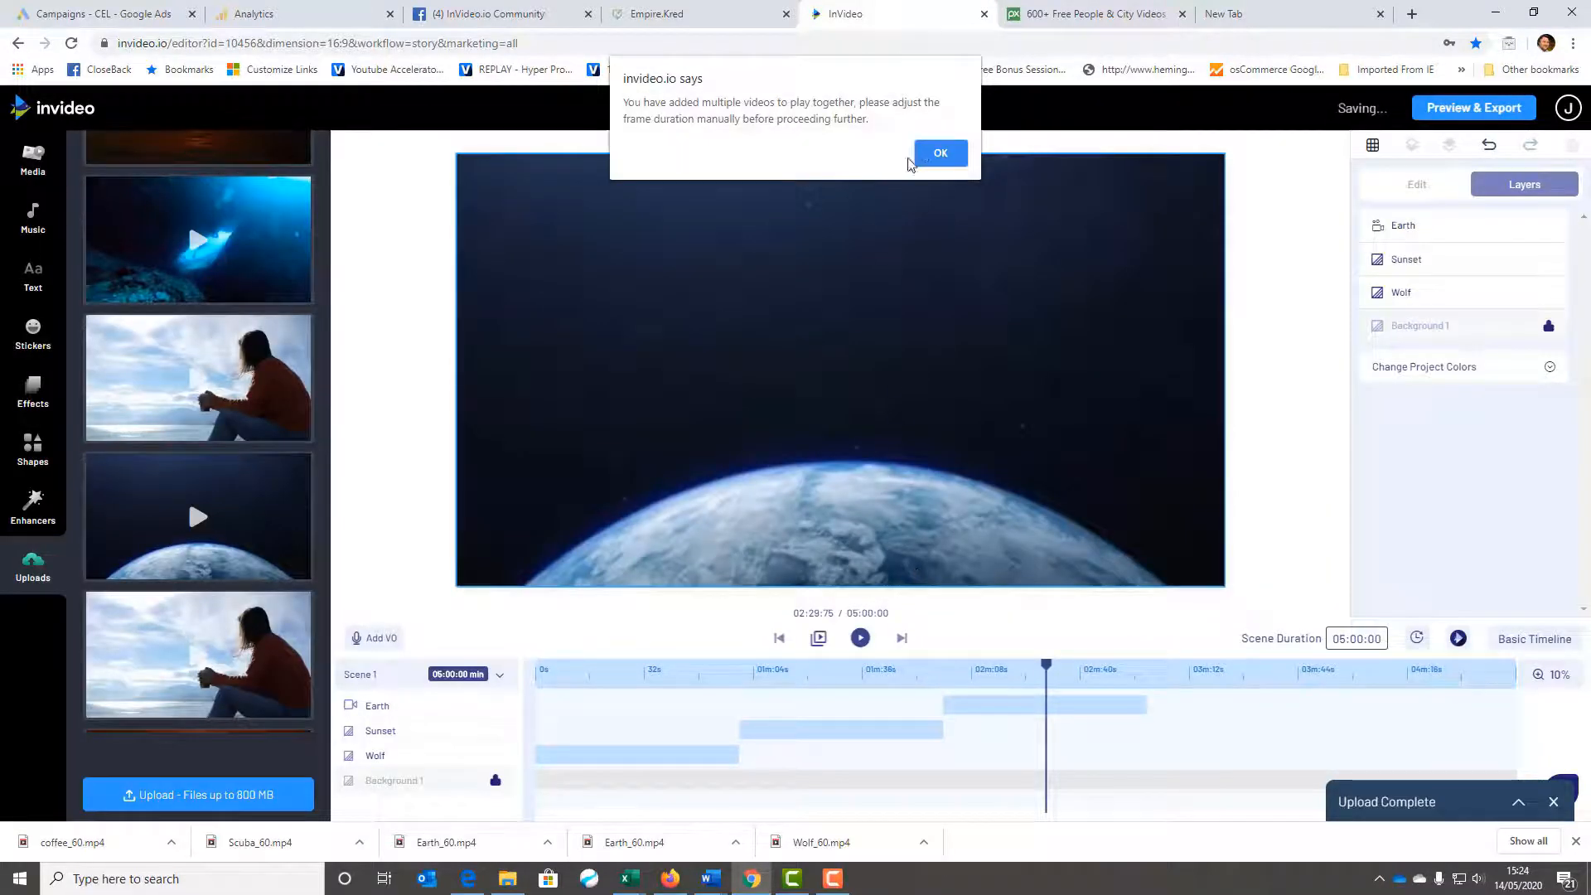
pyautogui.click(939, 152)
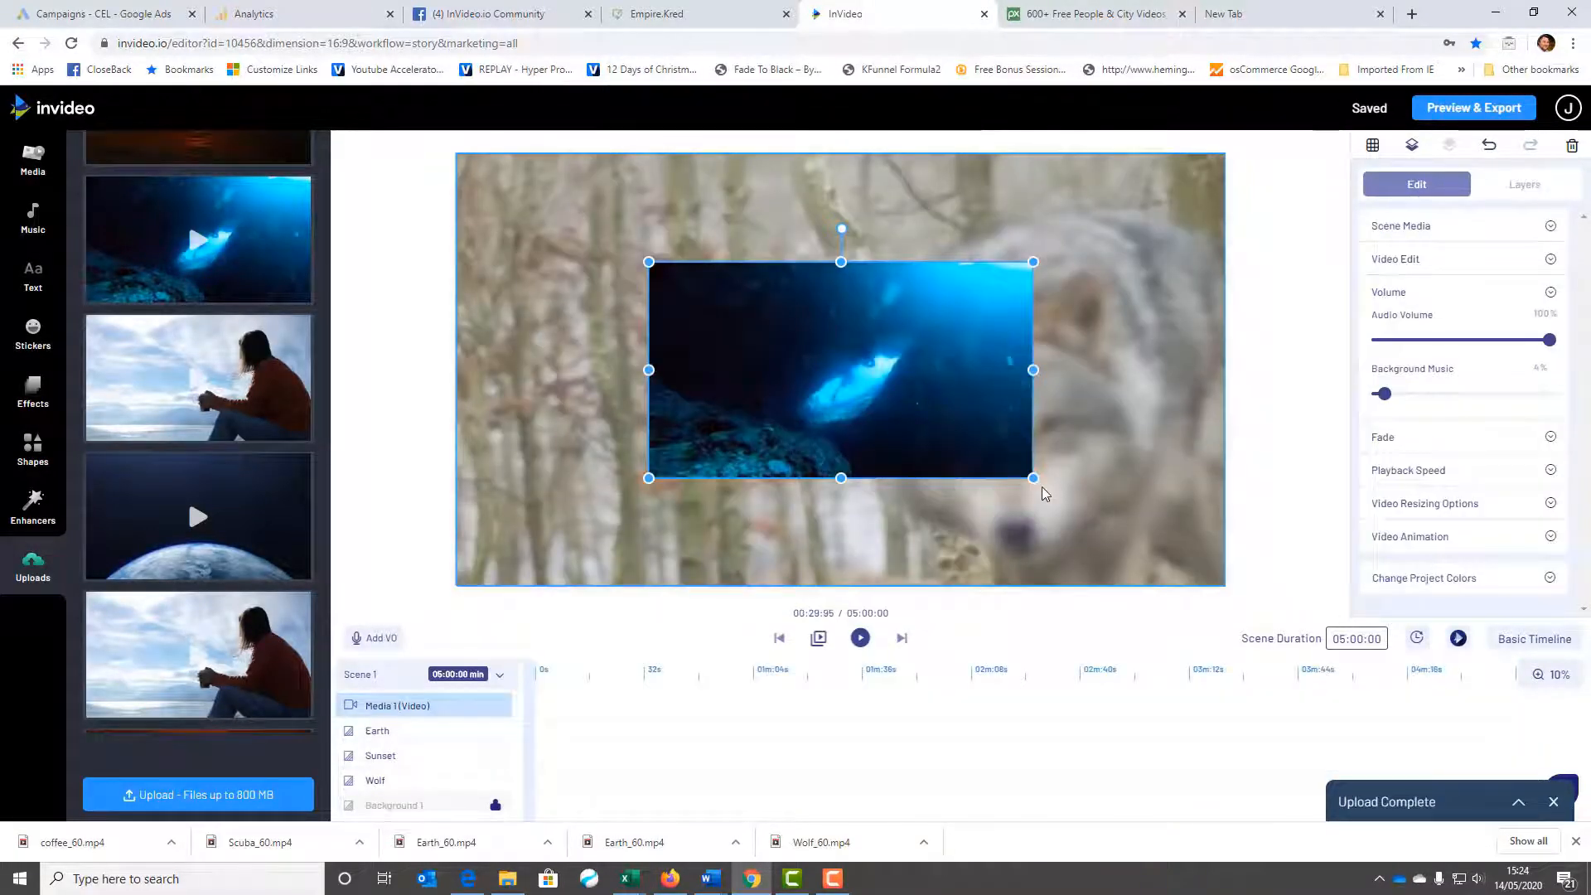
# - Enlarge the underwater cave clip to fill the frame and move it on the timeline to start where the Earth clip ends
pyautogui.moveTo(1033, 479); pyautogui.dragTo(1257, 578)
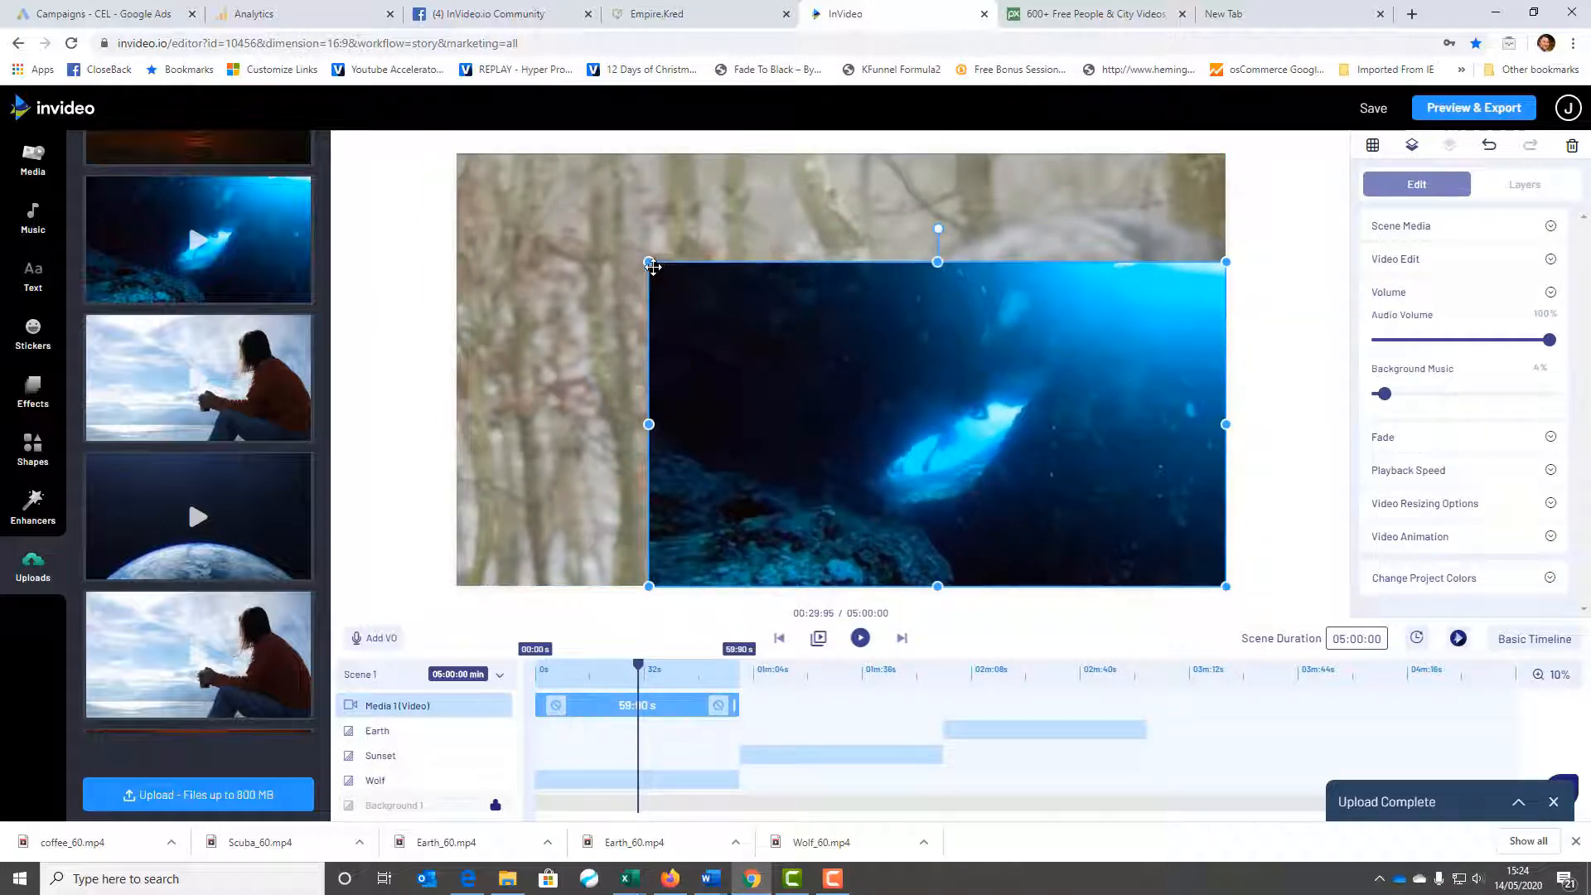
pyautogui.moveTo(650, 262); pyautogui.dragTo(412, 203)
pyautogui.click(408, 209)
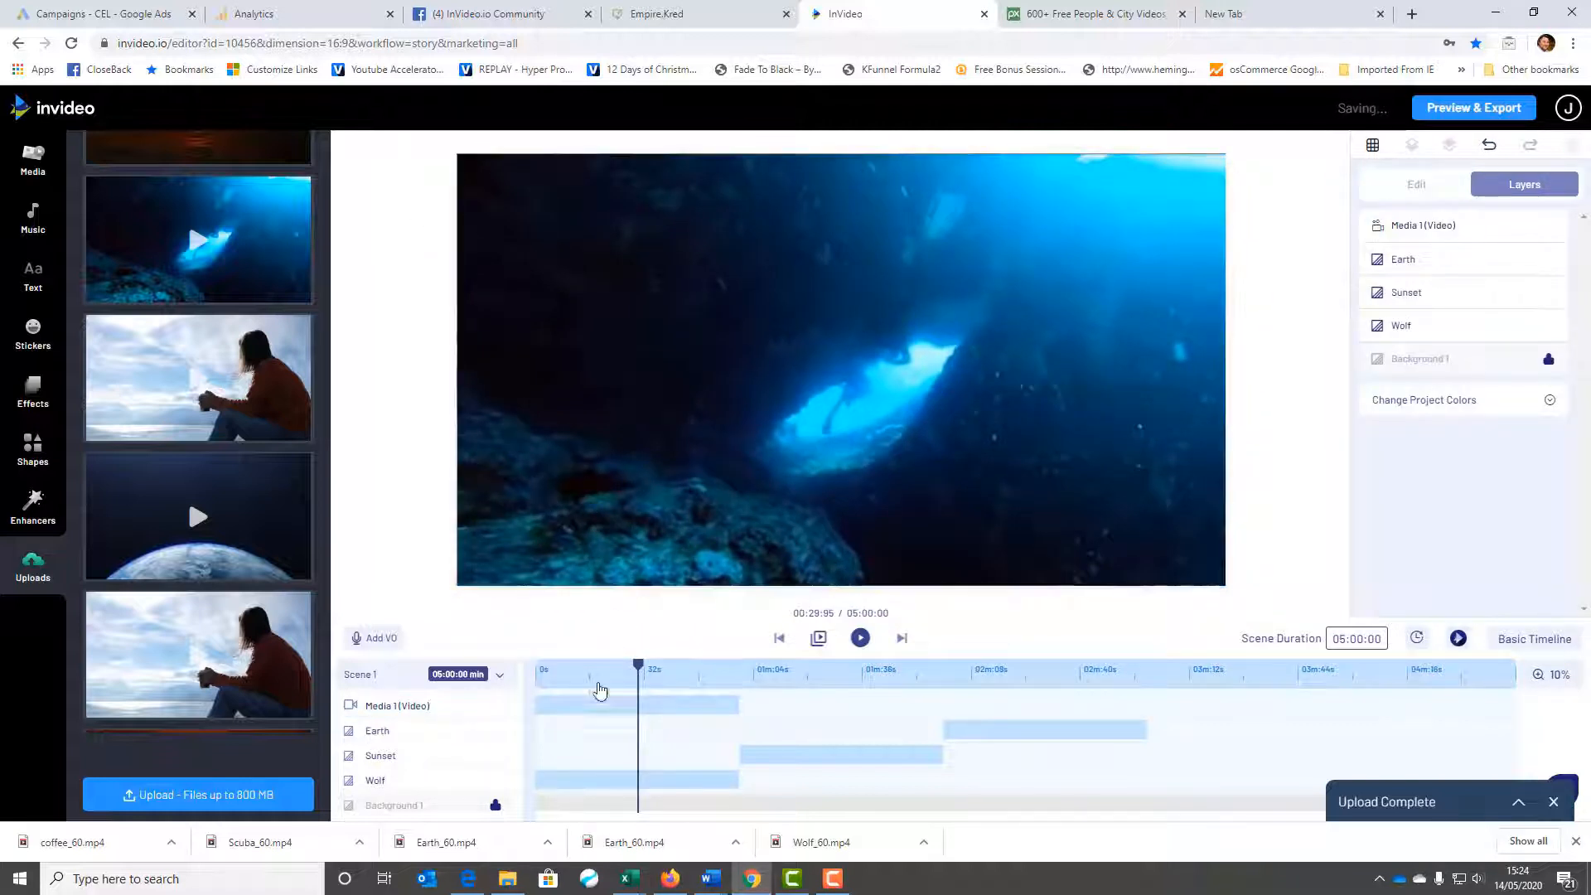
pyautogui.moveTo(605, 705); pyautogui.dragTo(1177, 706)
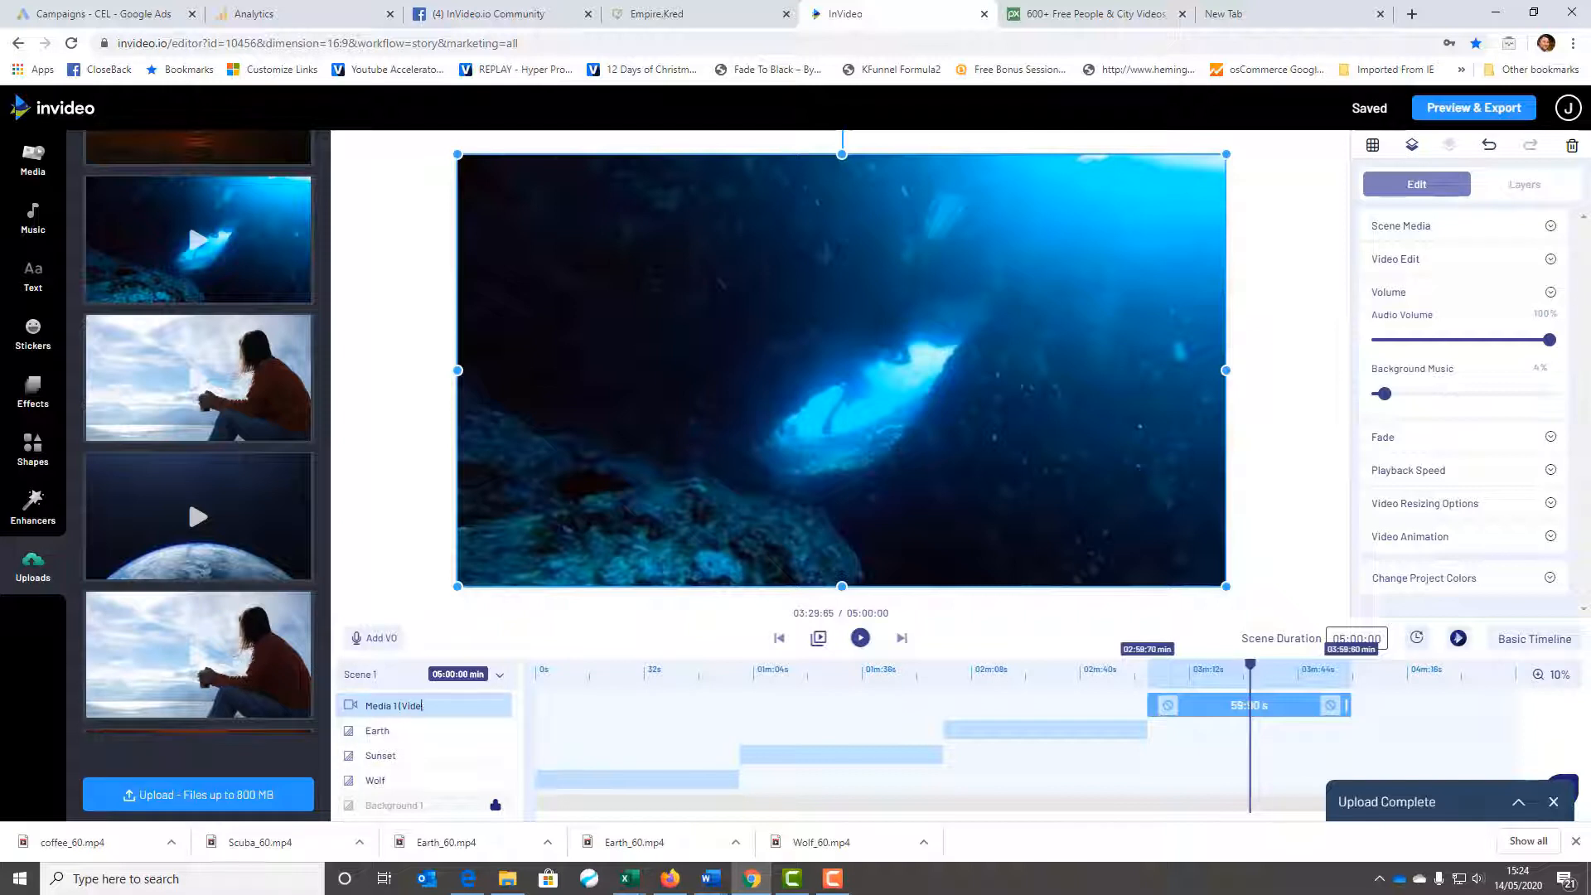
# - Rename the underwater cave clip's layer as Scuba
pyautogui.press('BackSpace')
pyautogui.press('BackSpace')
pyautogui.press('BackSpace')
pyautogui.press('BackSpace')
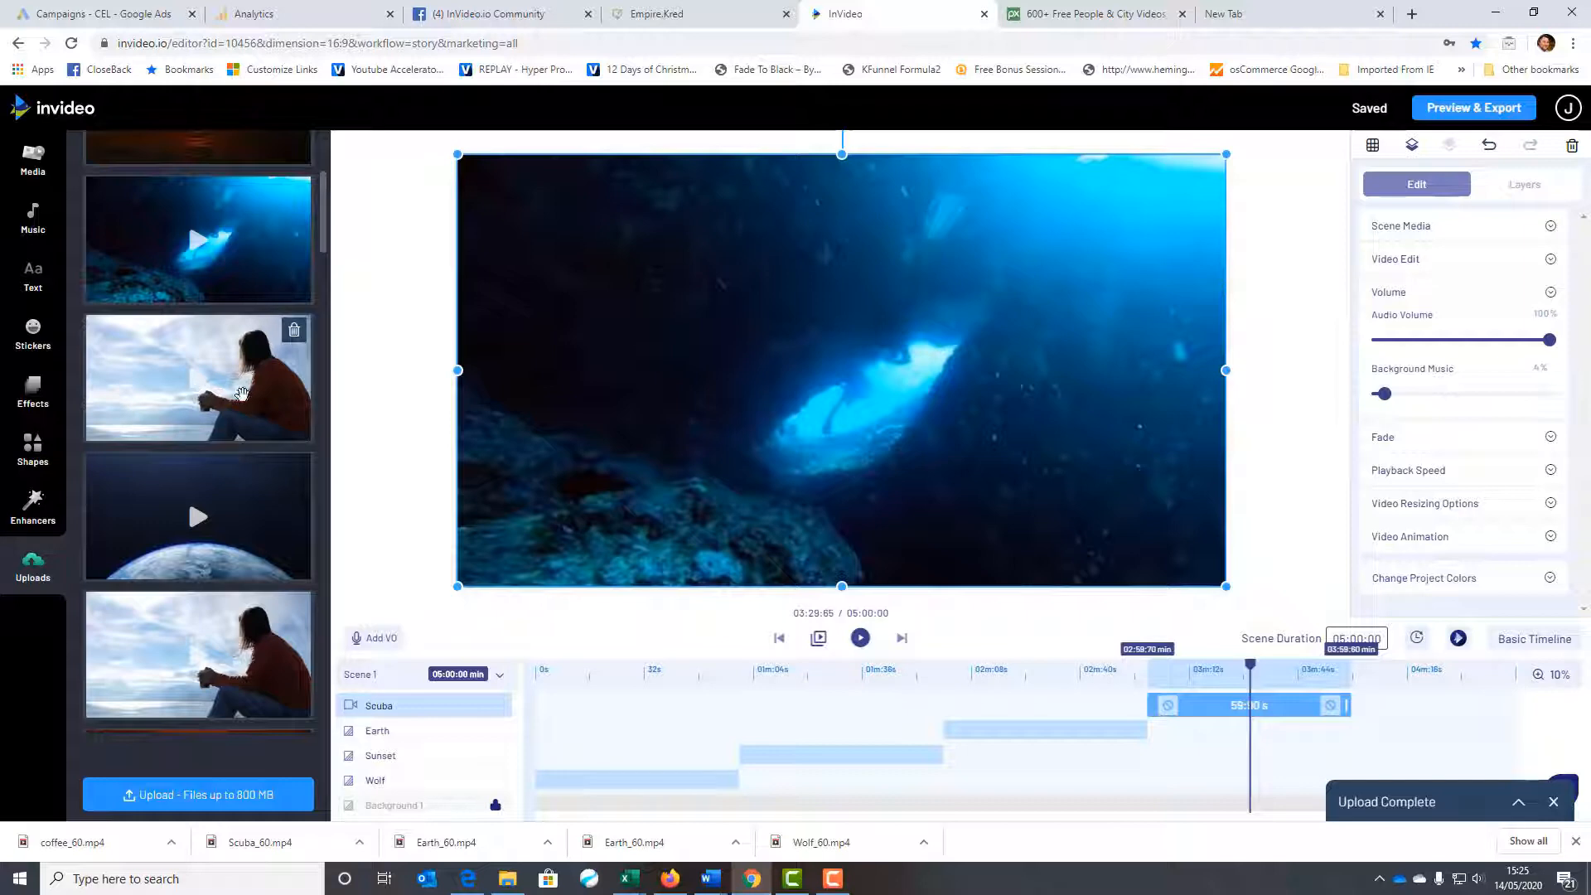
# - Add the uploaded clip of the woman holding a coffee as a new layer and enlarge it to fill the frame
pyautogui.moveTo(240, 393); pyautogui.dragTo(750, 398)
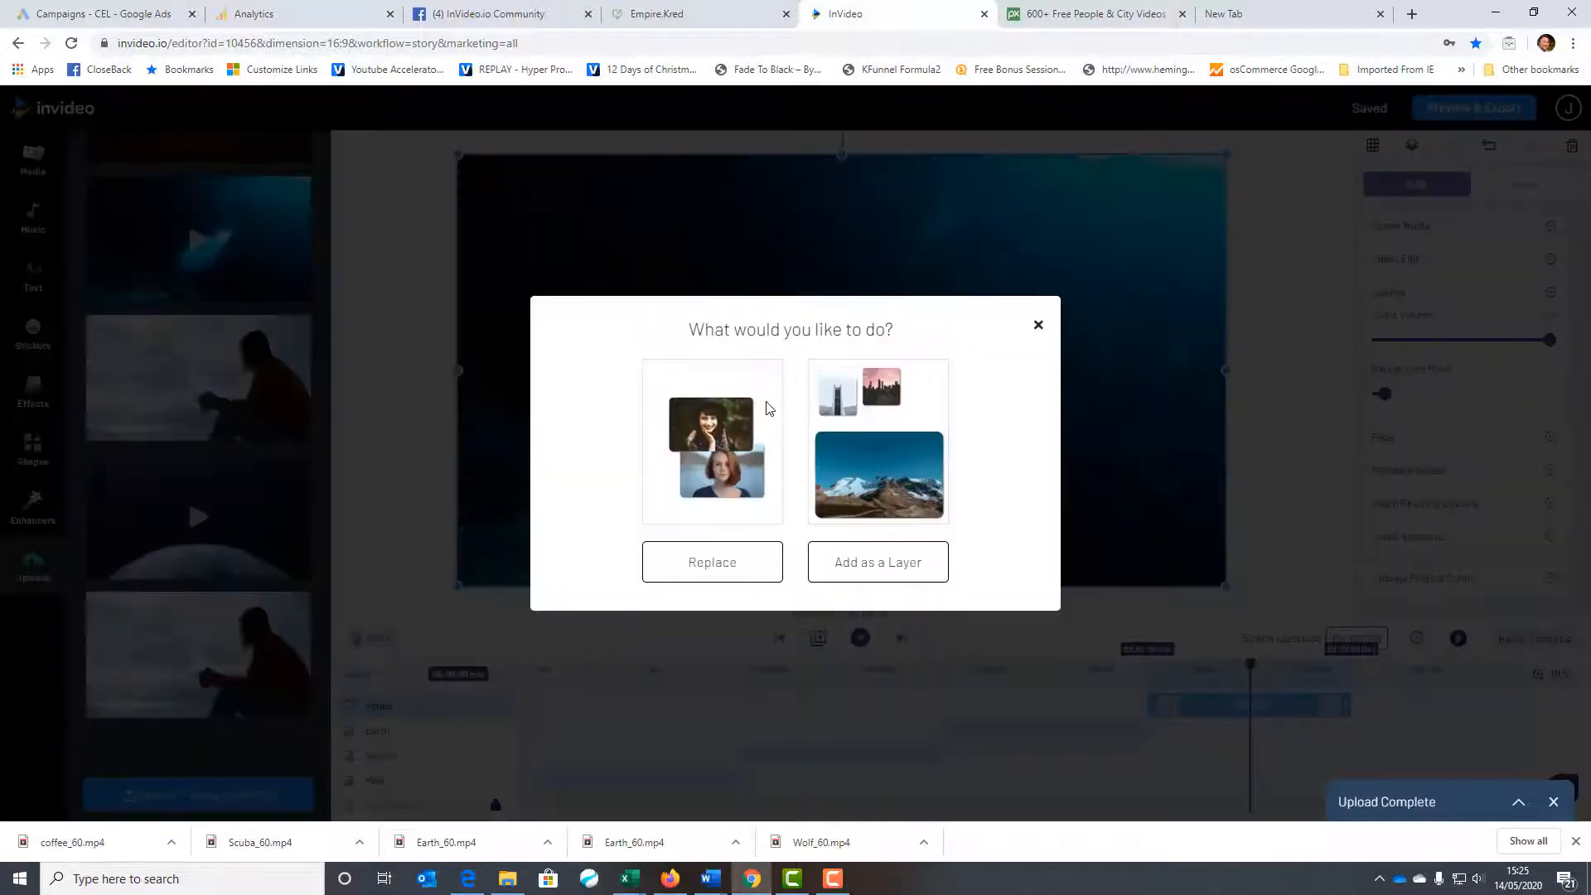
pyautogui.click(878, 574)
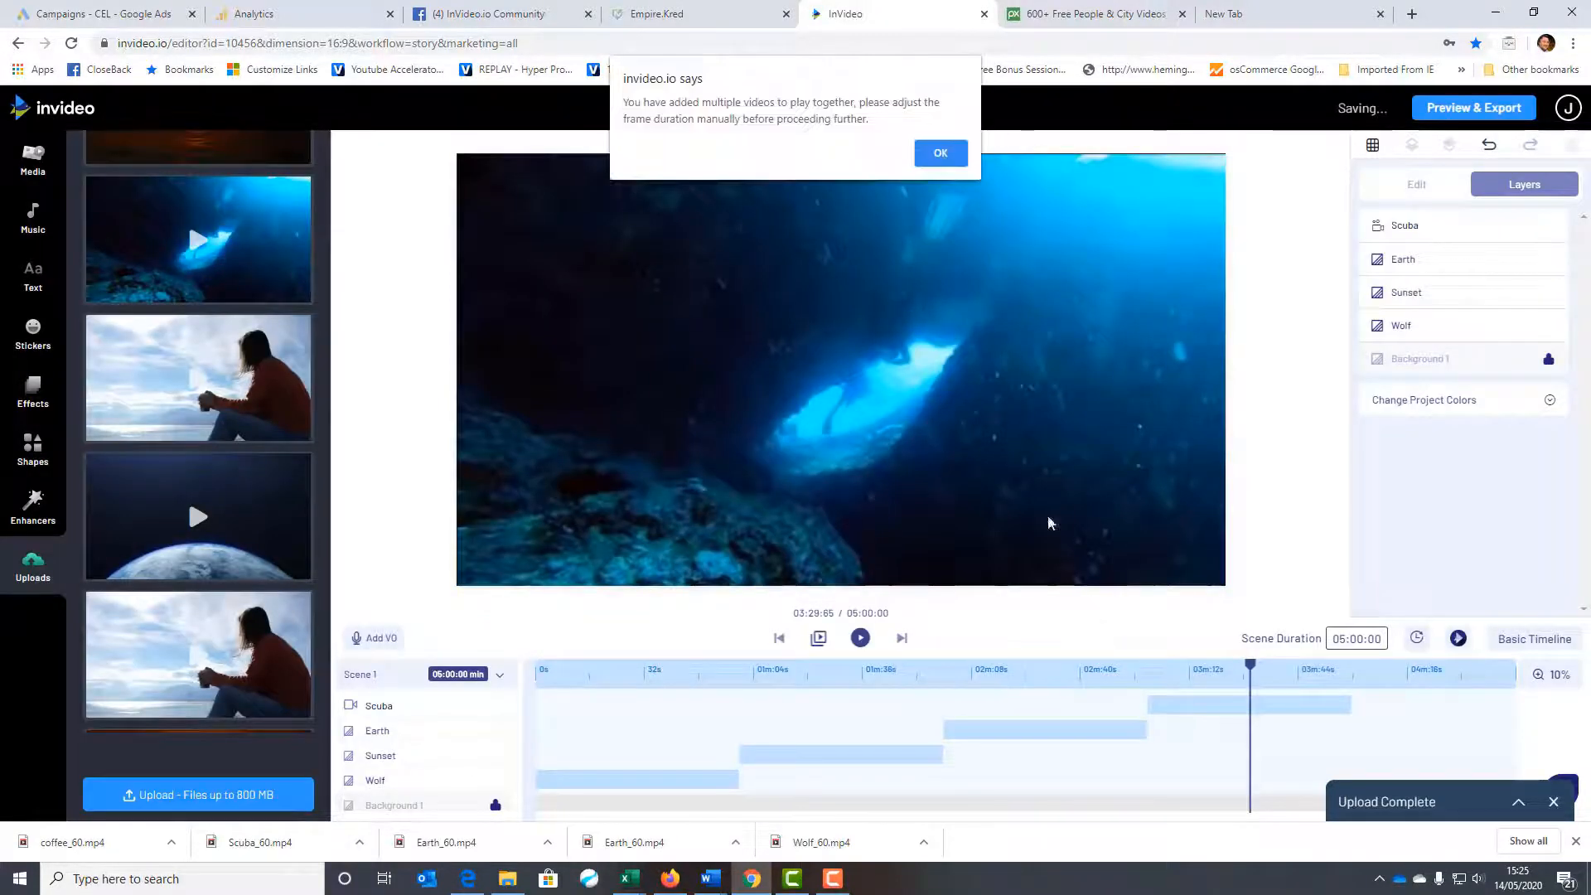
pyautogui.click(943, 151)
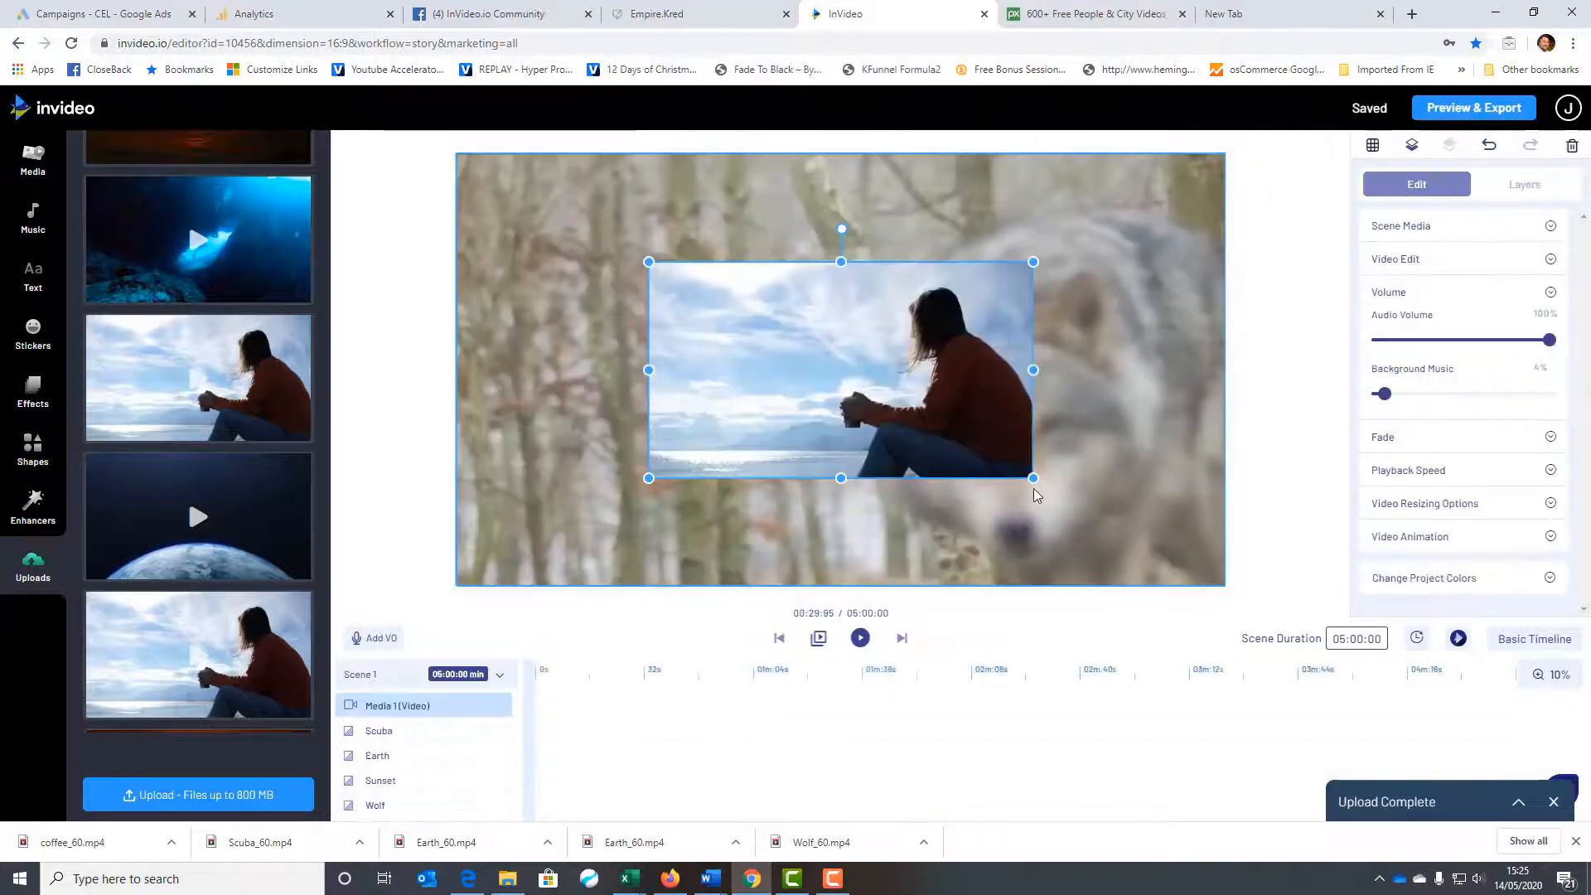
pyautogui.moveTo(1030, 478); pyautogui.dragTo(1164, 597)
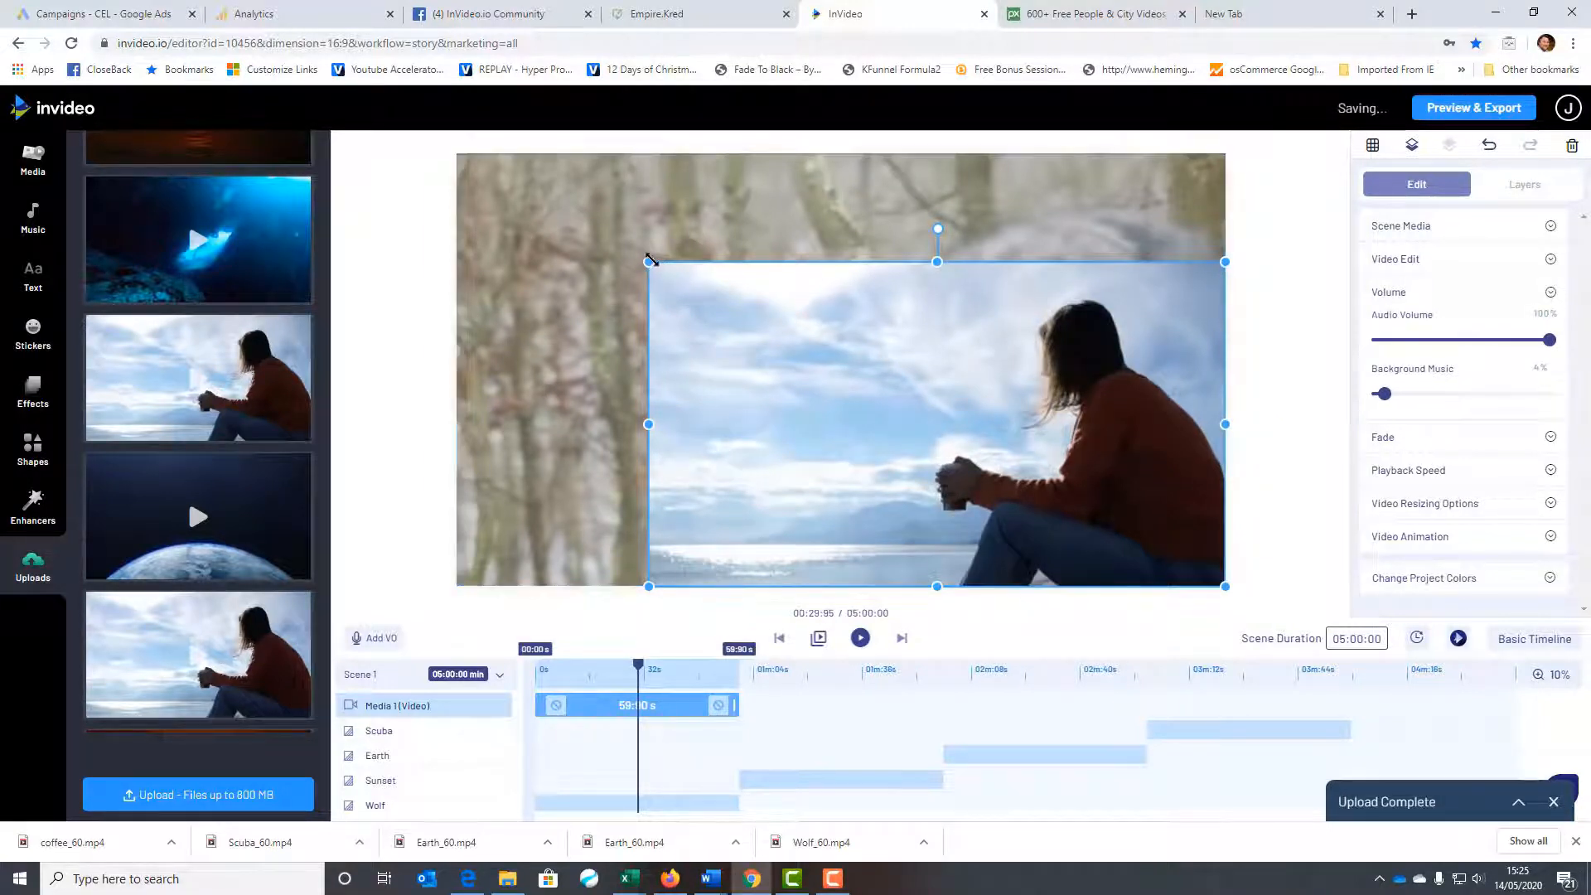
pyautogui.moveTo(649, 262); pyautogui.dragTo(469, 202)
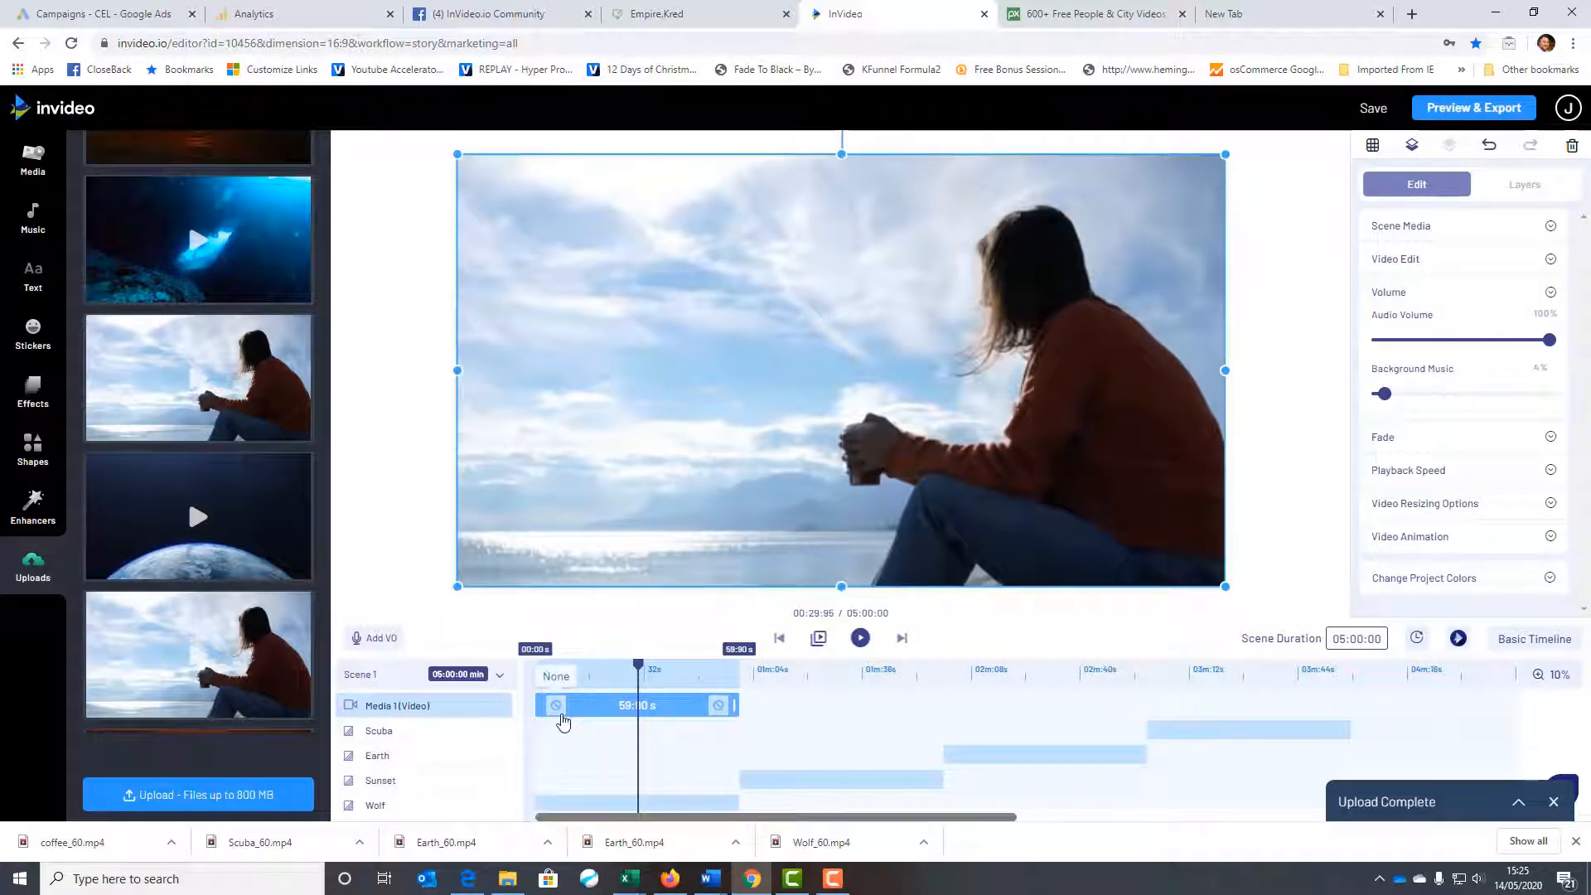
# - Move the coffee clip on the timeline to start where the Scuba clip ends, and rename its layer as Coffee
pyautogui.moveTo(571, 706); pyautogui.dragTo(1365, 766)
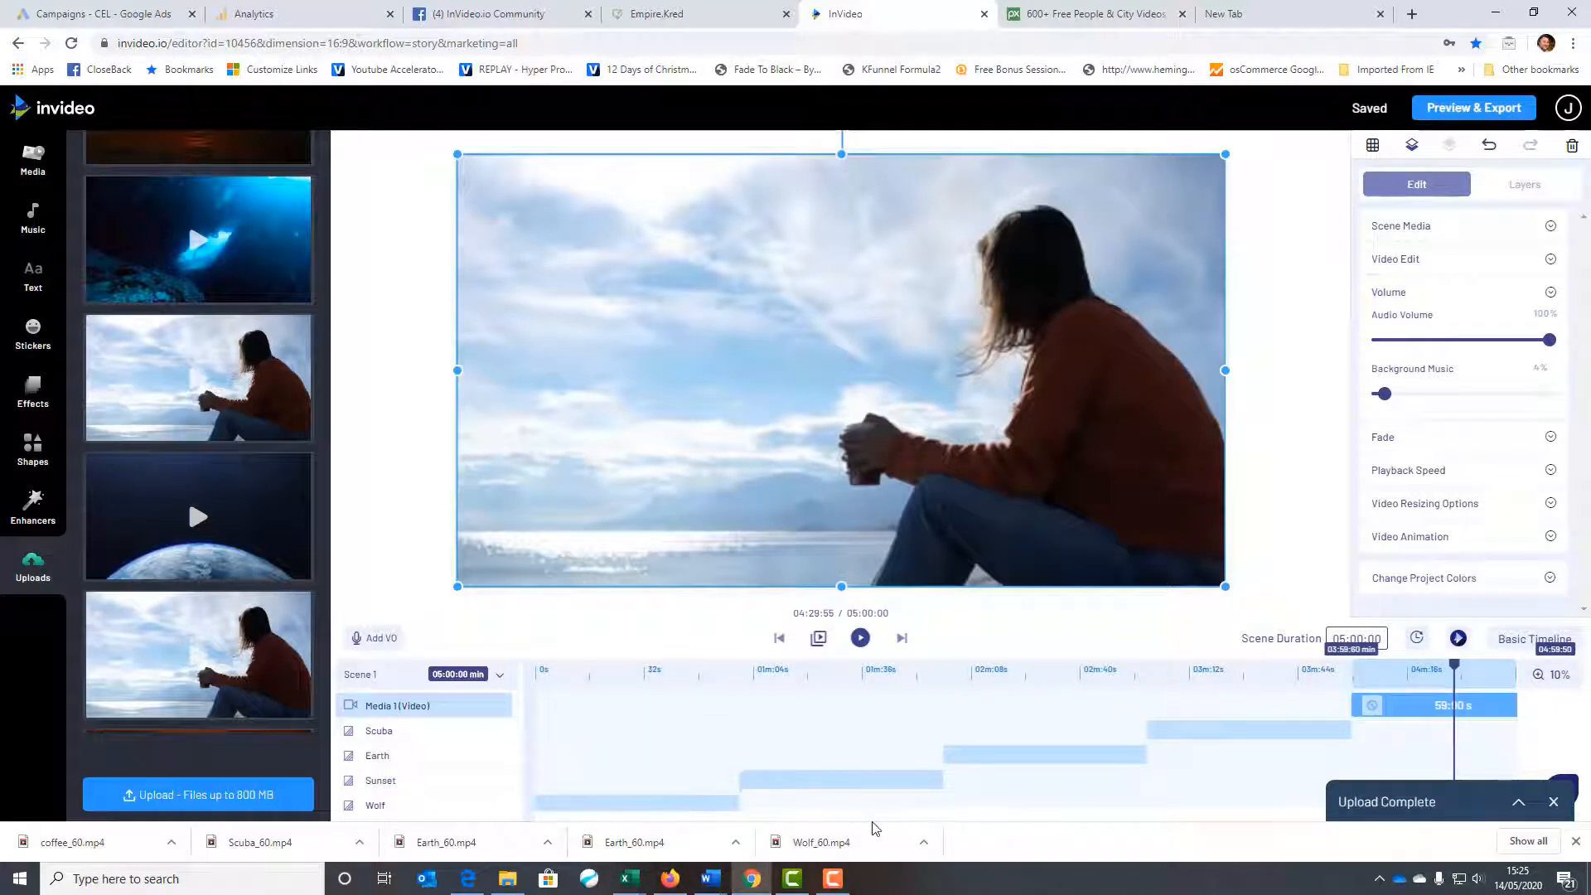
pyautogui.moveTo(867, 825); pyautogui.dragTo(565, 749)
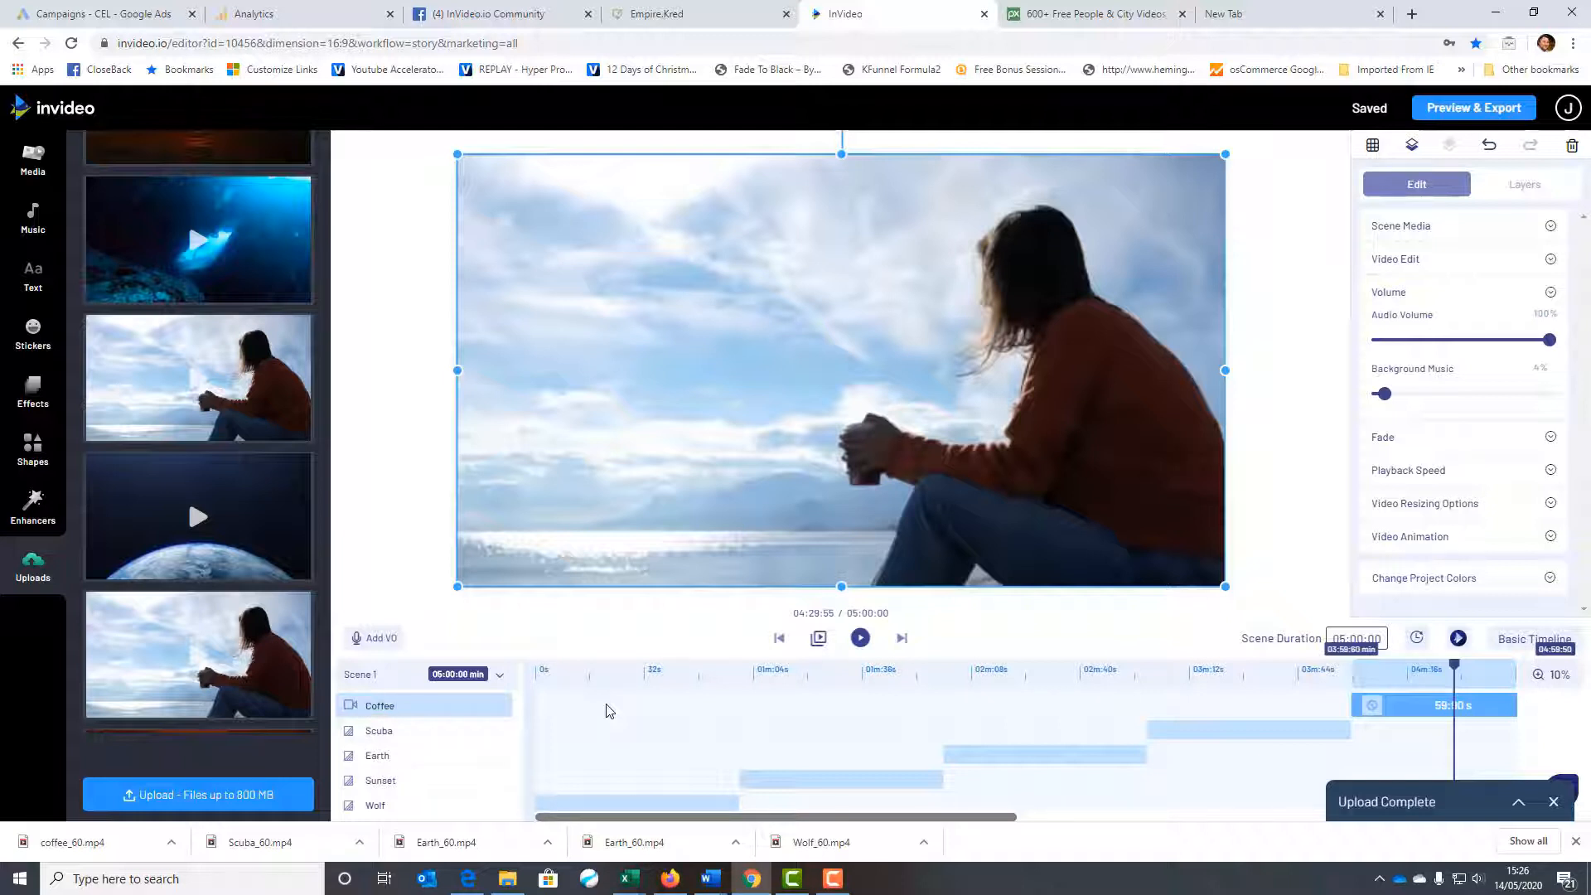
# - Play the scene preview briefly, look at the Sunset clip on the timeline, and play the preview again
pyautogui.click(861, 638)
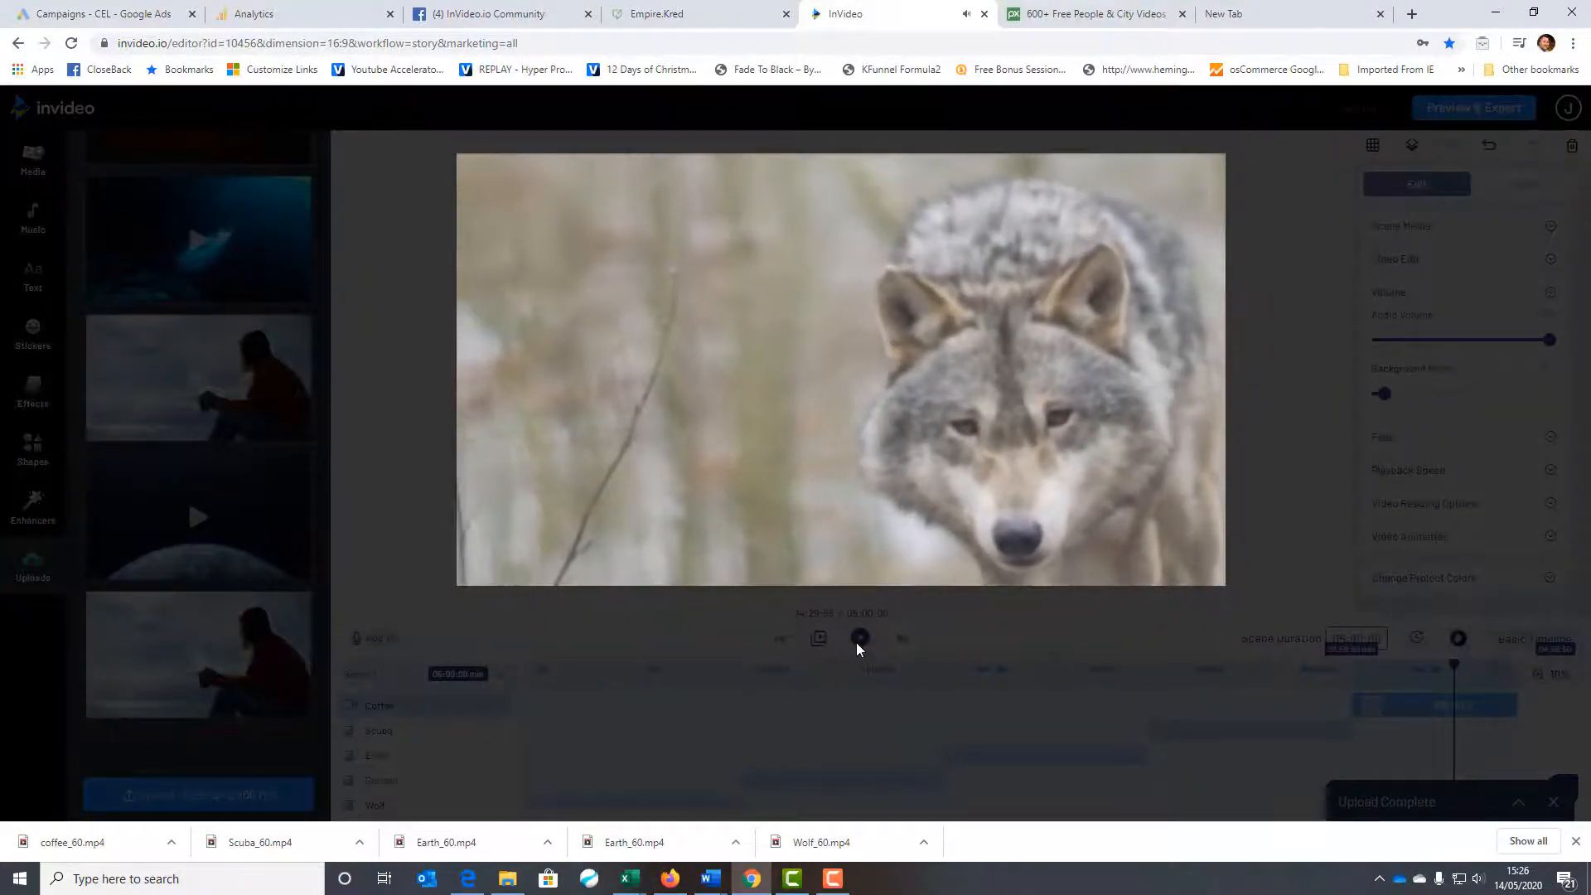
pyautogui.click(859, 641)
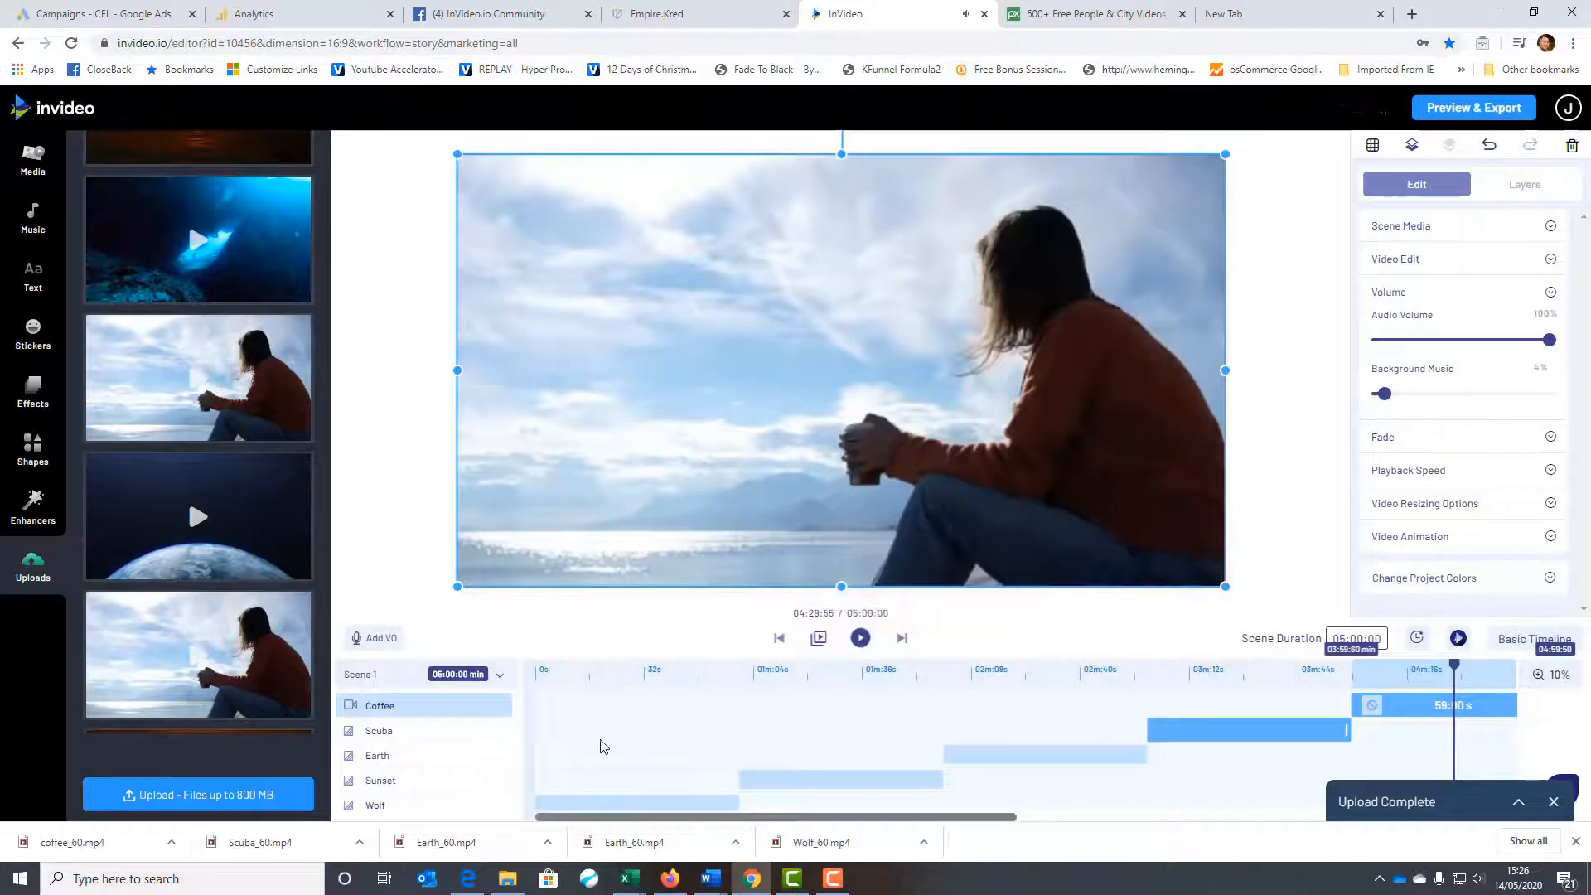
pyautogui.scroll(-1, 593, 750)
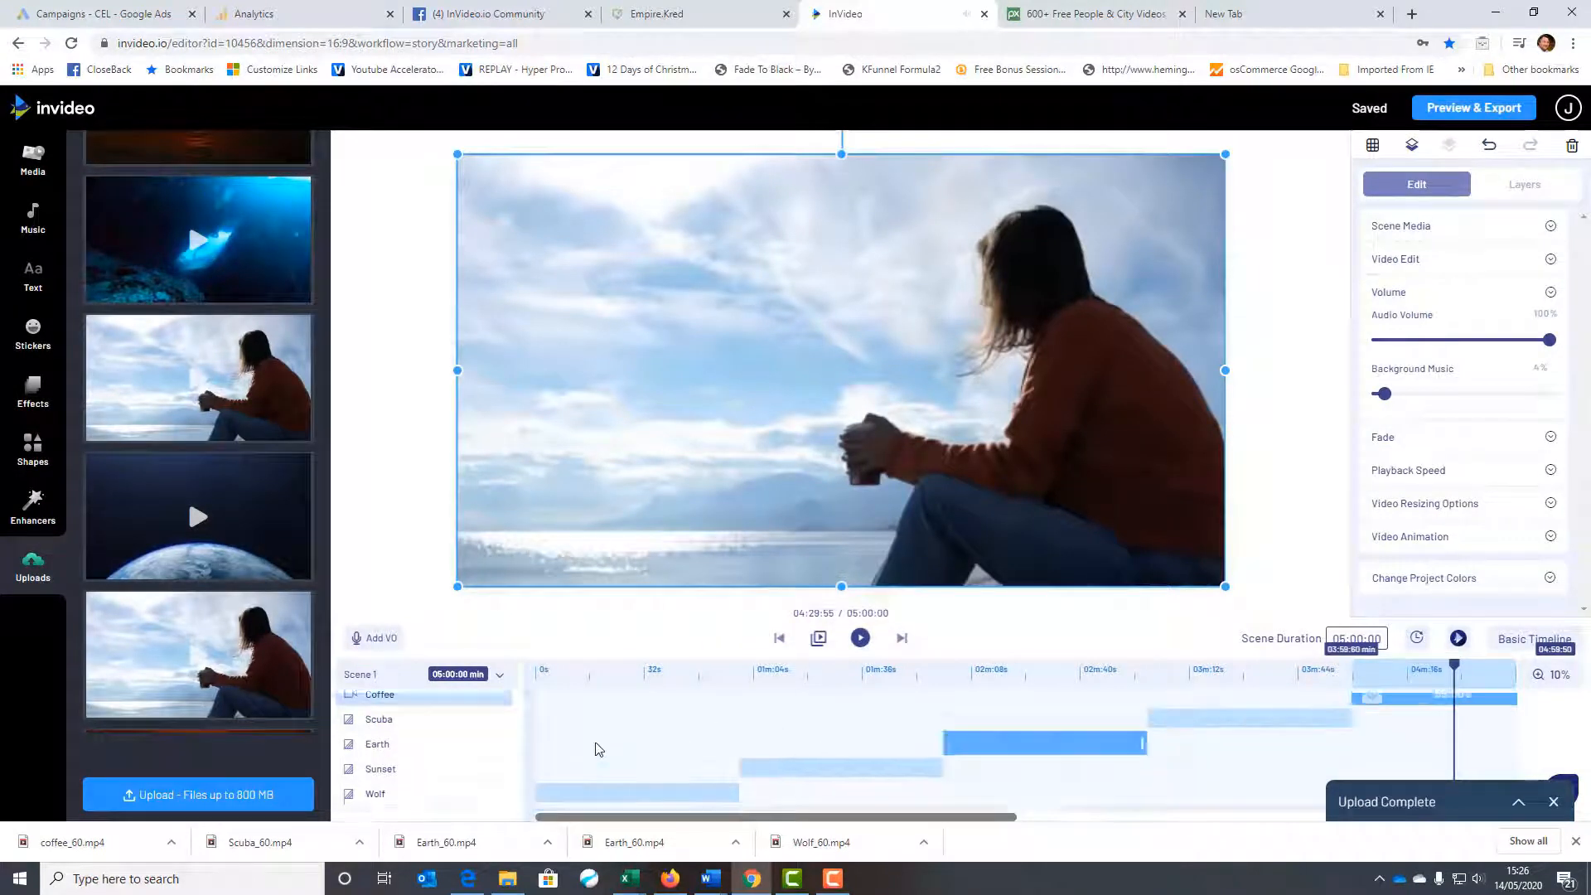
pyautogui.click(787, 743)
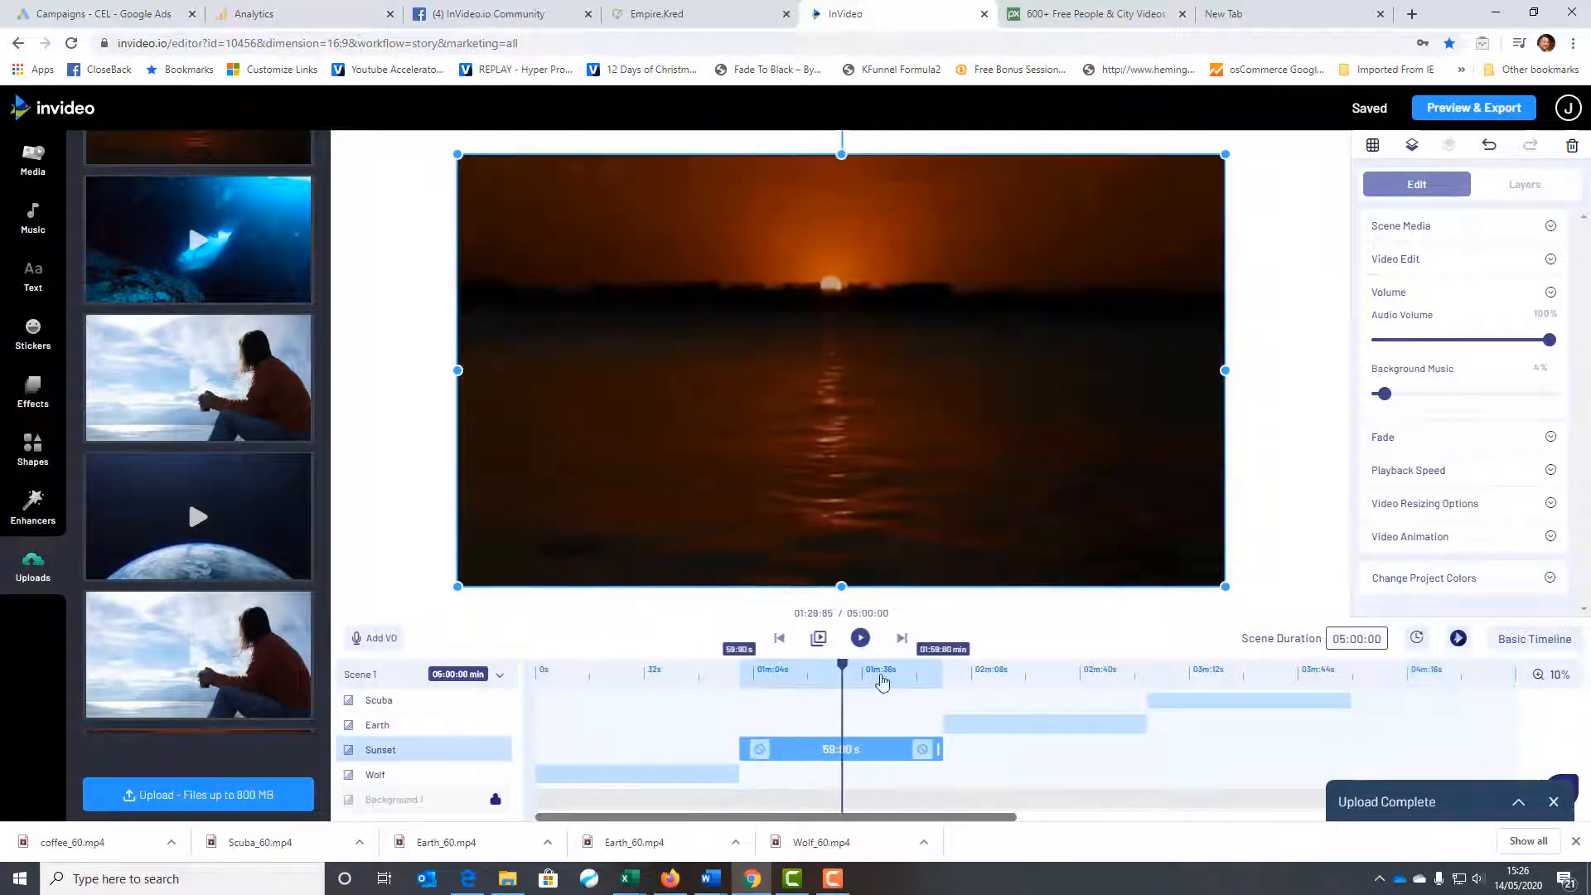
pyautogui.click(859, 641)
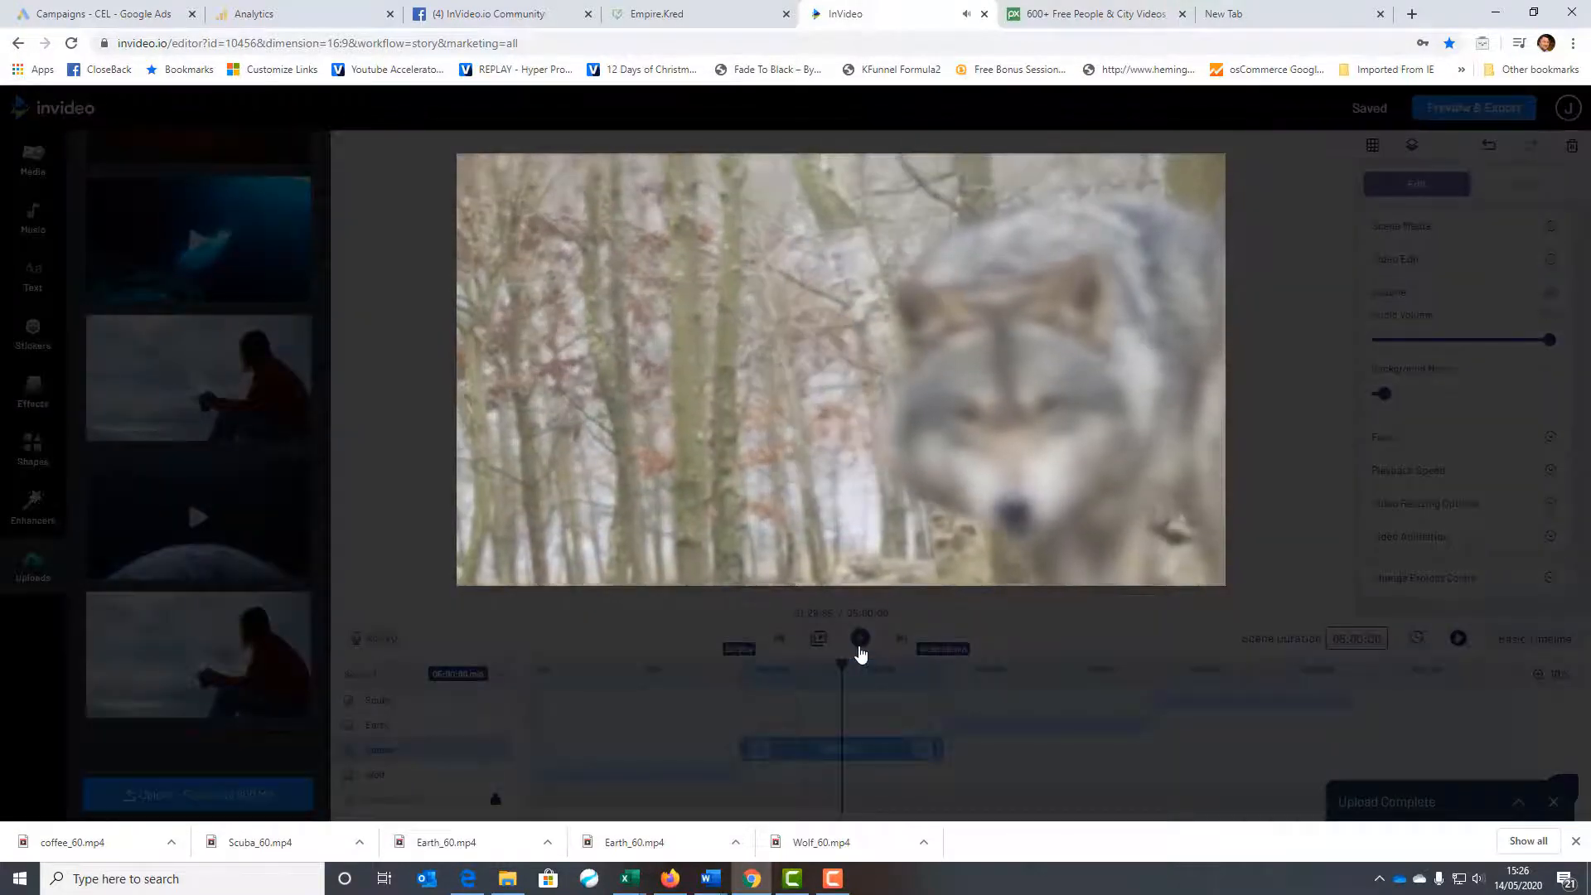
pyautogui.click(858, 644)
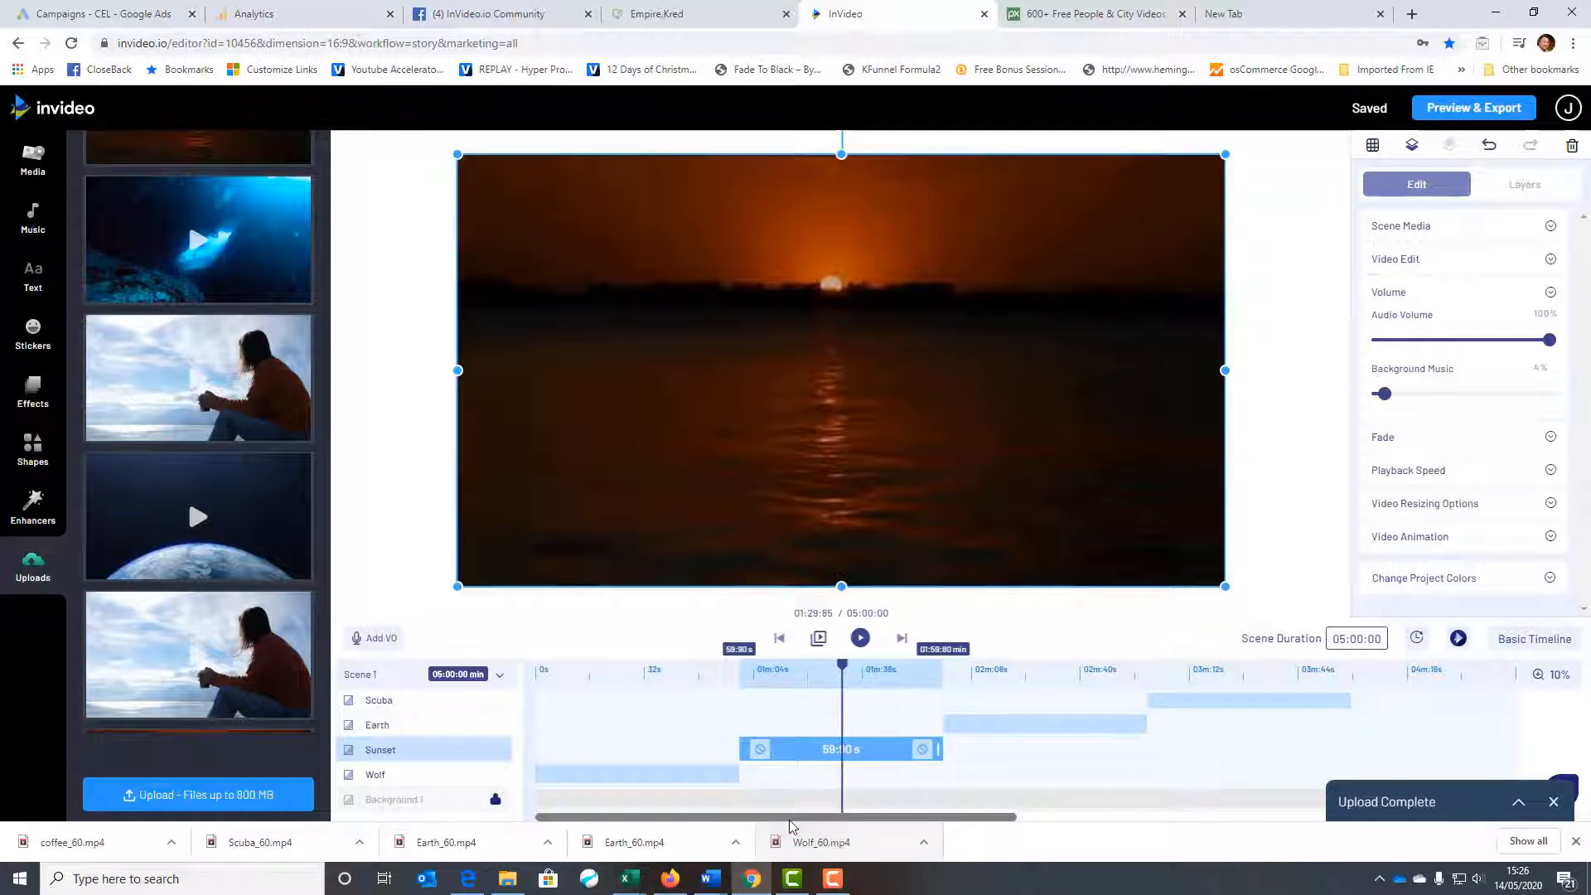
# - Examine the layer order and the end of the timeline around the Coffee clip, and play the scene preview once more
pyautogui.moveTo(789, 825); pyautogui.dragTo(1037, 819)
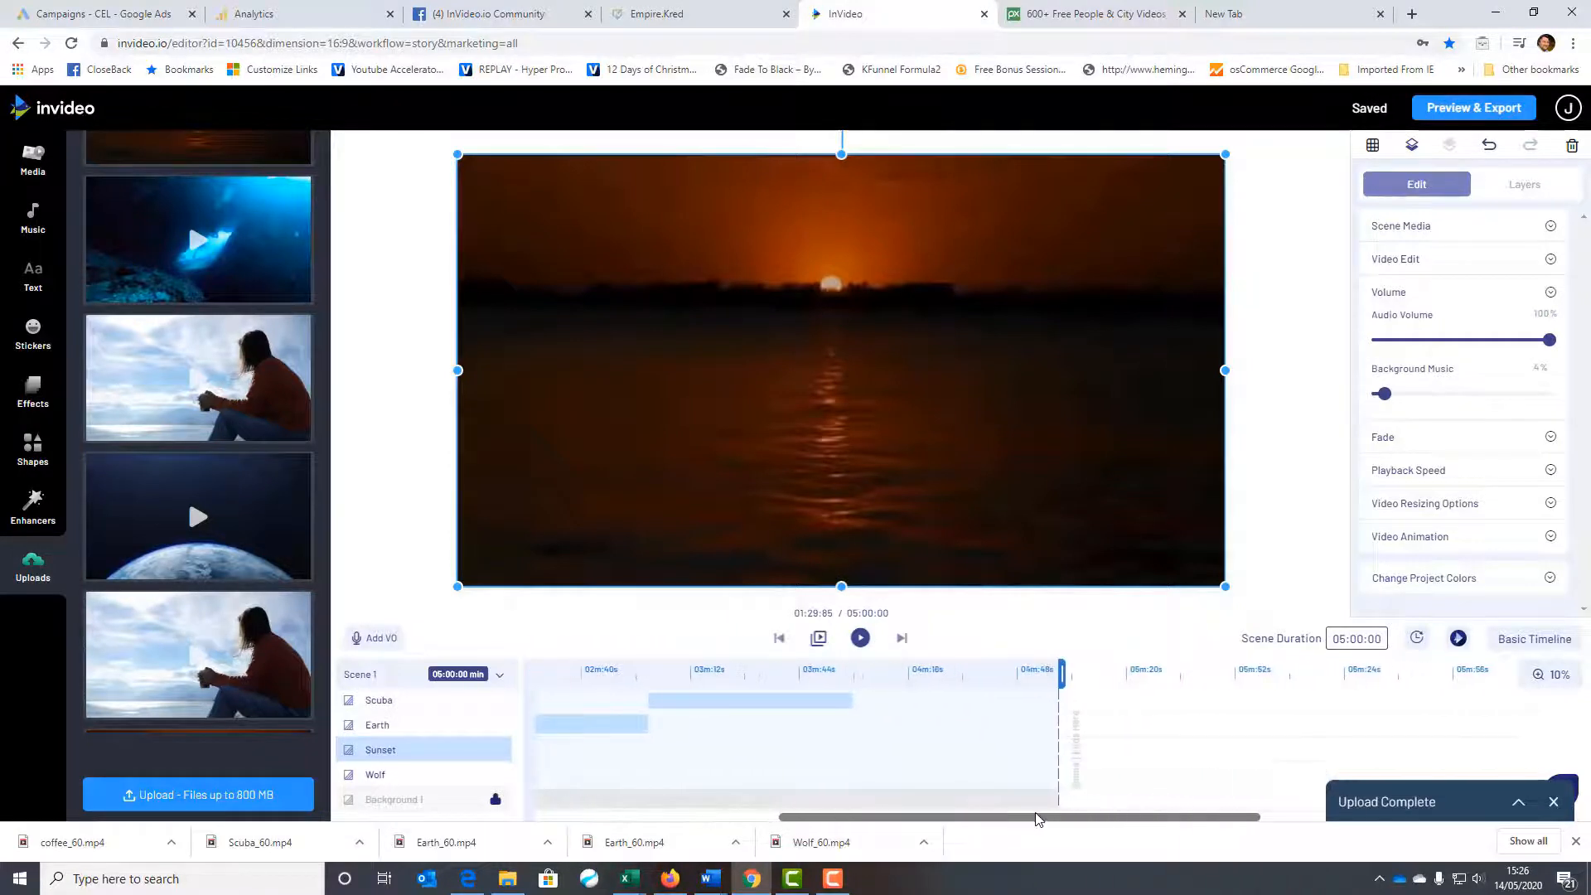
pyautogui.scroll(1, 405, 730)
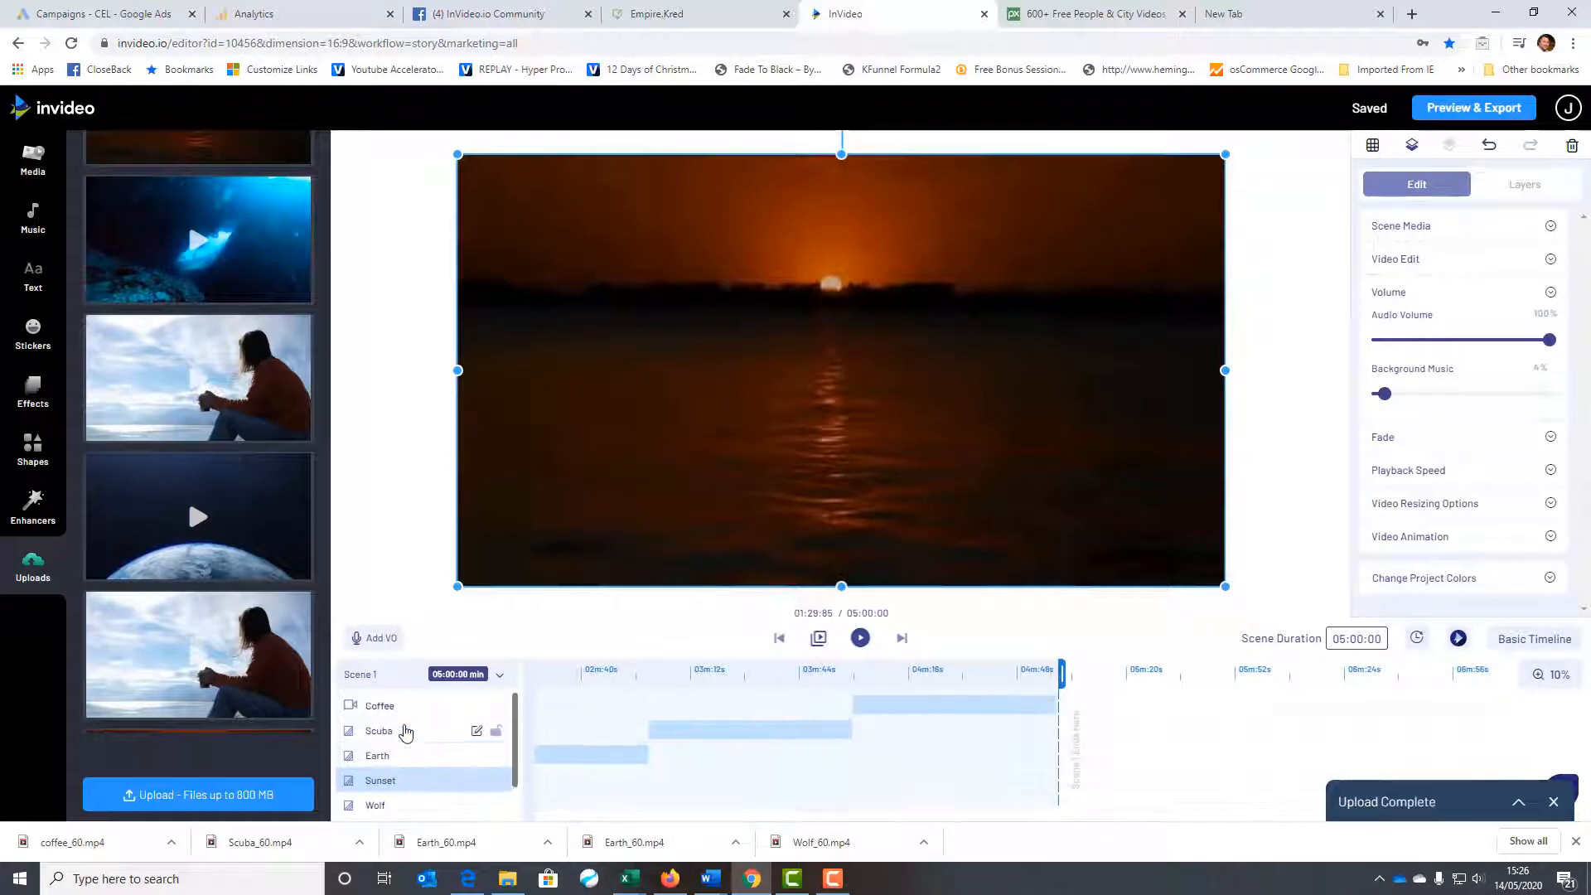
pyautogui.scroll(-1, 405, 746)
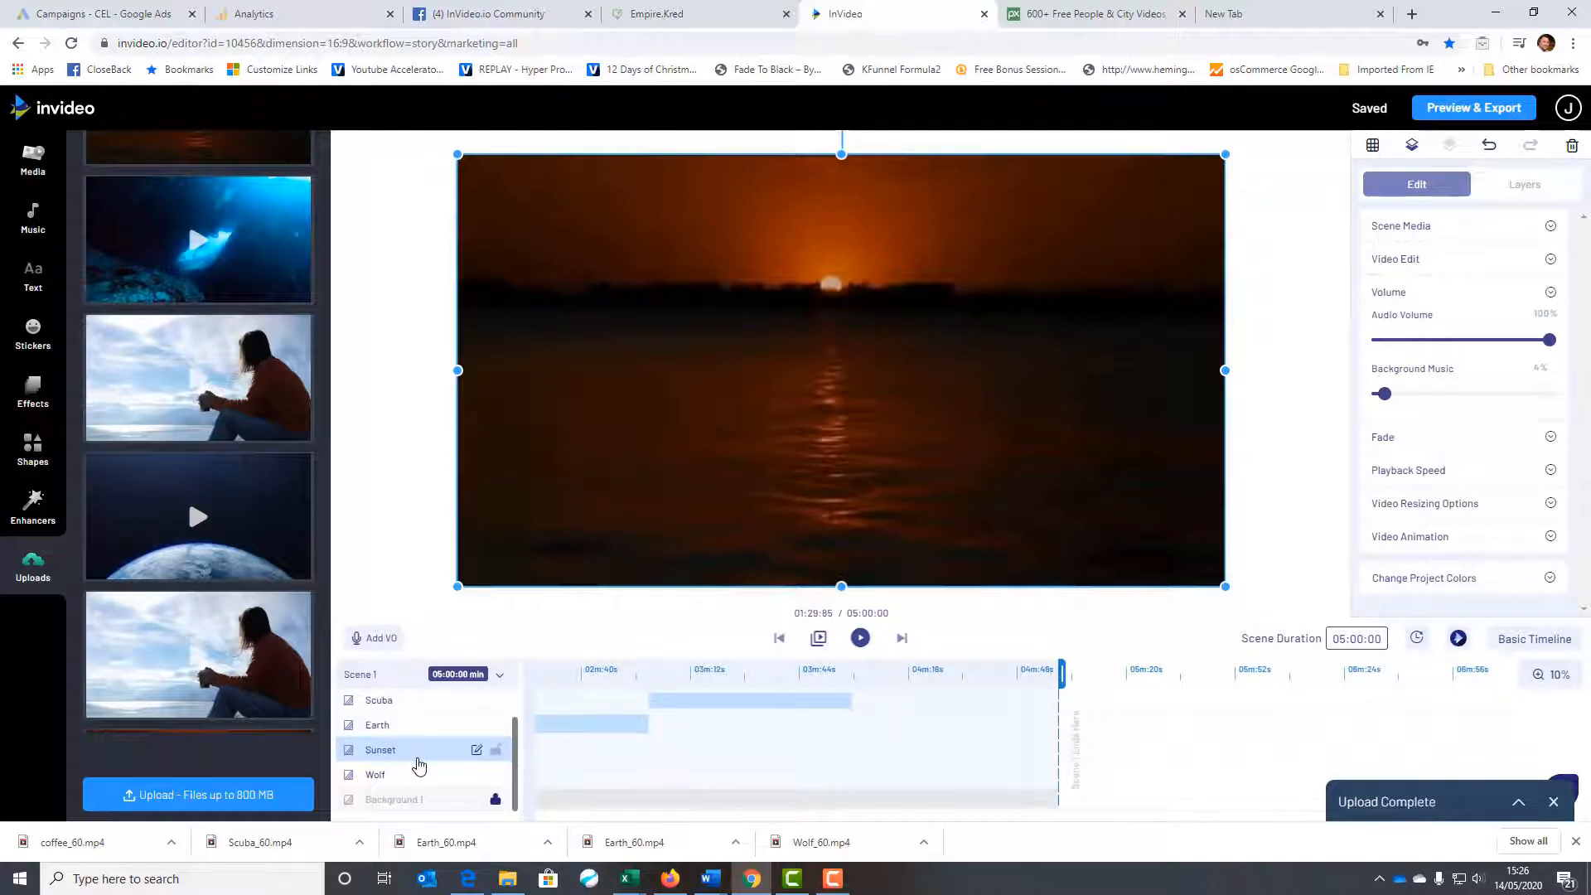
pyautogui.scroll(1, 418, 754)
pyautogui.scroll(-1, 422, 733)
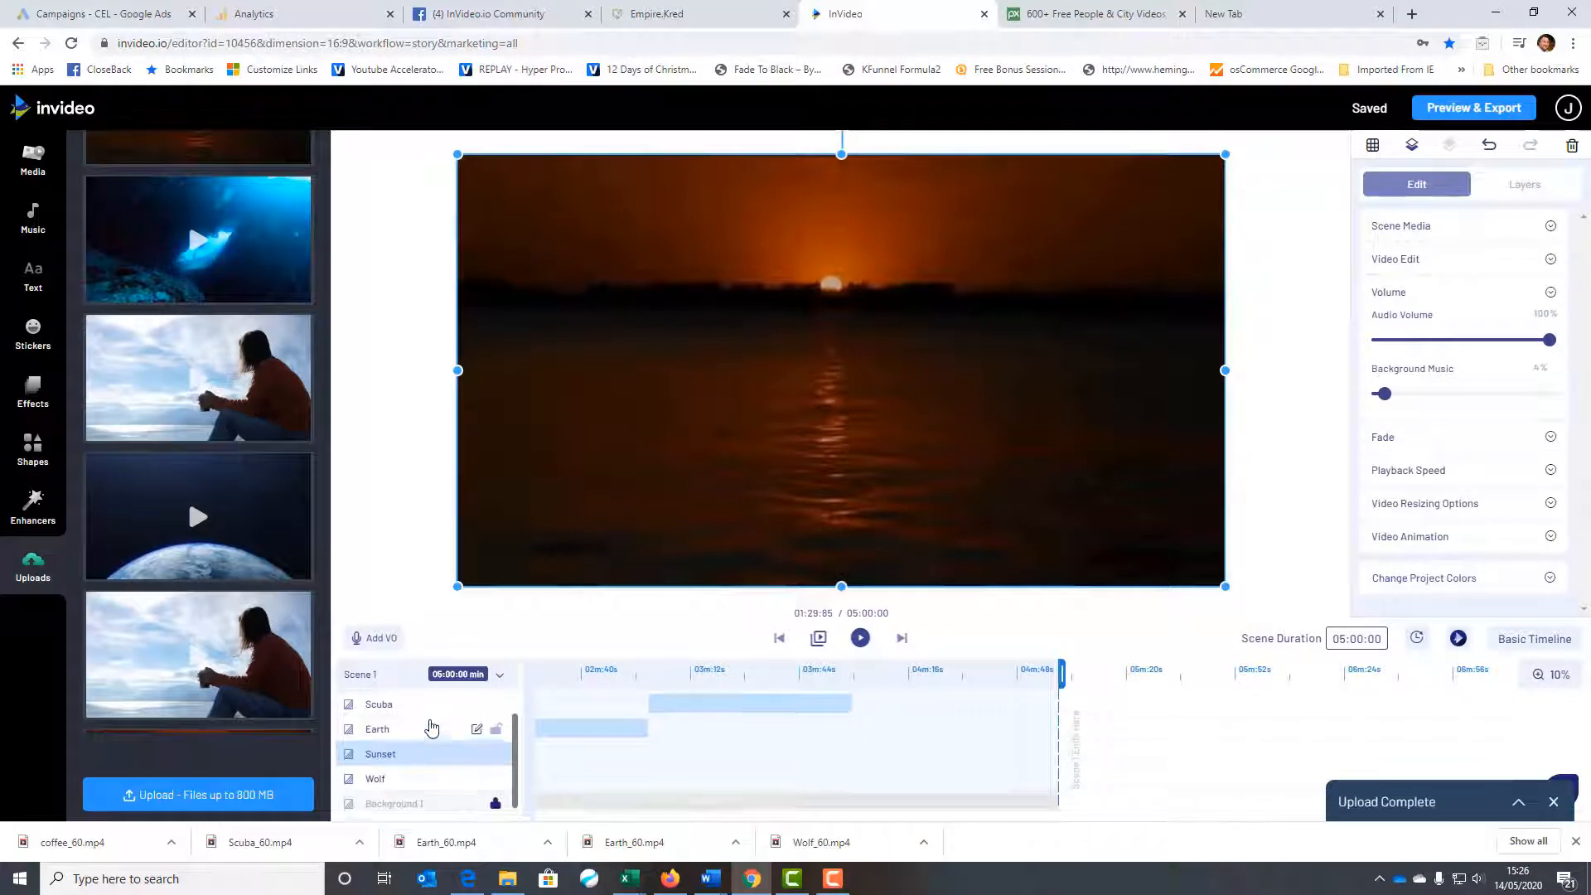
pyautogui.scroll(1, 431, 728)
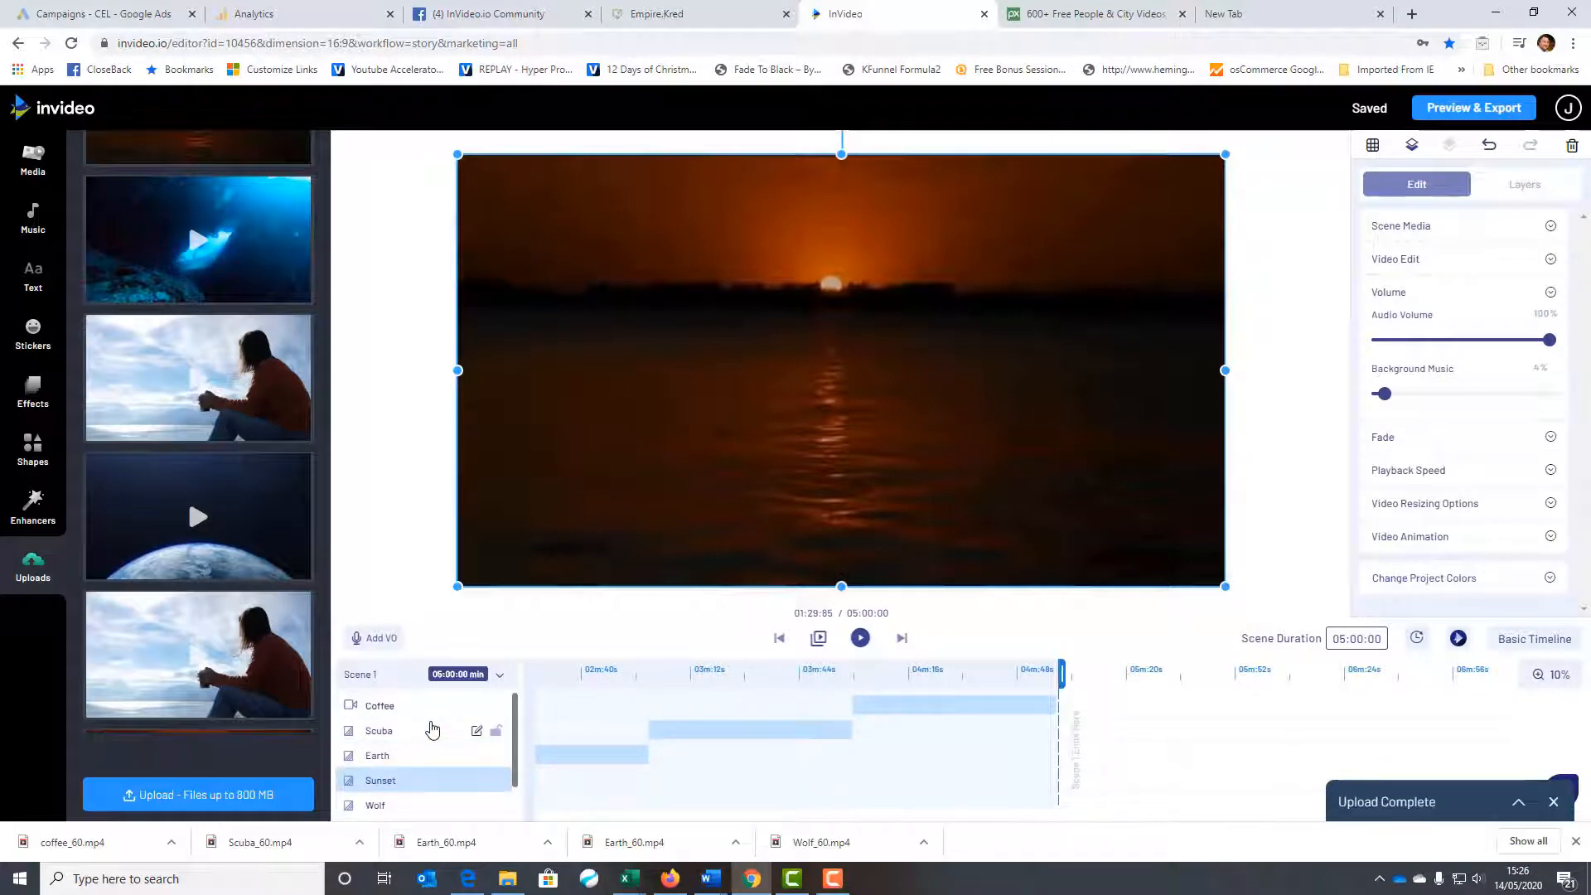
pyautogui.scroll(-1, 430, 728)
pyautogui.scroll(1, 430, 733)
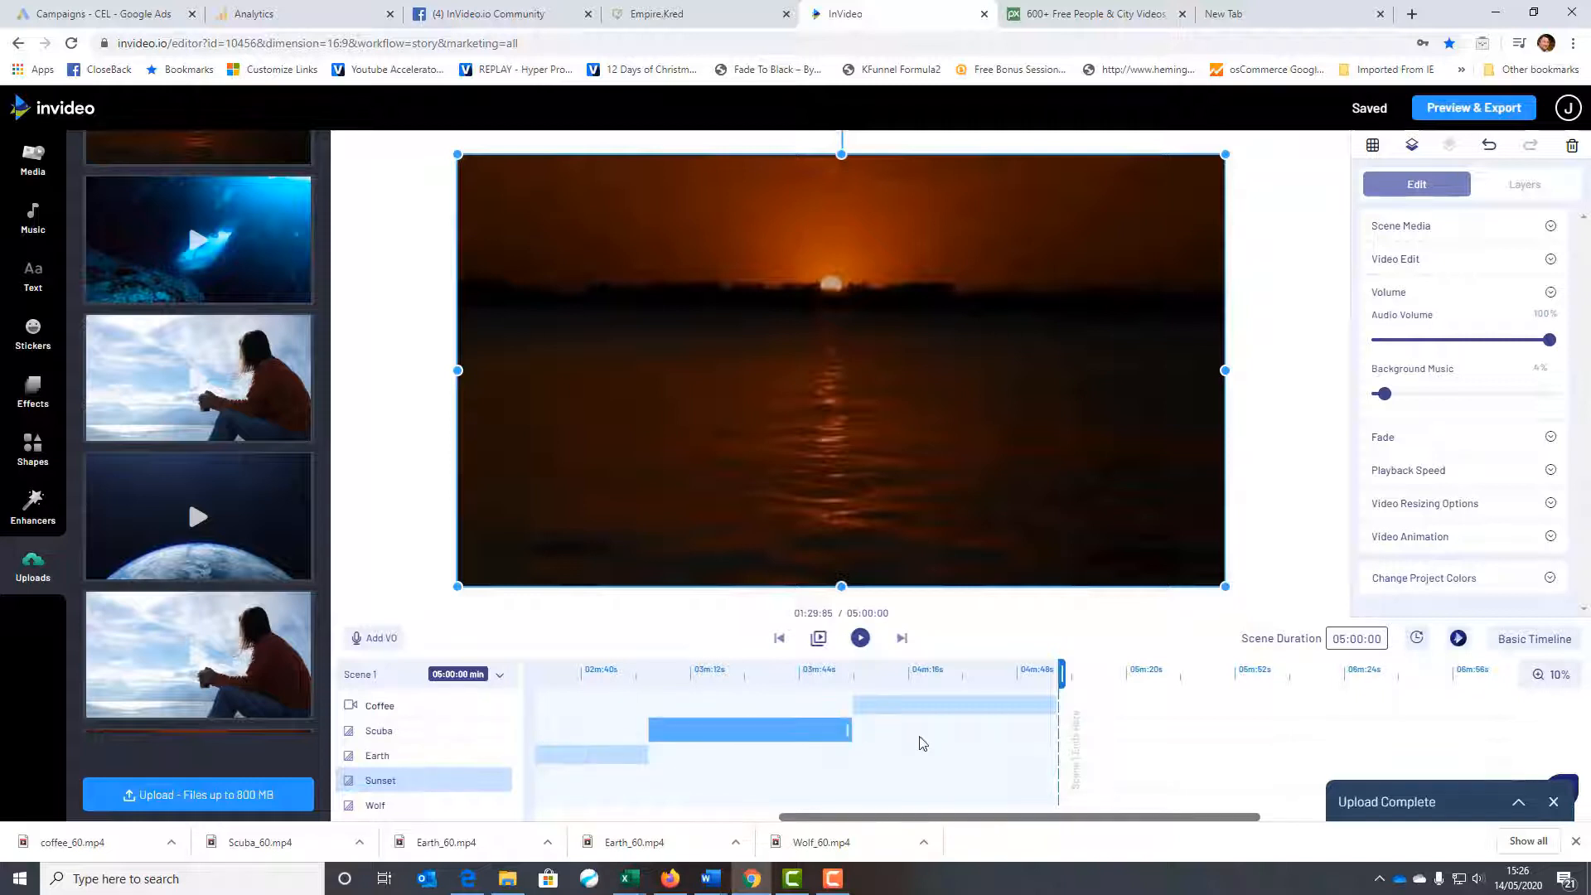
pyautogui.click(961, 704)
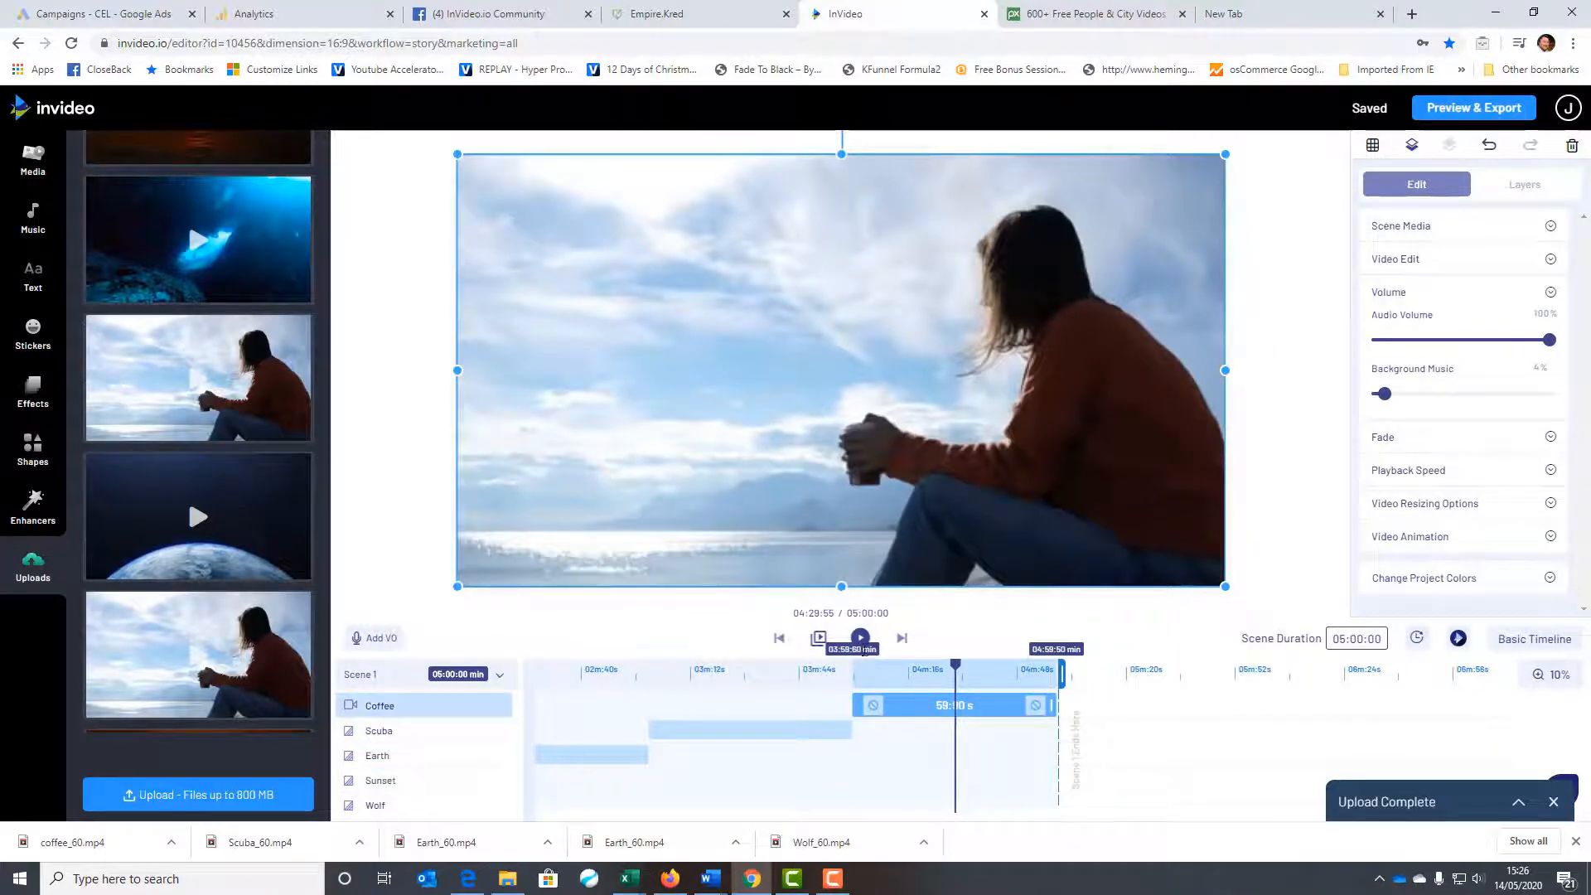
pyautogui.click(859, 638)
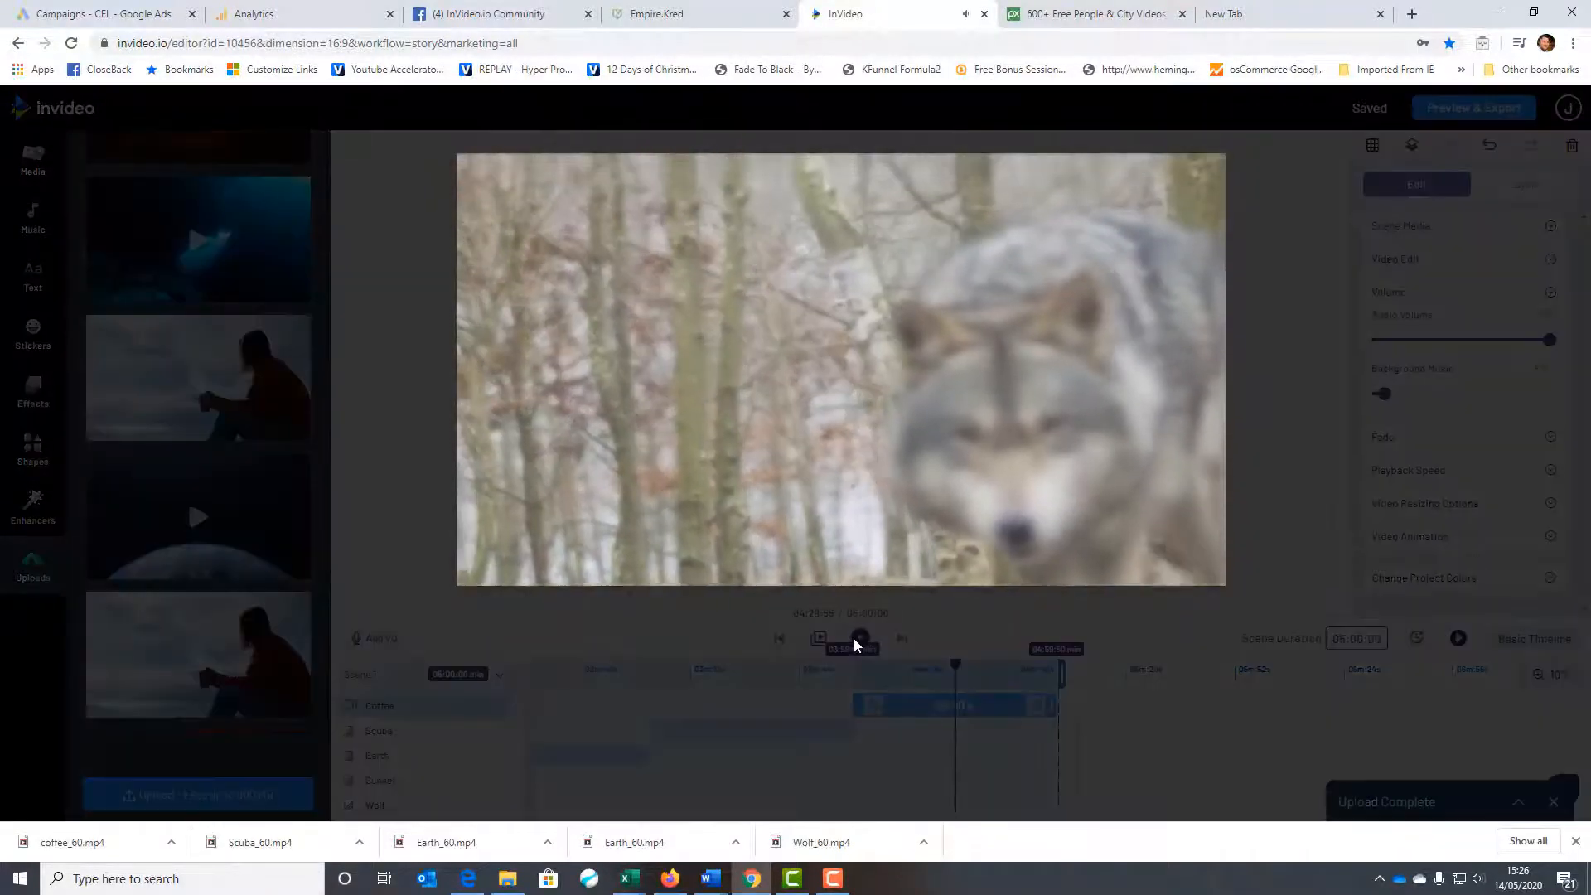
pyautogui.click(859, 639)
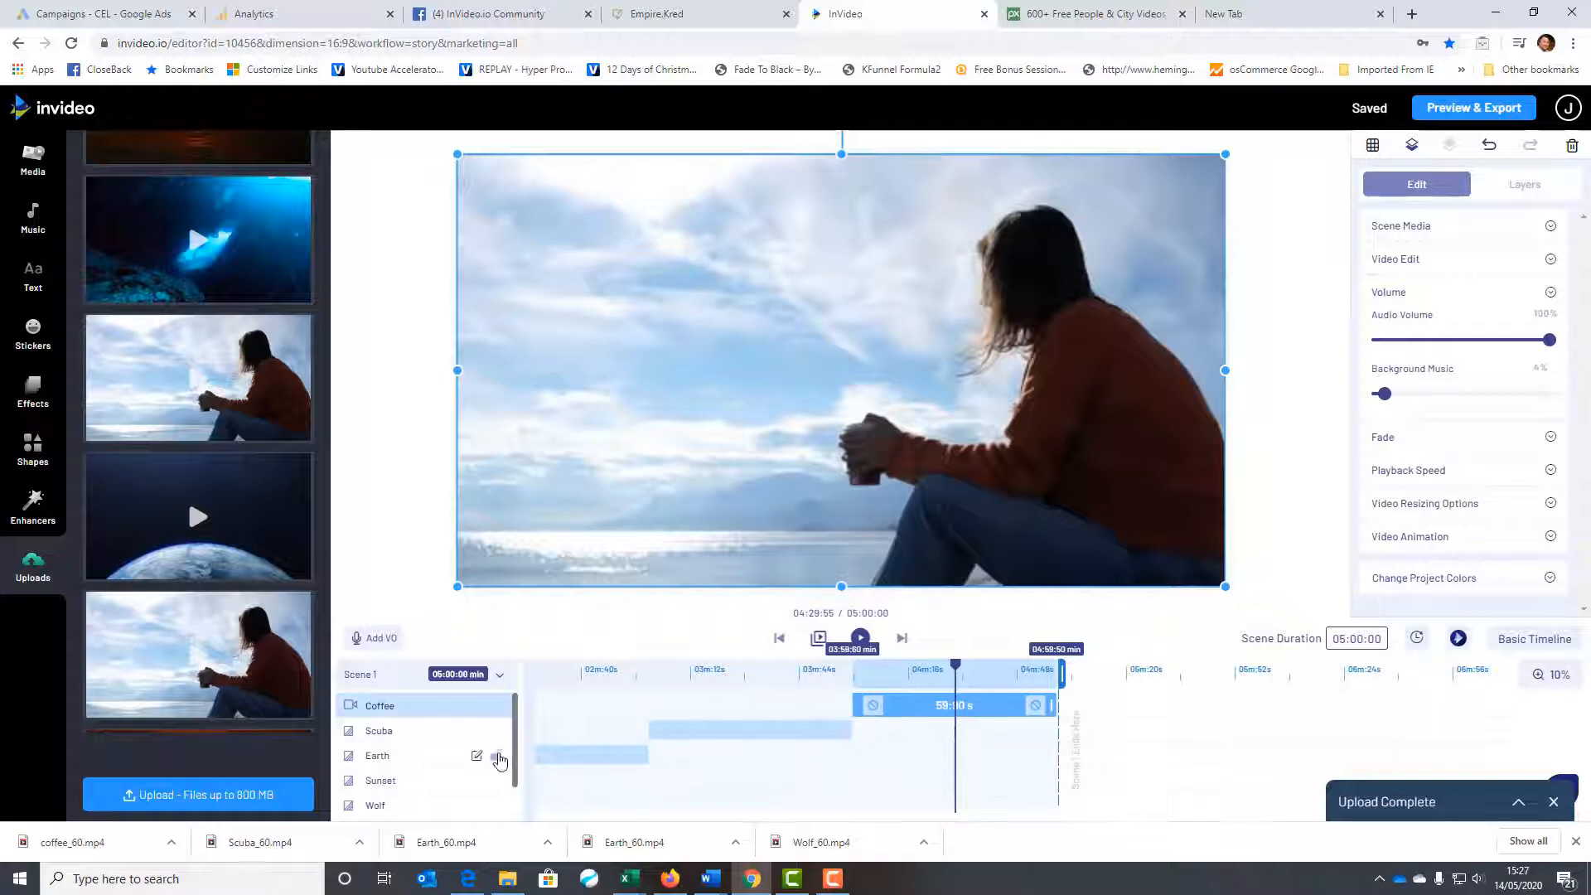
# - Set the background music volume to 0% and select the Scuba clip
pyautogui.scroll(-1, 497, 758)
pyautogui.moveTo(1375, 395); pyautogui.dragTo(1383, 394)
pyautogui.click(734, 729)
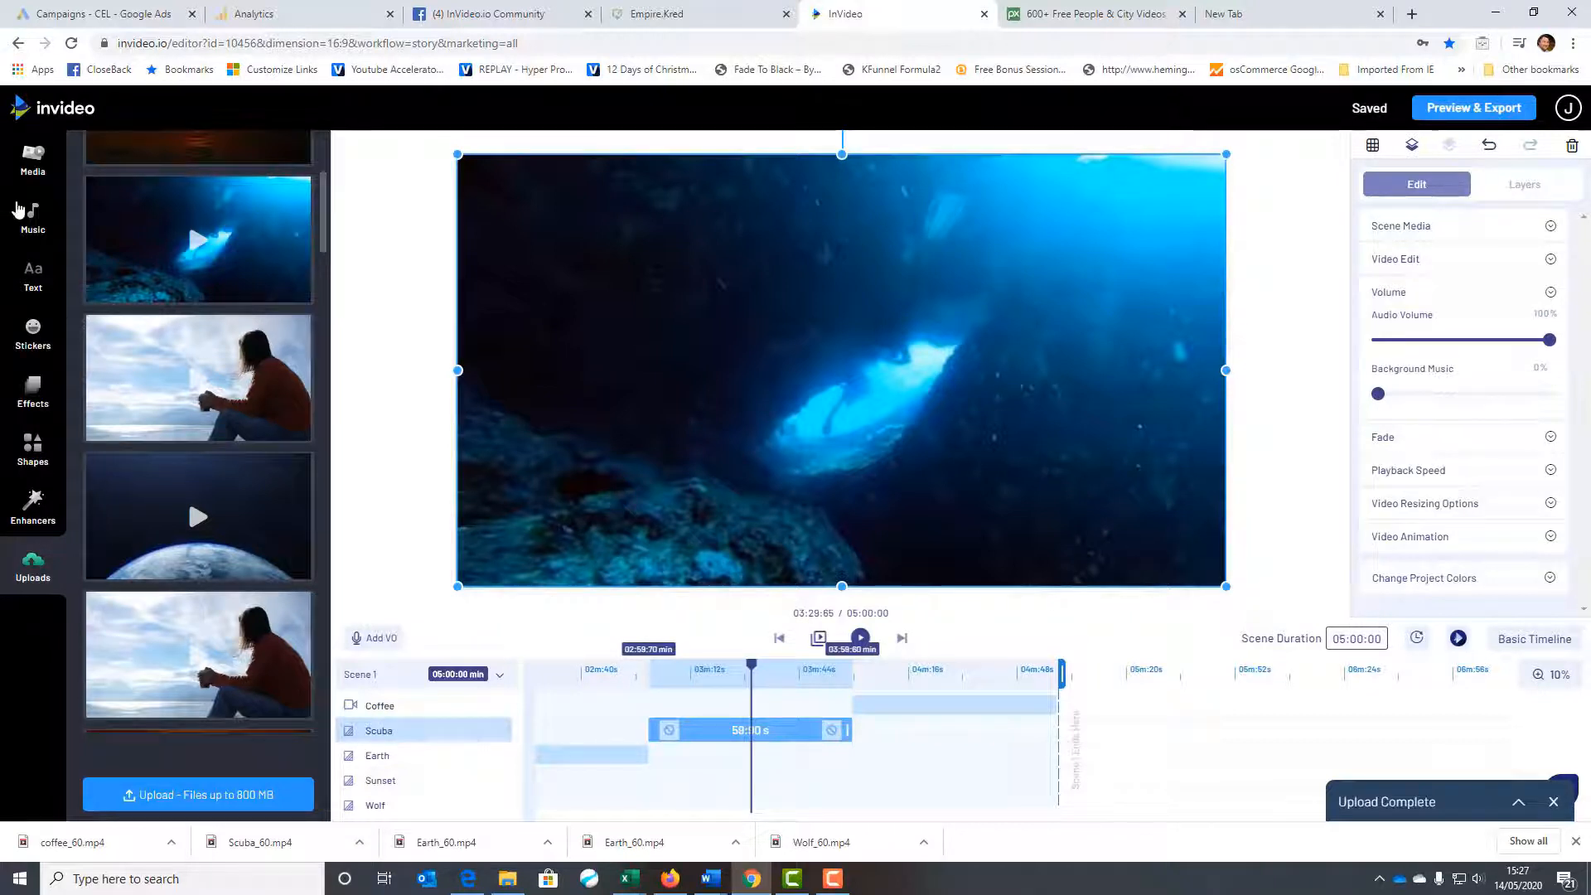
# - Replace the video's music track with the Mute track from the Mute category
pyautogui.click(18, 209)
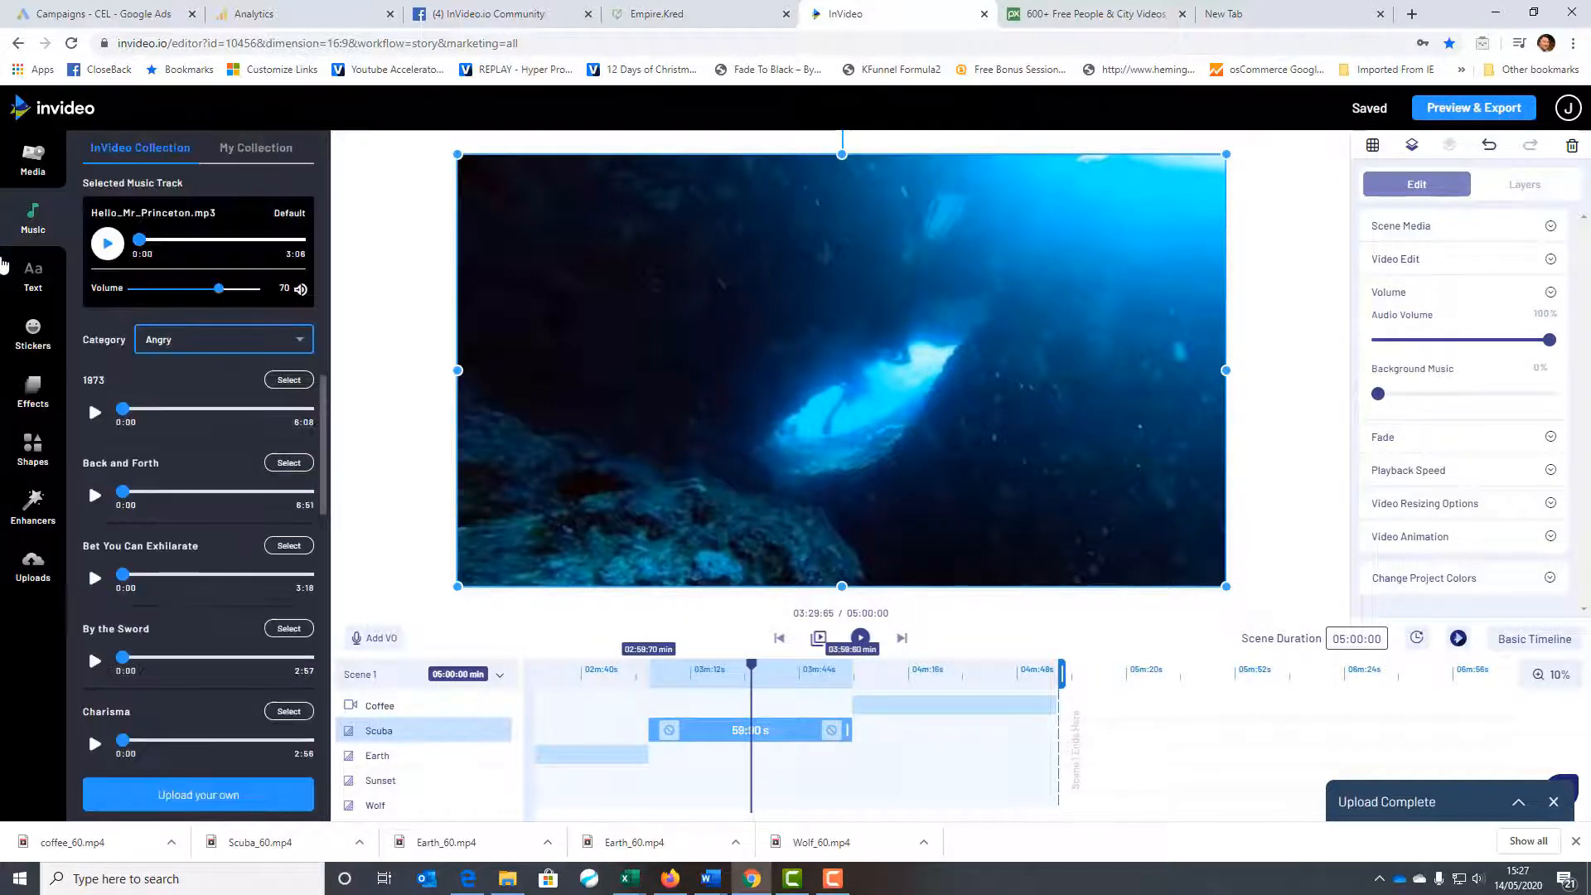
pyautogui.click(300, 348)
pyautogui.scroll(-2, 154, 493)
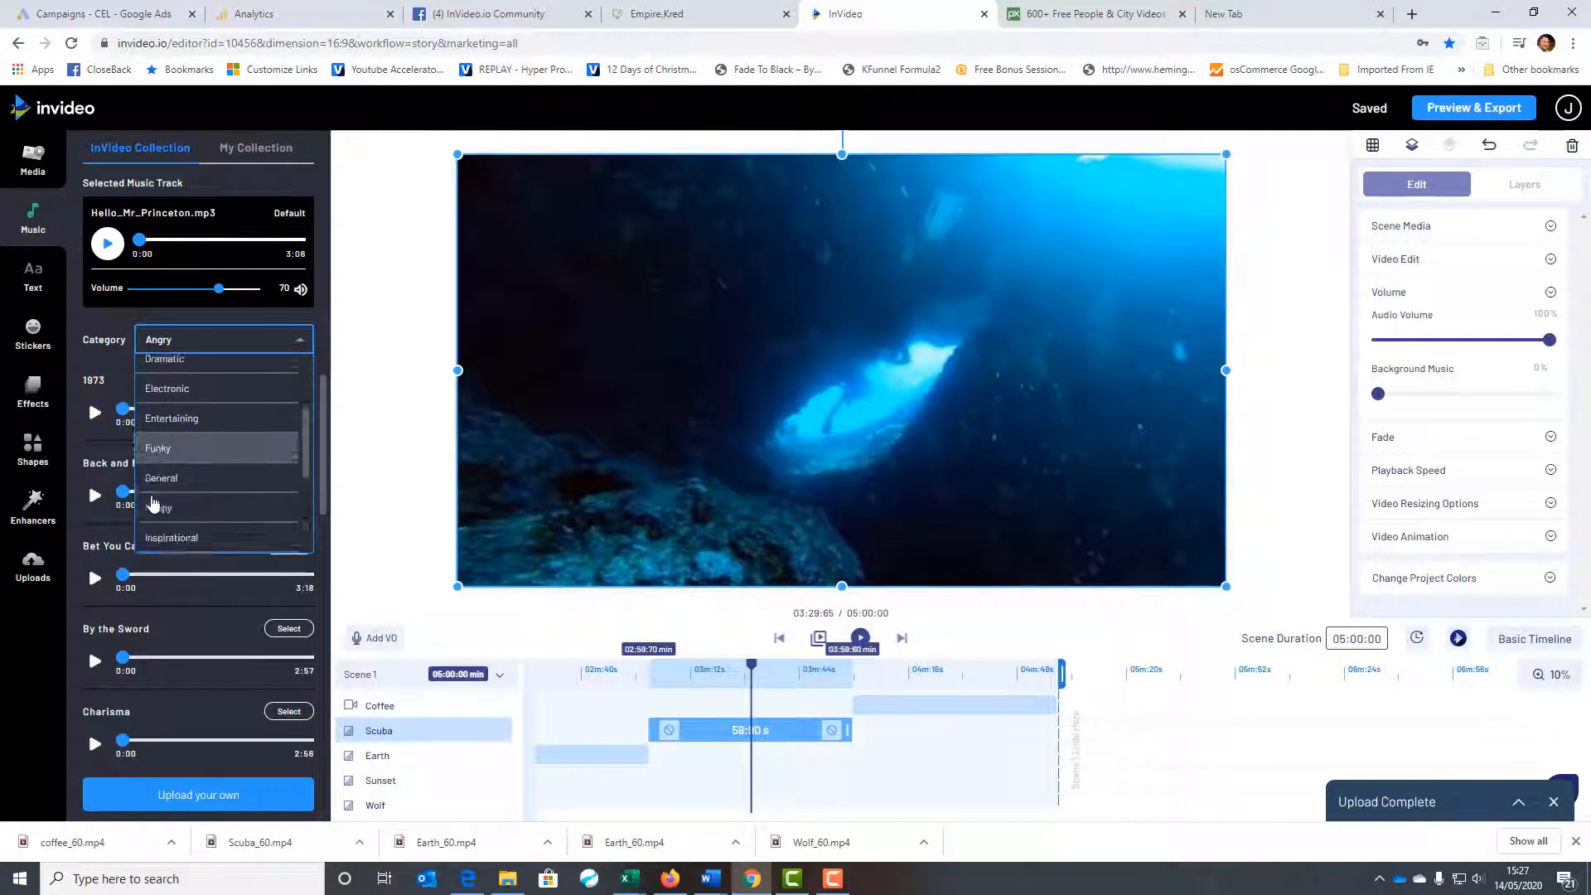
pyautogui.scroll(-1, 157, 513)
pyautogui.scroll(-1, 160, 526)
pyautogui.click(161, 534)
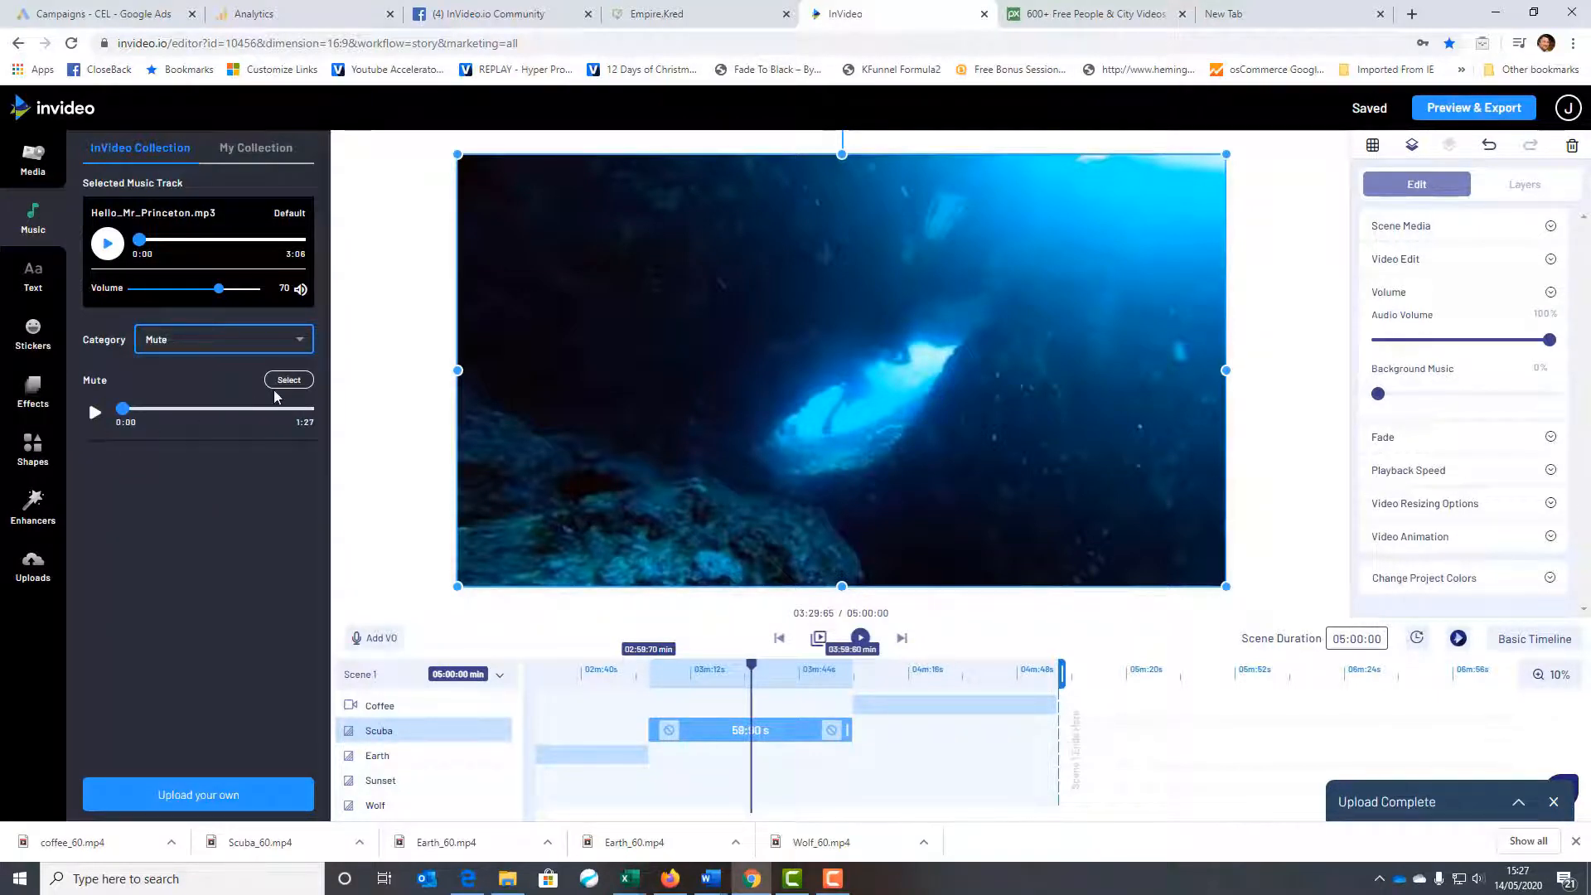
pyautogui.click(289, 380)
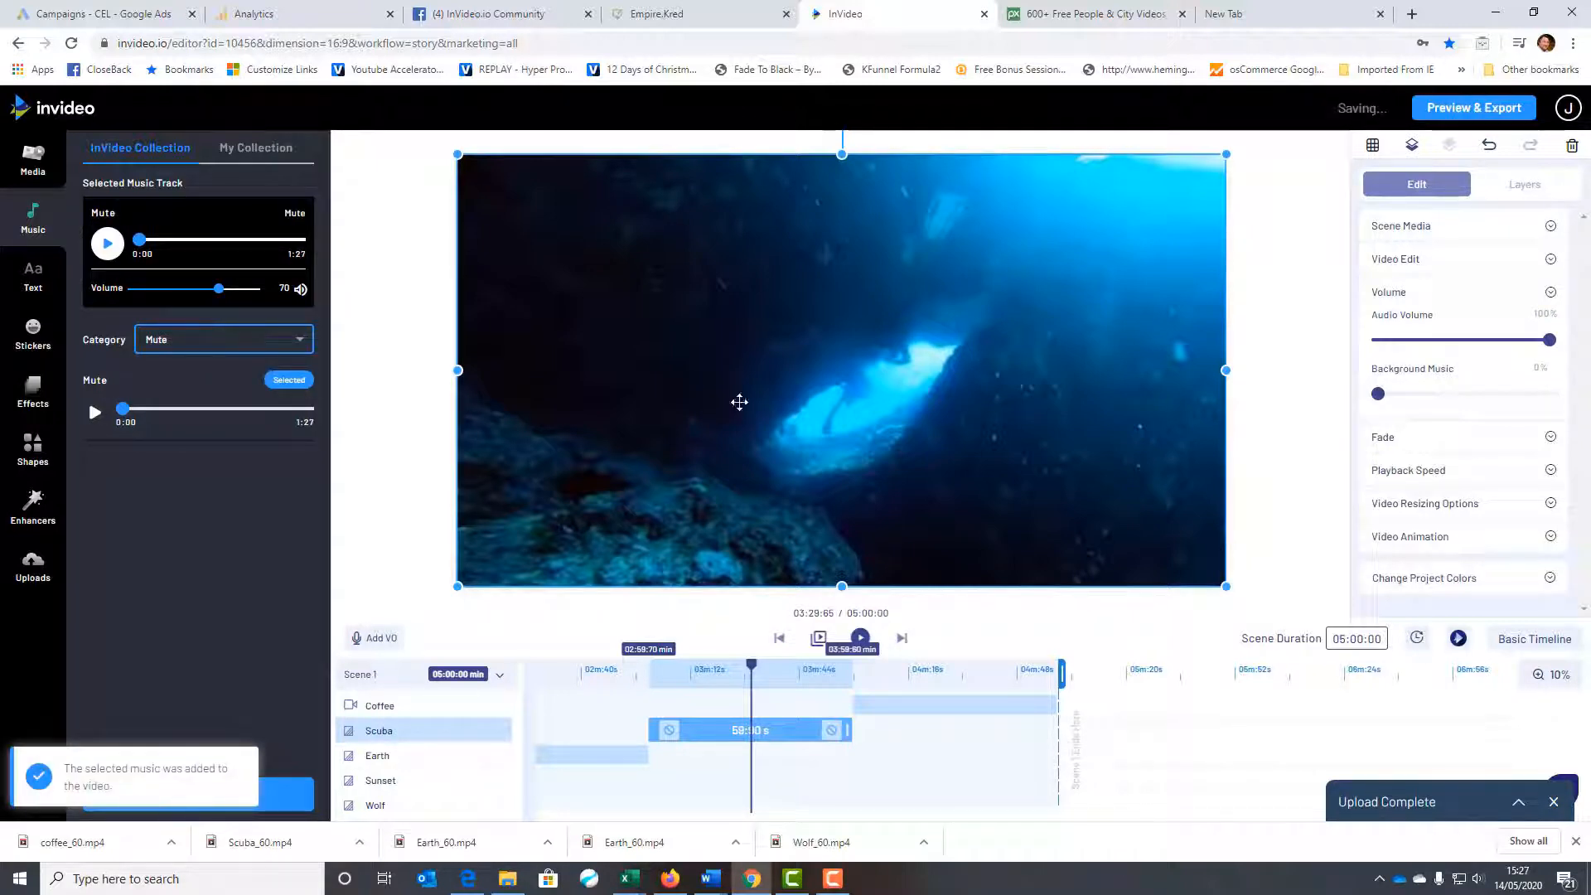
# - Open the full preview of the video and skip through it to check each clip in turn up to the Coffee clip
pyautogui.click(1438, 117)
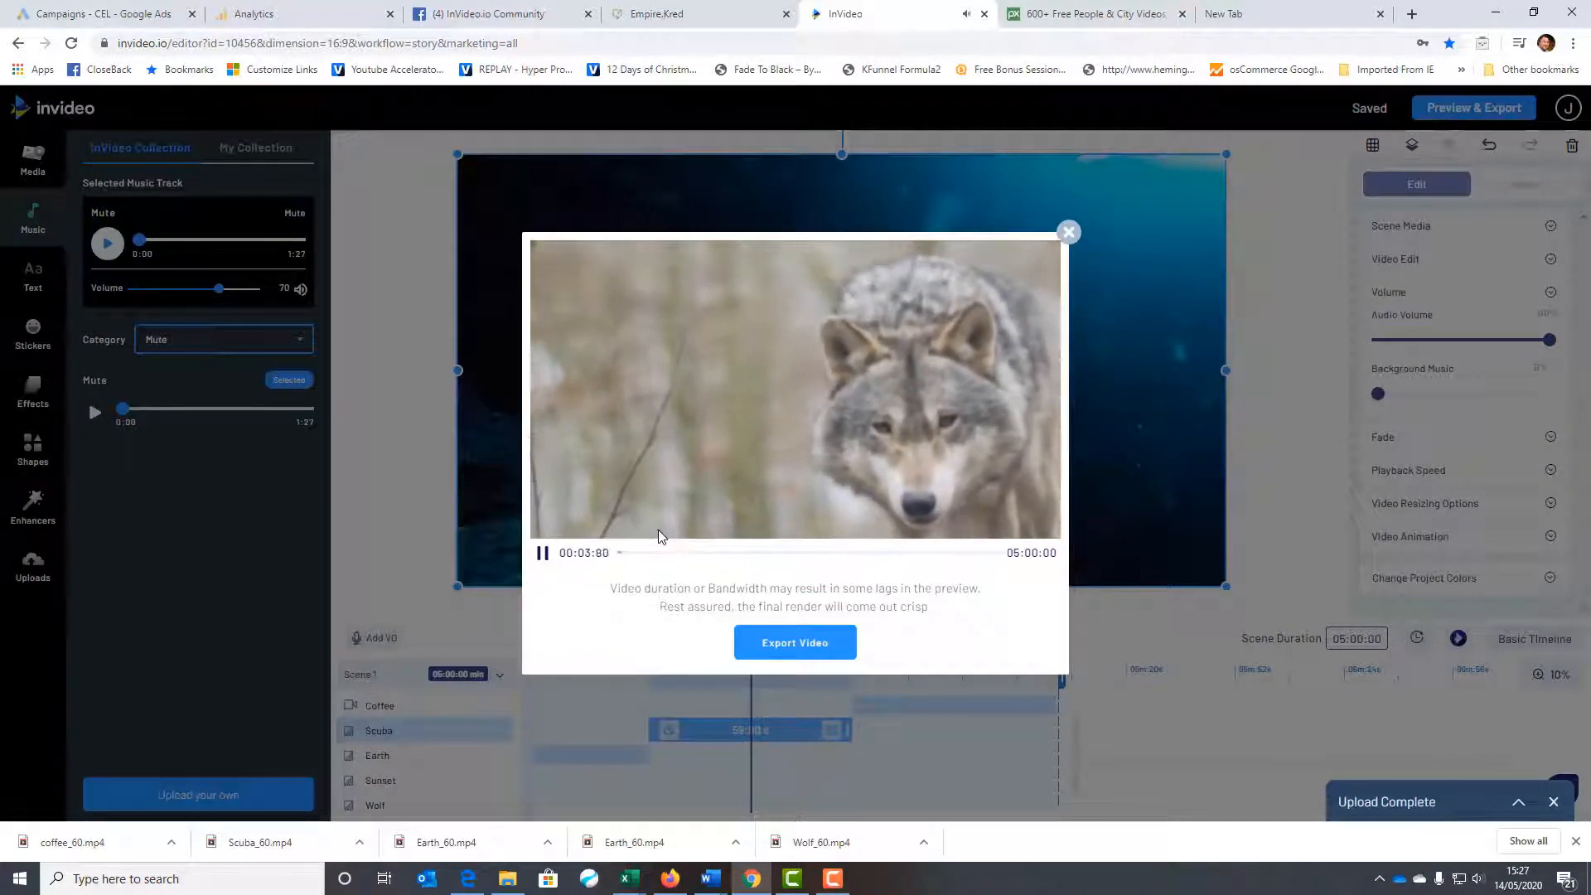
pyautogui.click(651, 553)
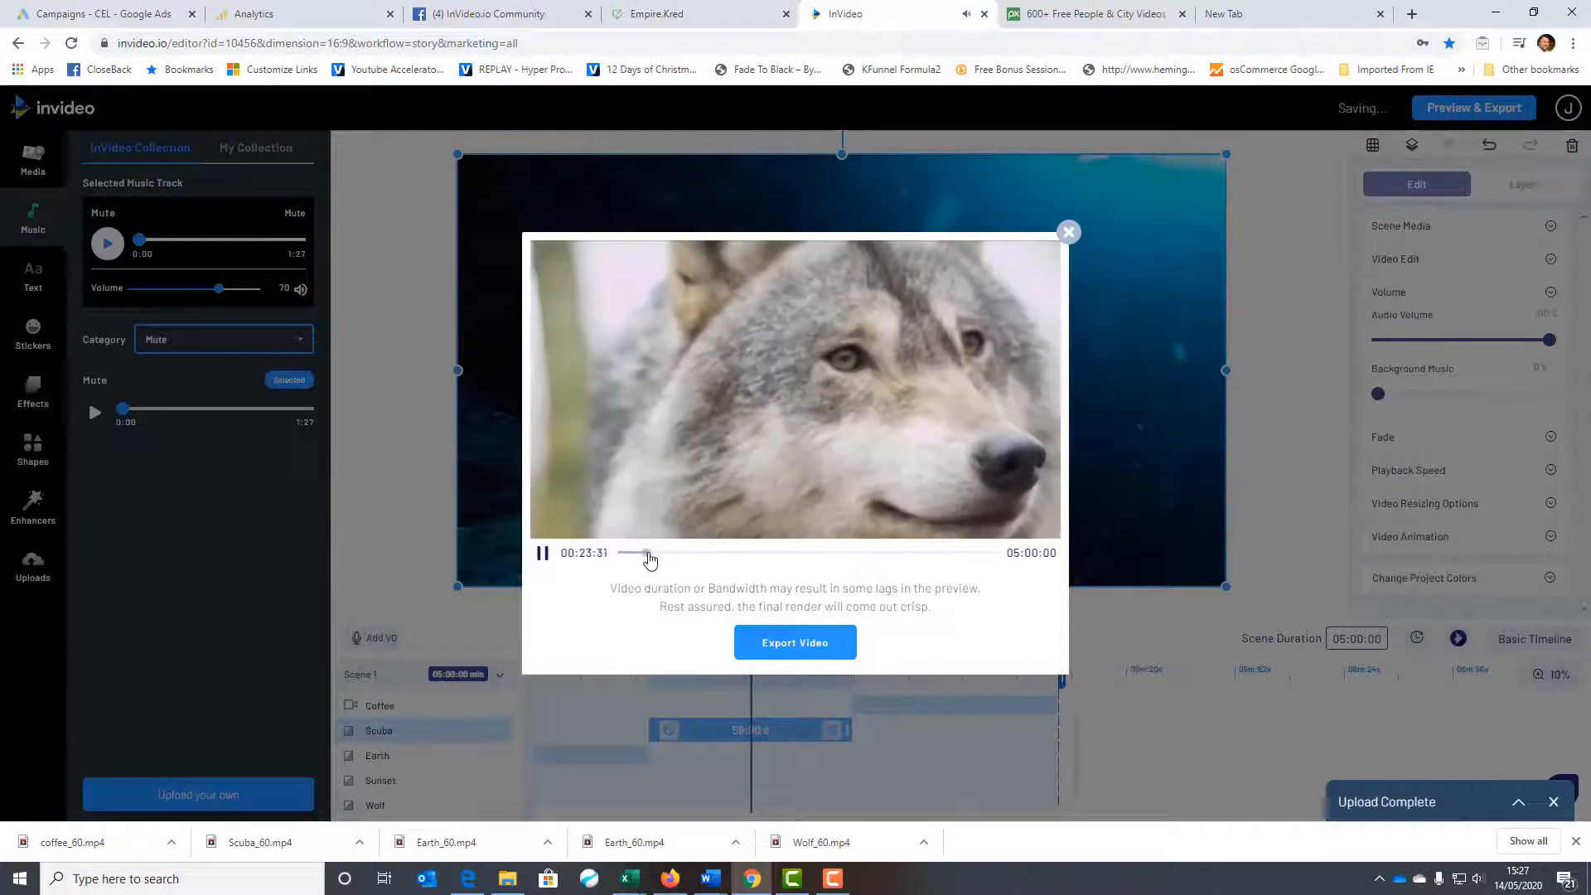
pyautogui.click(696, 555)
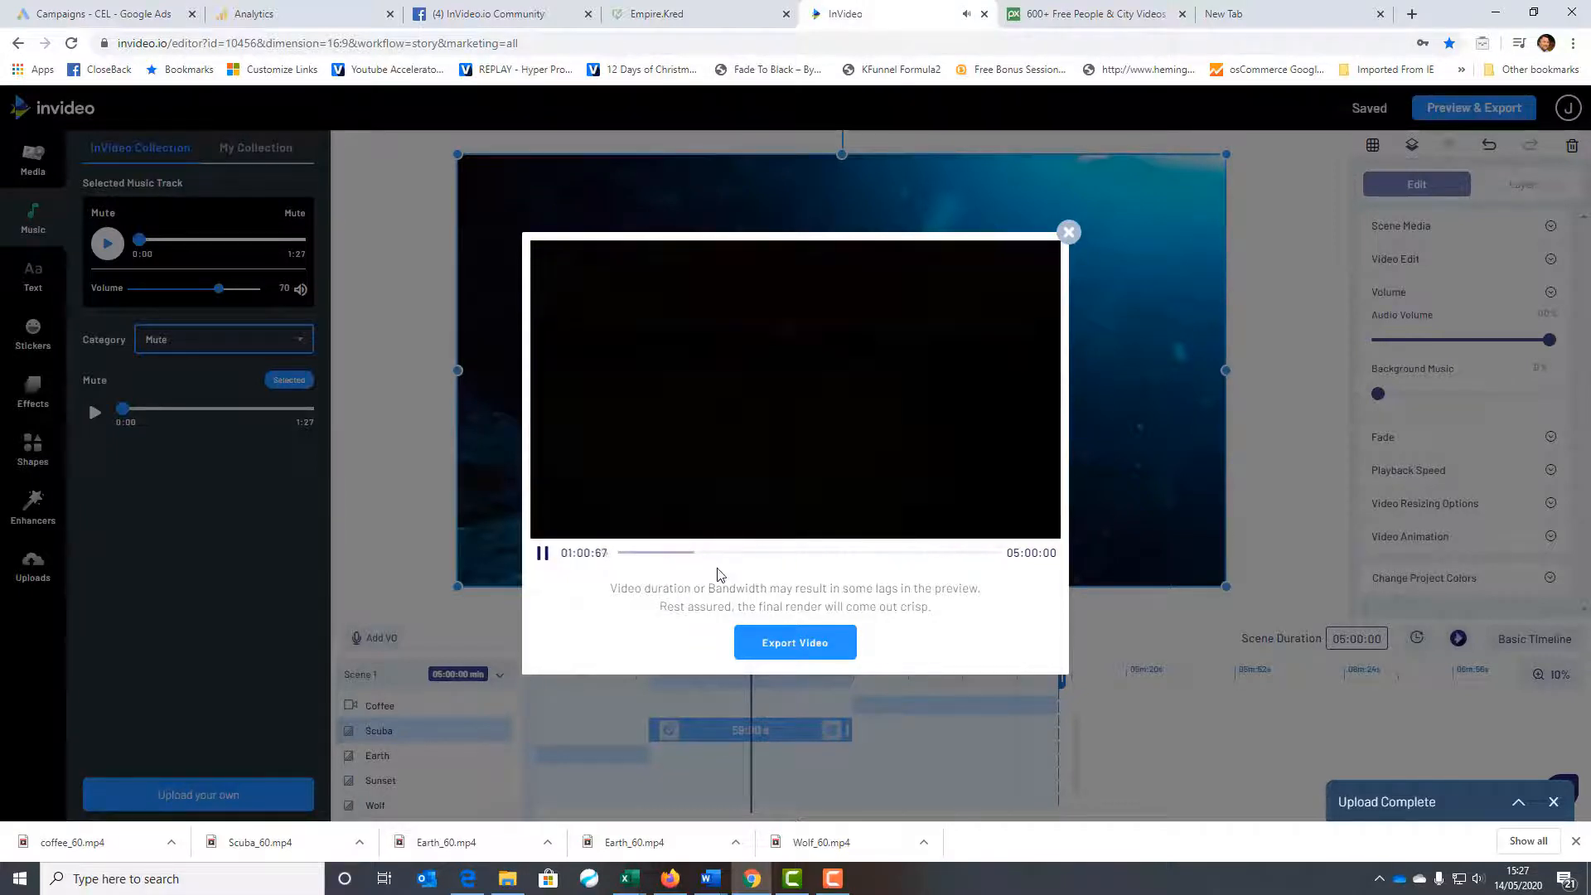
pyautogui.click(779, 553)
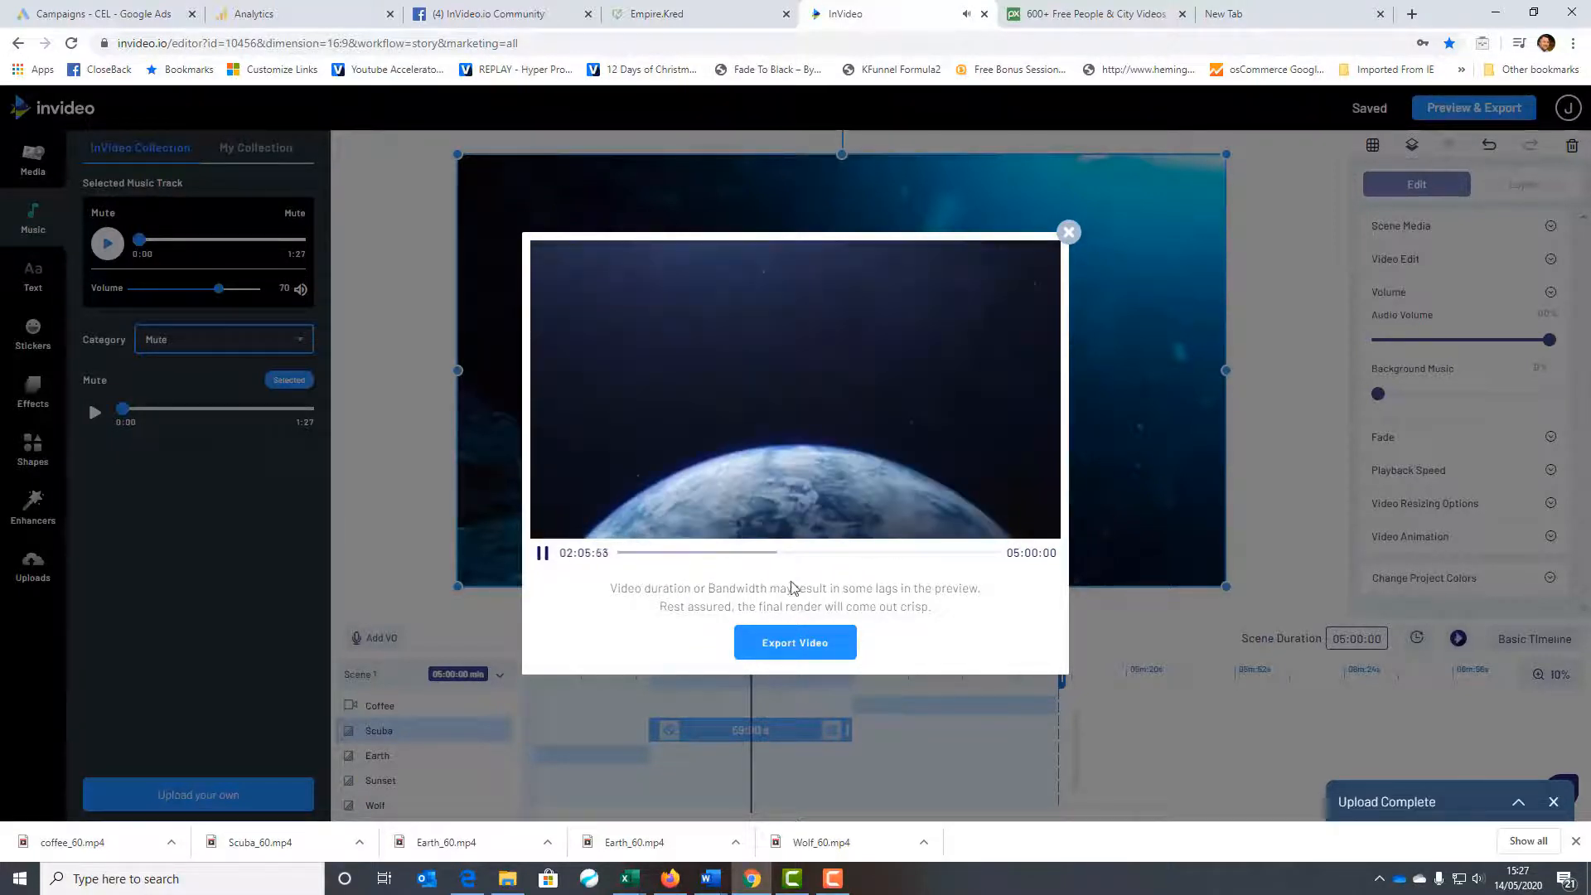
pyautogui.click(845, 554)
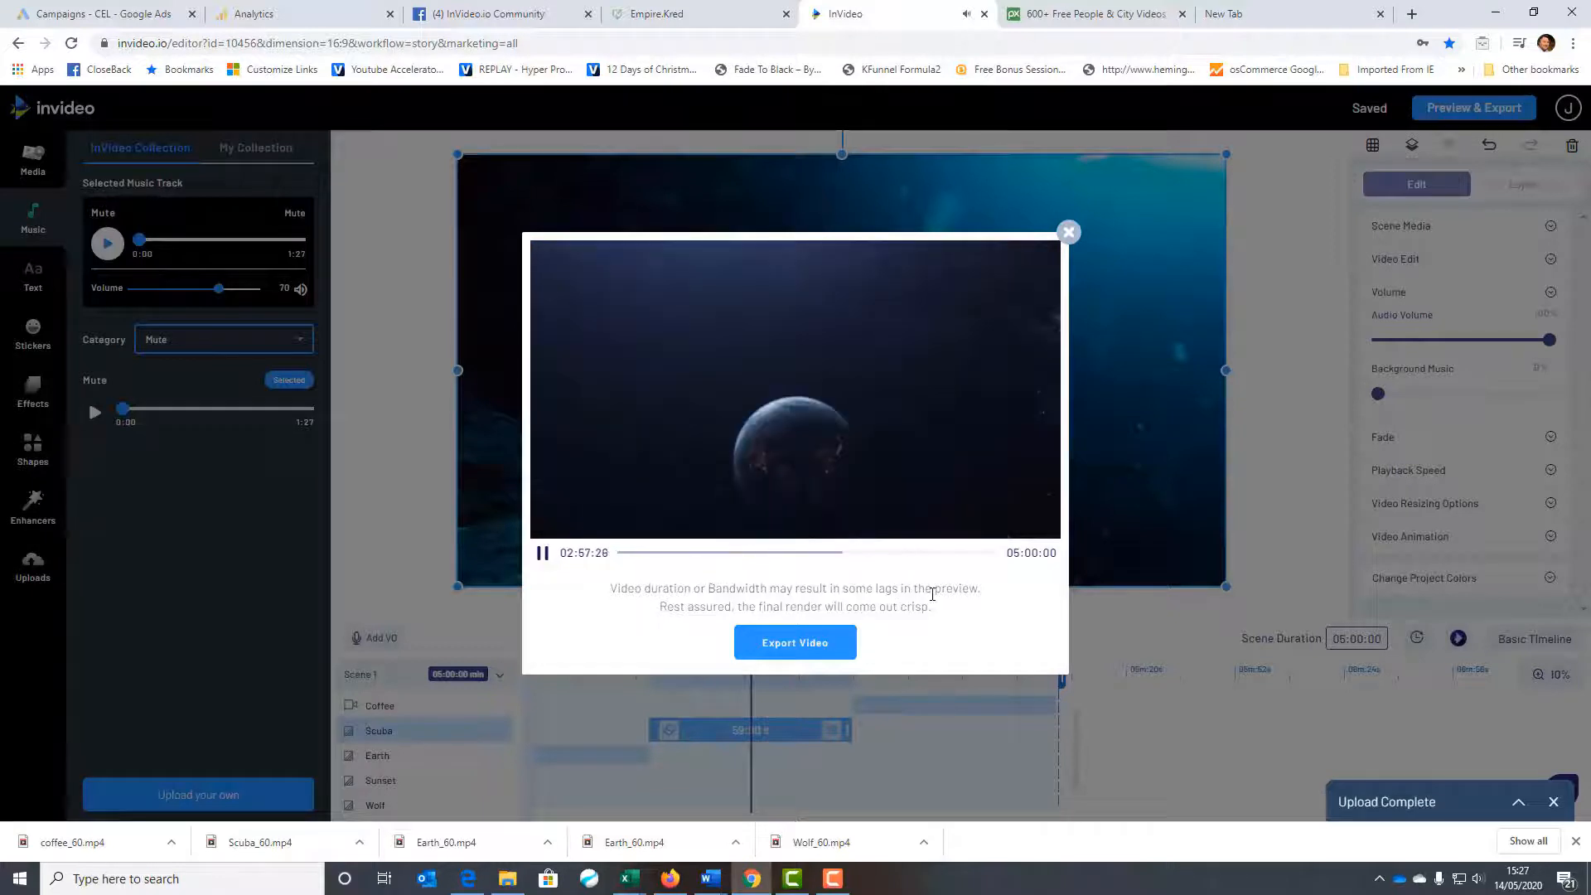
pyautogui.click(902, 553)
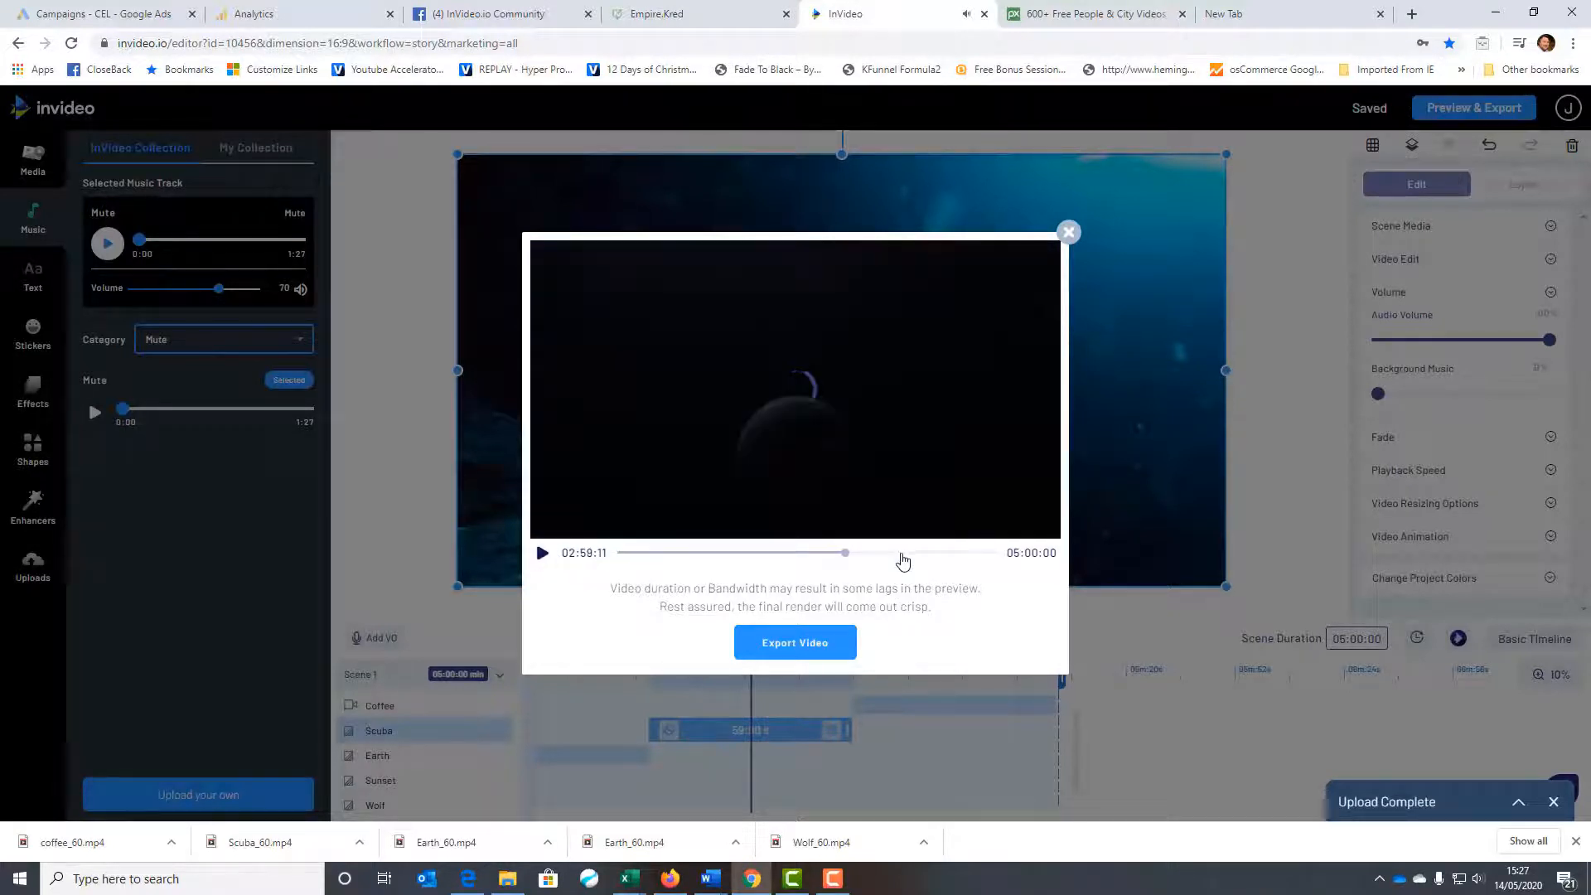
pyautogui.click(971, 552)
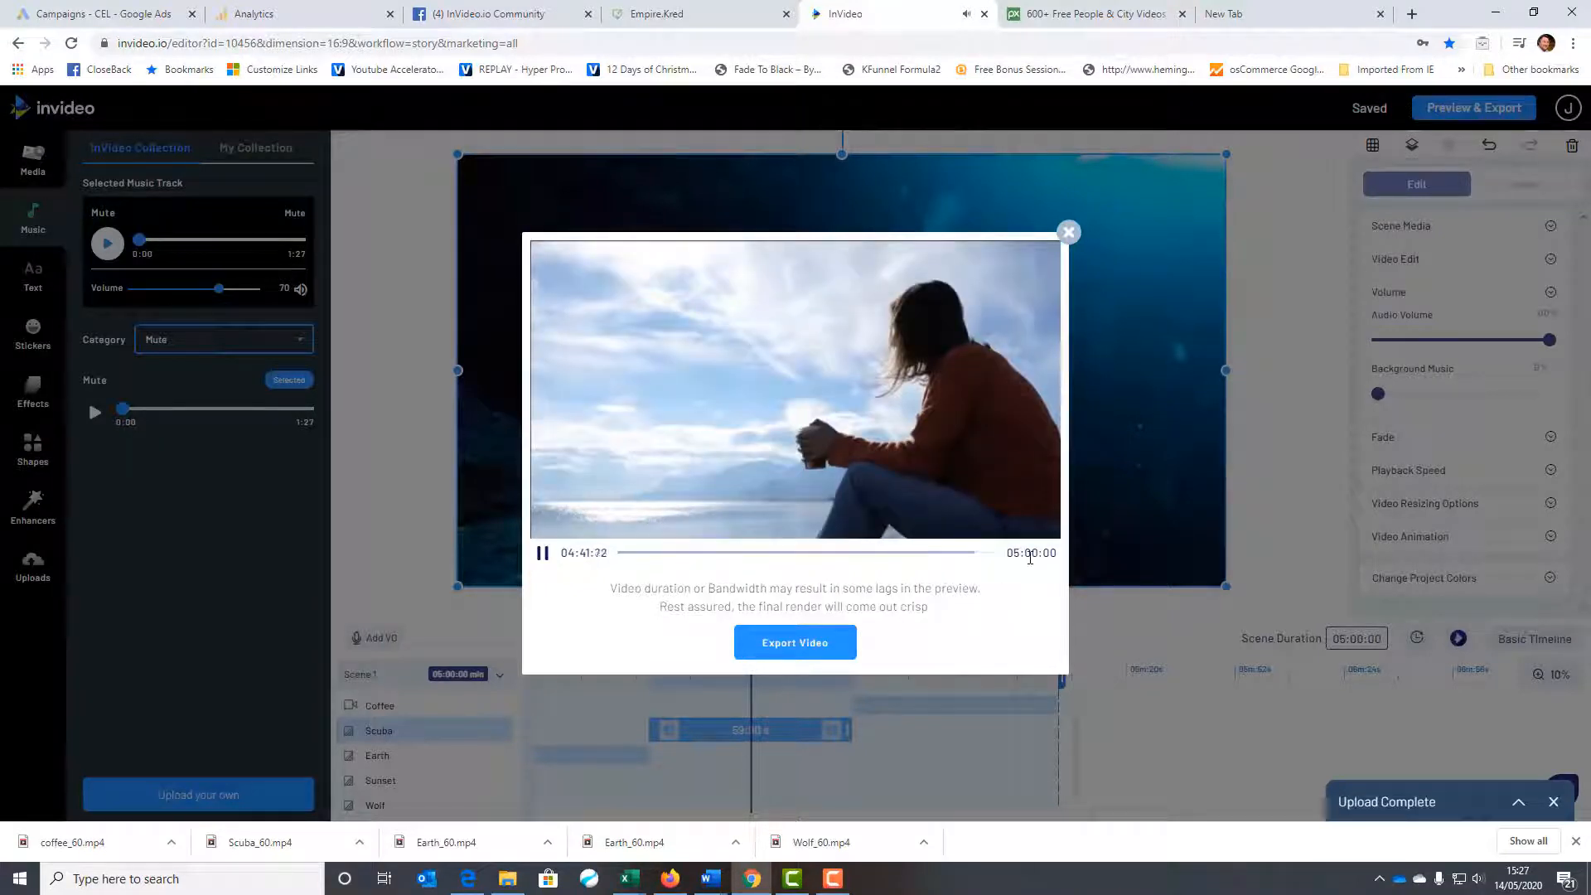